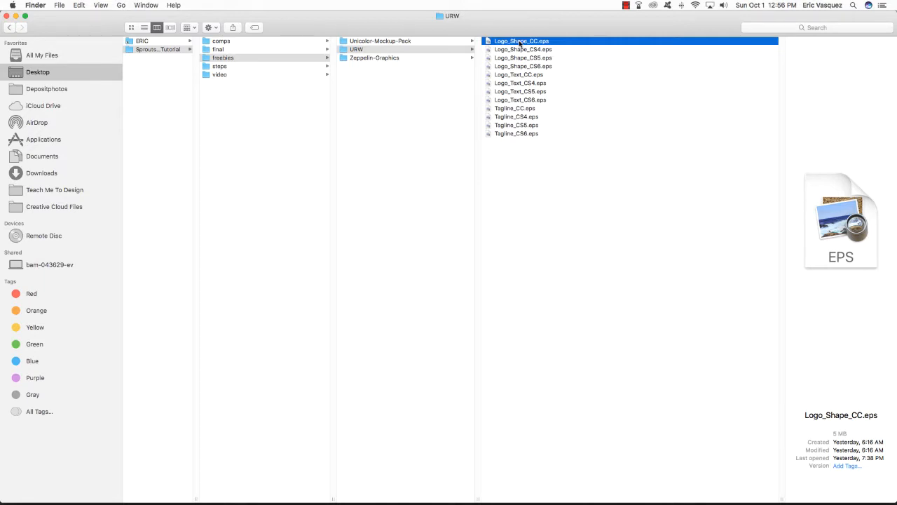
- Open Logo_Shape_CC.eps from the URW folder in Illustrator
{"action": "left_click_drag", "start_coordinate": [520, 42], "coordinate": [478, 489]}
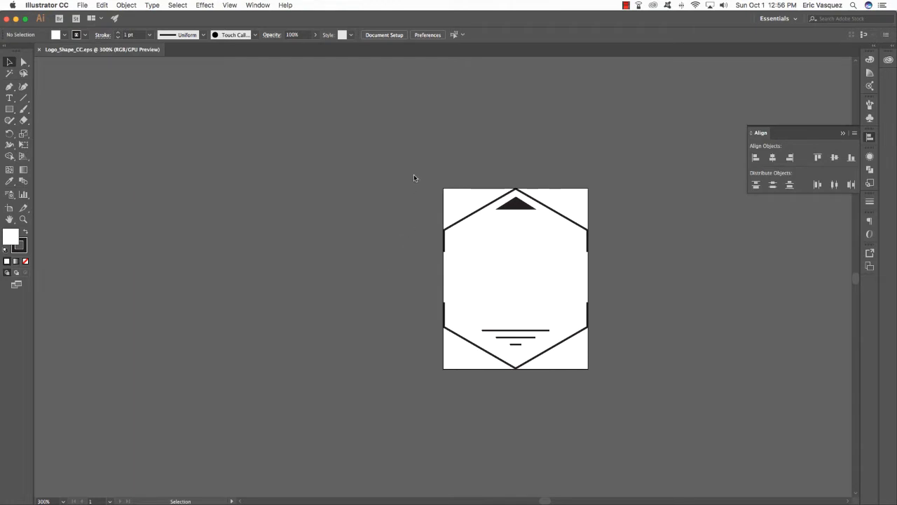
{"action": "key", "text": "super+0"}
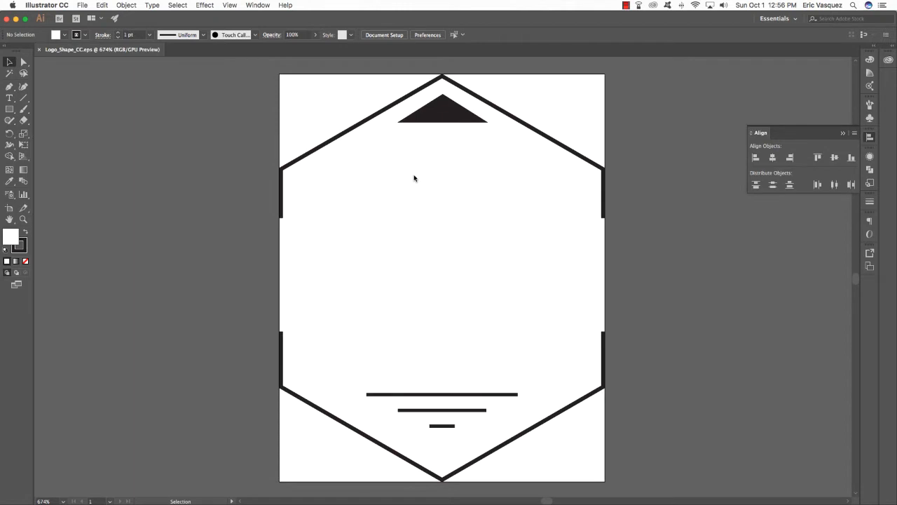
{"action": "scroll", "coordinate": [415, 178], "scroll_direction": "down", "scroll_amount": 1}
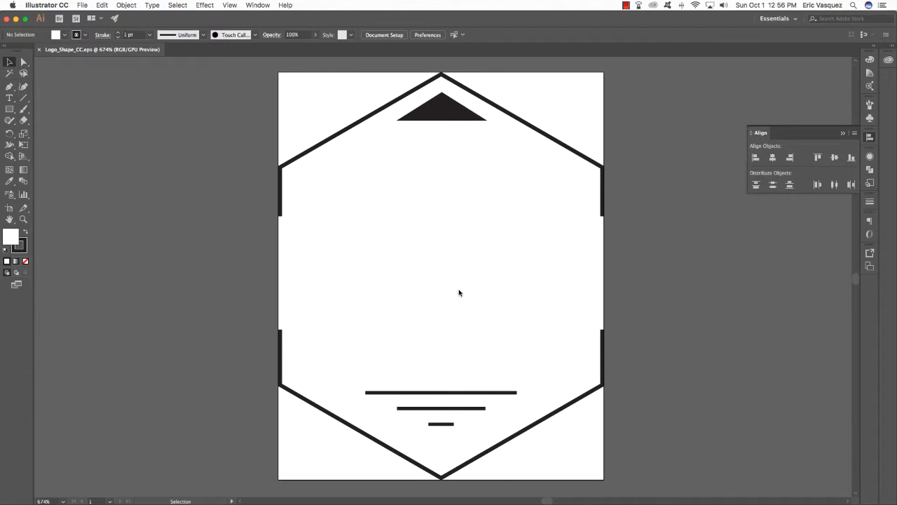
- Switch to Finder and open Logo_Text_CC.eps from the URW folder in Illustrator
{"action": "key", "text": "super+Tab"}
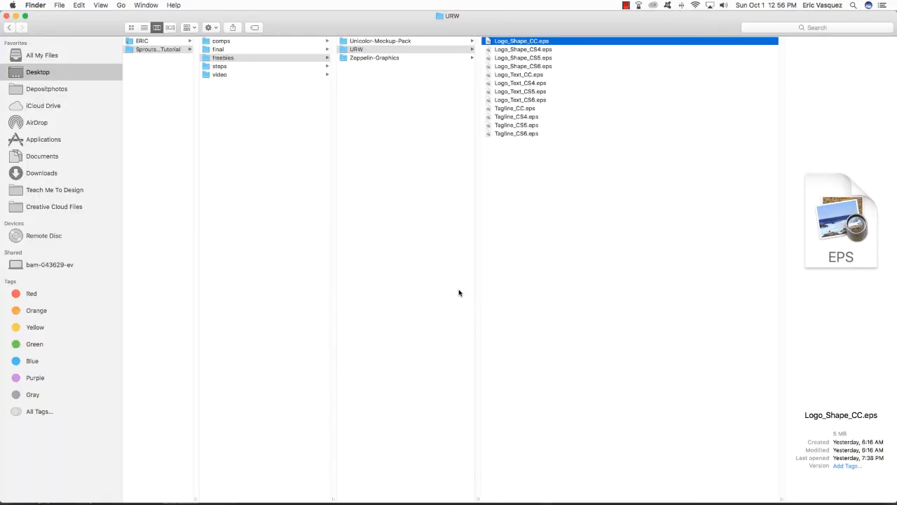
{"action": "left_click", "coordinate": [519, 75]}
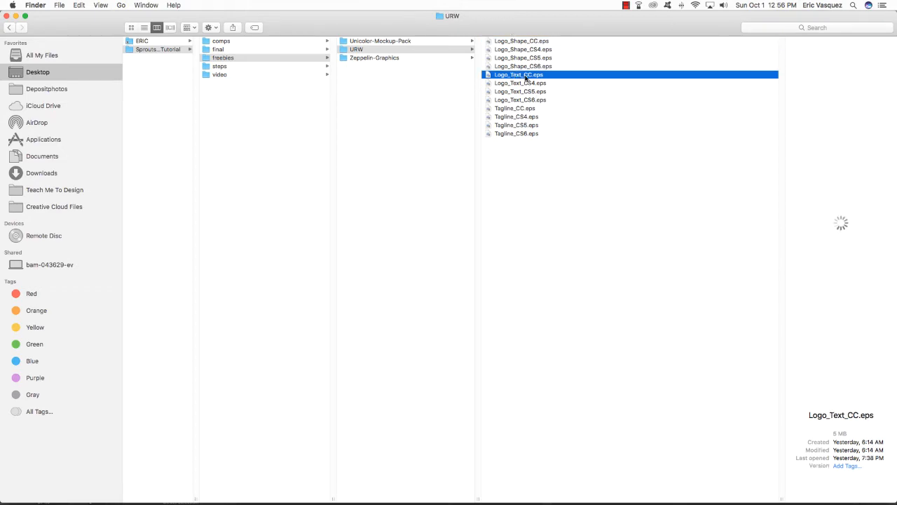
{"action": "left_click_drag", "start_coordinate": [525, 77], "coordinate": [478, 482]}
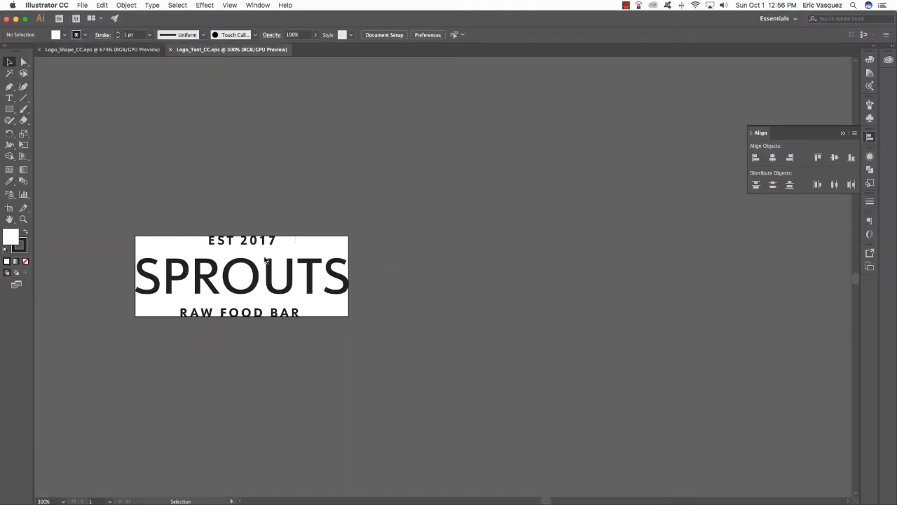
- Copy all of the SPROUTS logo lettering and close both open documents
{"action": "left_click_drag", "start_coordinate": [101, 356], "coordinate": [175, 208]}
{"action": "left_click", "coordinate": [312, 378]}
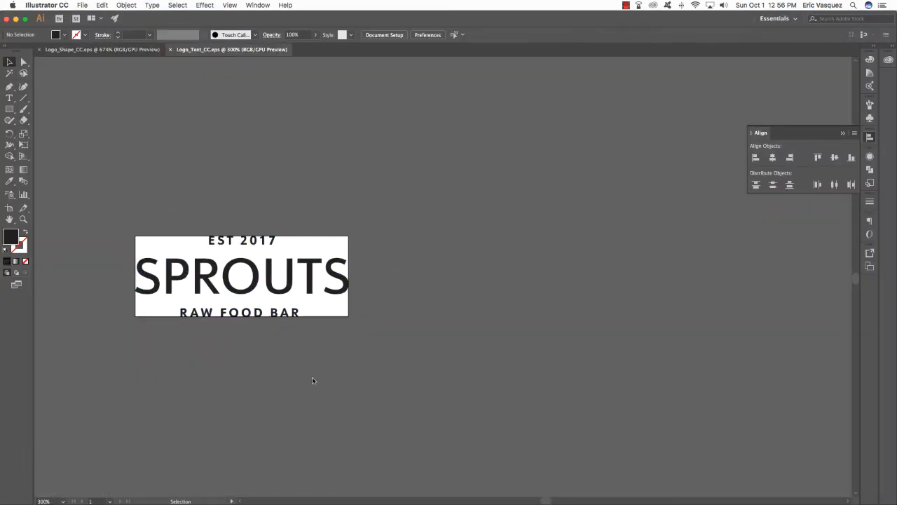
{"action": "key", "text": "super+a"}
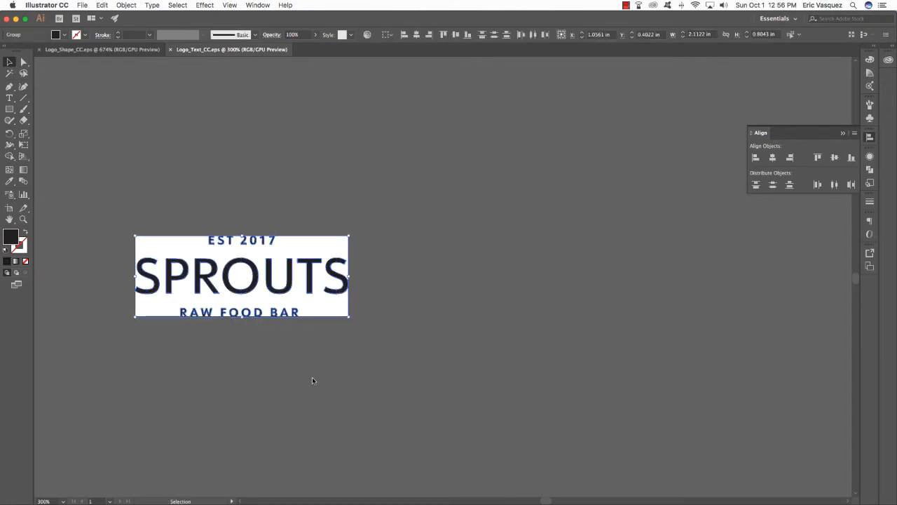
{"action": "key", "text": "a"}
{"action": "key", "text": "alt+super+w"}
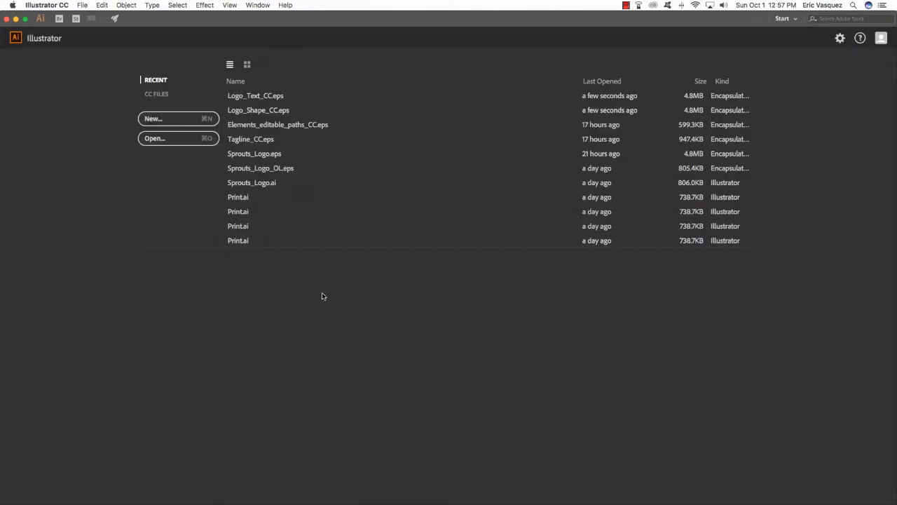
- Reopen Logo_Shape_CC.eps from the recent files and paste the copied logo lettering onto its artboard
{"action": "double_click", "coordinate": [256, 112]}
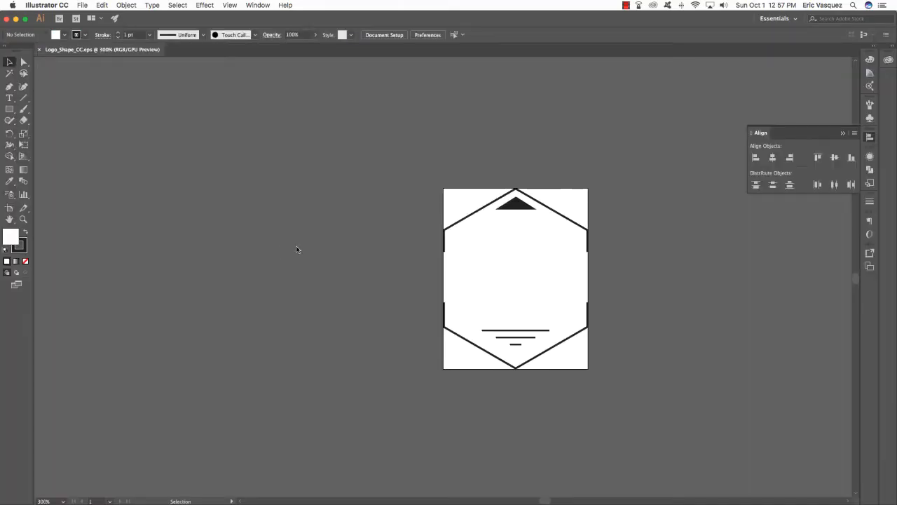
{"action": "key", "text": "super+0"}
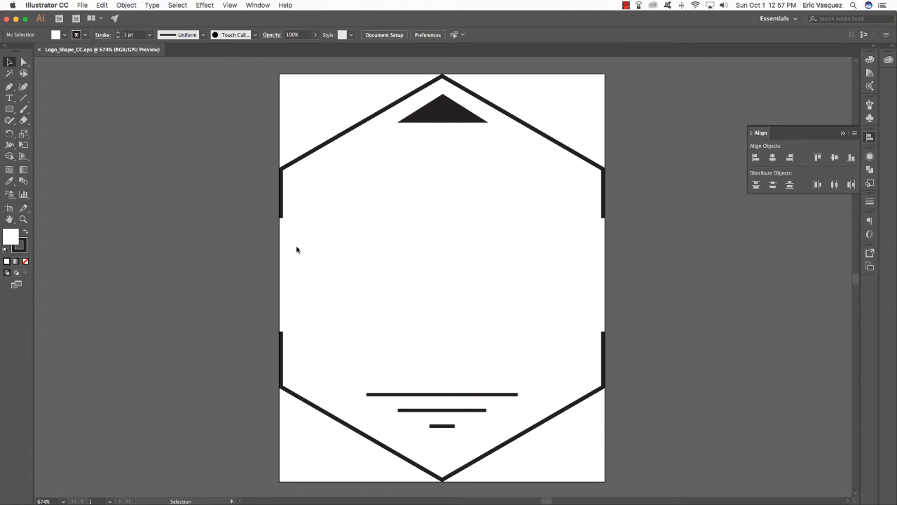
{"action": "key", "text": "super+v"}
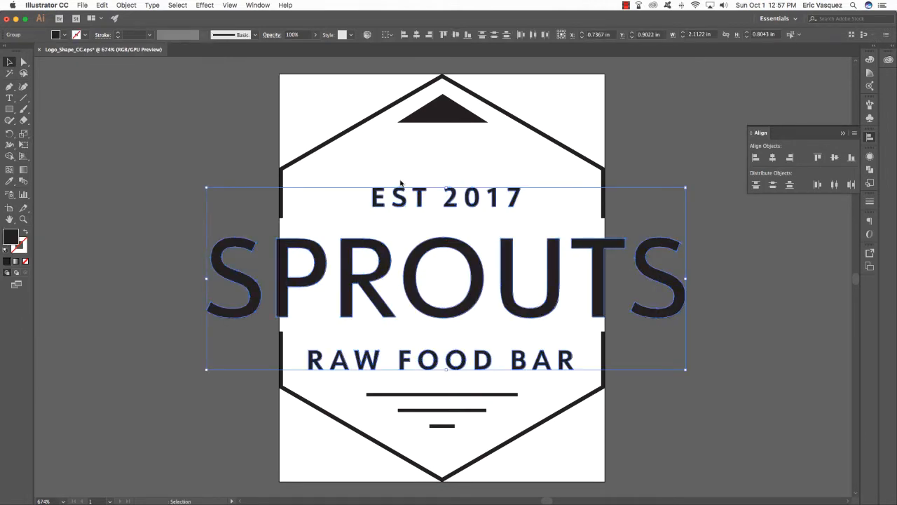
- Align all the lettering and badge shapes to their horizontal center
{"action": "left_click", "coordinate": [573, 102]}
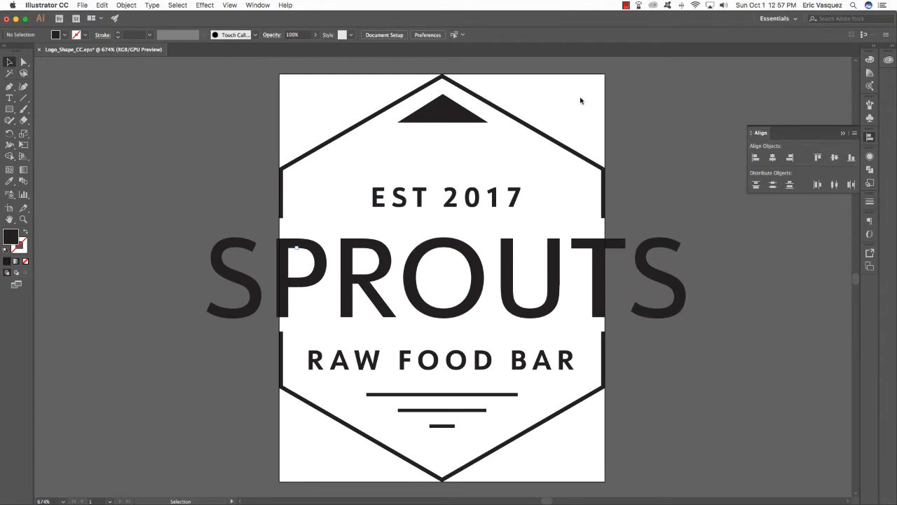
{"action": "key", "text": "super+a"}
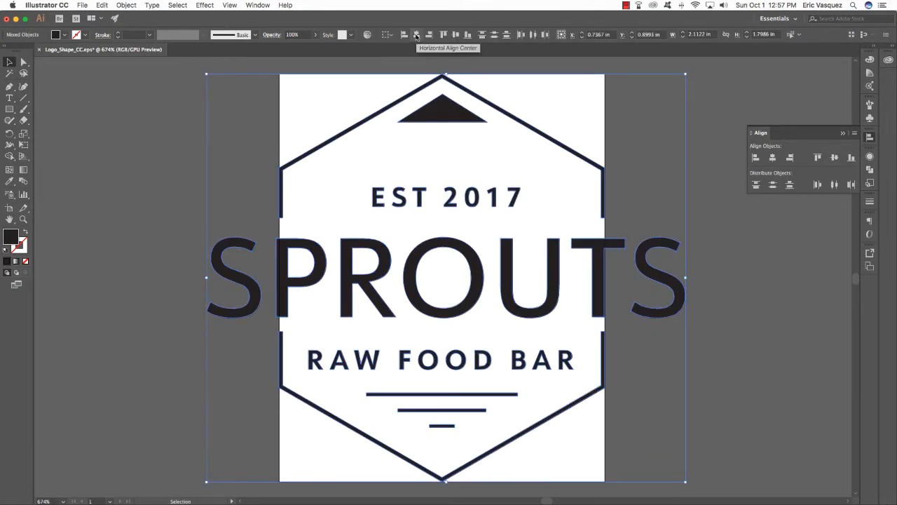
{"action": "left_click", "coordinate": [416, 35]}
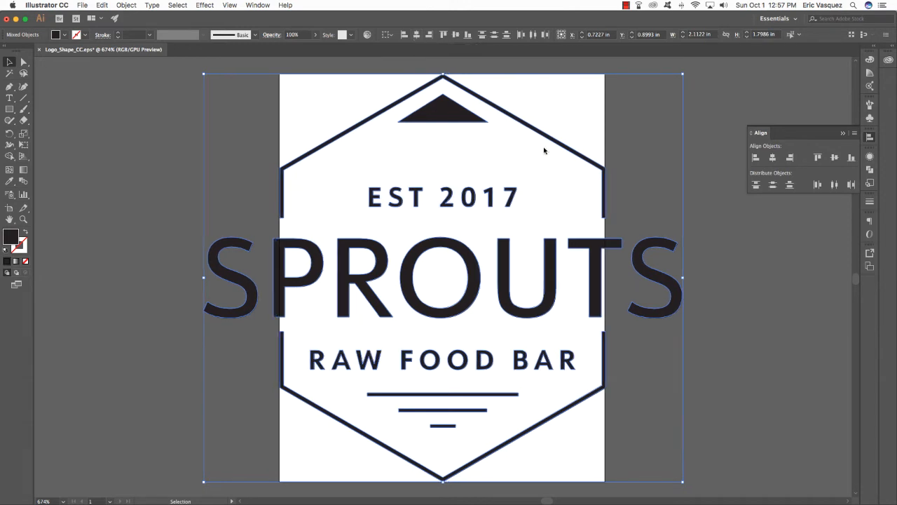
{"action": "left_click", "coordinate": [709, 224]}
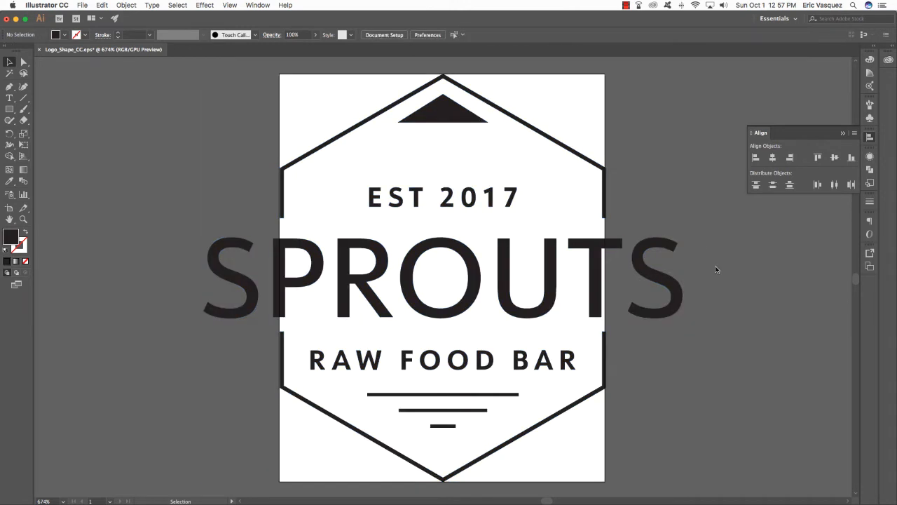
- Nudge the SPROUTS lettering slightly right and up to about X 0.75 in, Y 0.89 in
{"action": "left_click", "coordinate": [200, 279]}
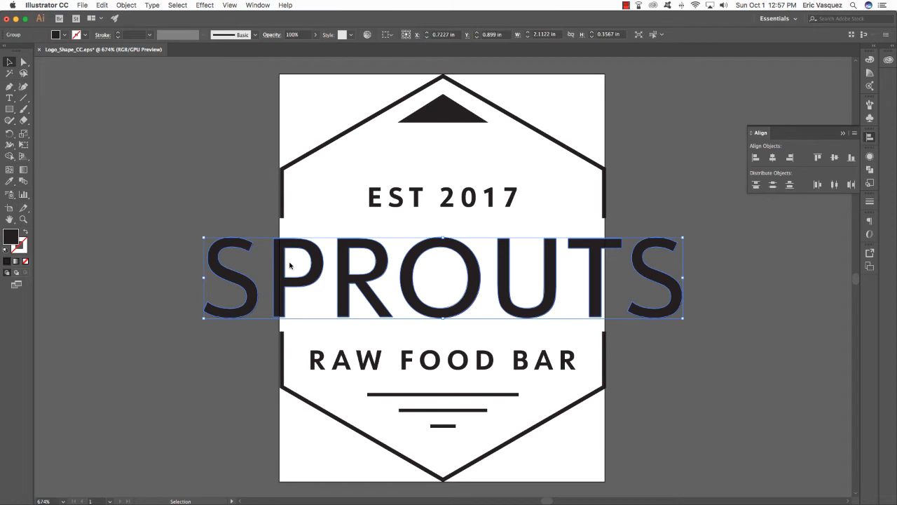
{"action": "key", "text": "Right"}
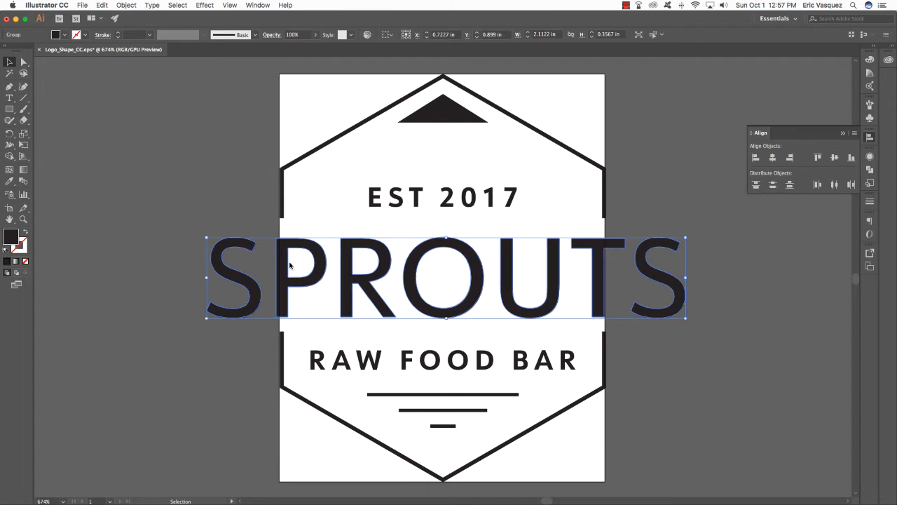
{"action": "key", "text": "Right"}
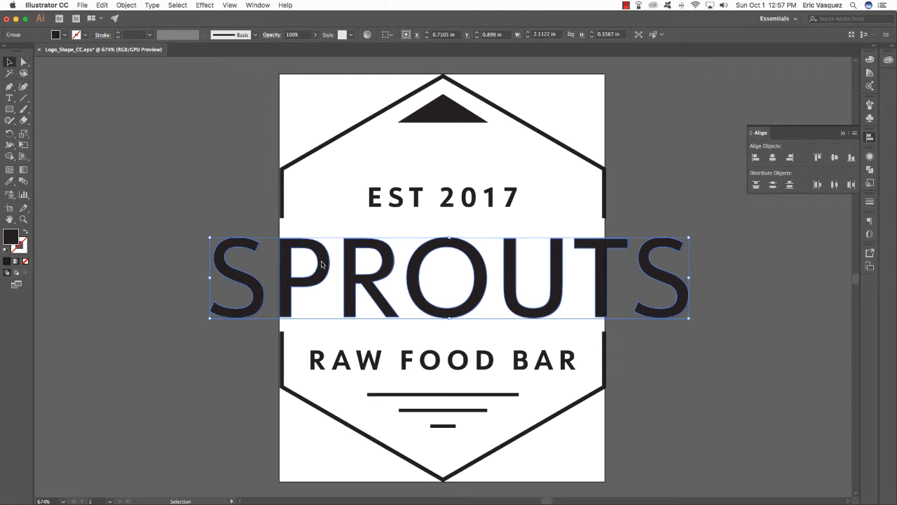
{"action": "key", "text": "Up"}
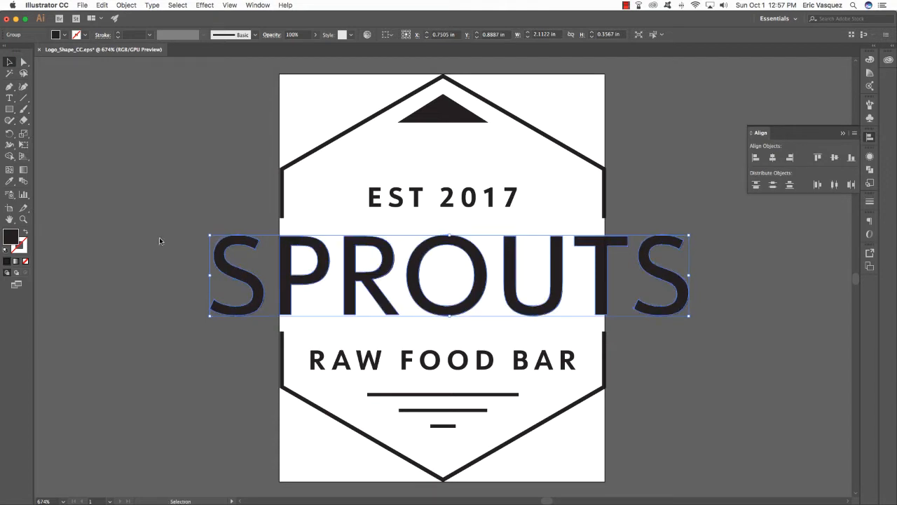
{"action": "left_click", "coordinate": [159, 240]}
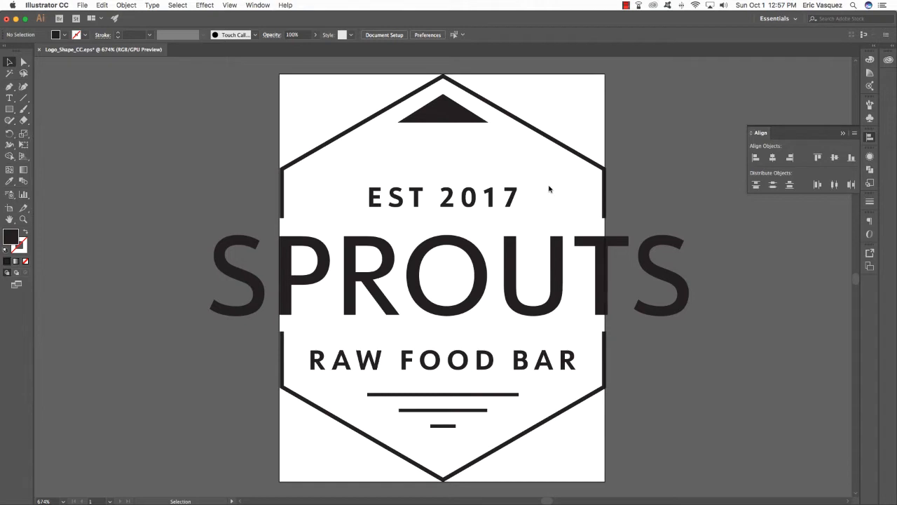
- Start an Envelope Distort warp on the EST 2017 text with the Arc style set to Horizontal
{"action": "left_click_drag", "start_coordinate": [543, 174], "coordinate": [362, 223]}
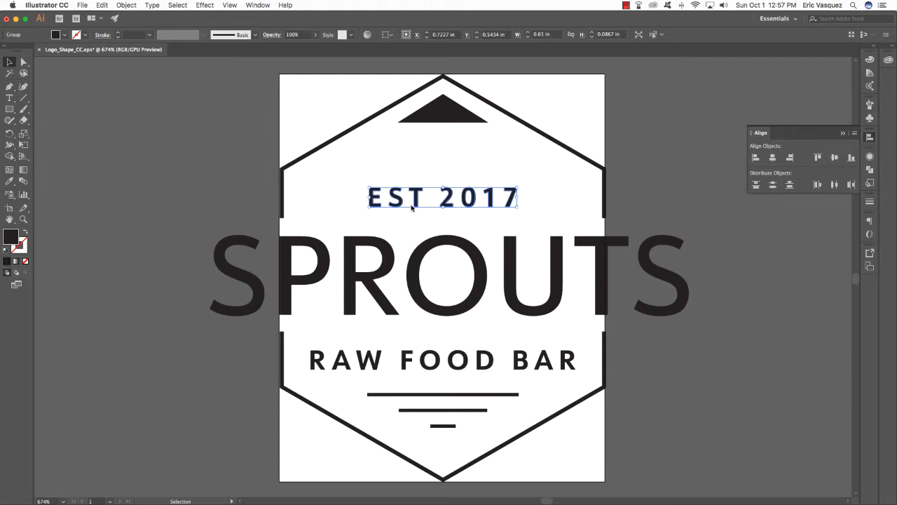
{"action": "left_click", "coordinate": [124, 5]}
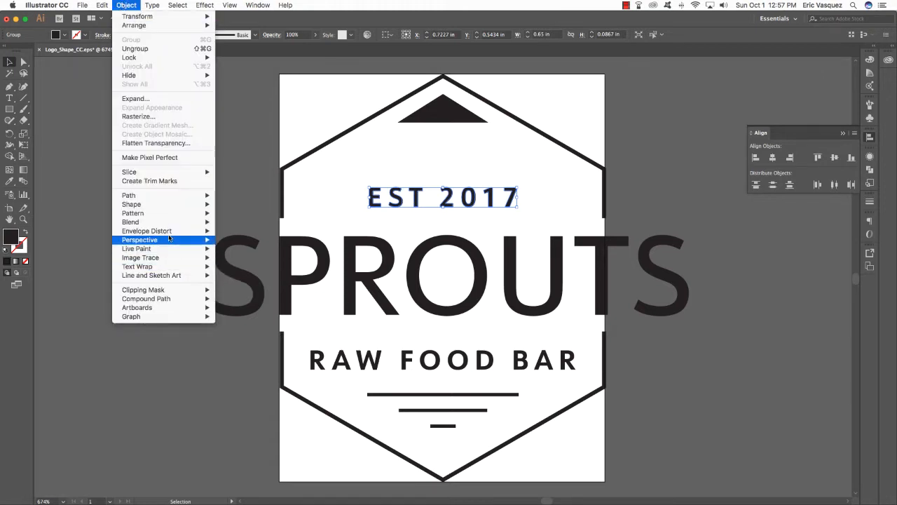
{"action": "mouse_move", "coordinate": [169, 234]}
{"action": "left_click", "coordinate": [264, 231]}
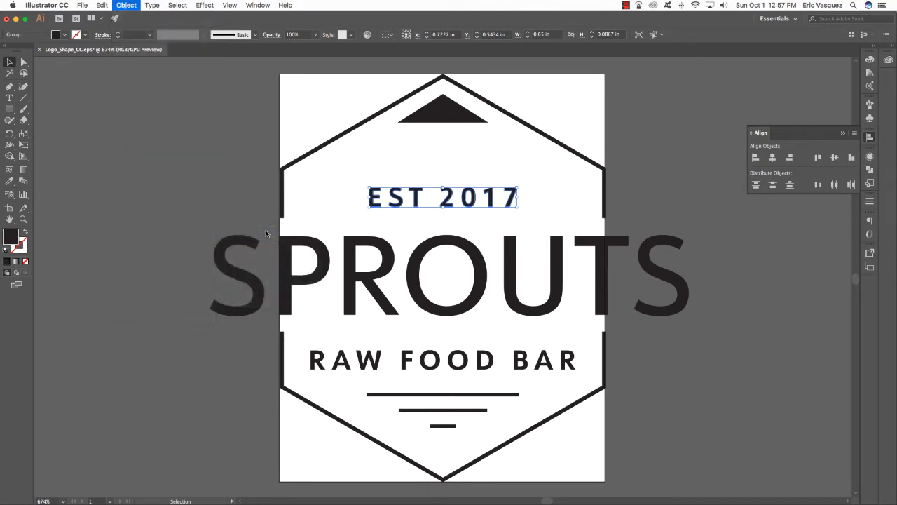
{"action": "left_click_drag", "start_coordinate": [263, 184], "coordinate": [358, 175]}
{"action": "left_click", "coordinate": [312, 196]}
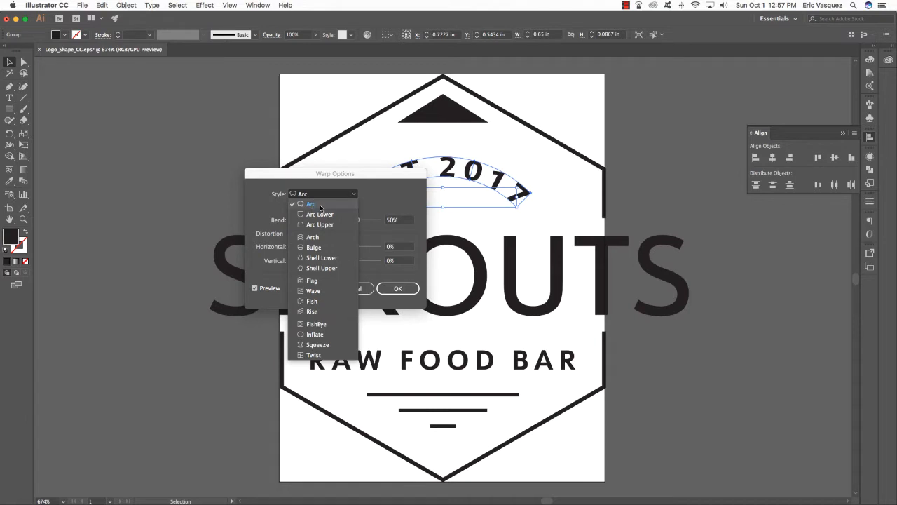
{"action": "left_click", "coordinate": [328, 208]}
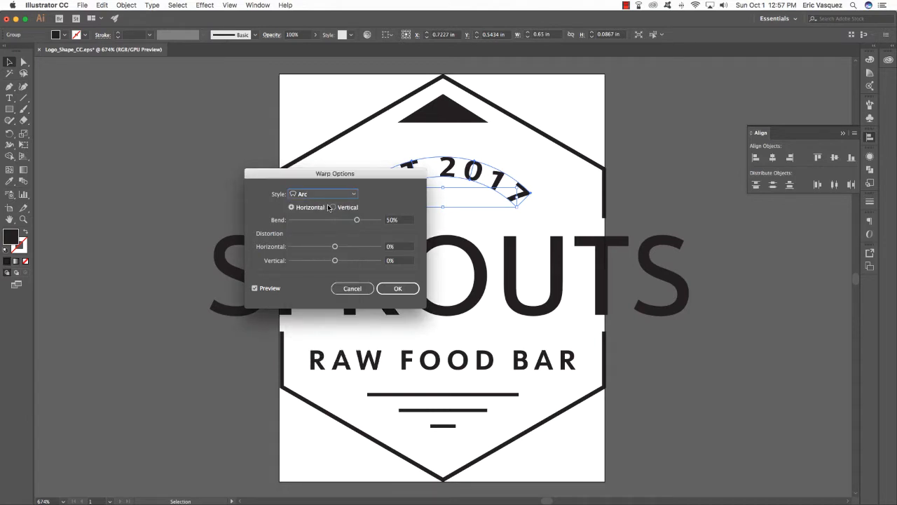
{"action": "left_click", "coordinate": [291, 208]}
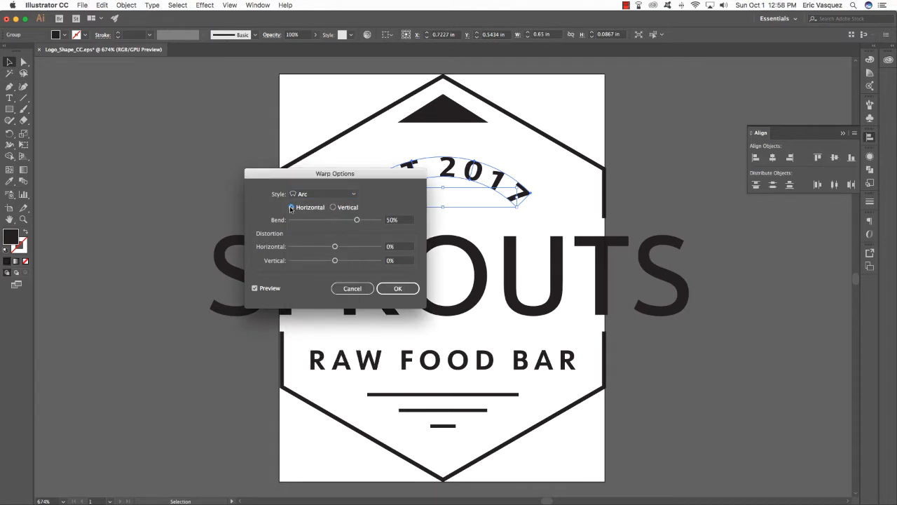
{"action": "left_click_drag", "start_coordinate": [346, 176], "coordinate": [210, 160]}
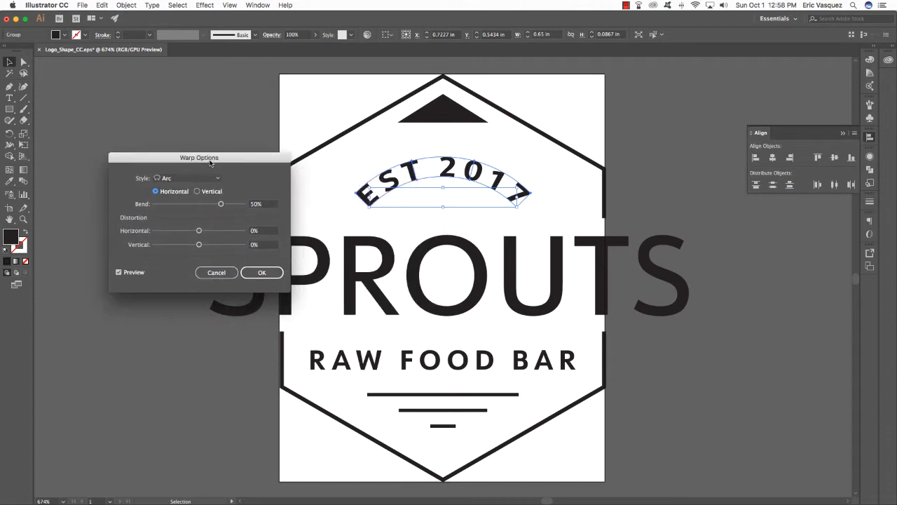
- Try the arc's Vertical orientation, return it to Horizontal, and apply the warp with a 30% bend
{"action": "left_click", "coordinate": [198, 192]}
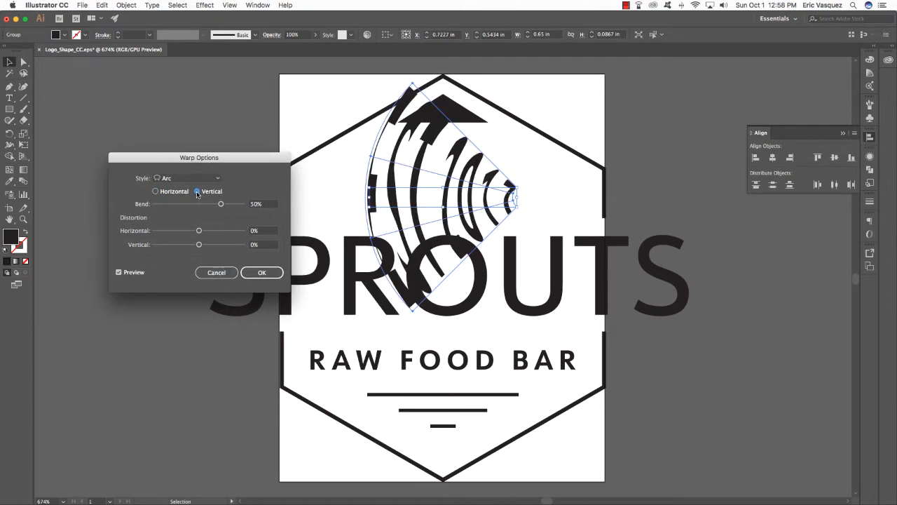
{"action": "left_click", "coordinate": [156, 191]}
{"action": "left_click", "coordinate": [220, 203]}
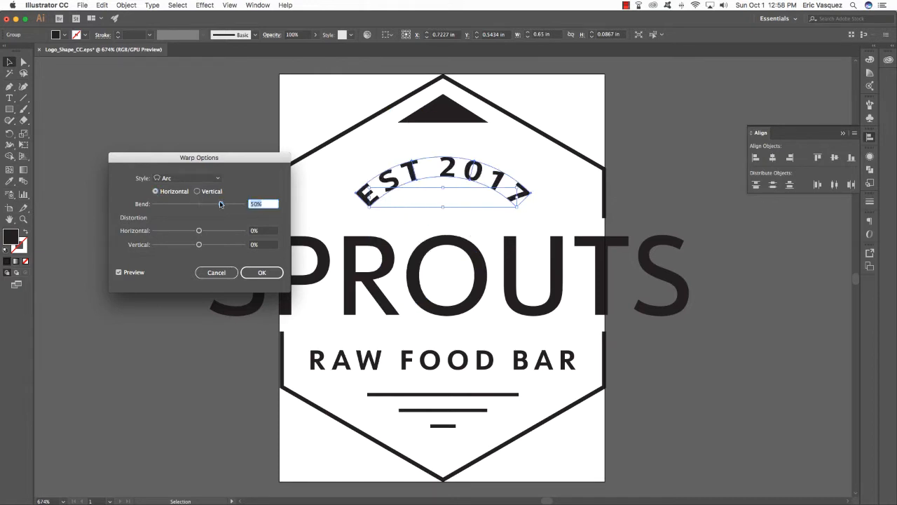
{"action": "type", "text": "30"}
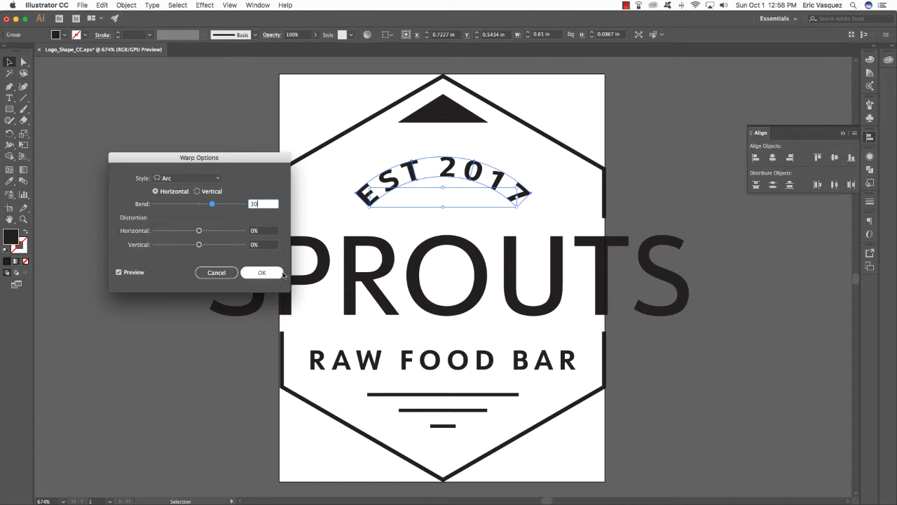
{"action": "left_click", "coordinate": [260, 272]}
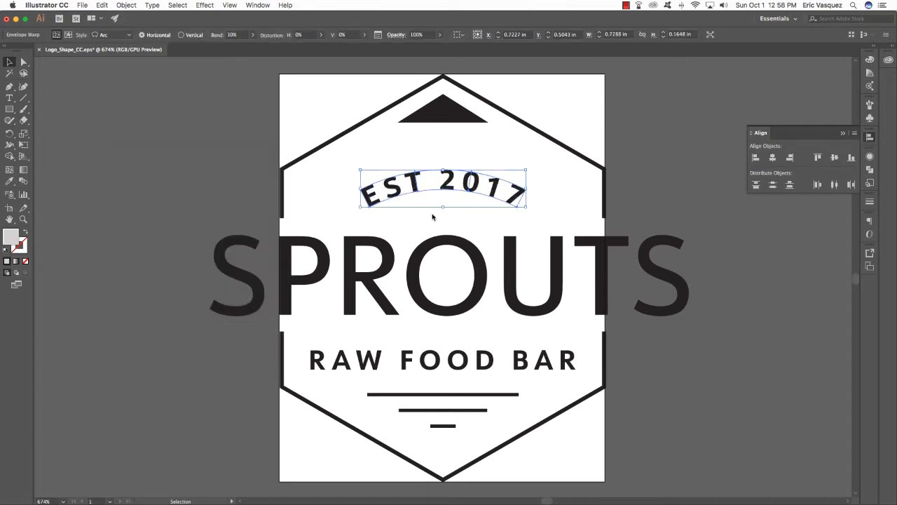
{"action": "left_click", "coordinate": [550, 195]}
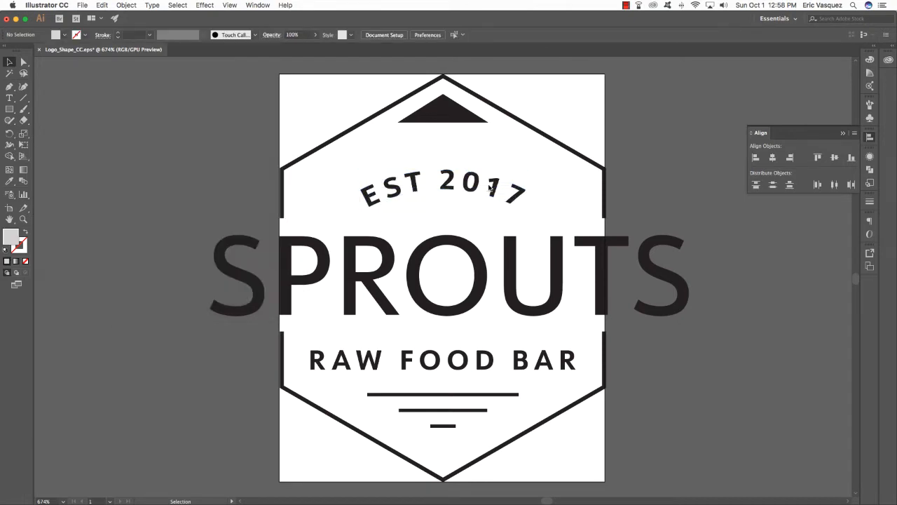
- Switch to Finder and open Elements_editable_paths_CC.eps from the Zeppelin-Graphics folder in Illustrator
{"action": "key", "text": "a"}
{"action": "key", "text": "super+Tab"}
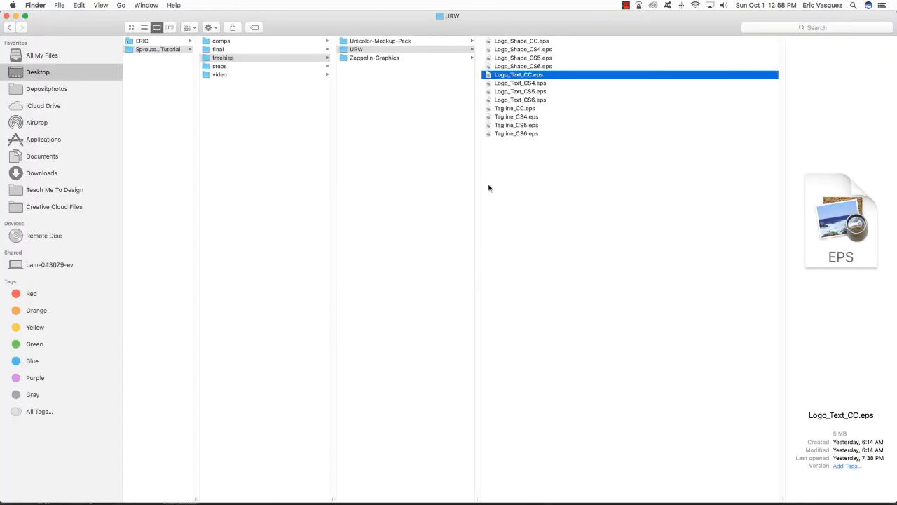
{"action": "left_click", "coordinate": [392, 58]}
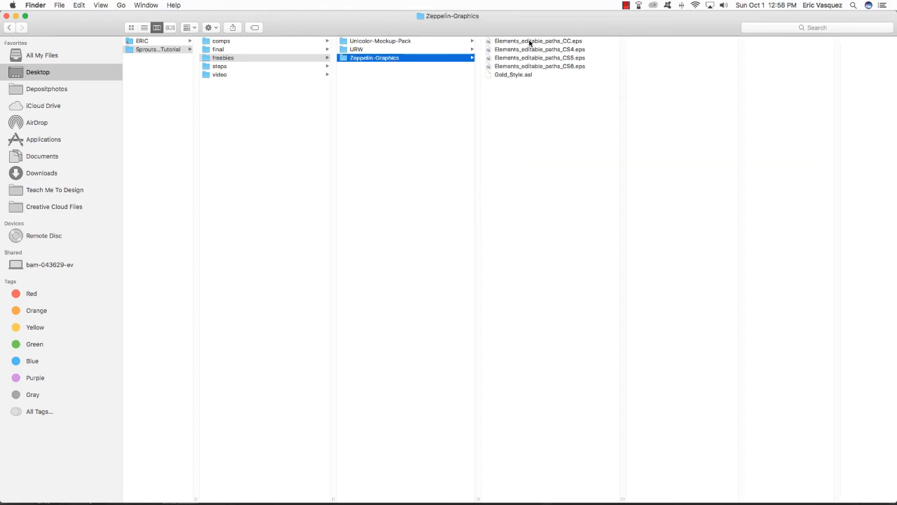
{"action": "left_click_drag", "start_coordinate": [530, 42], "coordinate": [478, 488]}
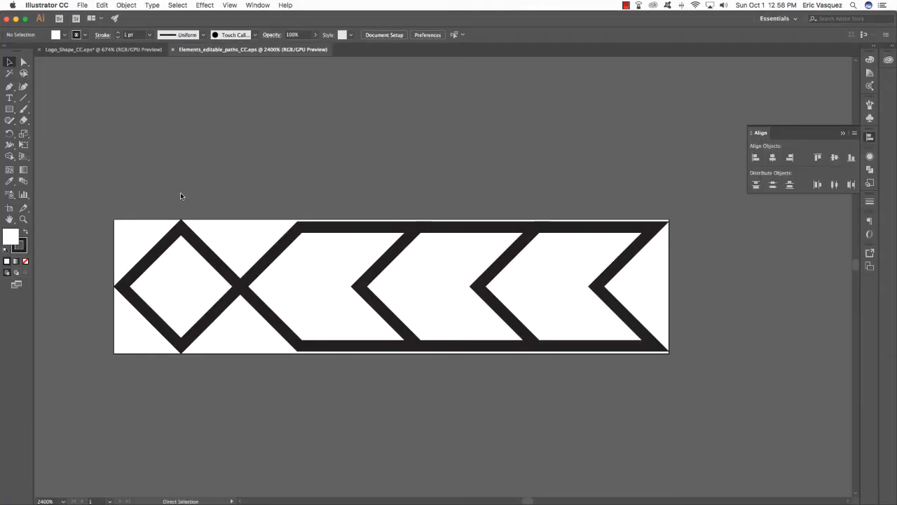
- Copy the whole arrow graphic, close its file, and paste the graphic into the Logo_Shape_CC.eps badge document
{"action": "key", "text": "super+a"}
{"action": "key", "text": "v"}
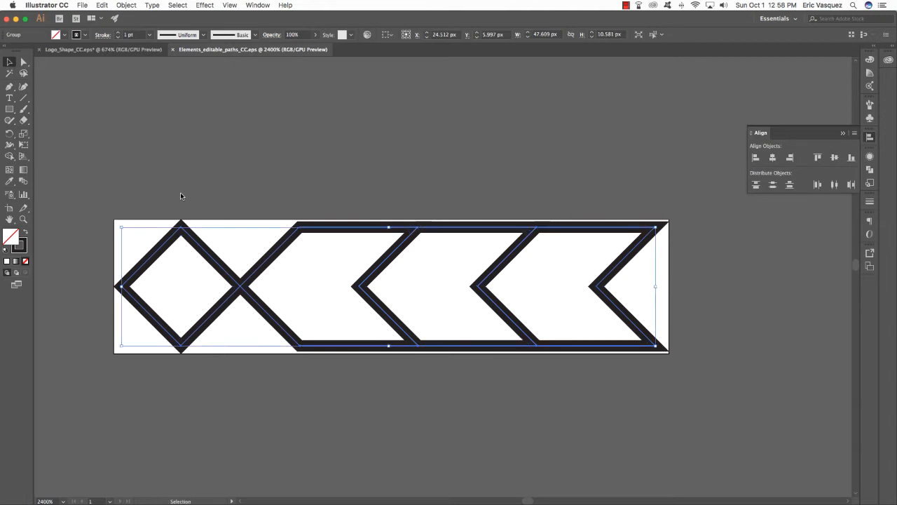
{"action": "key", "text": "a"}
{"action": "key", "text": "super+w"}
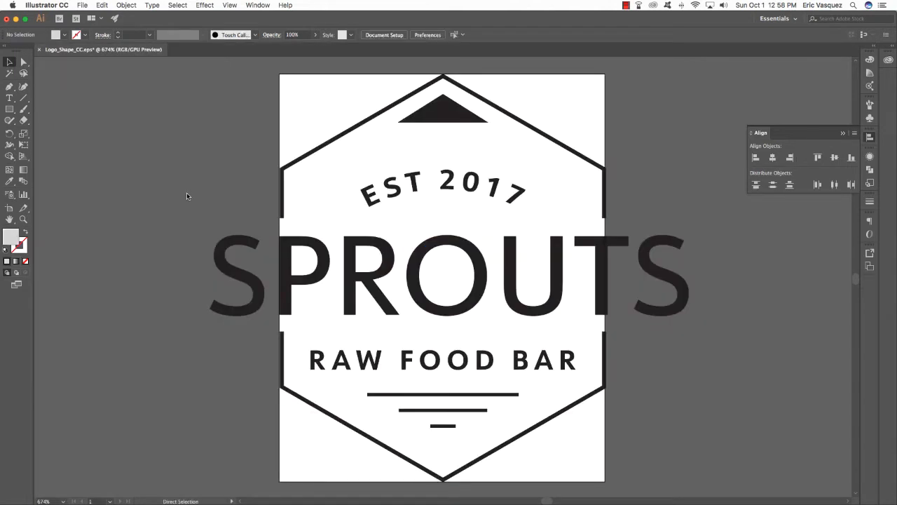
{"action": "key", "text": "super+v"}
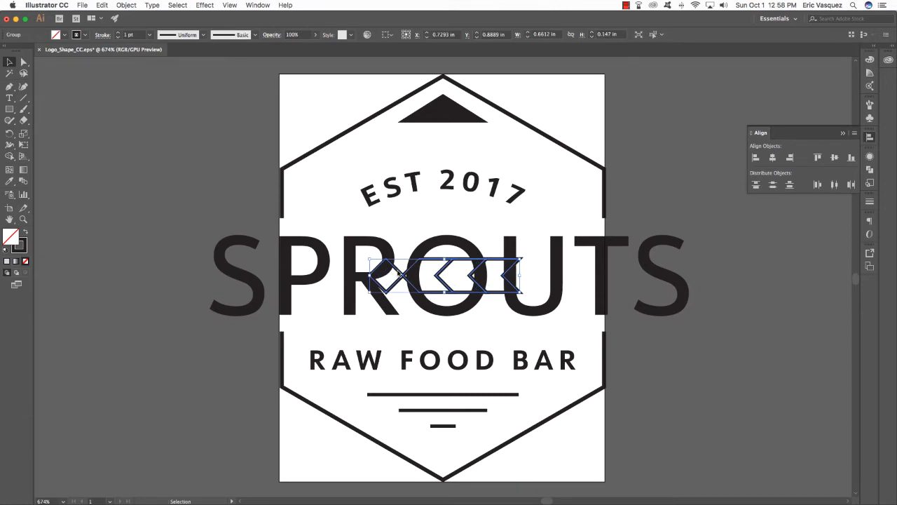
- Scale the arrow graphic down to about 0.27 in wide and place it below the triangle at about X 0.84 in, Y 0.29 in
{"action": "left_click_drag", "start_coordinate": [397, 273], "coordinate": [456, 142]}
{"action": "left_click_drag", "start_coordinate": [580, 161], "coordinate": [504, 142]}
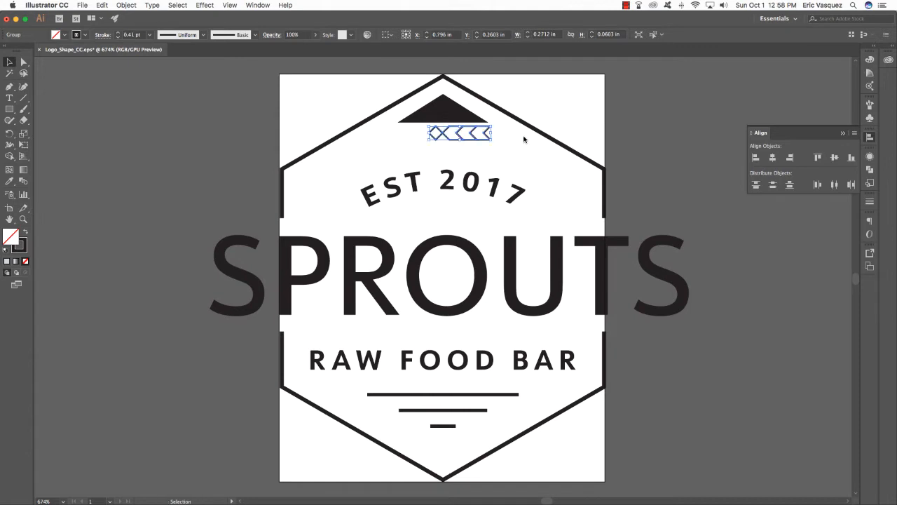
{"action": "key", "text": "Down"}
{"action": "key", "text": "Down"}
{"action": "key", "text": "Right"}
{"action": "key", "text": "Right"}
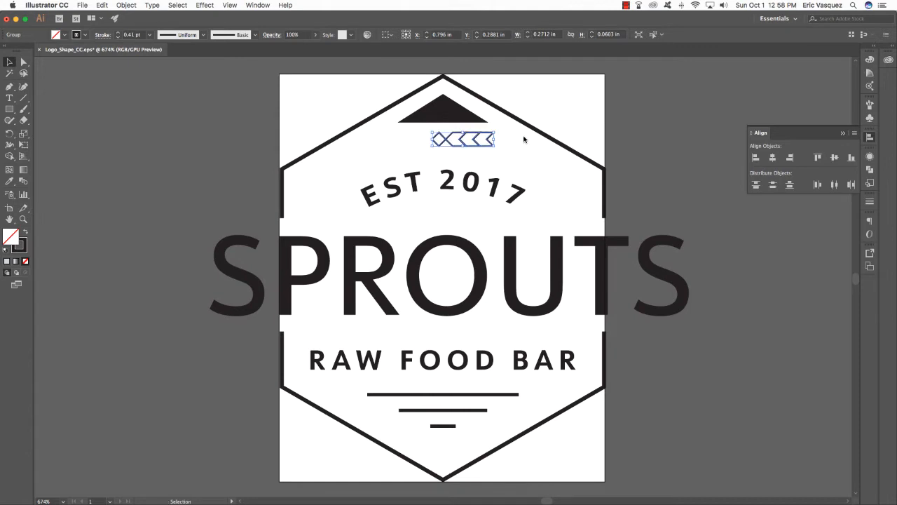
{"action": "key", "text": "Right"}
{"action": "key", "text": "Right"}
{"action": "key", "text": "Right"}
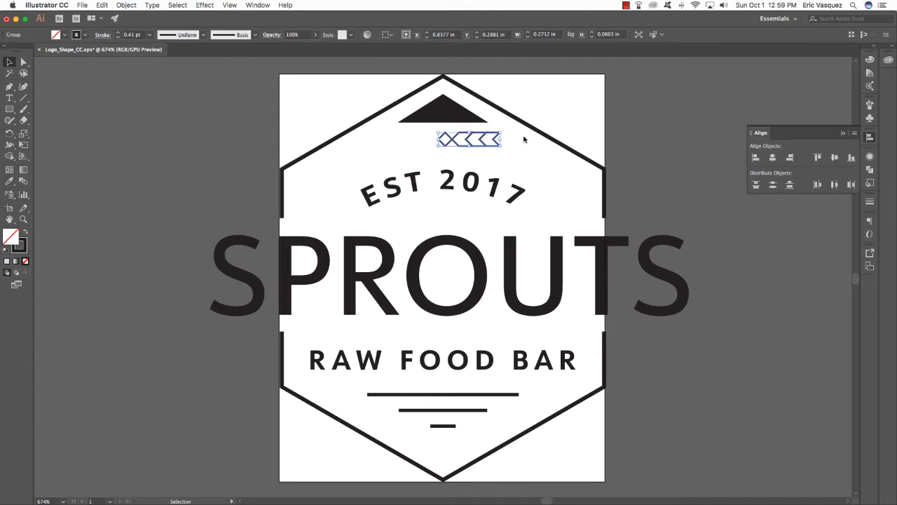
{"action": "scroll", "coordinate": [524, 139], "scroll_direction": "right", "scroll_amount": 1}
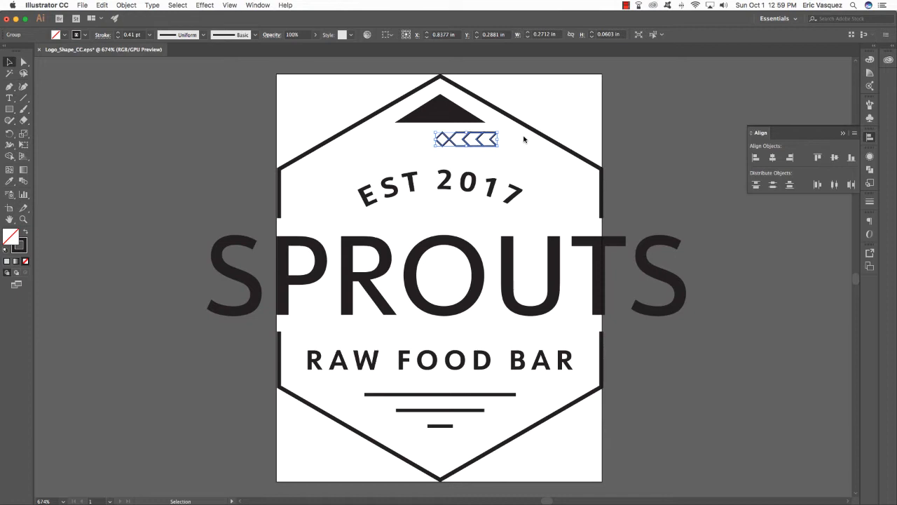
- Create a reflected copy of the arrow graphic across the Vertical axis, with the preview turned on
{"action": "left_click", "coordinate": [133, 6]}
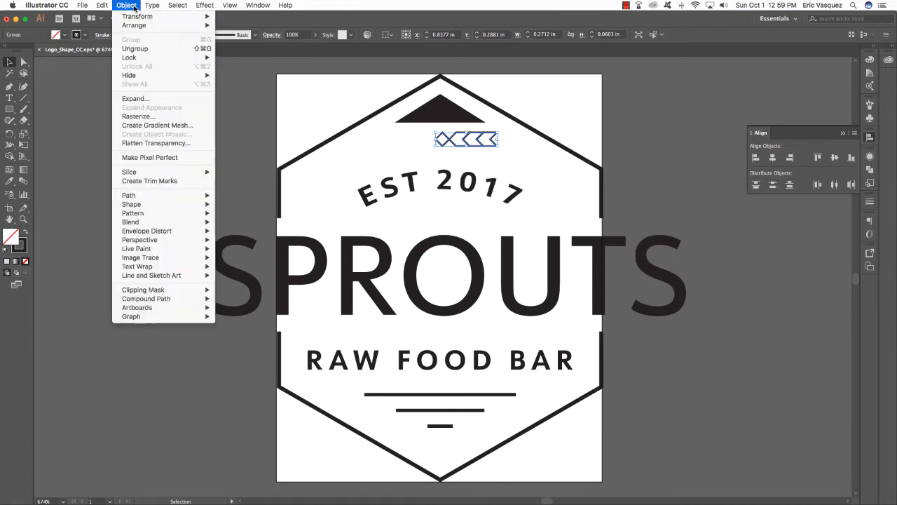
{"action": "mouse_move", "coordinate": [139, 17]}
{"action": "left_click", "coordinate": [259, 53]}
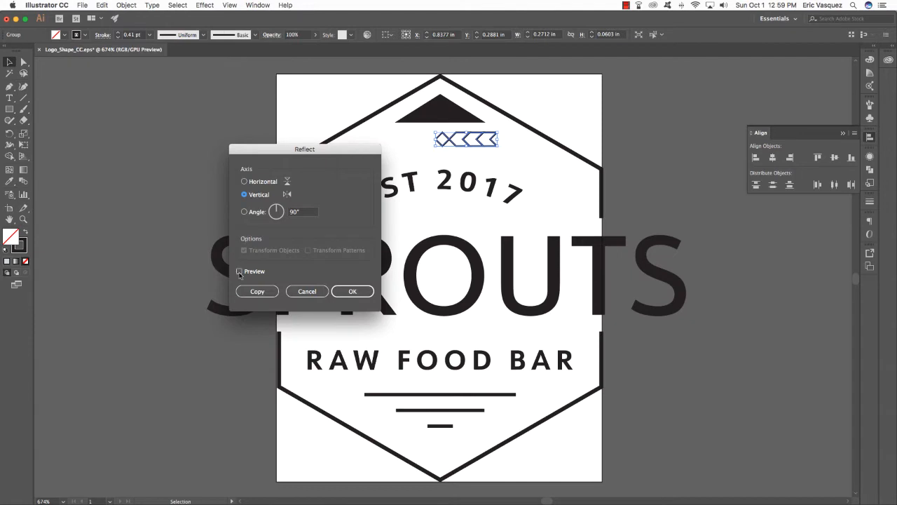
{"action": "left_click", "coordinate": [240, 272]}
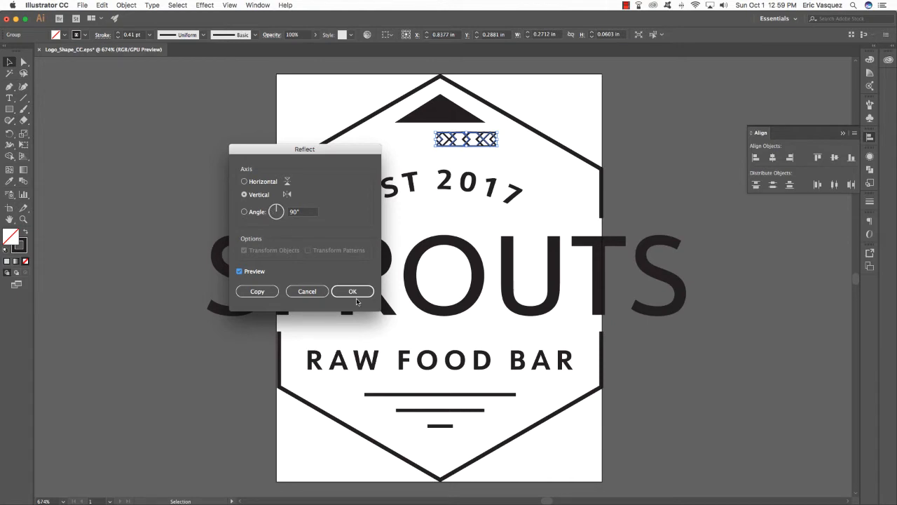
{"action": "left_click", "coordinate": [352, 291]}
- Nudge the reflected arrow left to about X 0.62 in, bringing its diamond near the original arrow's diamond
{"action": "key", "text": "Left"}
{"action": "key", "text": "Left"}
{"action": "key", "text": "Left"}
{"action": "key", "text": "Left"}
{"action": "key", "text": "Left"}
{"action": "key", "text": "Left"}
{"action": "key", "text": "Left"}
{"action": "key", "text": "Left"}
{"action": "key", "text": "Left"}
{"action": "key", "text": "Left"}
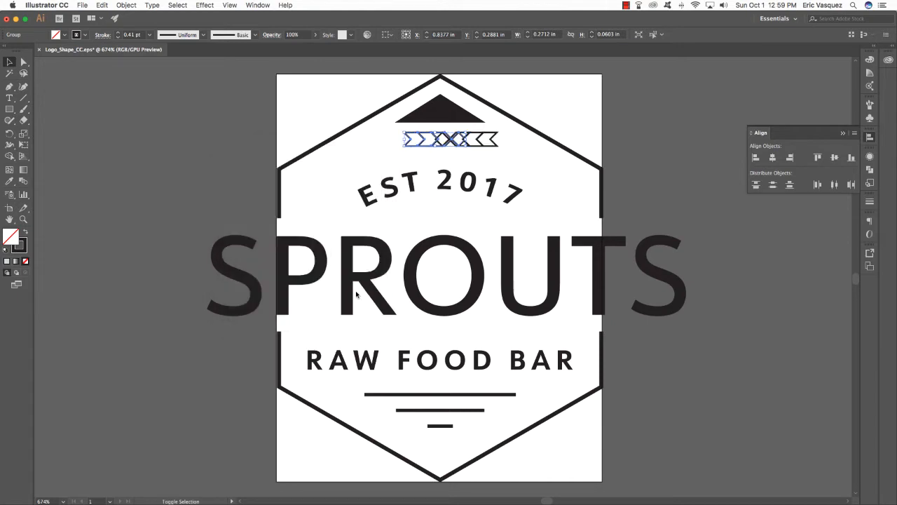
{"action": "key", "text": "Left"}
{"action": "key", "text": "Left"}
{"action": "key", "text": "Left"}
{"action": "key", "text": "Left"}
{"action": "key", "text": "Left"}
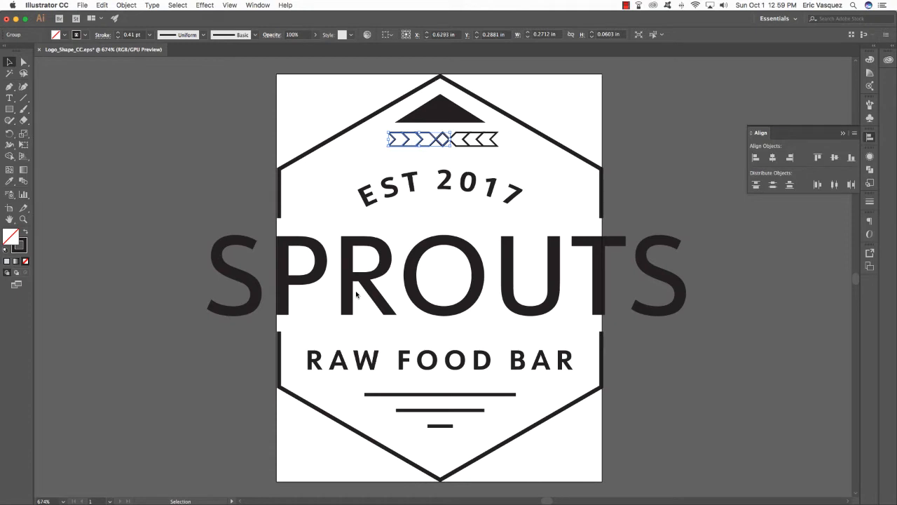
{"action": "key", "text": "Left"}
- Move the reflected arrow slightly right to about X 0.63 in so that both center diamonds coincide
{"action": "key", "text": "a"}
{"action": "key", "text": "super+equal"}
{"action": "key", "text": "super+equal"}
{"action": "key", "text": "super+equal"}
{"action": "key", "text": "super+equal"}
{"action": "key", "text": "super+equal"}
{"action": "key", "text": "super+equal"}
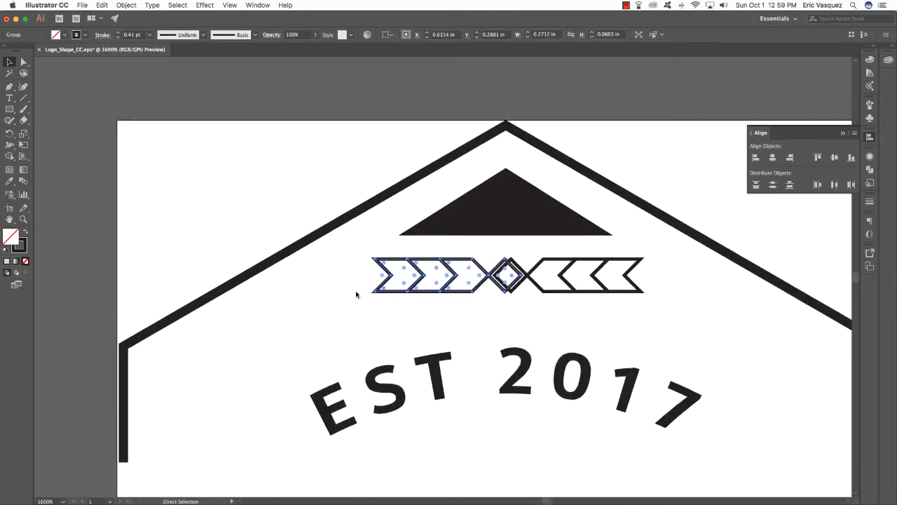
{"action": "left_click_drag", "start_coordinate": [457, 261], "coordinate": [279, 223]}
{"action": "key", "text": "v"}
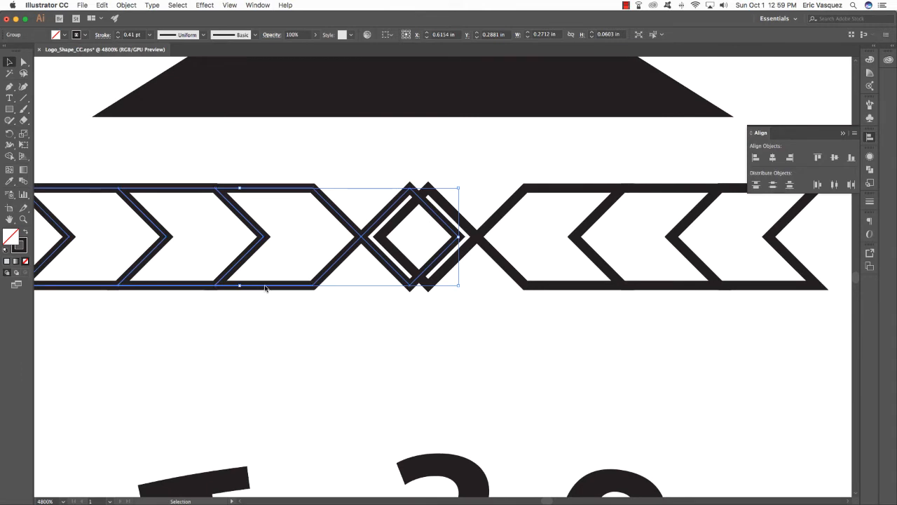
{"action": "left_click_drag", "start_coordinate": [265, 287], "coordinate": [291, 287]}
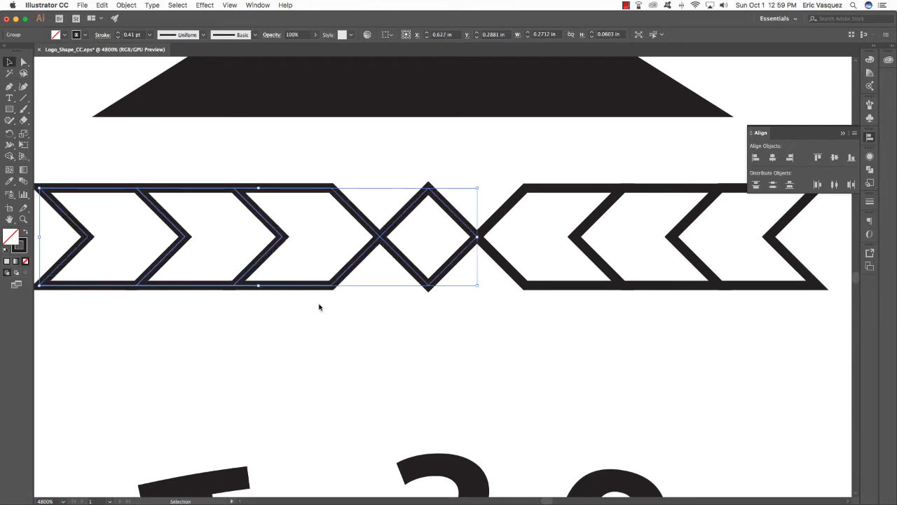
{"action": "left_click", "coordinate": [428, 343]}
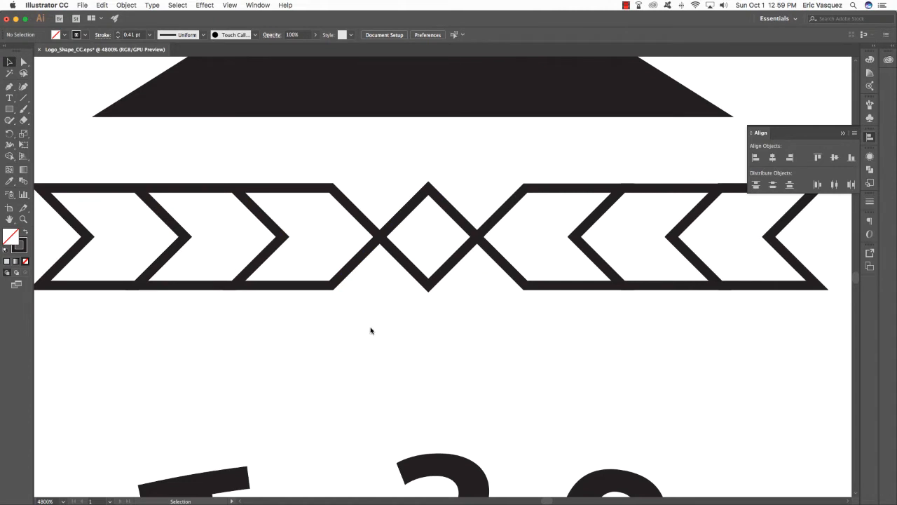
- Draw a square about 0.043 in wide over the center diamond and give it a black fill with no stroke
{"action": "key", "text": "m"}
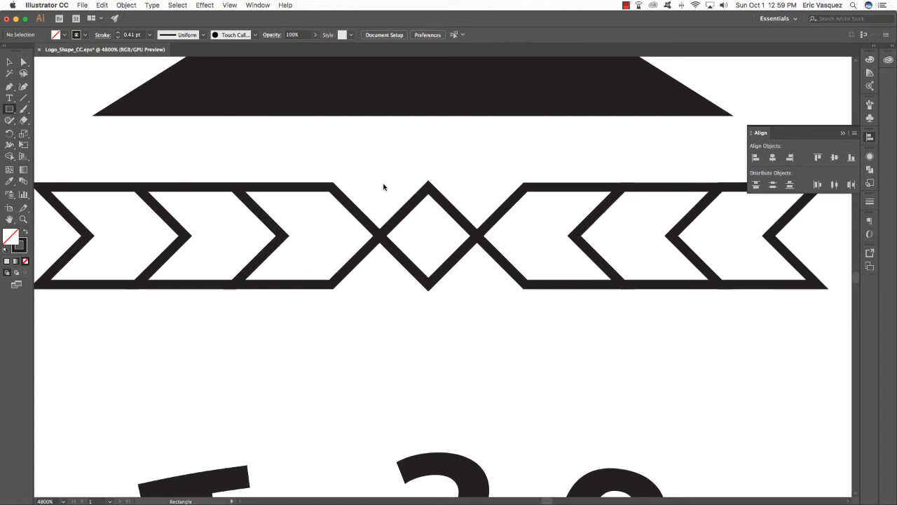
{"action": "left_click_drag", "start_coordinate": [397, 201], "coordinate": [459, 266]}
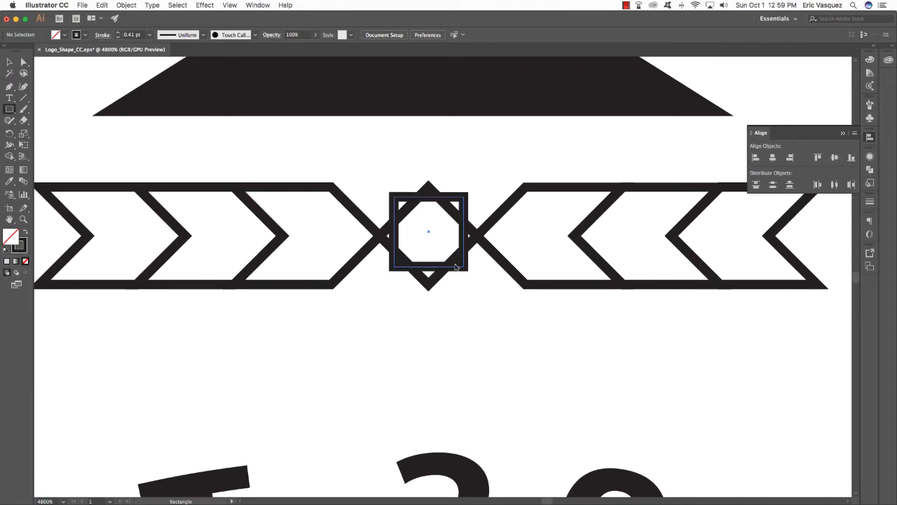
{"action": "scroll", "coordinate": [400, 172], "scroll_direction": "left", "scroll_amount": 1}
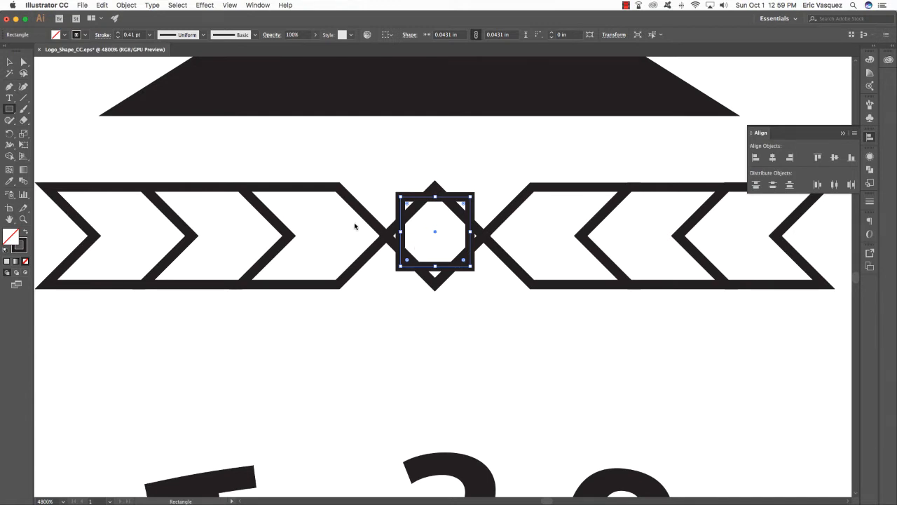
{"action": "key", "text": "shift+x"}
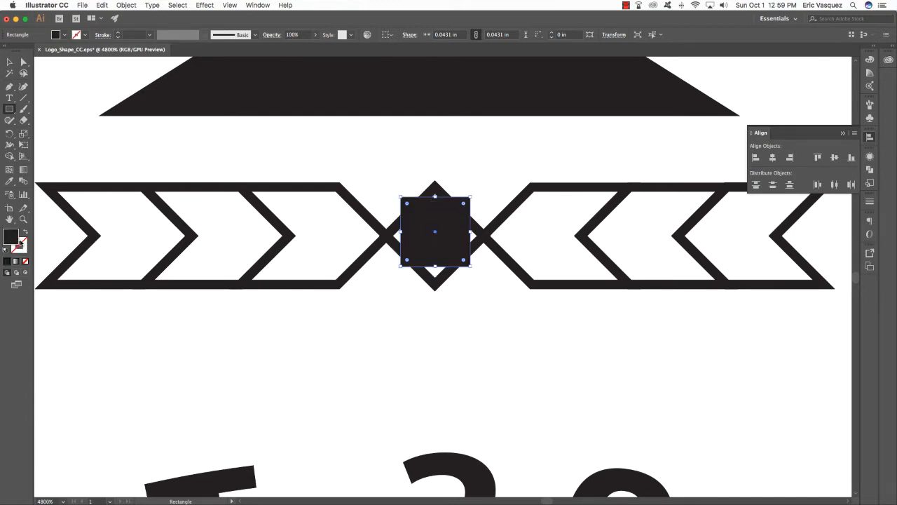
{"action": "key", "text": "shift+x"}
{"action": "key", "text": "shift+x"}
{"action": "key", "text": "shift+x"}
{"action": "key", "text": "shift+x"}
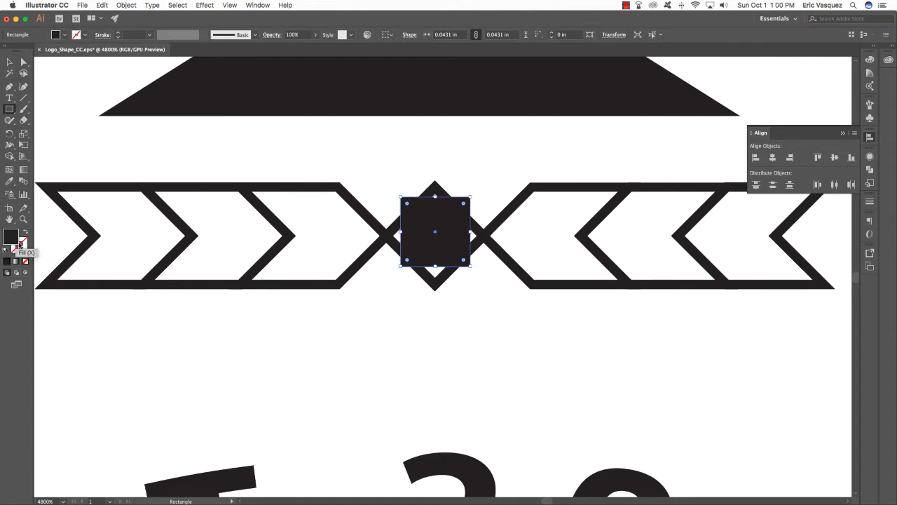
{"action": "key", "text": "shift+x"}
{"action": "key", "text": "shift+x"}
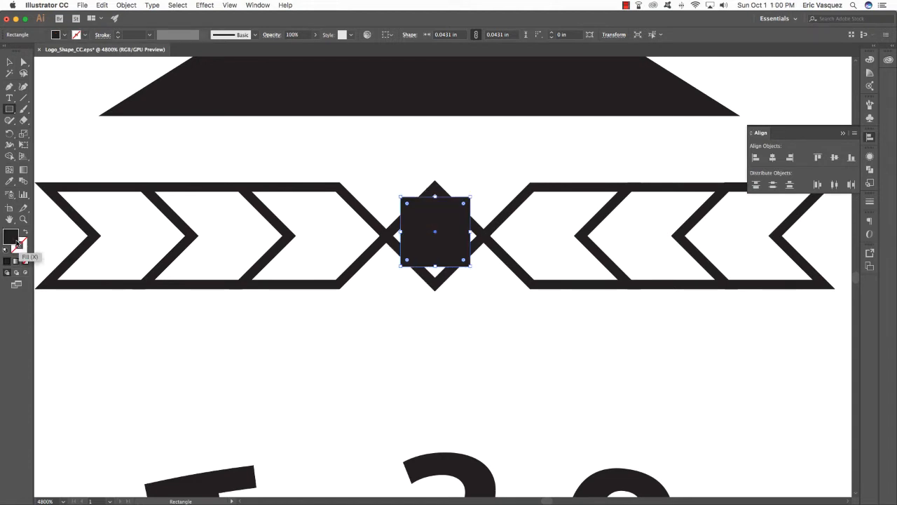
- Rotate the black square 45° so that it fills the center diamond
{"action": "key", "text": "v"}
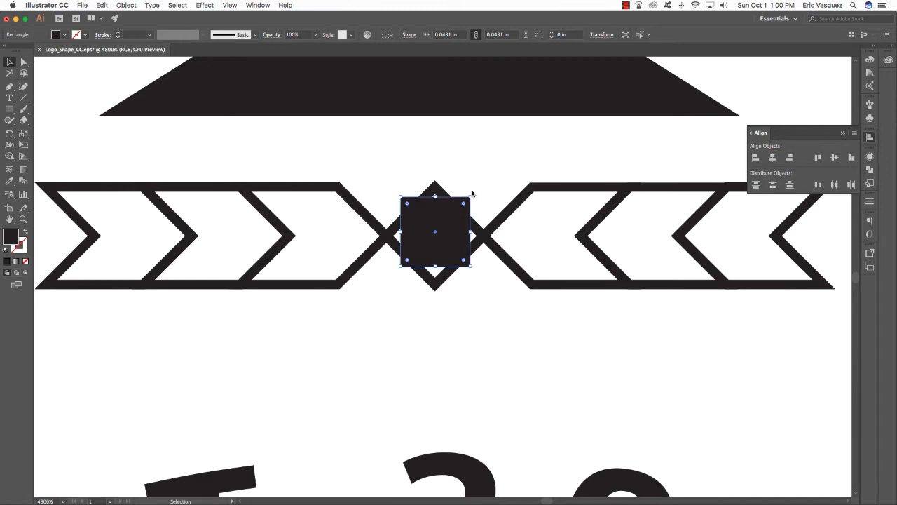
{"action": "left_click_drag", "start_coordinate": [399, 193], "coordinate": [438, 183]}
{"action": "left_click", "coordinate": [490, 160]}
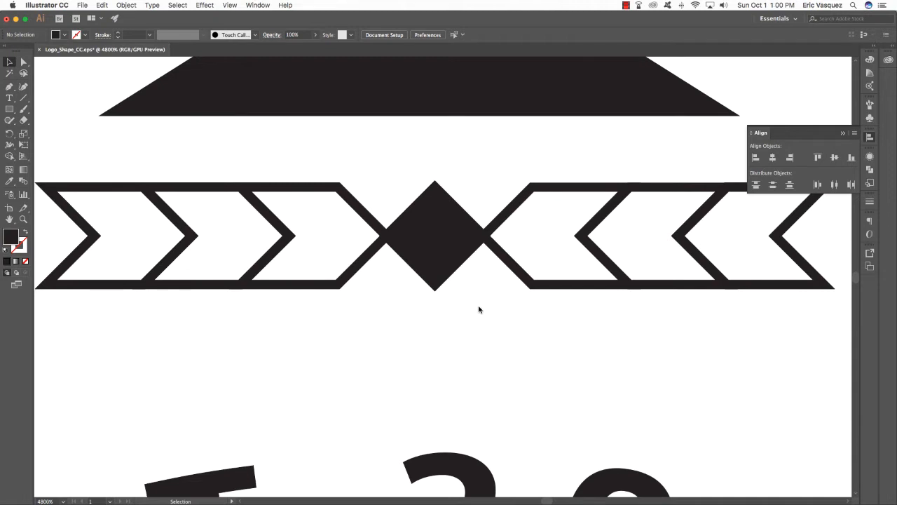
- Group both arrow halves and the black center diamond into one ornament
{"action": "left_click_drag", "start_coordinate": [607, 342], "coordinate": [267, 164]}
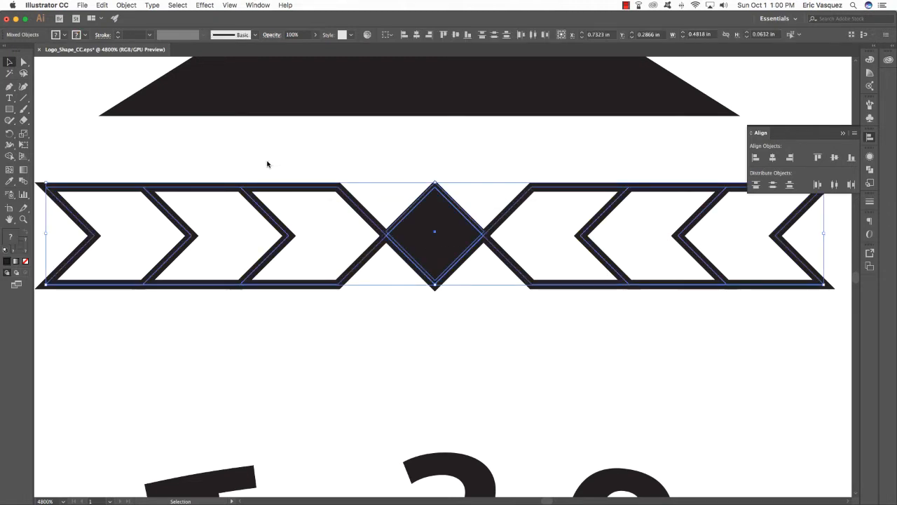
{"action": "key", "text": "super+g"}
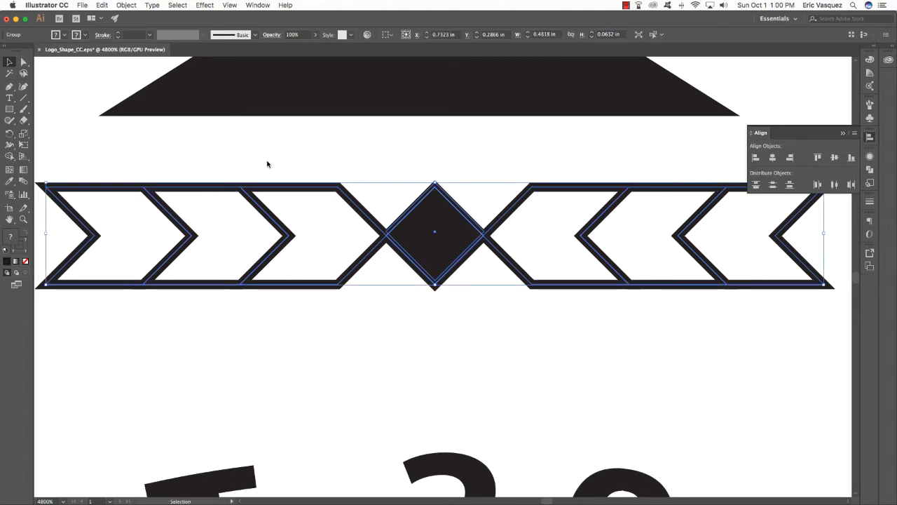
{"action": "left_click", "coordinate": [127, 5]}
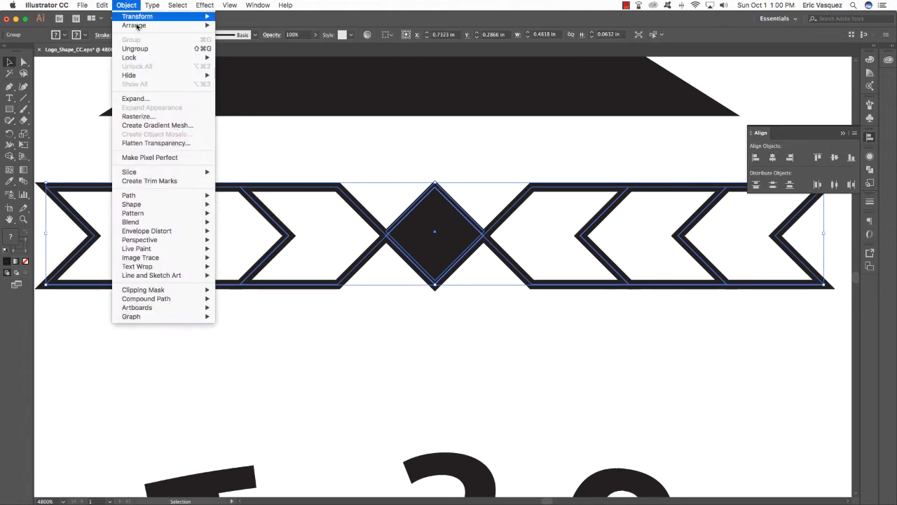
{"action": "left_click", "coordinate": [417, 177]}
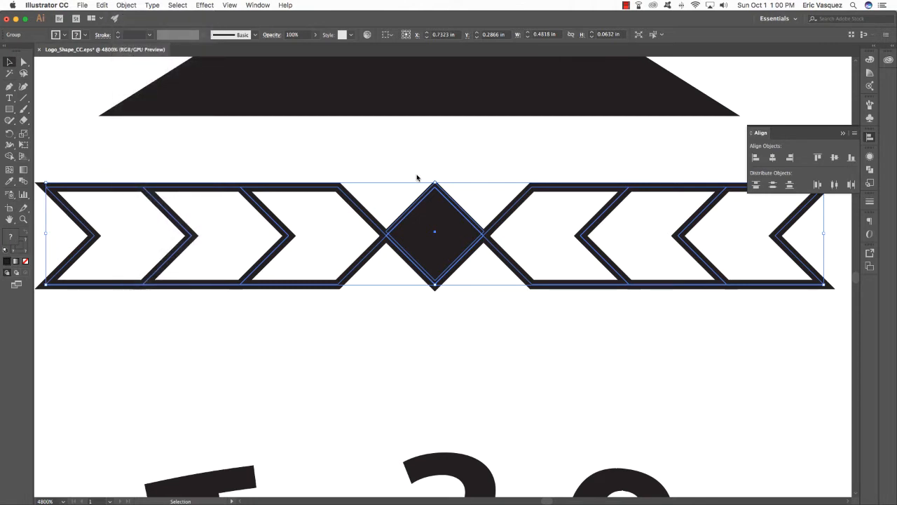
- Move the arrow ornament slightly down and left, between the black triangle and the EST 2017 text
{"action": "key", "text": "super+minus"}
{"action": "key", "text": "super+minus"}
{"action": "key", "text": "super+minus"}
{"action": "key", "text": "super+minus"}
{"action": "key", "text": "super+minus"}
{"action": "key", "text": "super+minus"}
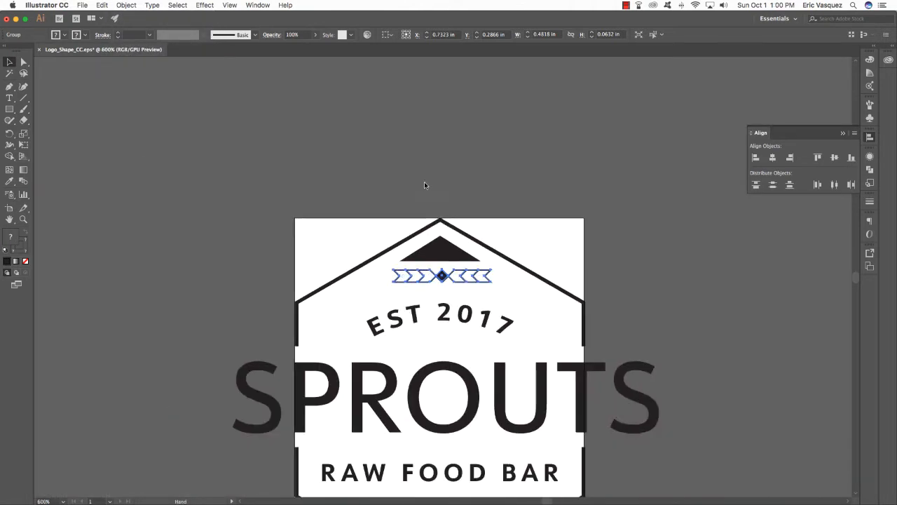
{"action": "left_click_drag", "start_coordinate": [424, 183], "coordinate": [407, 96]}
{"action": "left_click", "coordinate": [502, 140]}
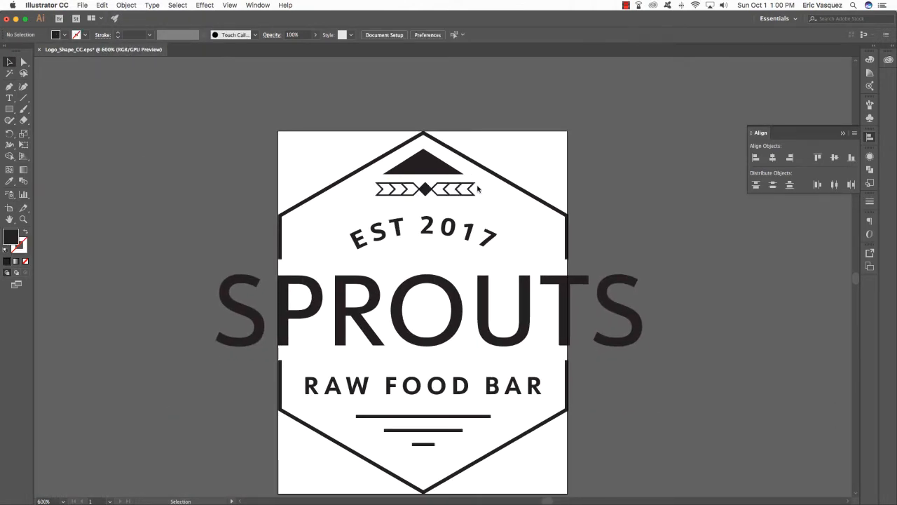
{"action": "left_click", "coordinate": [415, 197]}
{"action": "key", "text": "Down"}
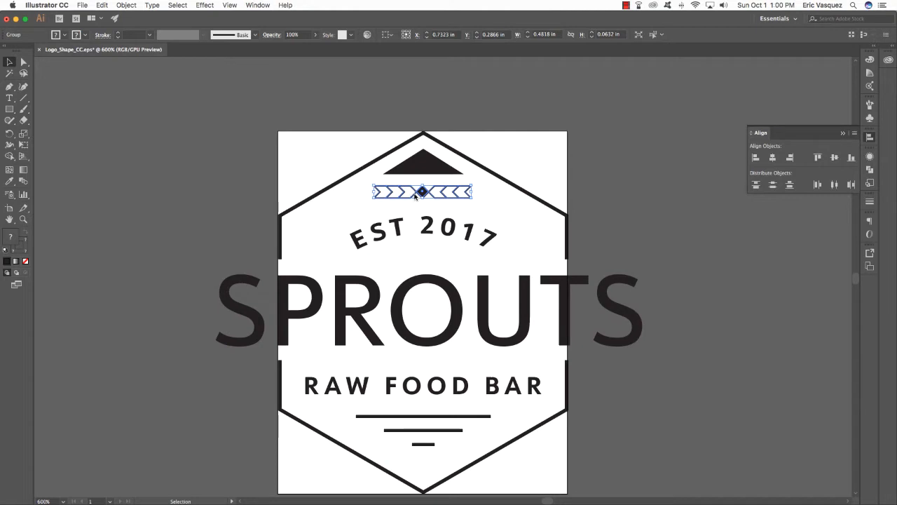
- Align the ornament, triangle, frame halves, EST 2017, RAW FOOD BAR and the three short lines on their horizontal centers, excluding the SPROUTS text
{"action": "left_click", "coordinate": [424, 167], "text": "shift"}
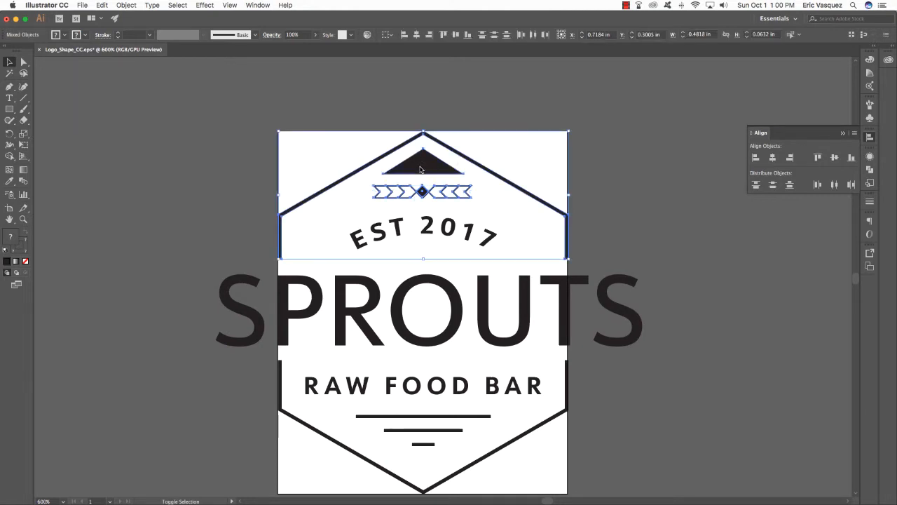
{"action": "left_click", "coordinate": [421, 224], "text": "shift"}
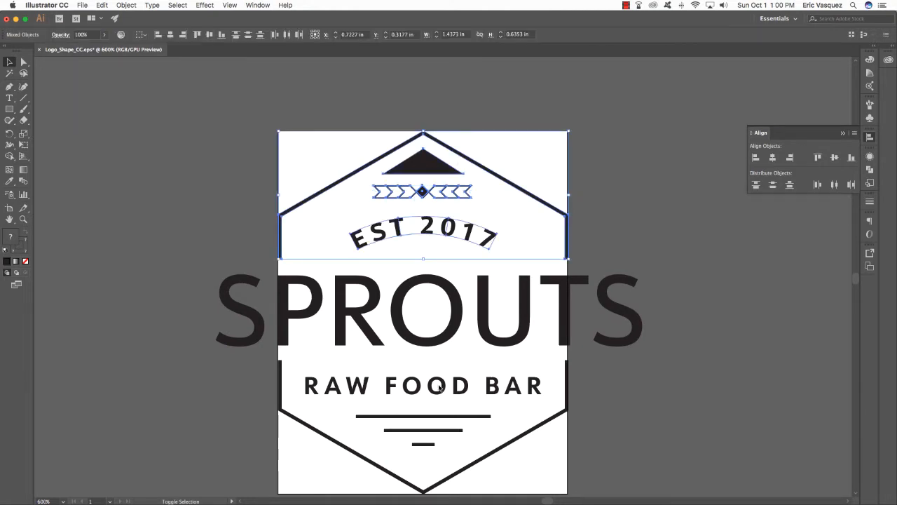
{"action": "left_click", "coordinate": [499, 471], "text": "shift"}
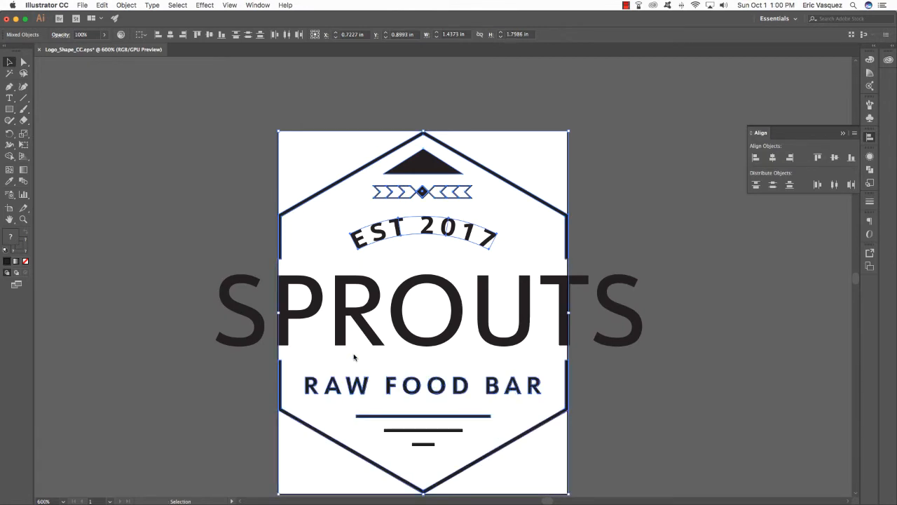
{"action": "left_click", "coordinate": [424, 378], "text": "shift"}
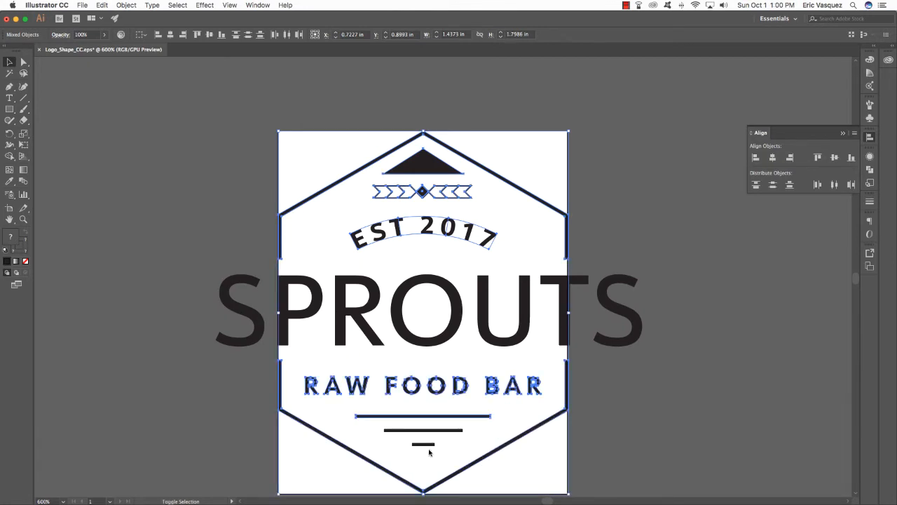
{"action": "left_click_drag", "start_coordinate": [432, 454], "coordinate": [408, 424]}
{"action": "key", "text": "super+g"}
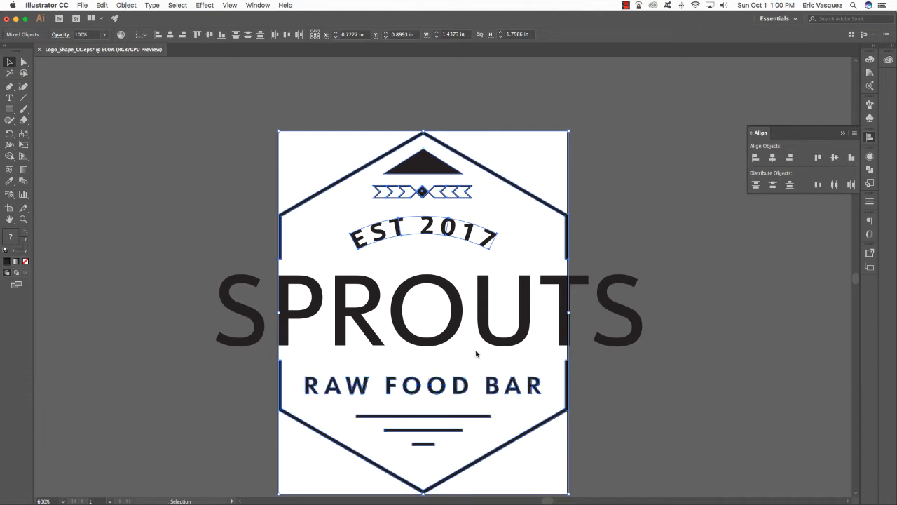
{"action": "scroll", "coordinate": [553, 295], "scroll_direction": "down", "scroll_amount": 1}
{"action": "scroll", "coordinate": [553, 294], "scroll_direction": "left", "scroll_amount": 1}
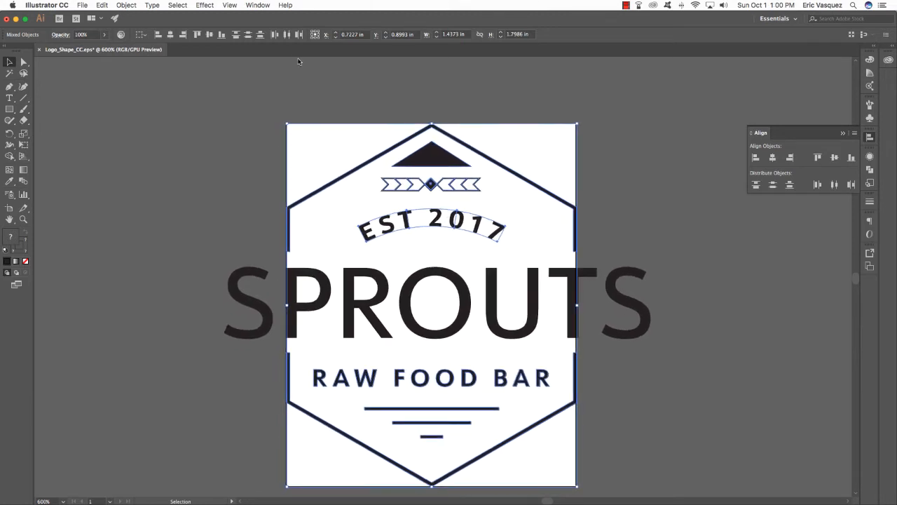
{"action": "left_click", "coordinate": [170, 36]}
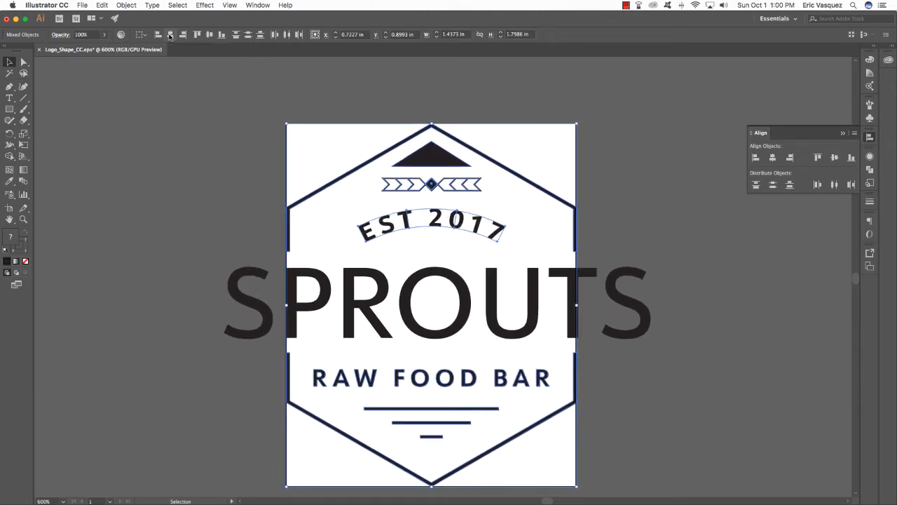
{"action": "left_click", "coordinate": [451, 96]}
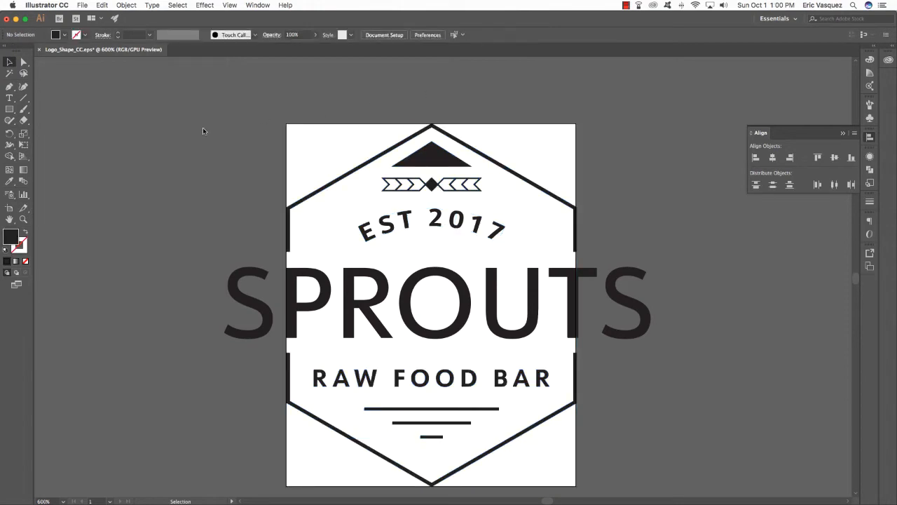
- Group all the logo artwork, including the SPROUTS text, and deselect it
{"action": "key", "text": "super+a"}
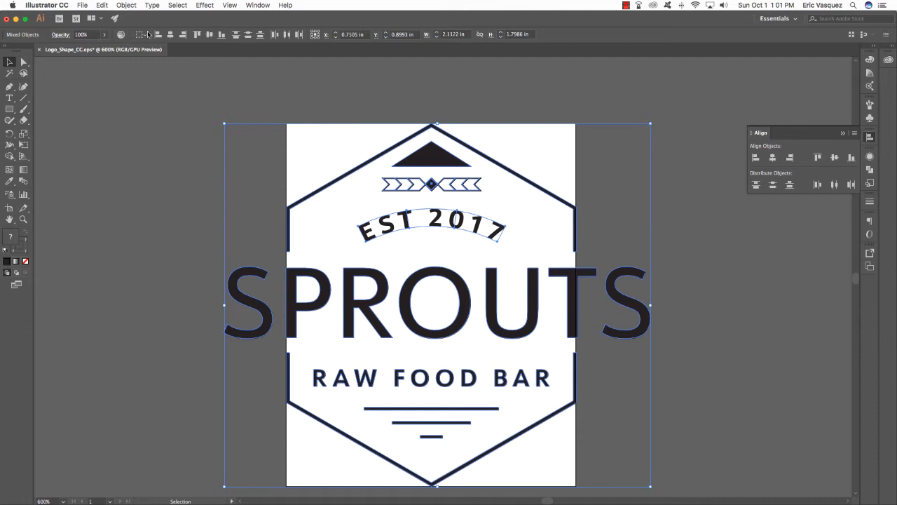
{"action": "left_click", "coordinate": [127, 5]}
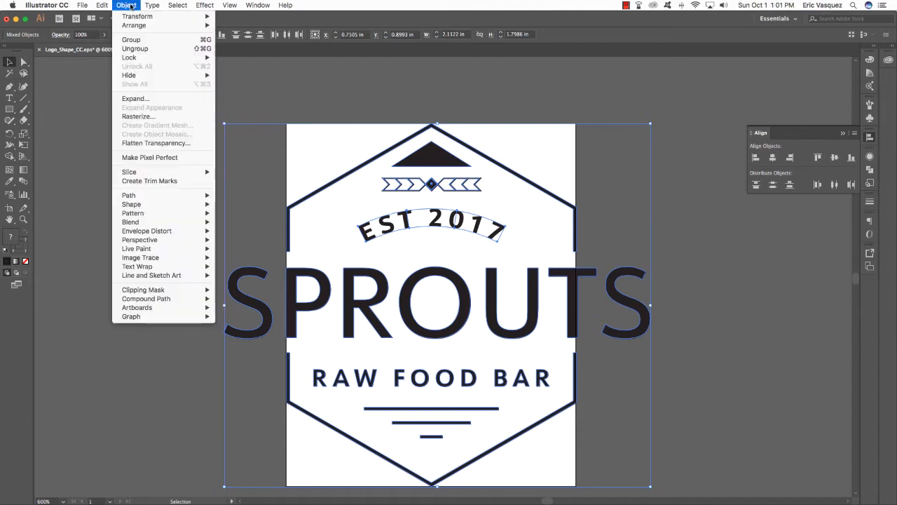
{"action": "left_click", "coordinate": [132, 39]}
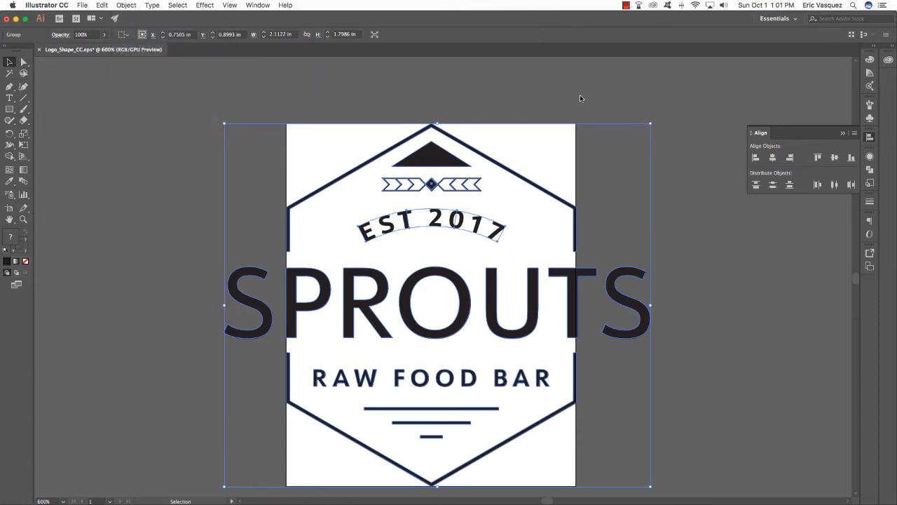
{"action": "left_click", "coordinate": [580, 99]}
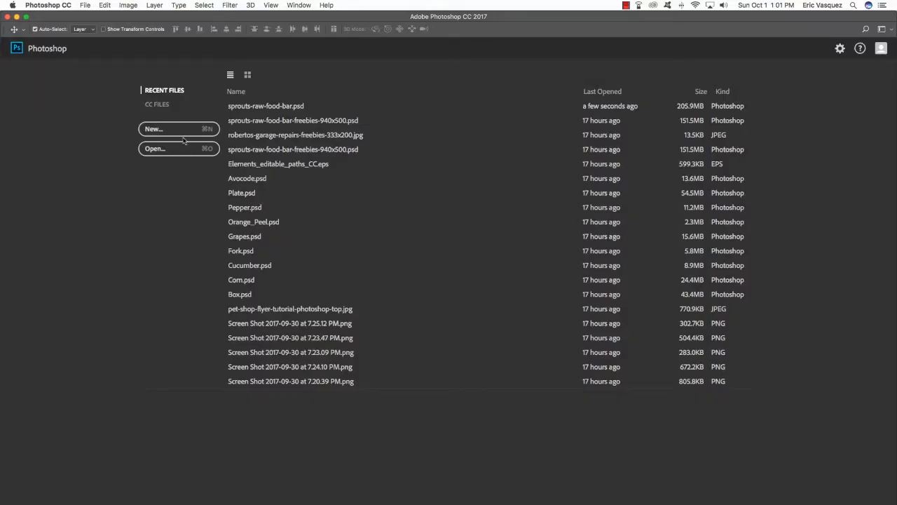
- Start a new document with width 3000 pixels, height 3000 pixels and resolution 300 pixels/inch
{"action": "left_click", "coordinate": [184, 132]}
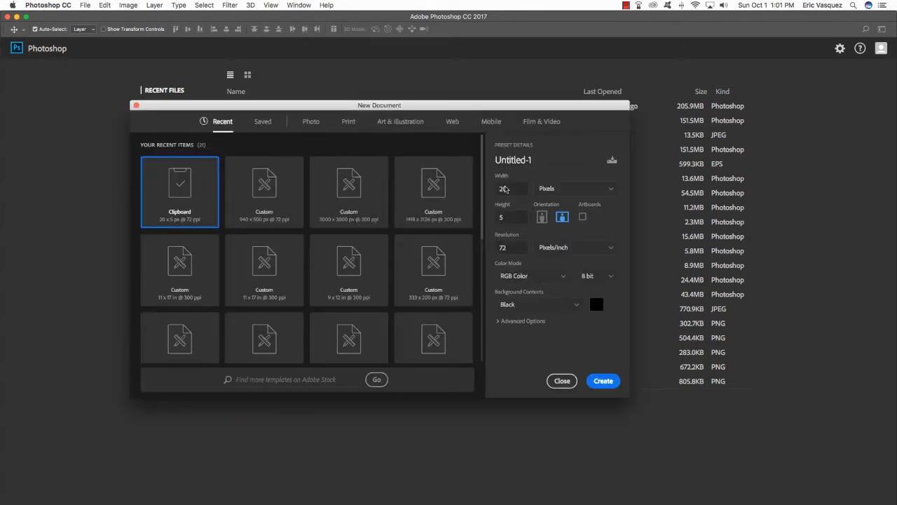
{"action": "double_click", "coordinate": [522, 190]}
{"action": "type", "text": "3000"}
{"action": "left_click_drag", "start_coordinate": [520, 220], "coordinate": [438, 211]}
{"action": "type", "text": "3000"}
{"action": "left_click", "coordinate": [503, 248]}
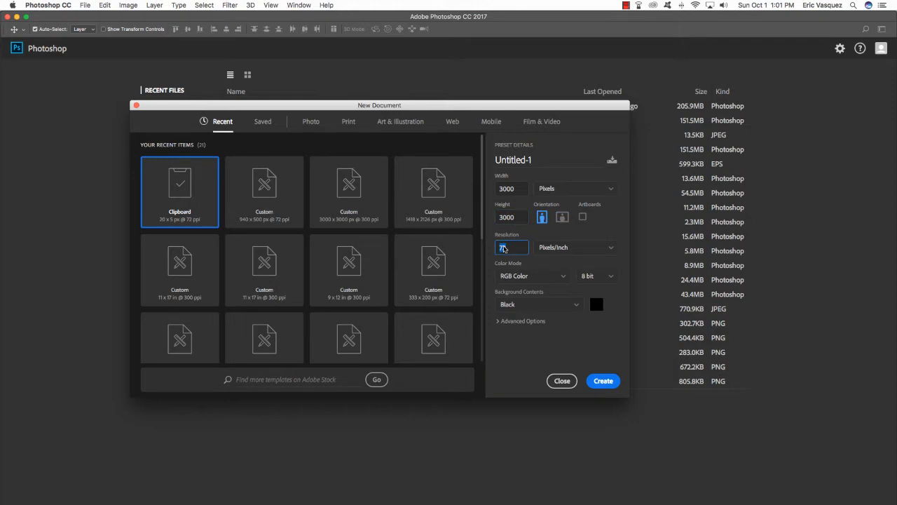
{"action": "type", "text": "300"}
- Name the new document sprouts-raw-food-bar and create it in RGB Color with a black background
{"action": "double_click", "coordinate": [509, 160]}
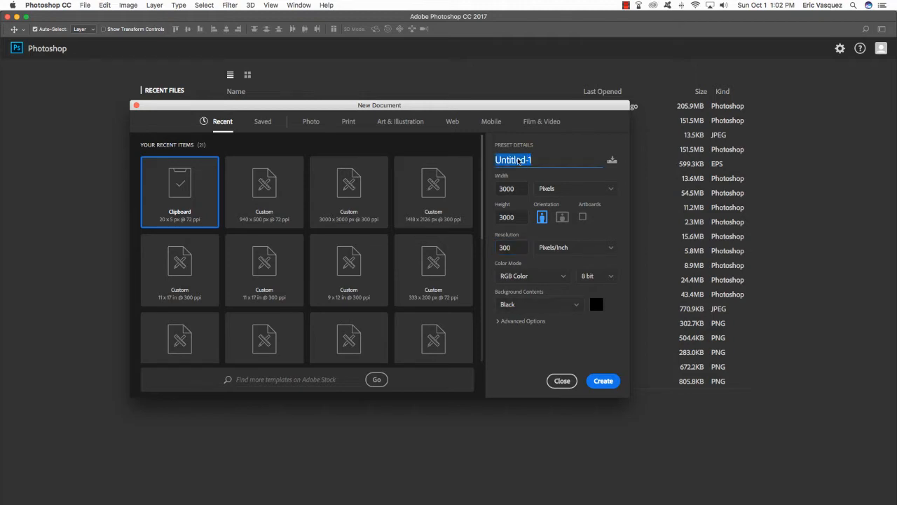
{"action": "type", "text": "sprouts-raw-food-a"}
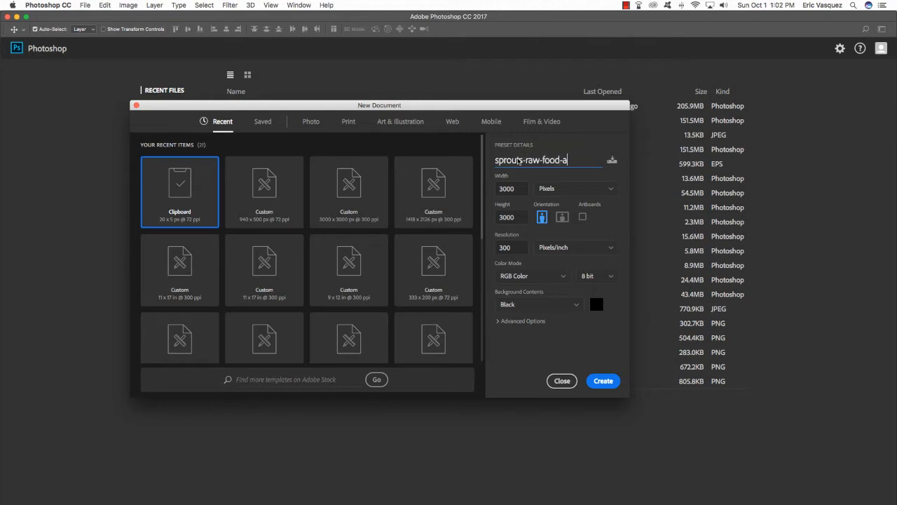
{"action": "key", "text": "BackSpace"}
{"action": "type", "text": "bar"}
{"action": "left_click", "coordinate": [601, 382]}
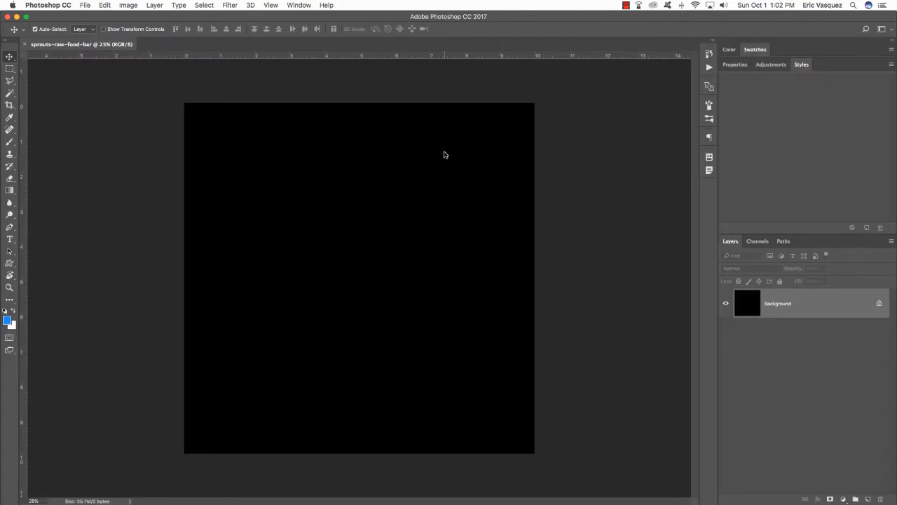
- Convert the locked Background into a regular layer named BG
{"action": "double_click", "coordinate": [818, 306]}
{"action": "left_click_drag", "start_coordinate": [637, 232], "coordinate": [447, 195]}
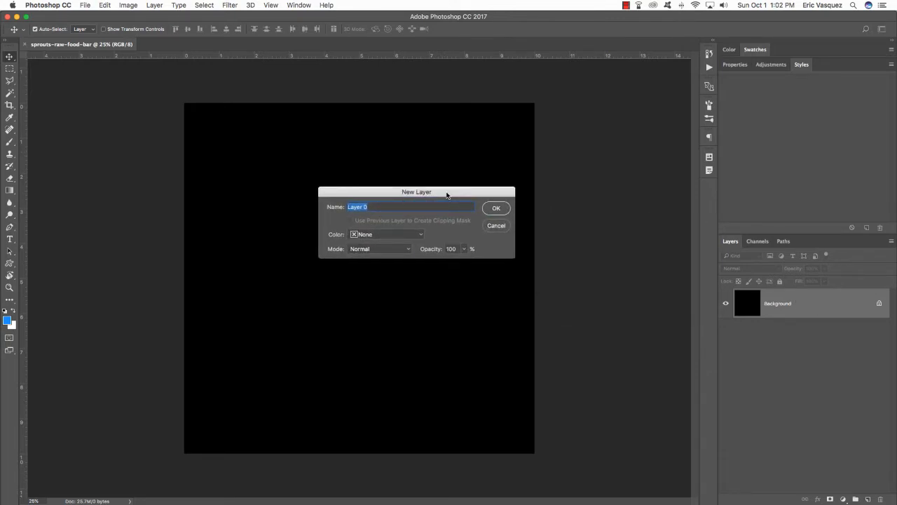
{"action": "type", "text": "BG"}
{"action": "key", "text": "Return"}
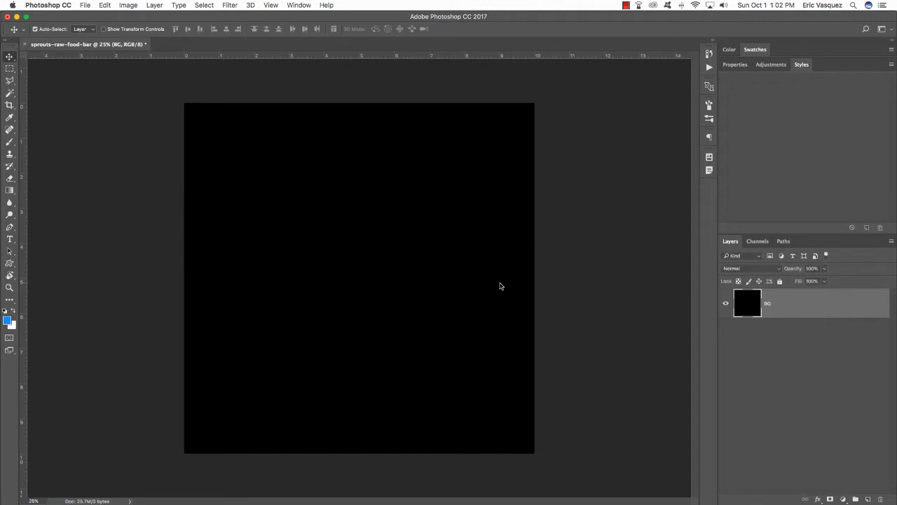
- Add a new empty layer above BG and name it BG TEXTURE
{"action": "left_click", "coordinate": [869, 499]}
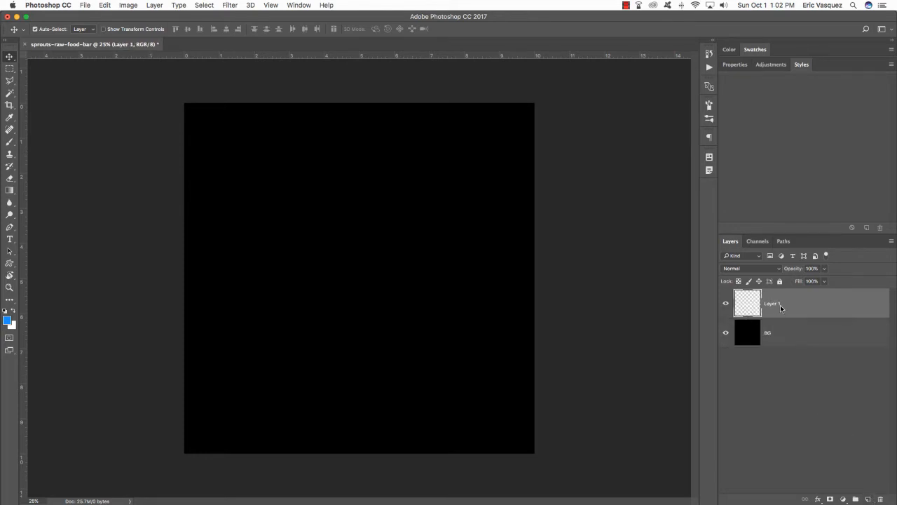
{"action": "type", "text": "BG TEXTURE"}
{"action": "key", "text": "Return"}
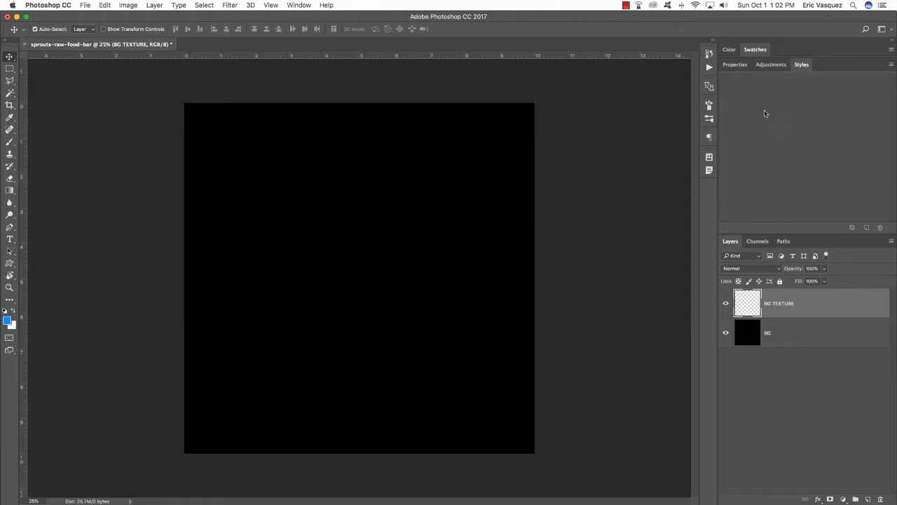
- Load the layer style file Gold_Style.asl from the Zeppelin-Graphics folder into the style presets
{"action": "left_click", "coordinate": [301, 6]}
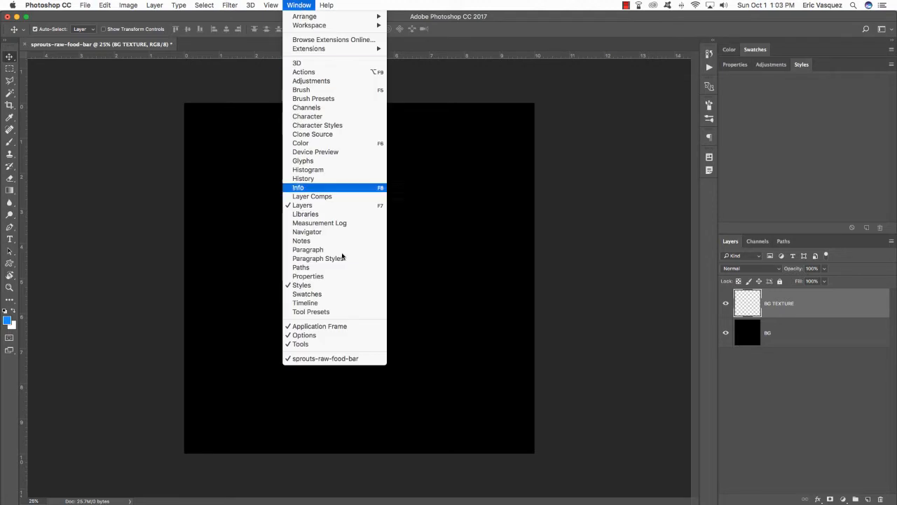
{"action": "left_click", "coordinate": [599, 245]}
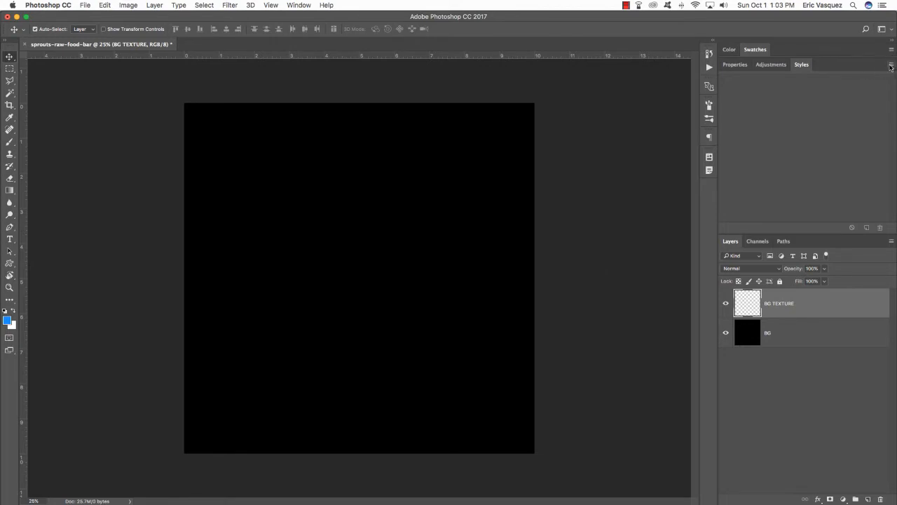
{"action": "left_click", "coordinate": [891, 66]}
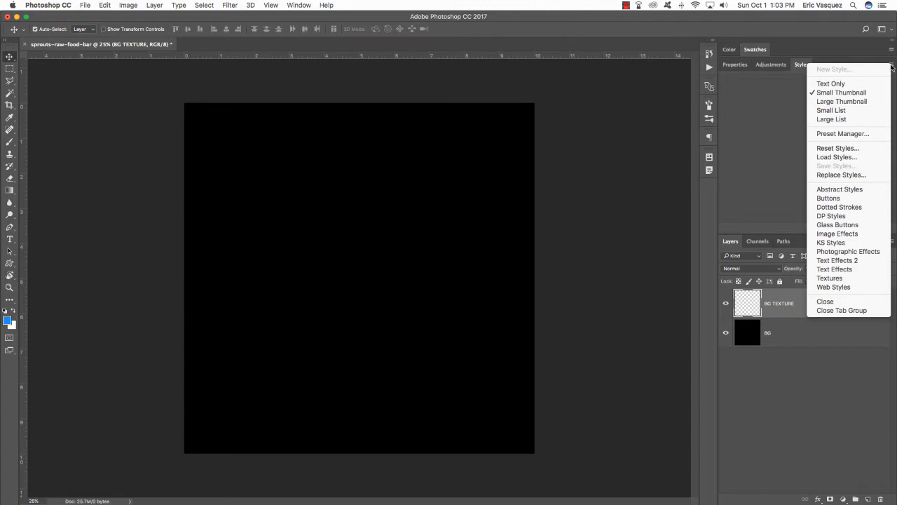
{"action": "left_click", "coordinate": [853, 158]}
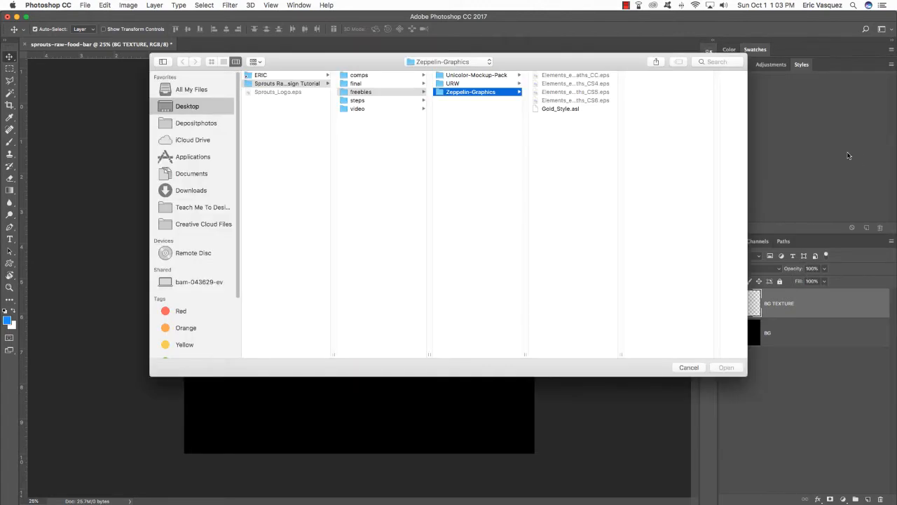
{"action": "left_click", "coordinate": [565, 110]}
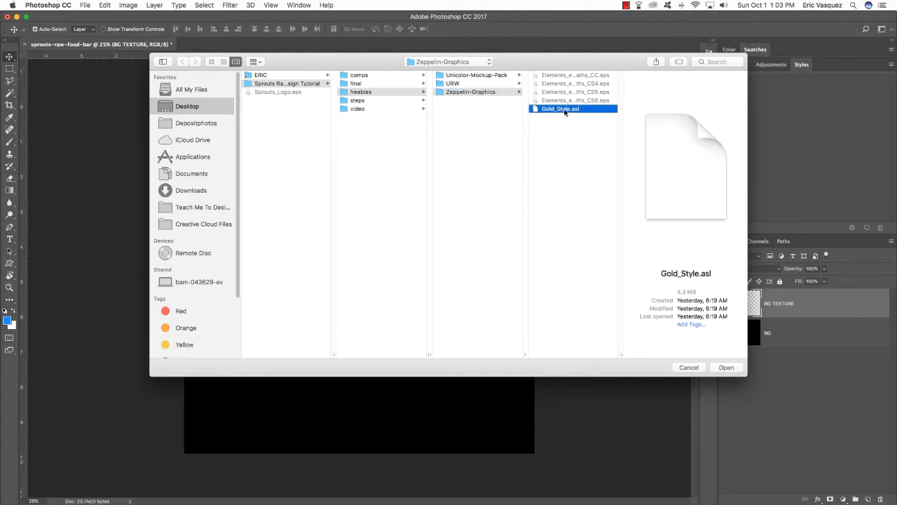
{"action": "left_click", "coordinate": [724, 368]}
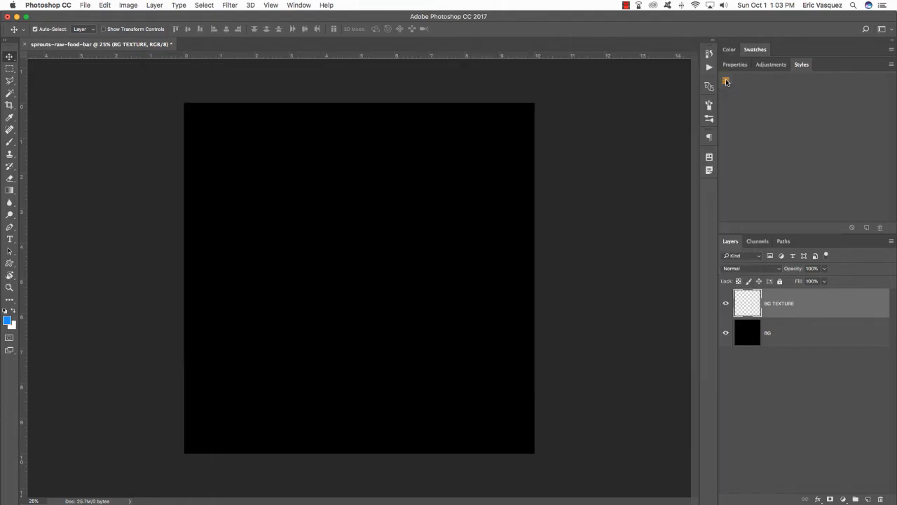
- Apply the loaded gold style to the BG TEXTURE layer, fill the layer with the blue foreground color, and collapse its effects list
{"action": "left_click", "coordinate": [726, 82]}
{"action": "key", "text": "alt+BackSpace"}
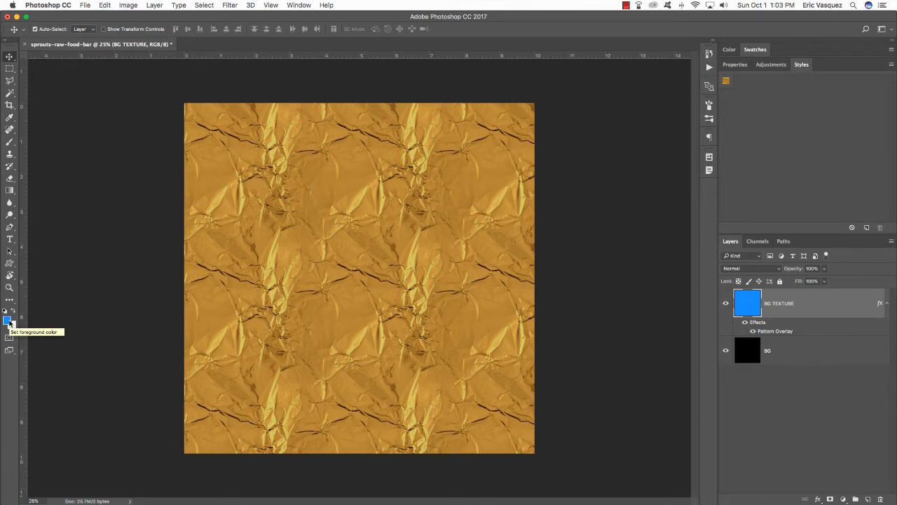
{"action": "left_click", "coordinate": [886, 303]}
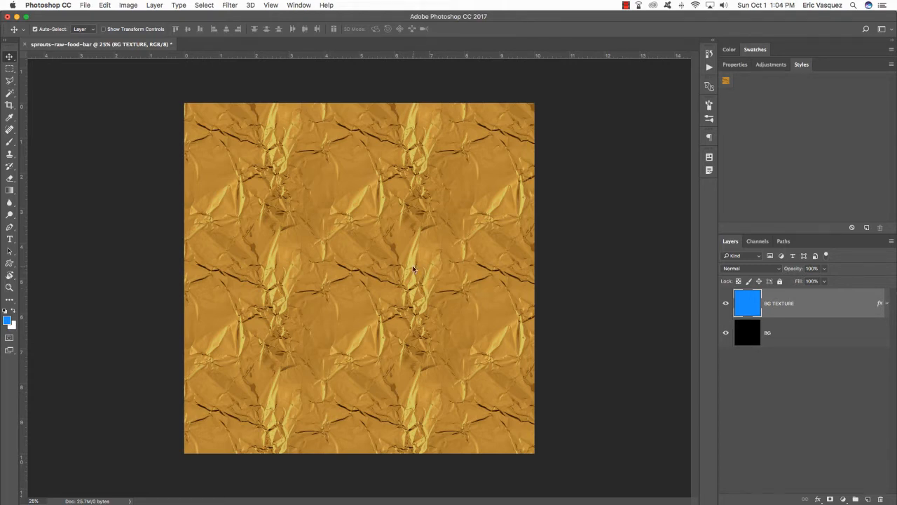
- Add a black (000000) Color Overlay effect to the BG TEXTURE layer and set its blend mode to Color
{"action": "double_click", "coordinate": [872, 303]}
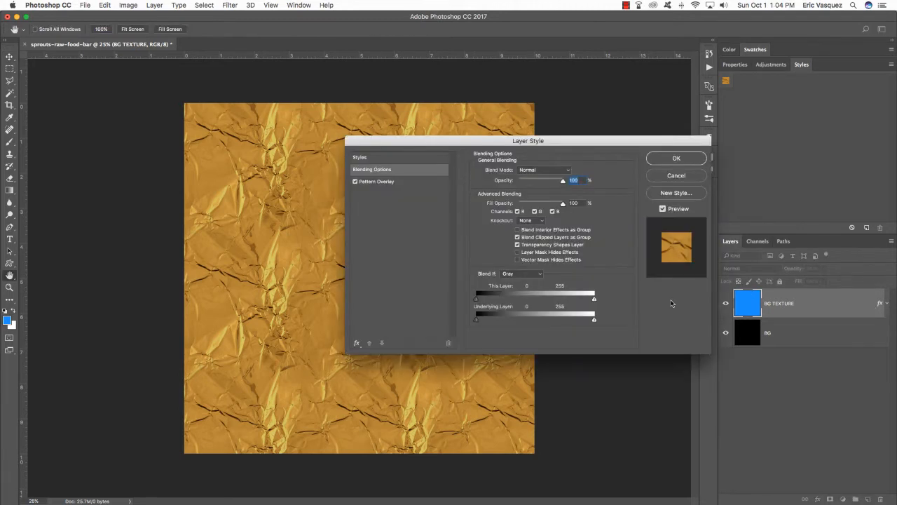
{"action": "left_click", "coordinate": [356, 343]}
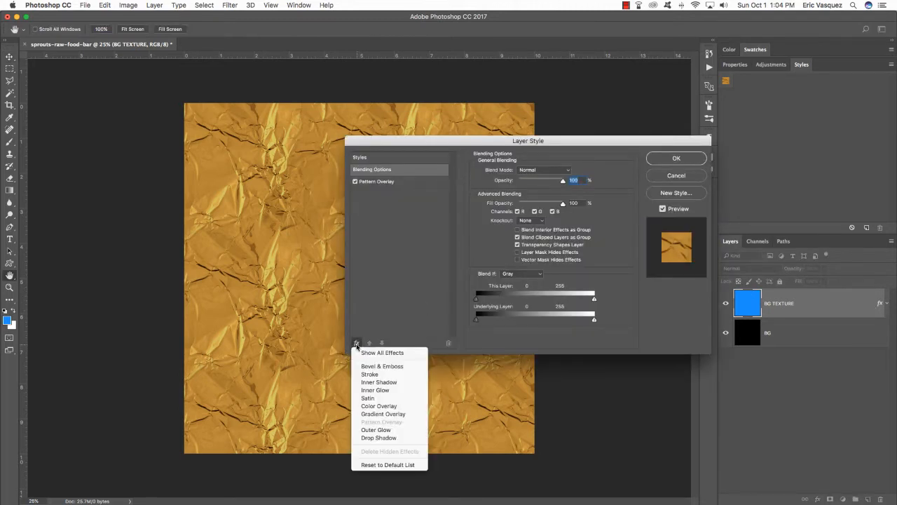
{"action": "left_click", "coordinate": [400, 406]}
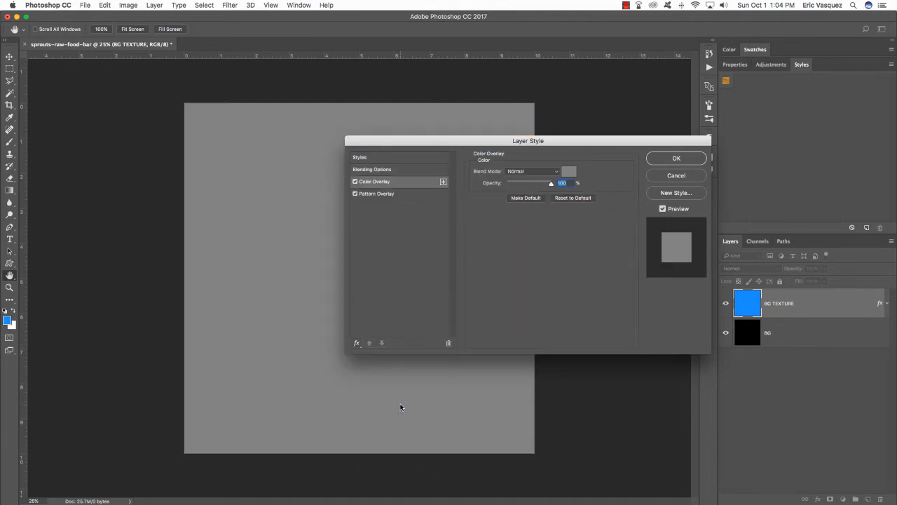
{"action": "left_click", "coordinate": [568, 173]}
{"action": "left_click_drag", "start_coordinate": [584, 287], "coordinate": [537, 315]}
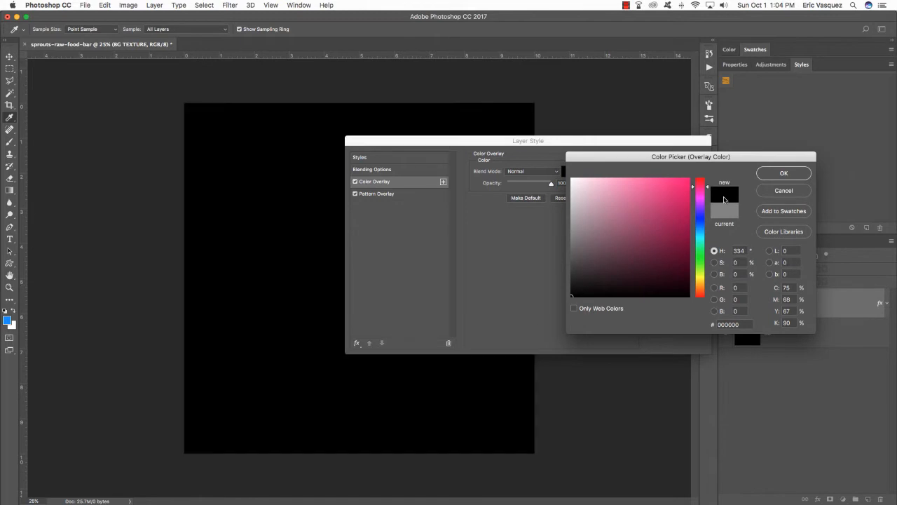
{"action": "left_click", "coordinate": [770, 175]}
{"action": "left_click", "coordinate": [531, 172]}
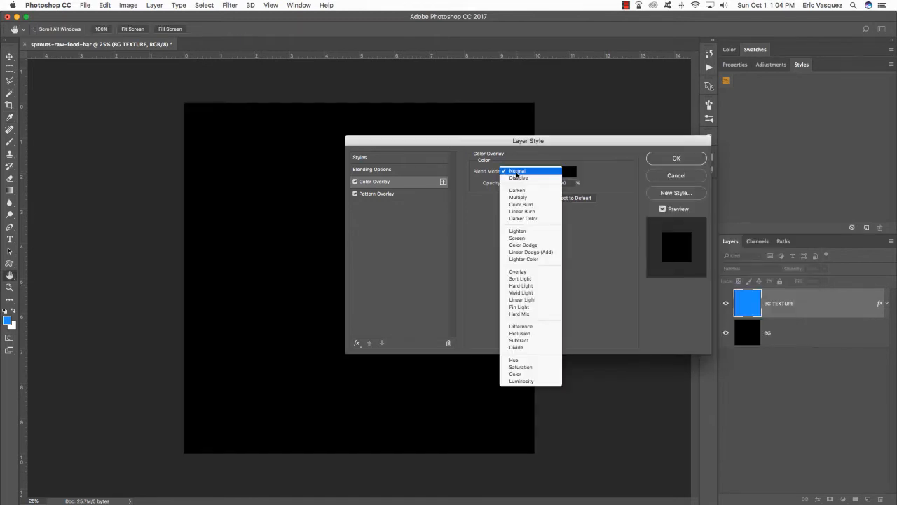
{"action": "left_click", "coordinate": [522, 375]}
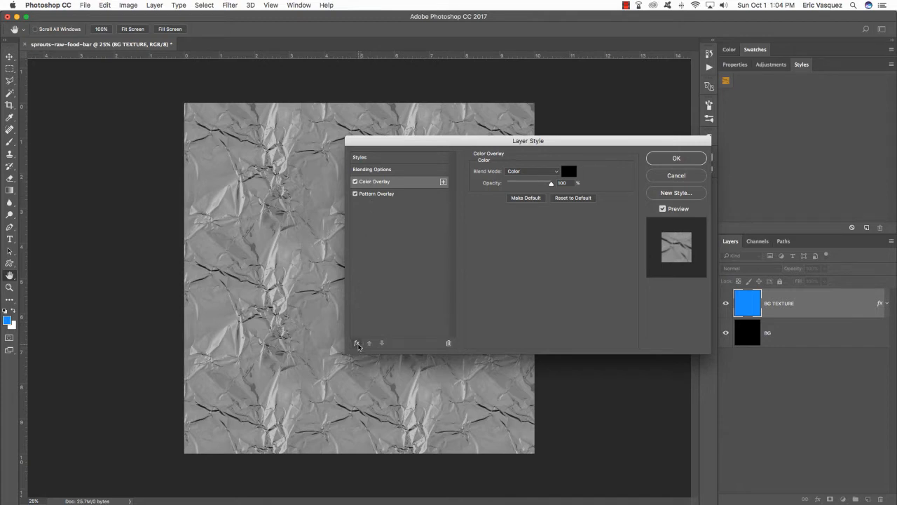
- Add a second Color Overlay to BG TEXTURE with color 007b76 in Multiply mode and apply the layer style
{"action": "left_click", "coordinate": [356, 344]}
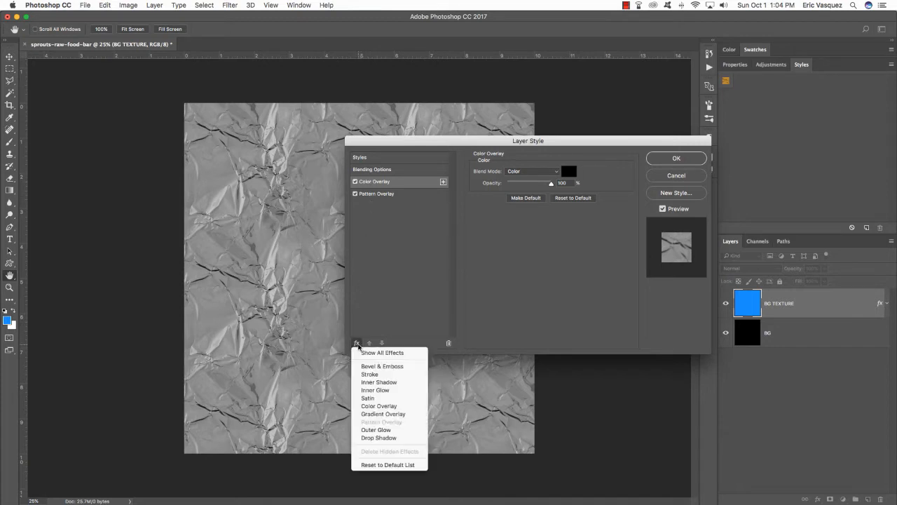
{"action": "left_click", "coordinate": [389, 407]}
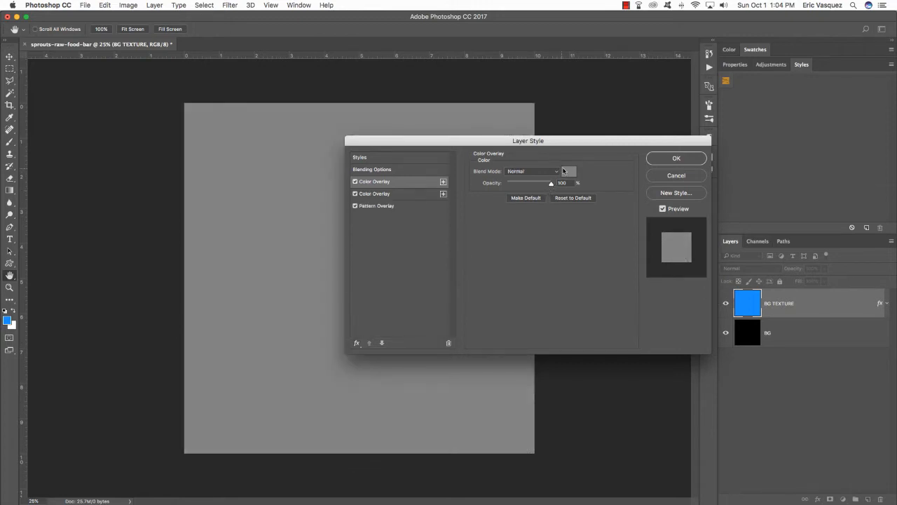
{"action": "left_click", "coordinate": [569, 171]}
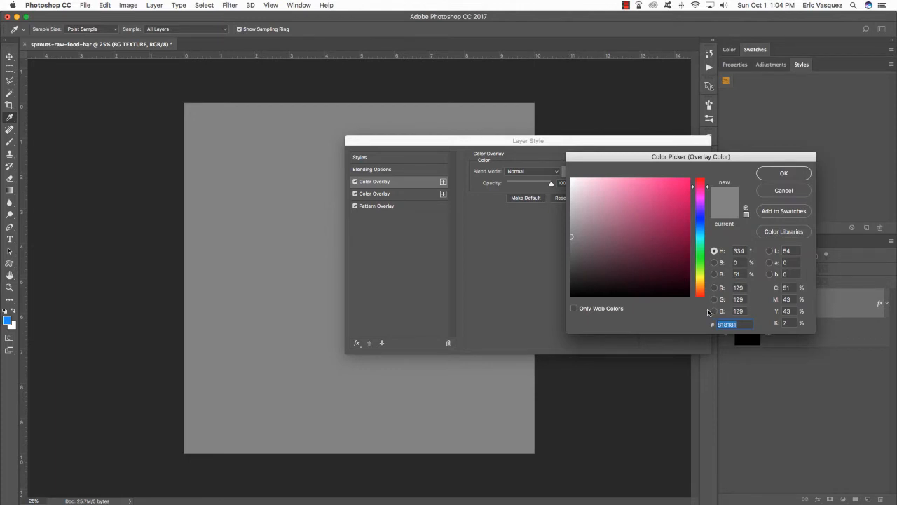
{"action": "type", "text": "00"}
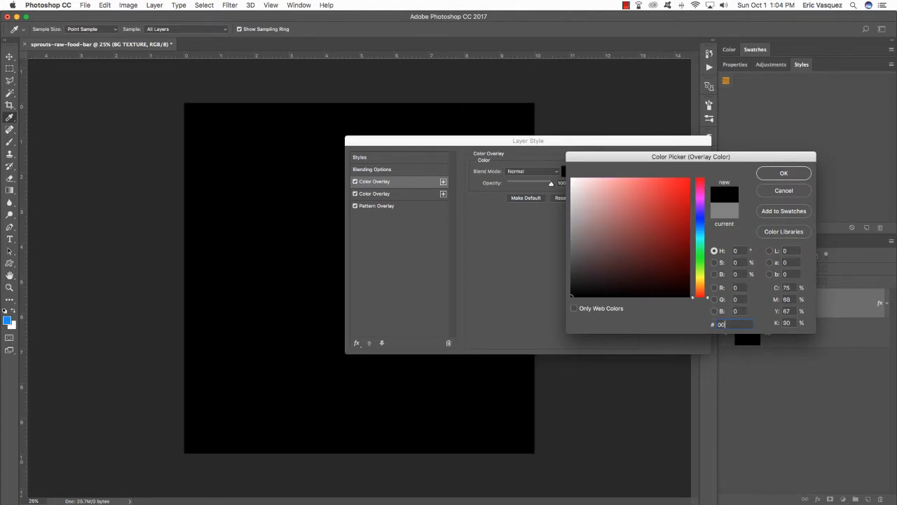
{"action": "type", "text": "7"}
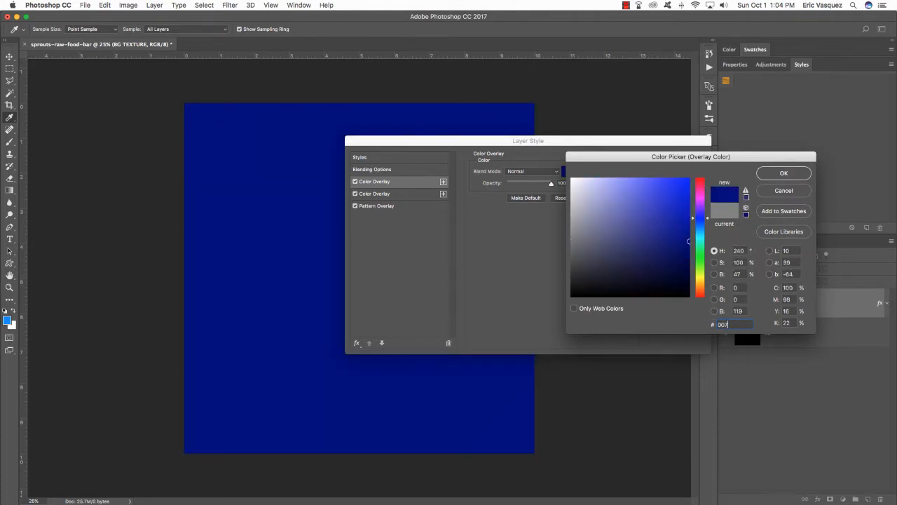
{"action": "type", "text": "b76"}
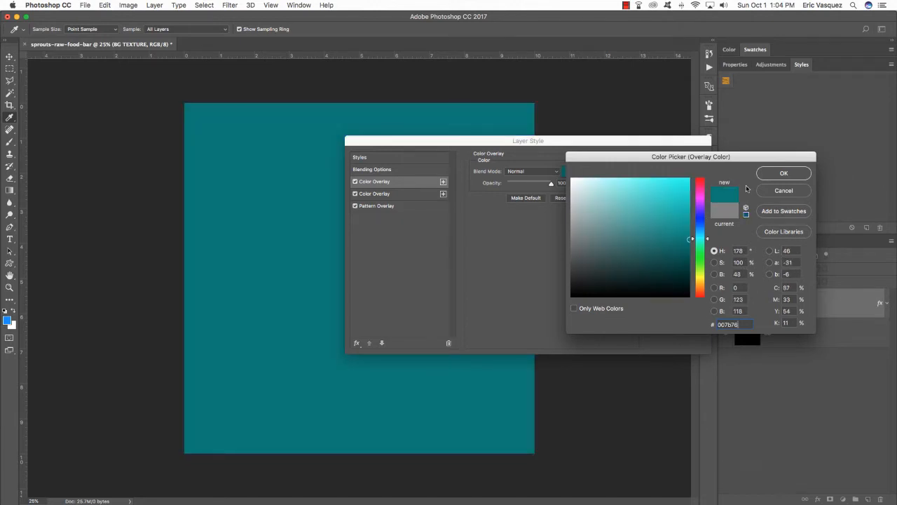
{"action": "left_click", "coordinate": [783, 173]}
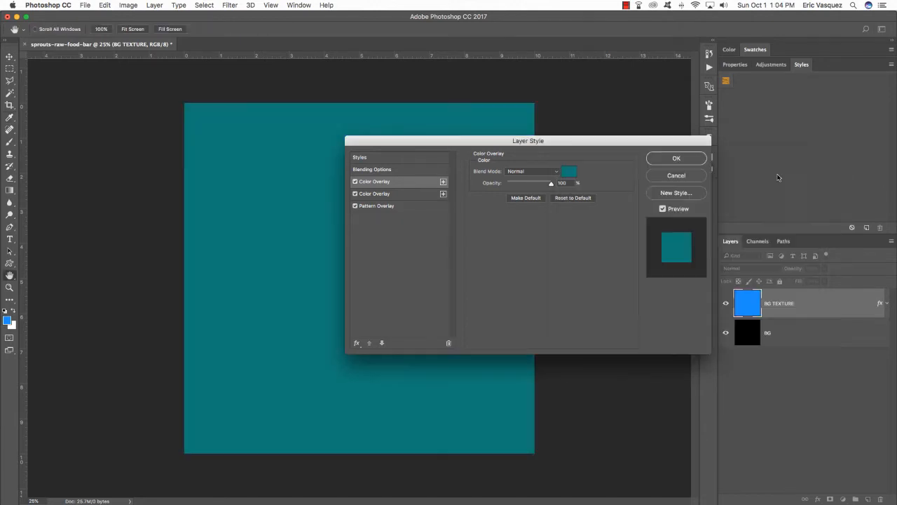
{"action": "left_click", "coordinate": [541, 171]}
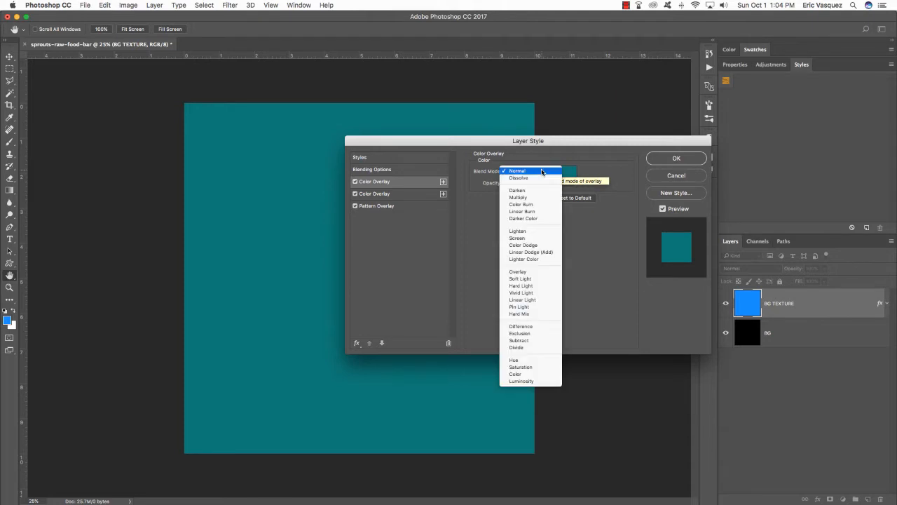
{"action": "left_click", "coordinate": [536, 201]}
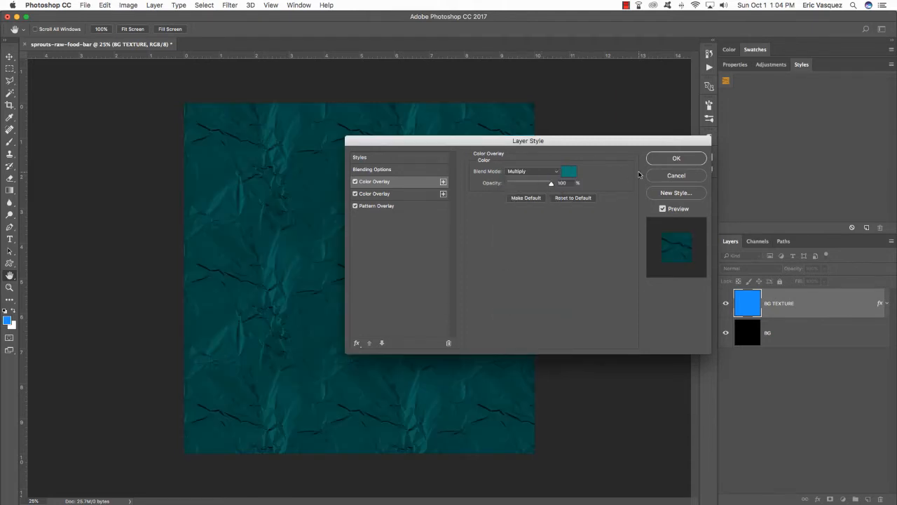
{"action": "left_click", "coordinate": [681, 157]}
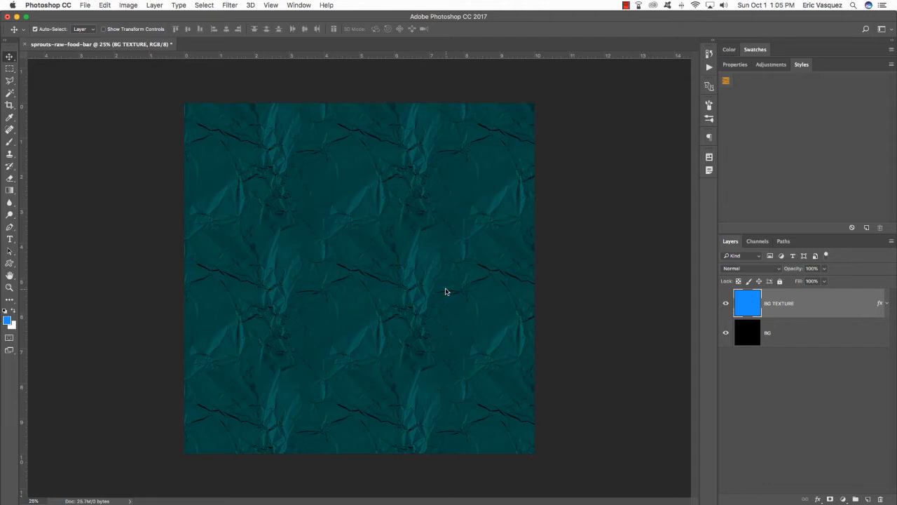
- Switch to Finder and open Box.psd from the Unicolor-Mockup-Pack folder in Photoshop
{"action": "key", "text": "super+Tab"}
{"action": "key", "text": "super+Tab"}
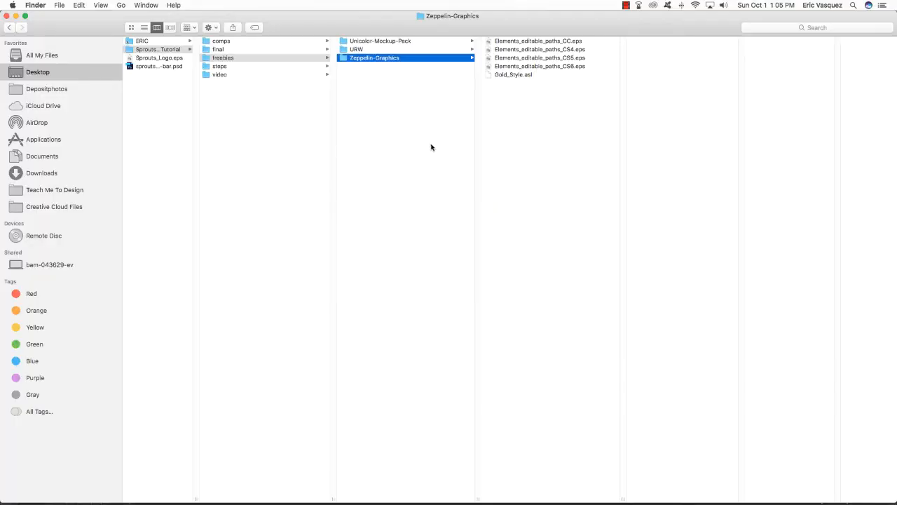
{"action": "left_click", "coordinate": [397, 42]}
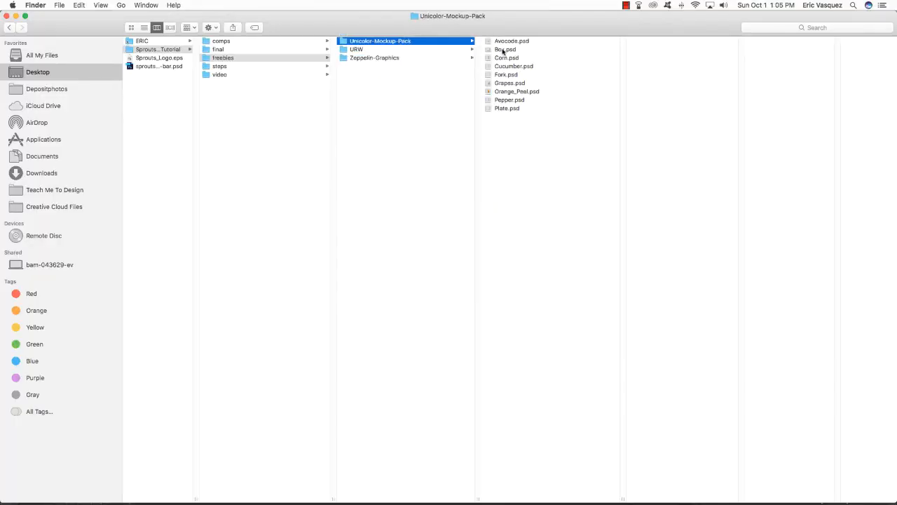
{"action": "double_click", "coordinate": [502, 51]}
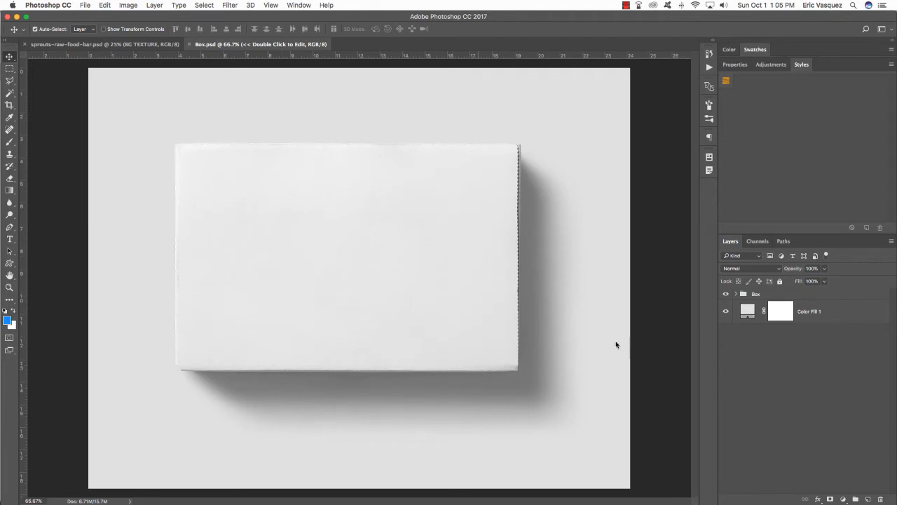
- Expand the Box group and open the contents of its "<< Double Click to Edit" smart object
{"action": "left_click", "coordinate": [758, 295]}
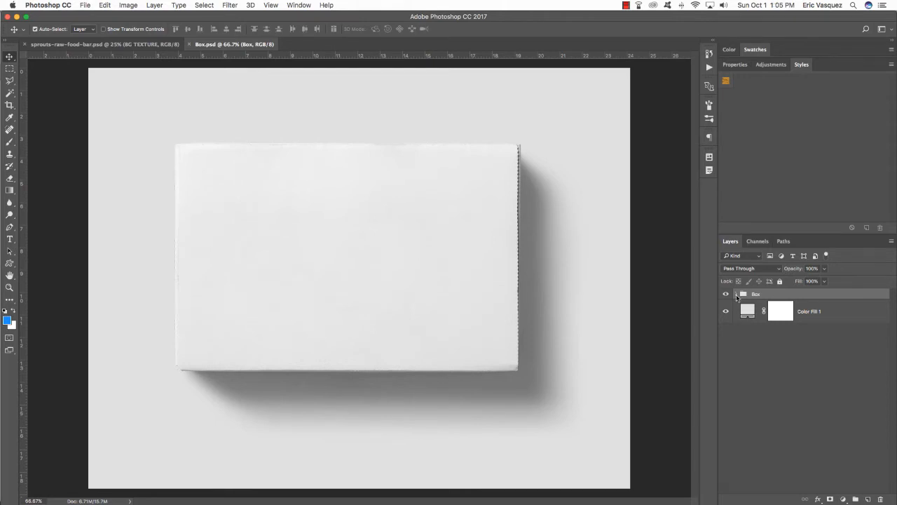
{"action": "left_click", "coordinate": [737, 295]}
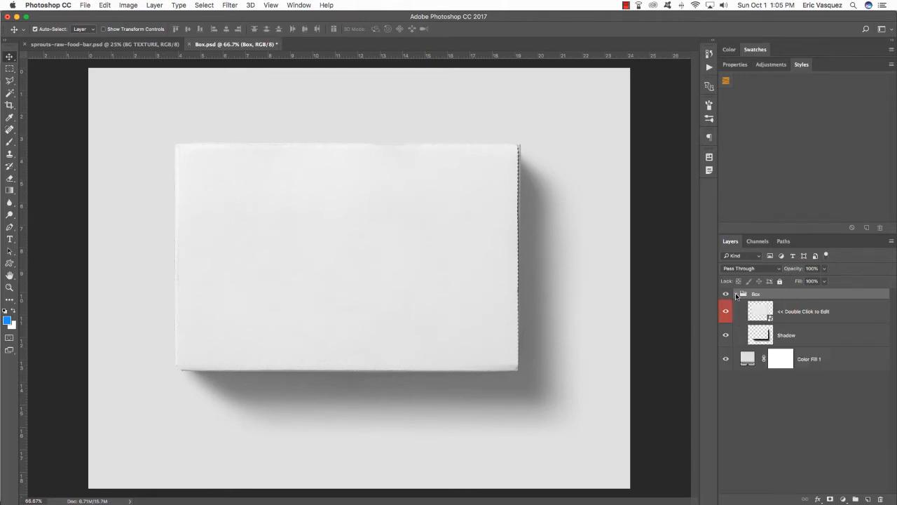
{"action": "left_click", "coordinate": [800, 316]}
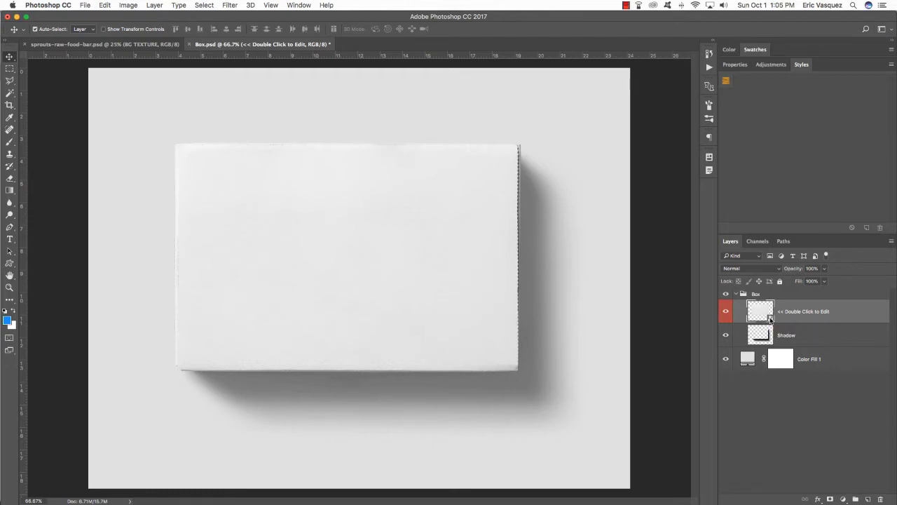
{"action": "double_click", "coordinate": [770, 319]}
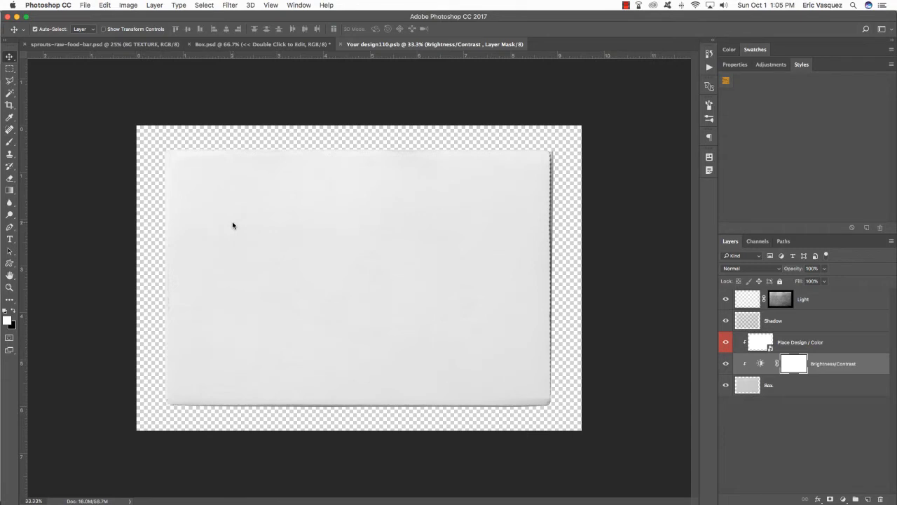
- Rotate the box design canvas 90° clockwise and flip it horizontally
{"action": "left_click", "coordinate": [136, 5]}
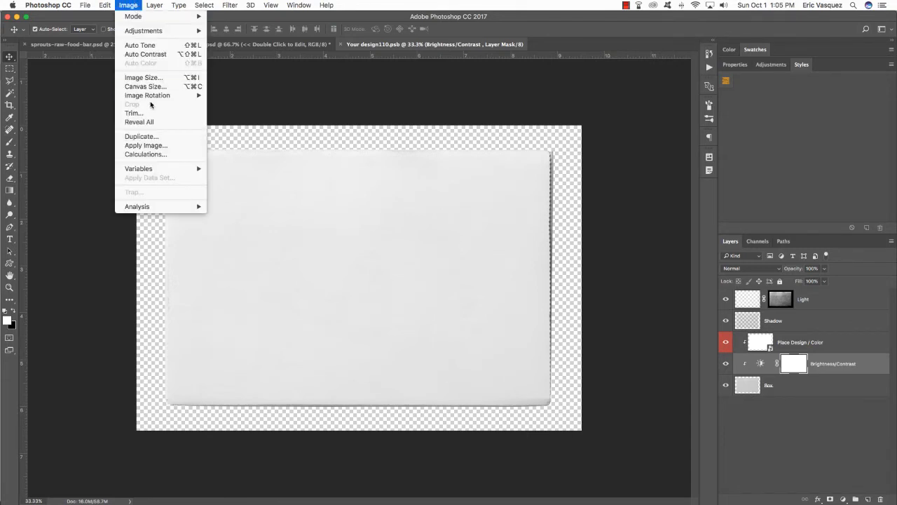
{"action": "mouse_move", "coordinate": [151, 96]}
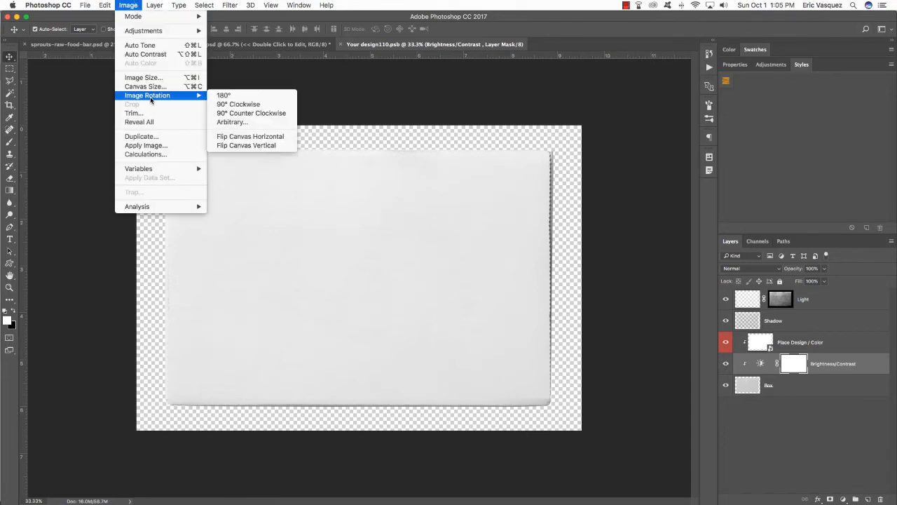
{"action": "left_click", "coordinate": [248, 105]}
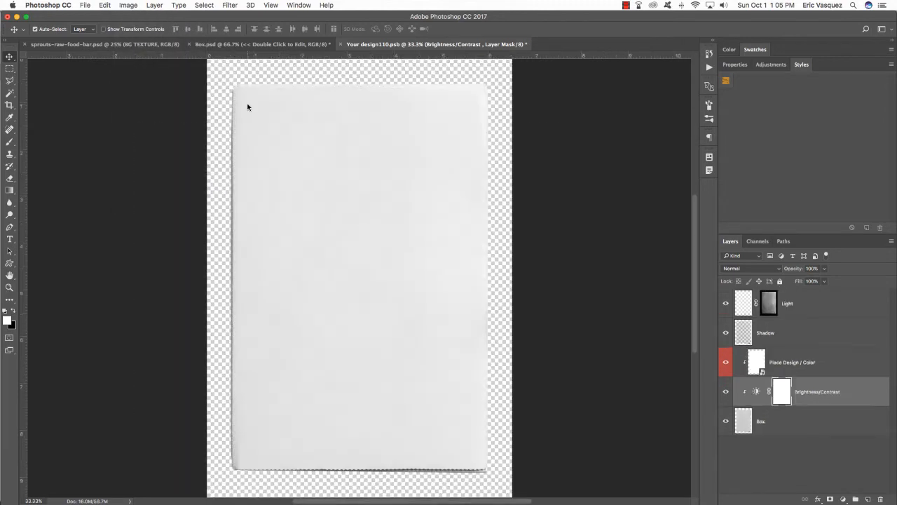
{"action": "left_click", "coordinate": [128, 5]}
{"action": "mouse_move", "coordinate": [152, 96]}
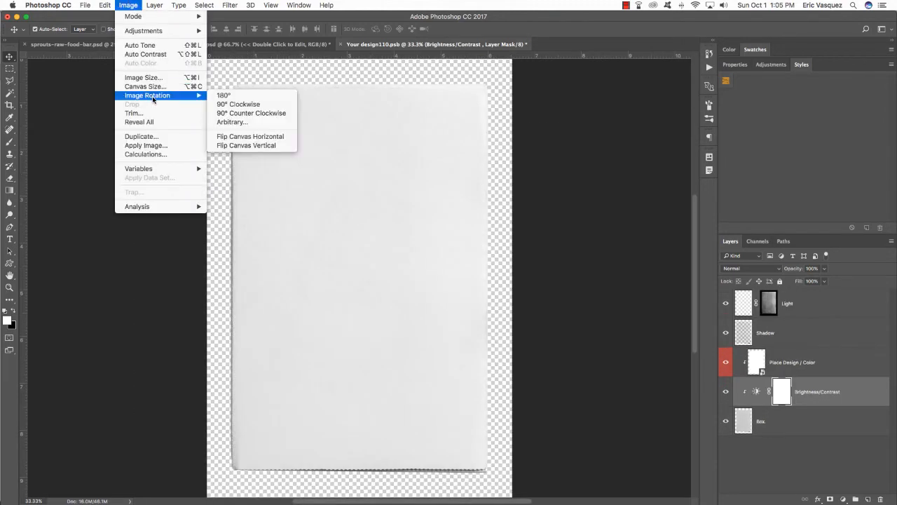
{"action": "left_click", "coordinate": [266, 138]}
{"action": "scroll", "coordinate": [255, 138], "scroll_direction": "up", "scroll_amount": 1}
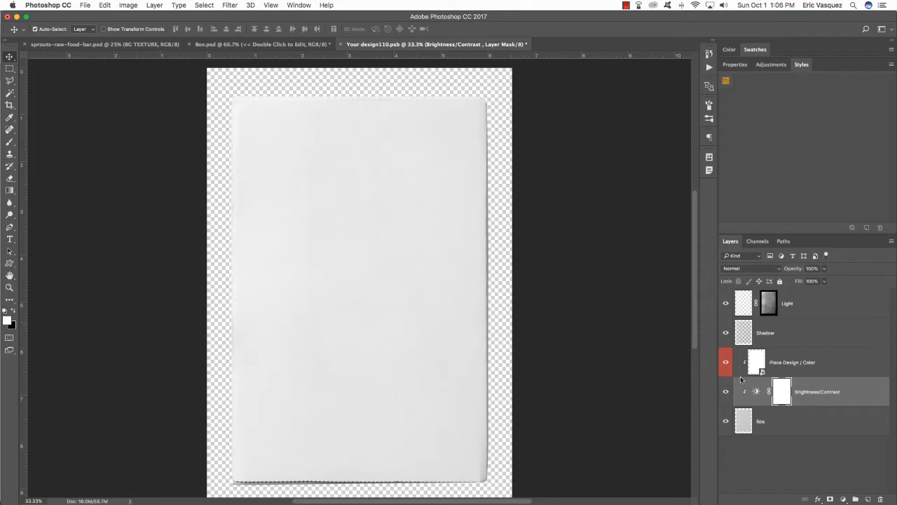
- Open the Place Design / Color smart object and set its Color Fill 1 layer to orange f59205
{"action": "left_click", "coordinate": [807, 365]}
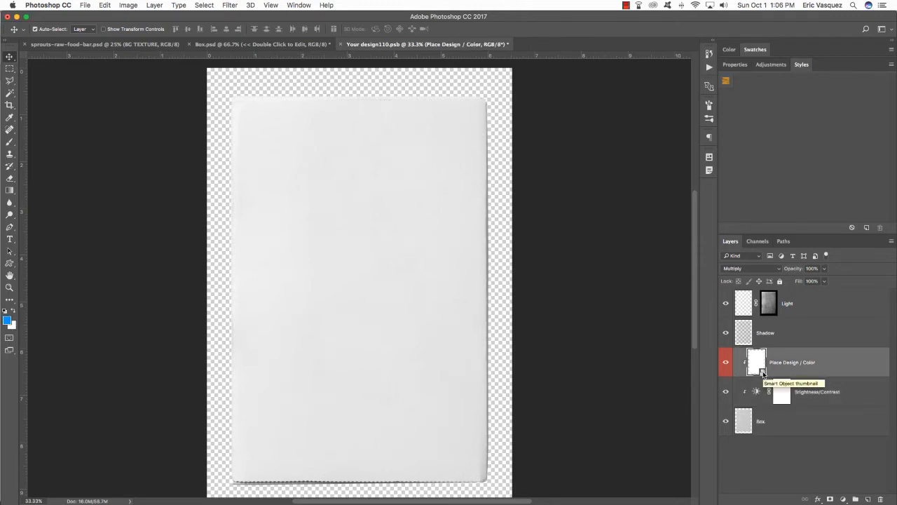
{"action": "double_click", "coordinate": [763, 371]}
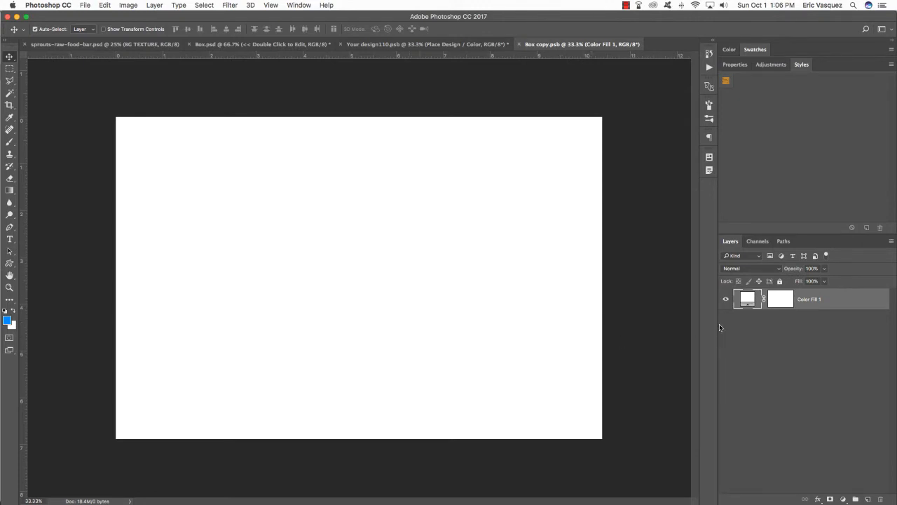
{"action": "double_click", "coordinate": [748, 299]}
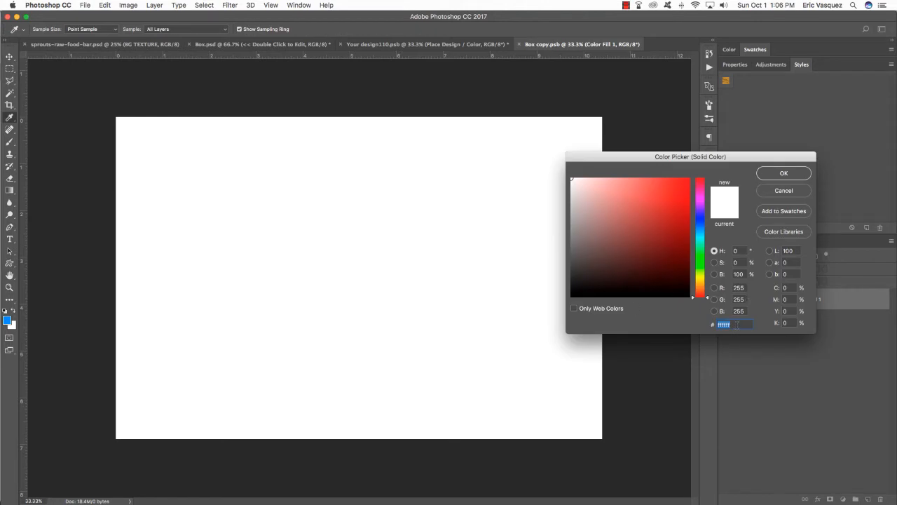
{"action": "type", "text": "f"}
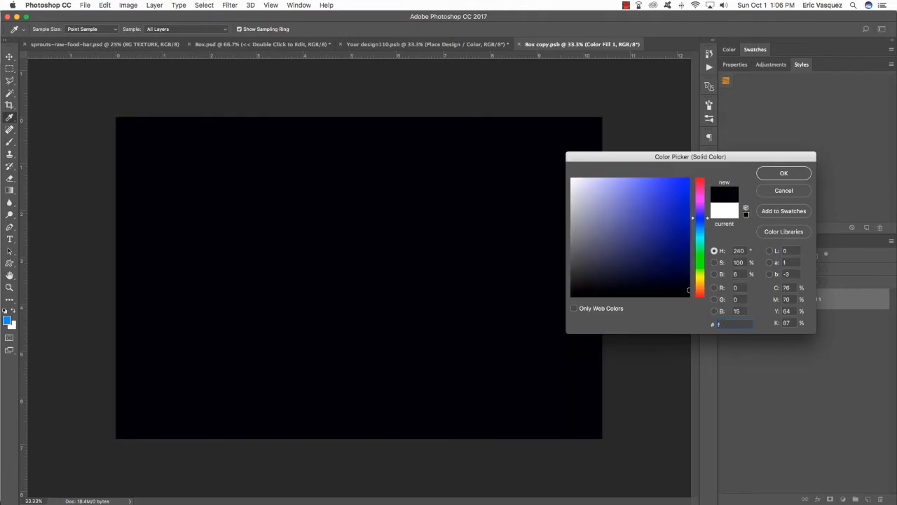
{"action": "type", "text": "59"}
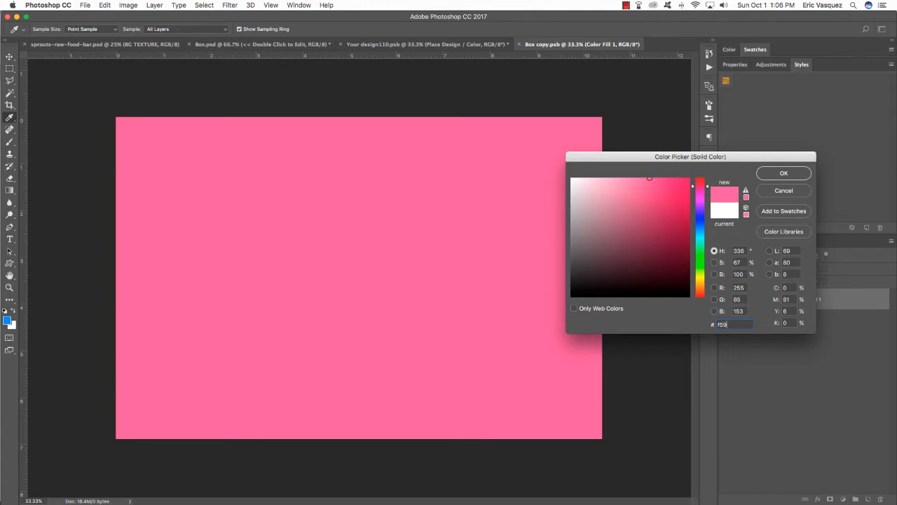
{"action": "type", "text": "205"}
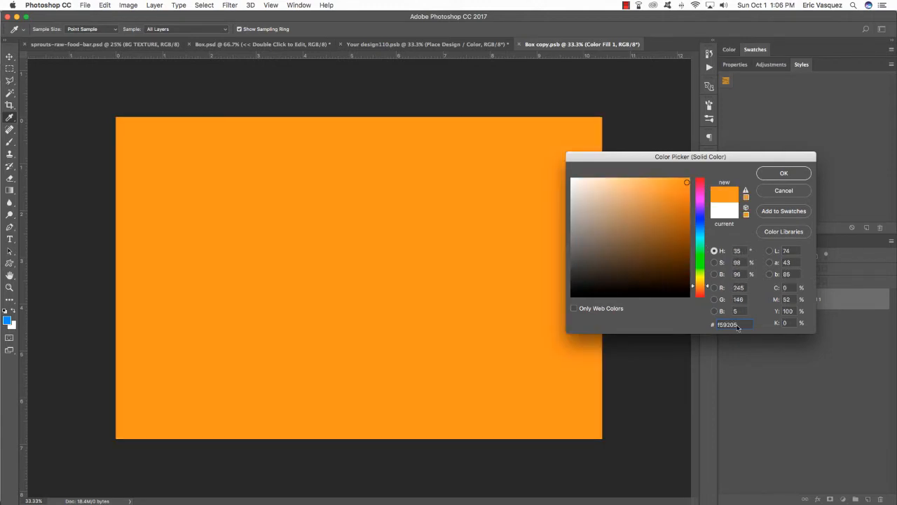
{"action": "left_click", "coordinate": [794, 176]}
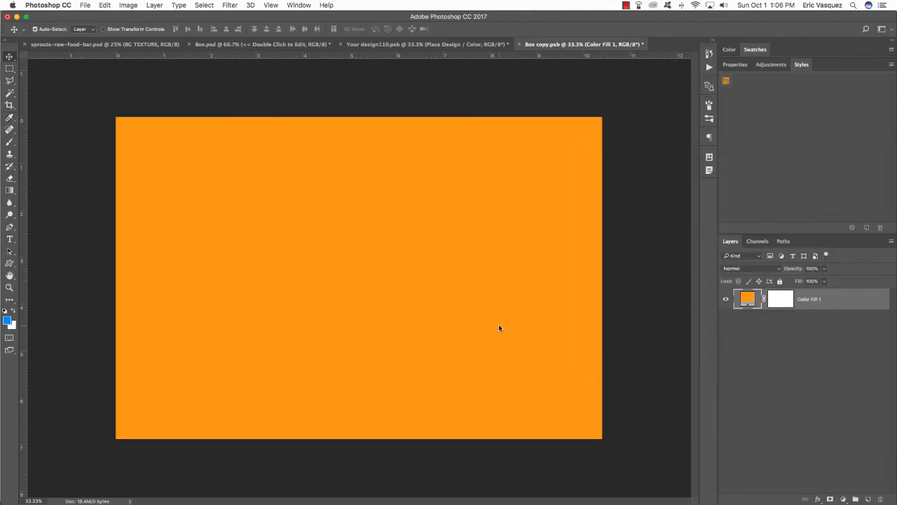
- Rotate the orange Box copy.psb canvas 90° clockwise and flip it horizontally
{"action": "left_click", "coordinate": [128, 5]}
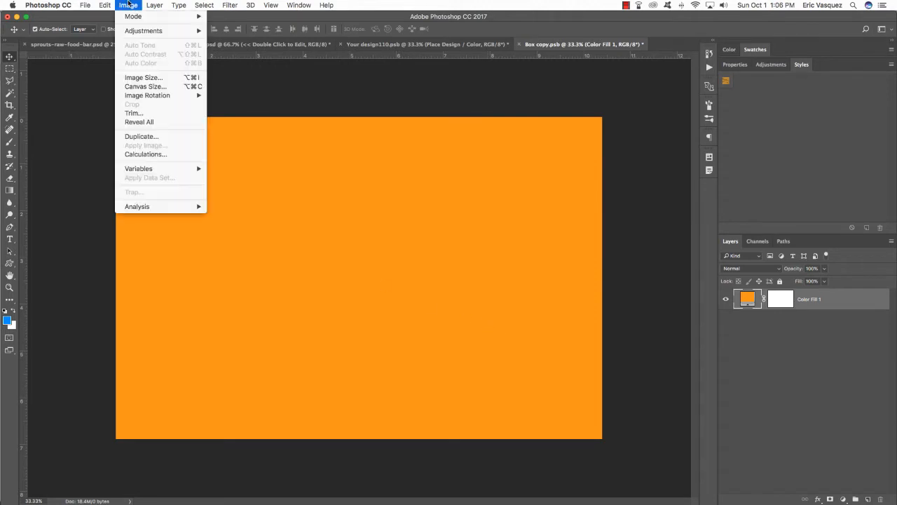
{"action": "mouse_move", "coordinate": [164, 96]}
{"action": "left_click", "coordinate": [238, 104]}
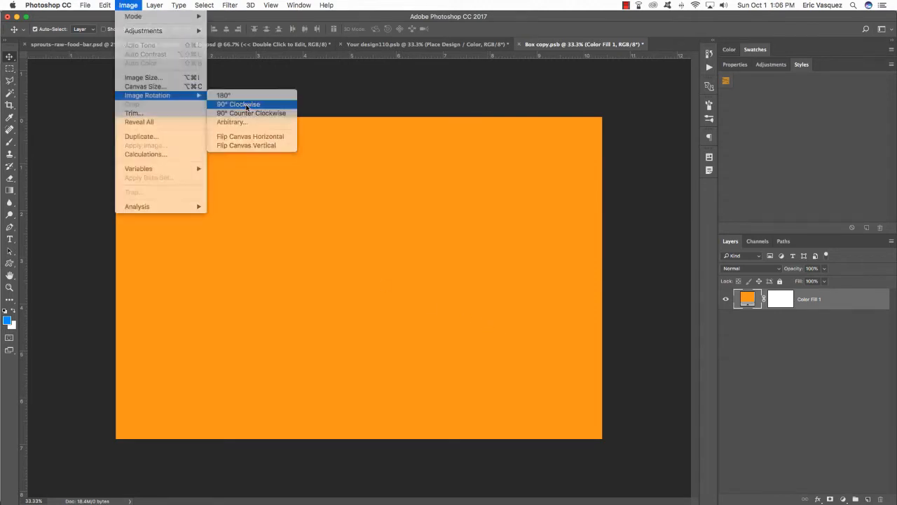
{"action": "left_click", "coordinate": [130, 5]}
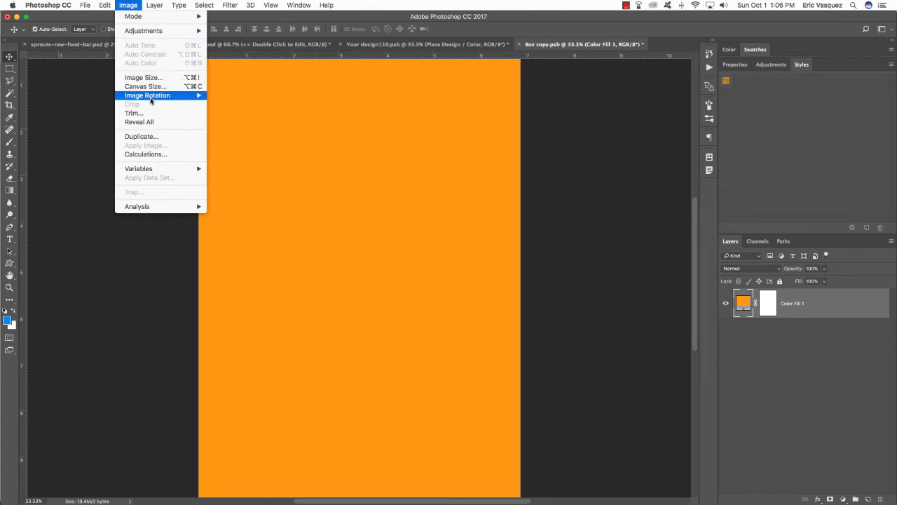
{"action": "mouse_move", "coordinate": [150, 97]}
{"action": "left_click", "coordinate": [281, 137]}
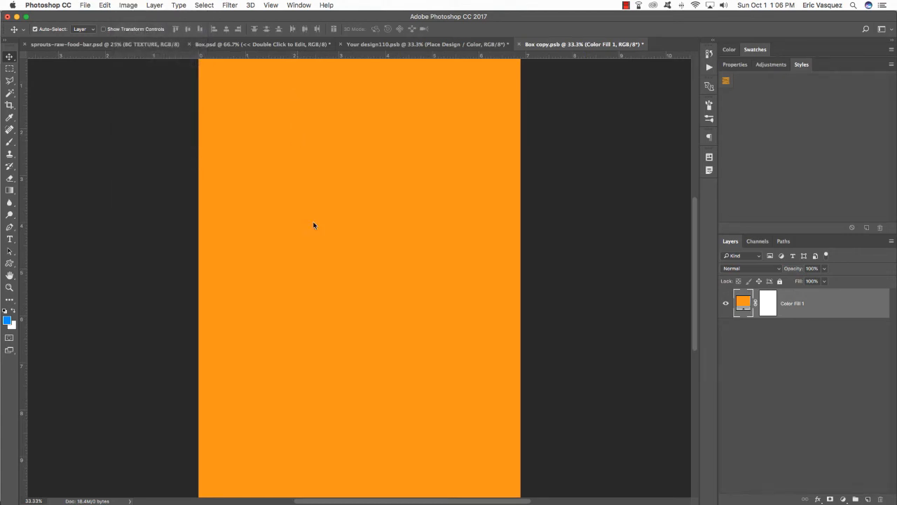
- Switch to Illustrator and copy all of the artwork in Sprouts_Logo.eps
{"action": "mouse_move", "coordinate": [401, 491]}
{"action": "left_click", "coordinate": [479, 483]}
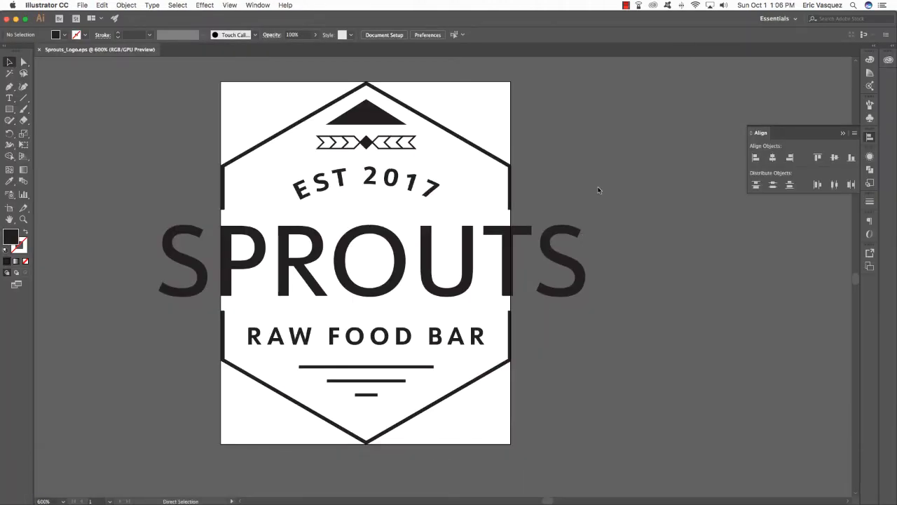
{"action": "key", "text": "super+a"}
{"action": "key", "text": "a"}
{"action": "key", "text": "v"}
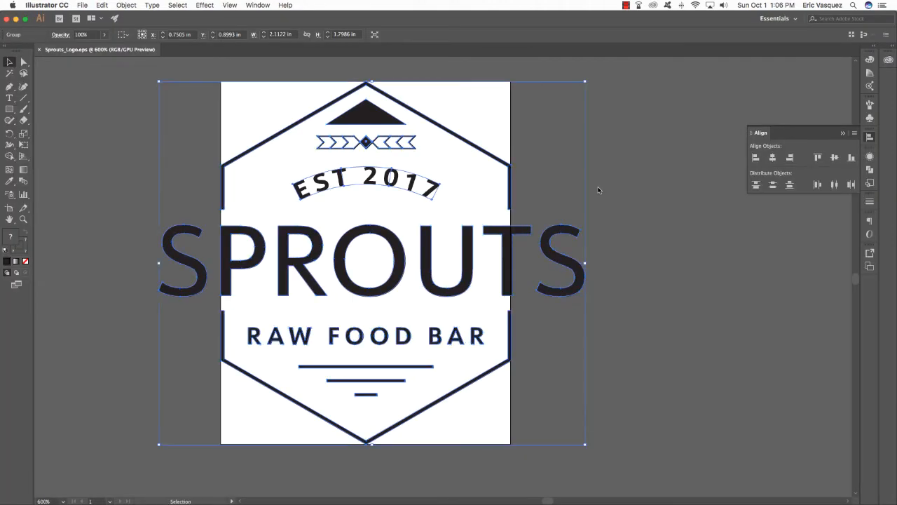
{"action": "key", "text": "a"}
- Switch back to Photoshop, paste the logo as a smart object and enlarge it to about 305%
{"action": "key", "text": "super+Tab"}
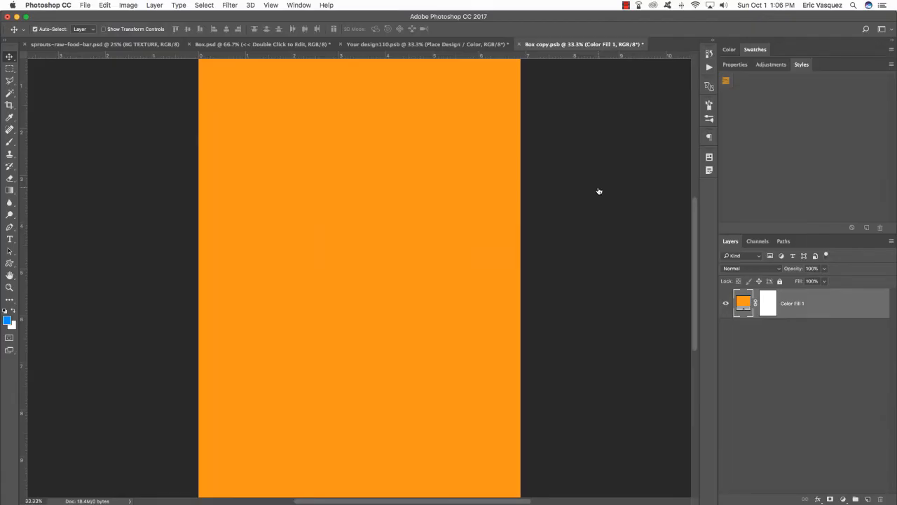
{"action": "key", "text": "super+v"}
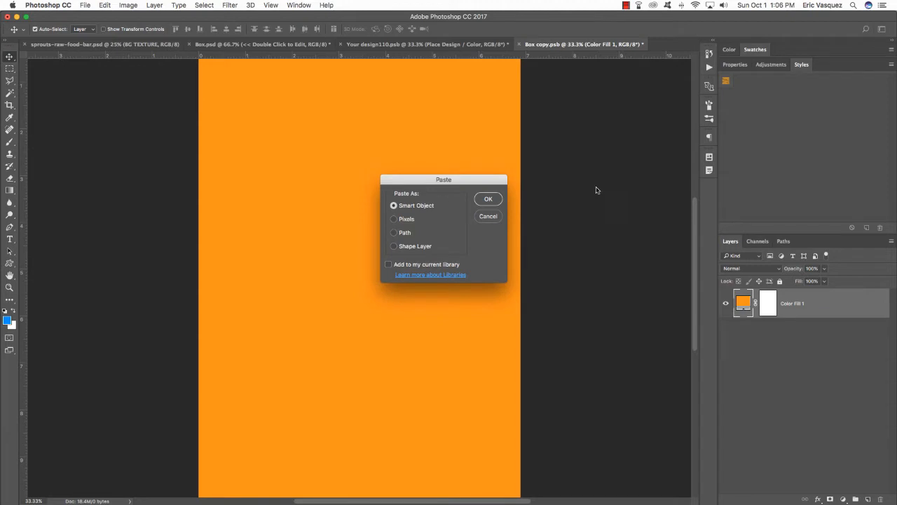
{"action": "left_click", "coordinate": [489, 201]}
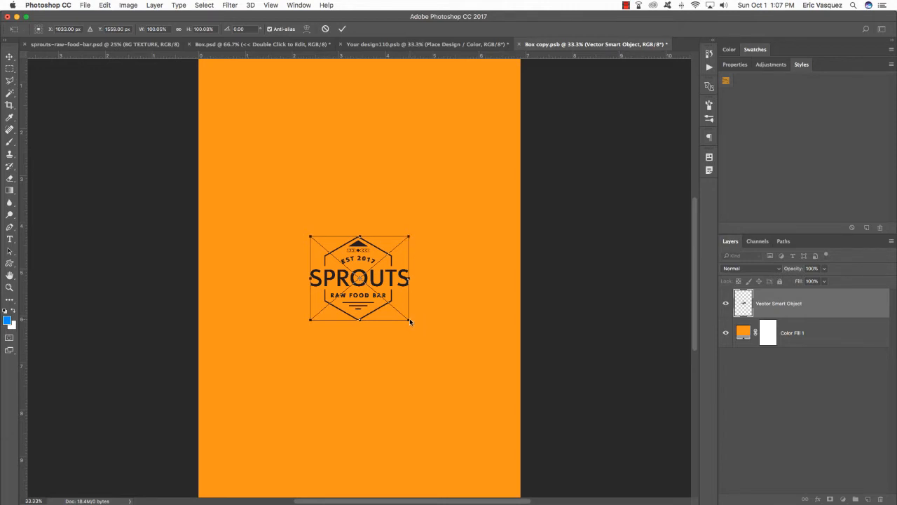
{"action": "left_click_drag", "start_coordinate": [410, 322], "coordinate": [502, 415]}
{"action": "key", "text": "Return"}
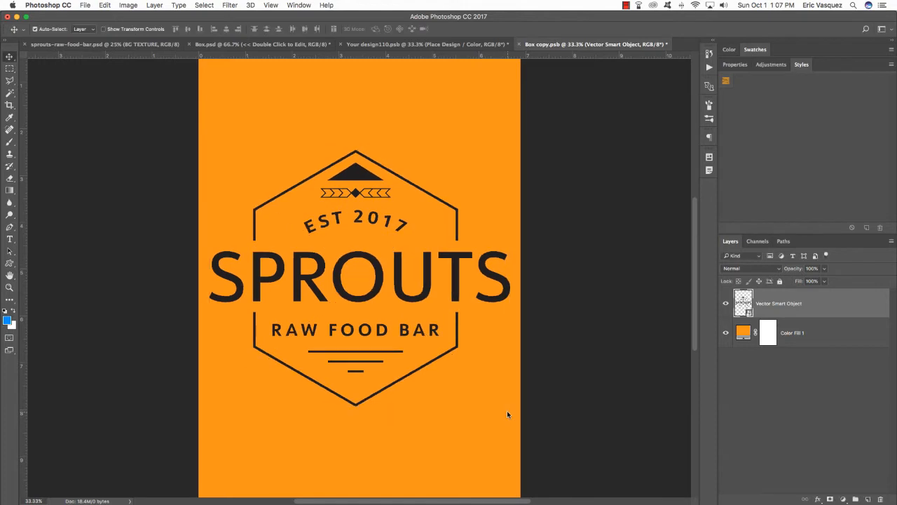
- Scale the Vector Smart Object logo down from its center to about 291%
{"action": "key", "text": "super+t"}
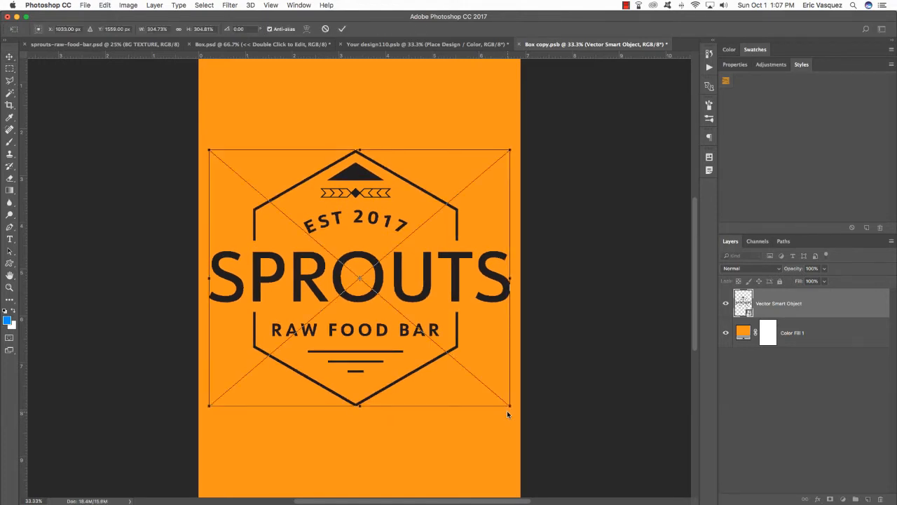
{"action": "key", "text": "super+minus"}
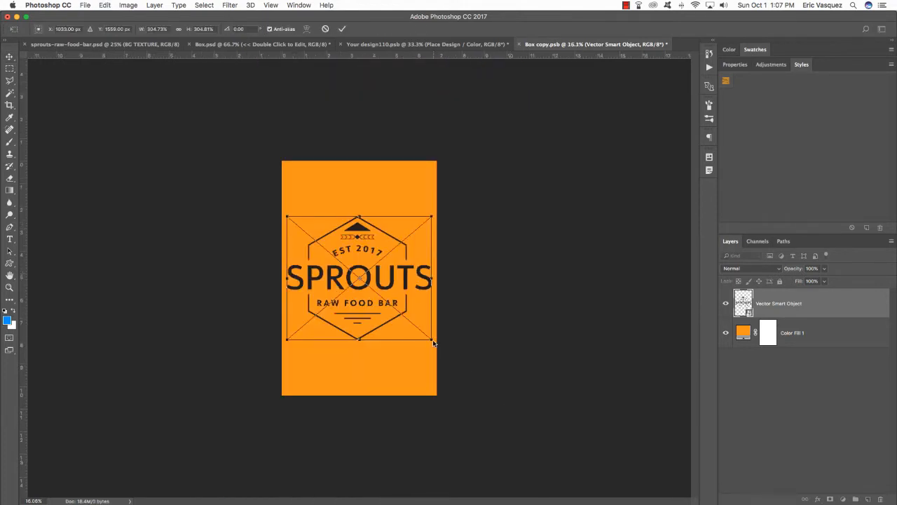
{"action": "left_click_drag", "start_coordinate": [433, 343], "coordinate": [431, 340]}
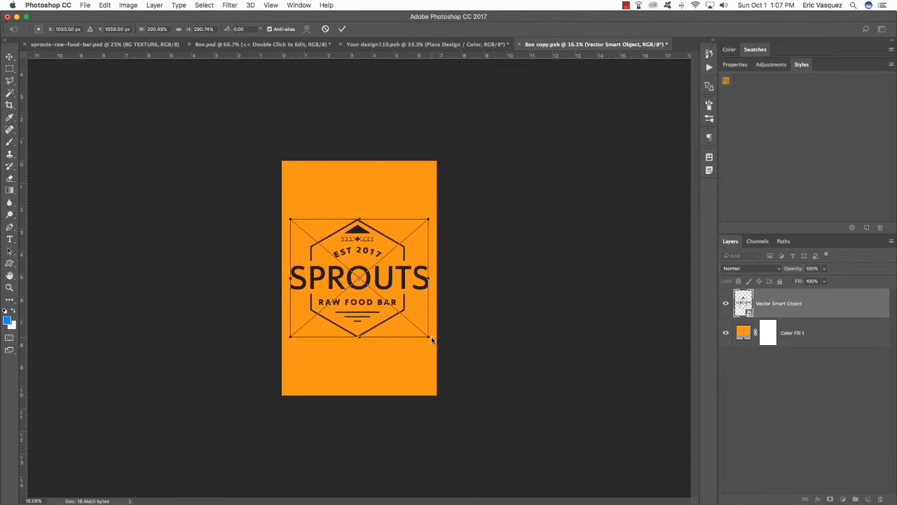
{"action": "key", "text": "Return"}
{"action": "key", "text": "super+0"}
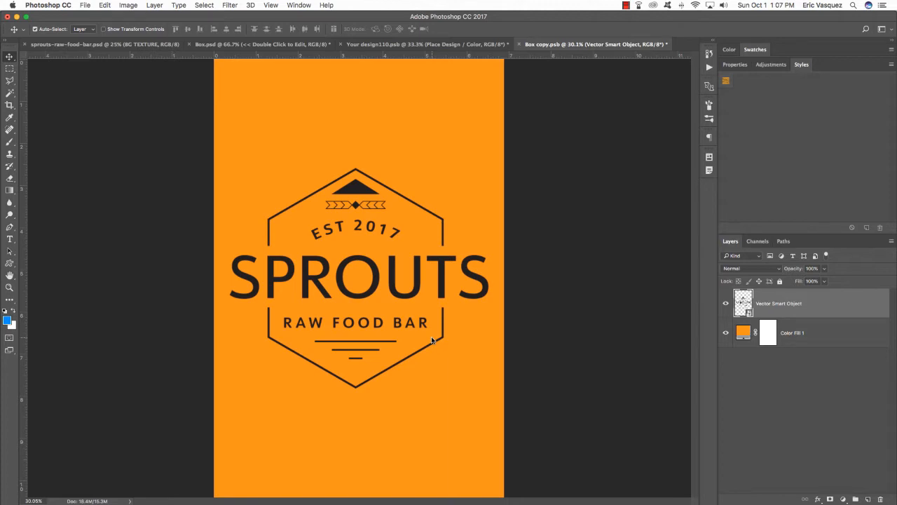
- Nudge the logo up slightly above the canvas center, and save and close Box copy.psb
{"action": "key", "text": "shift+Up"}
{"action": "key", "text": "shift+Up"}
{"action": "key", "text": "shift+Up"}
{"action": "key", "text": "shift+Up"}
{"action": "key", "text": "shift+Up"}
{"action": "key", "text": "shift+Up"}
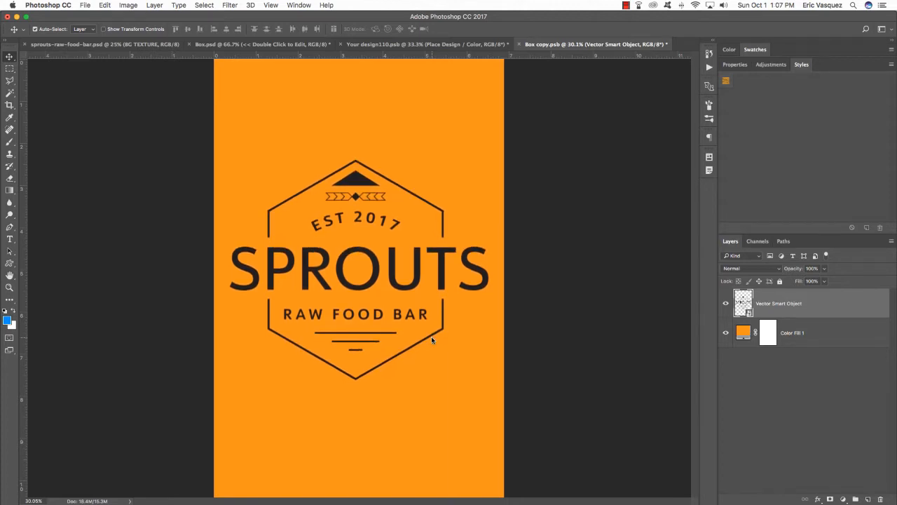
{"action": "key", "text": "shift+Up"}
{"action": "key", "text": "shift+Up"}
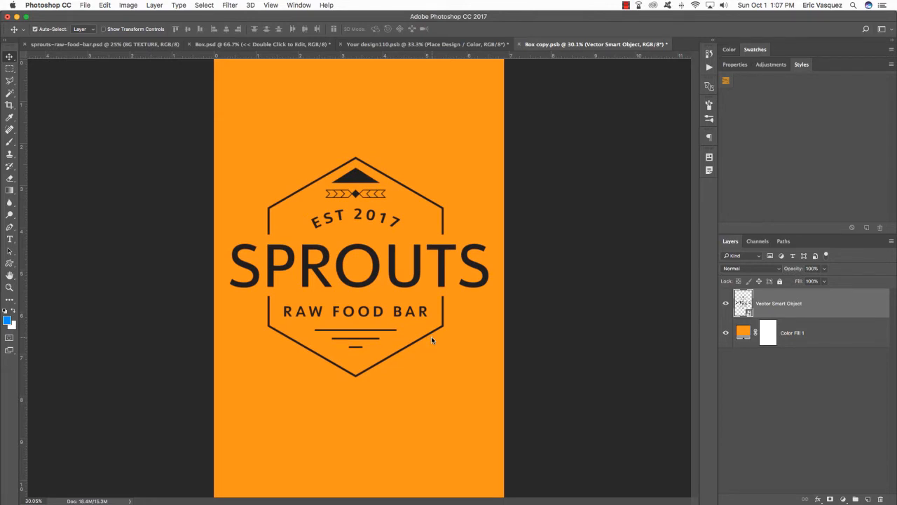
{"action": "key", "text": "super+s"}
{"action": "left_click", "coordinate": [519, 45]}
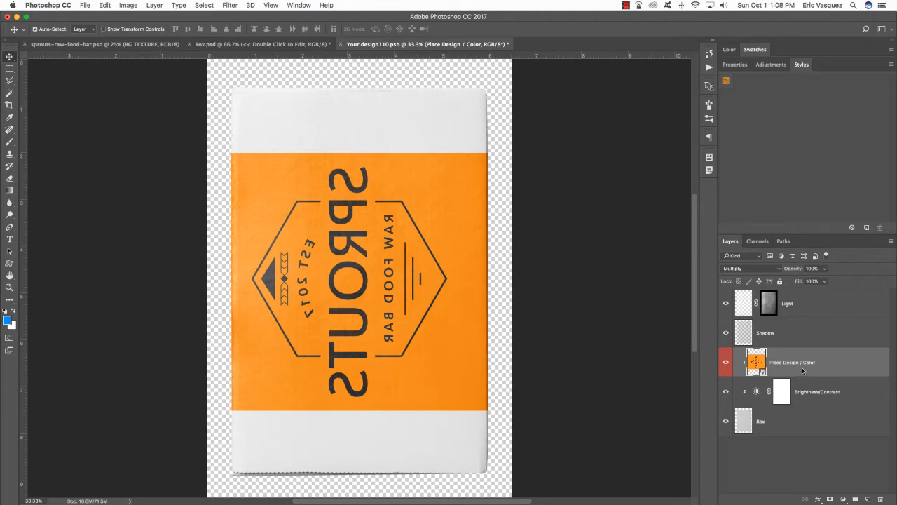
- Rotate the Place Design / Color layer 90° clockwise, flip it horizontally, and save and close Your design110.psb
{"action": "key", "text": "ctrl+t"}
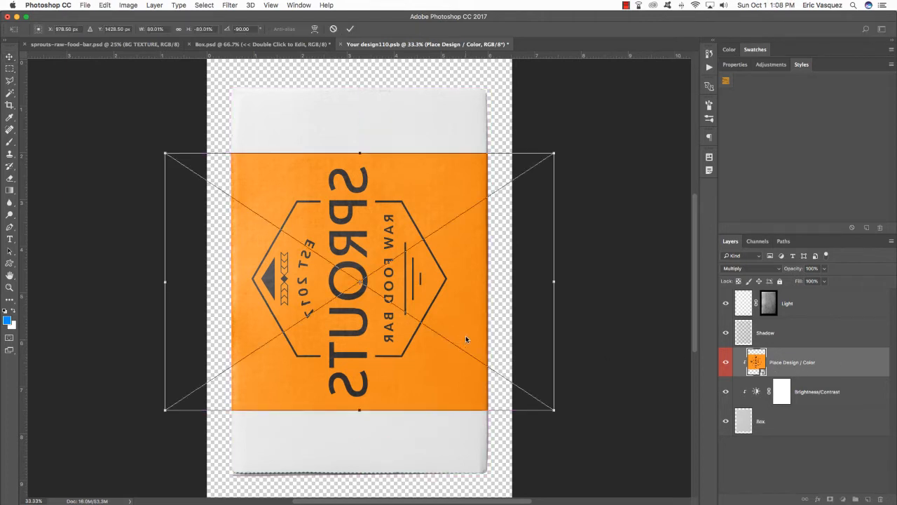
{"action": "scroll", "coordinate": [470, 298], "scroll_direction": "left", "scroll_amount": 2}
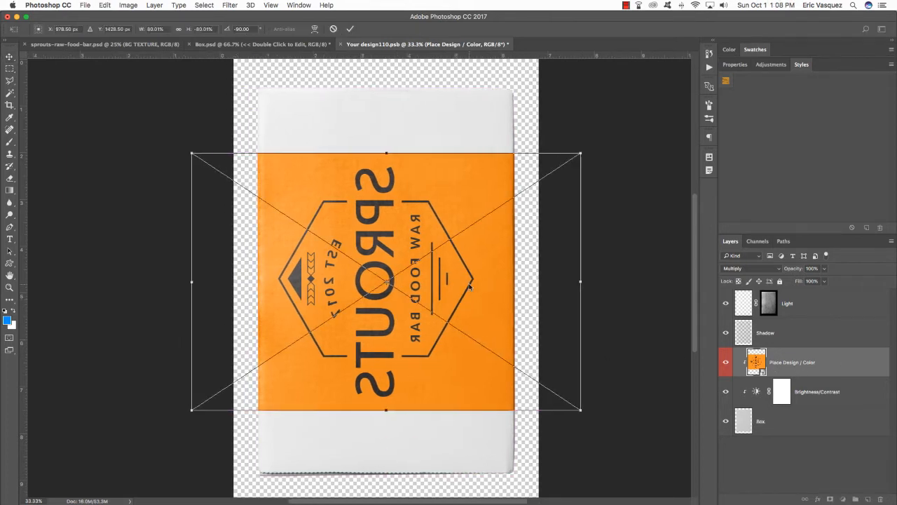
{"action": "right_click", "coordinate": [477, 244]}
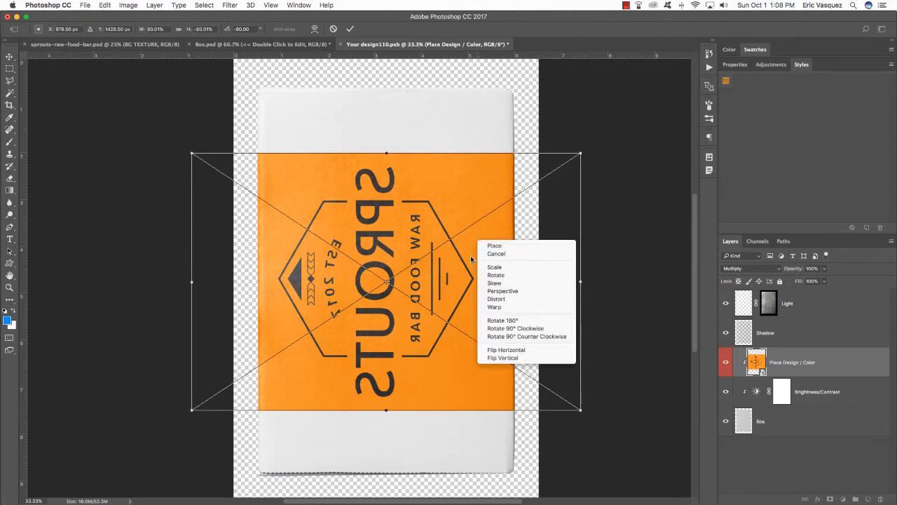
{"action": "left_click", "coordinate": [522, 329]}
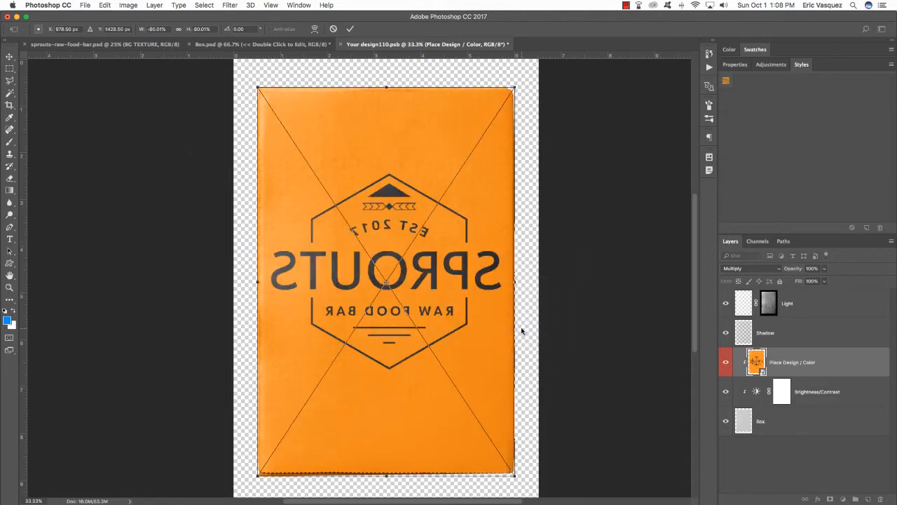
{"action": "right_click", "coordinate": [470, 316]}
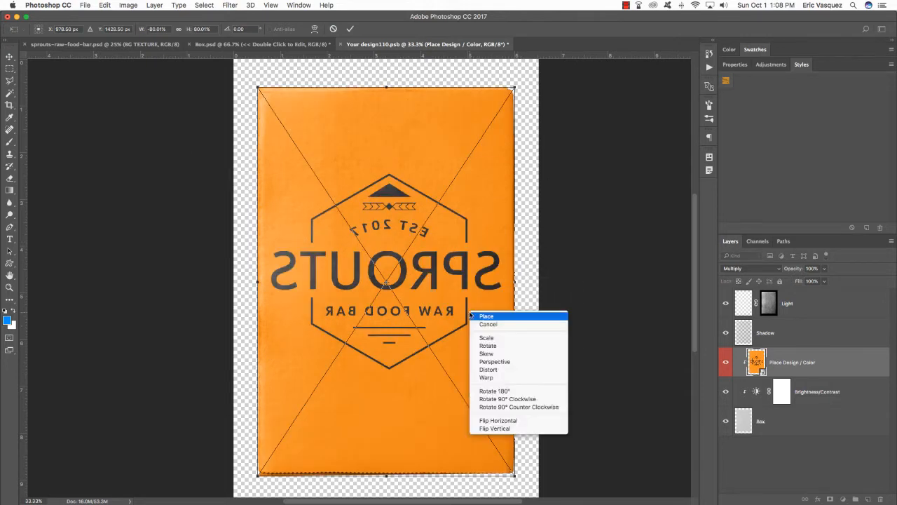
{"action": "left_click", "coordinate": [496, 421]}
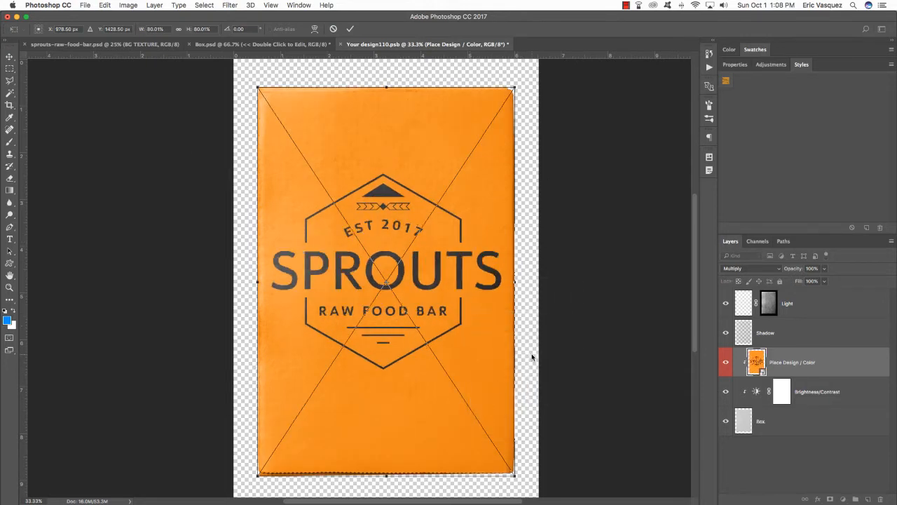
{"action": "key", "text": "Return"}
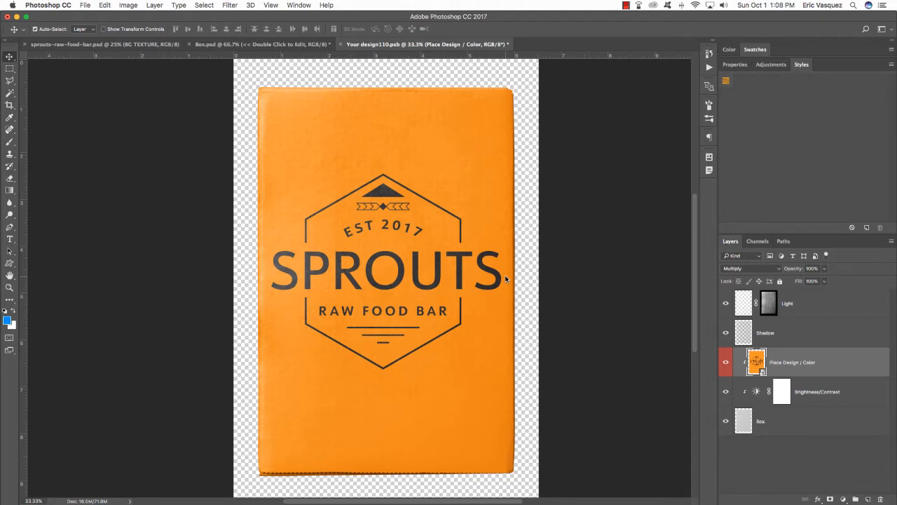
{"action": "key", "text": "super+s"}
{"action": "key", "text": "super+w"}
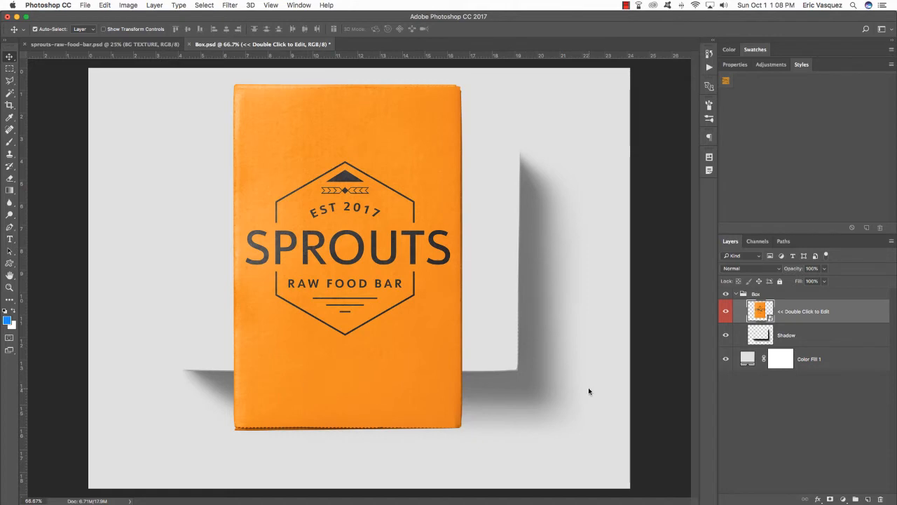
- Rotate the Shadow layer in Box.psd 90° clockwise and flip it horizontally to match the upright box
{"action": "left_click", "coordinate": [799, 339]}
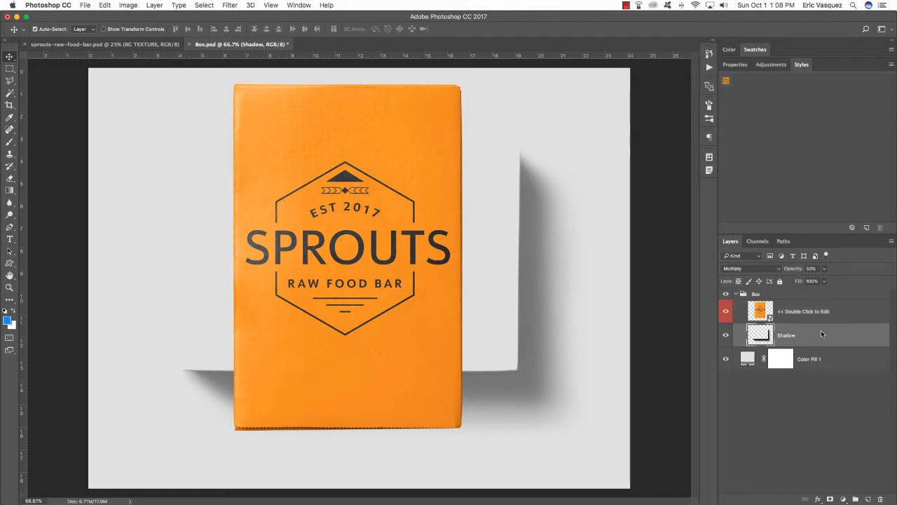
{"action": "key", "text": "super+t"}
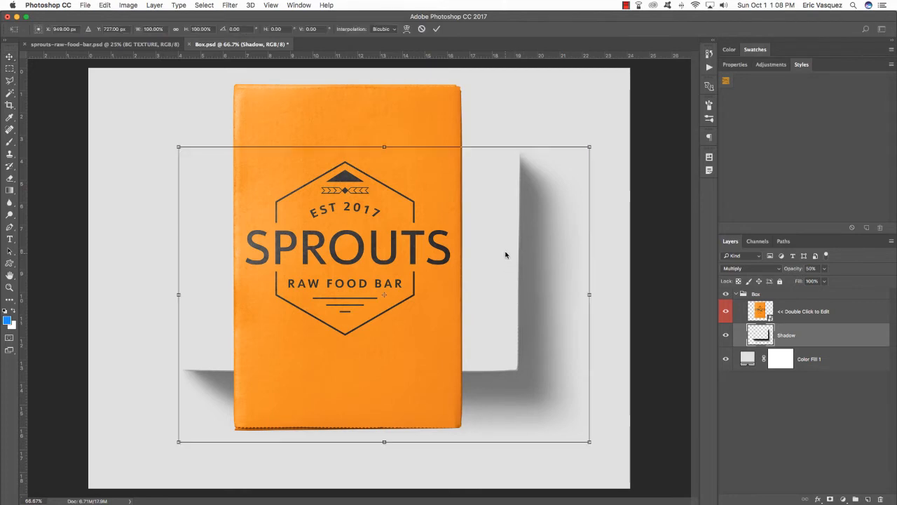
{"action": "right_click", "coordinate": [518, 250]}
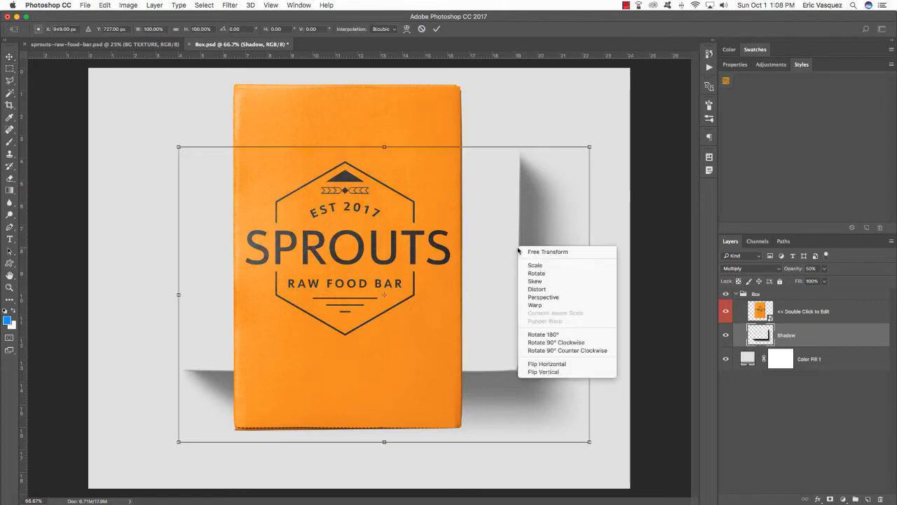
{"action": "left_click", "coordinate": [549, 343]}
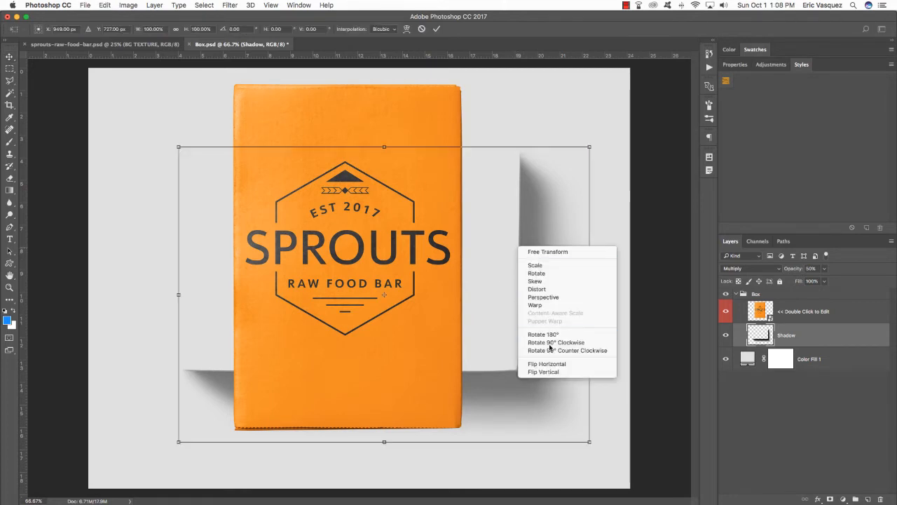
{"action": "right_click", "coordinate": [496, 284]}
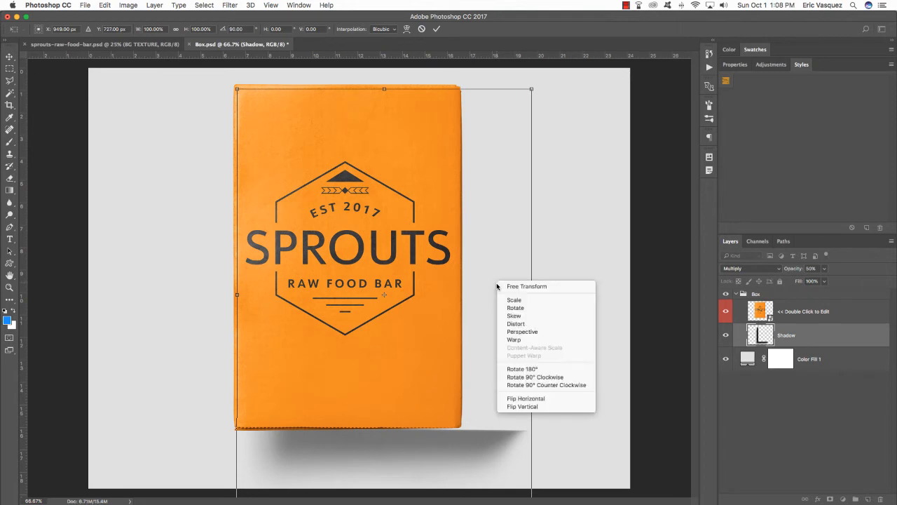
{"action": "left_click", "coordinate": [539, 400]}
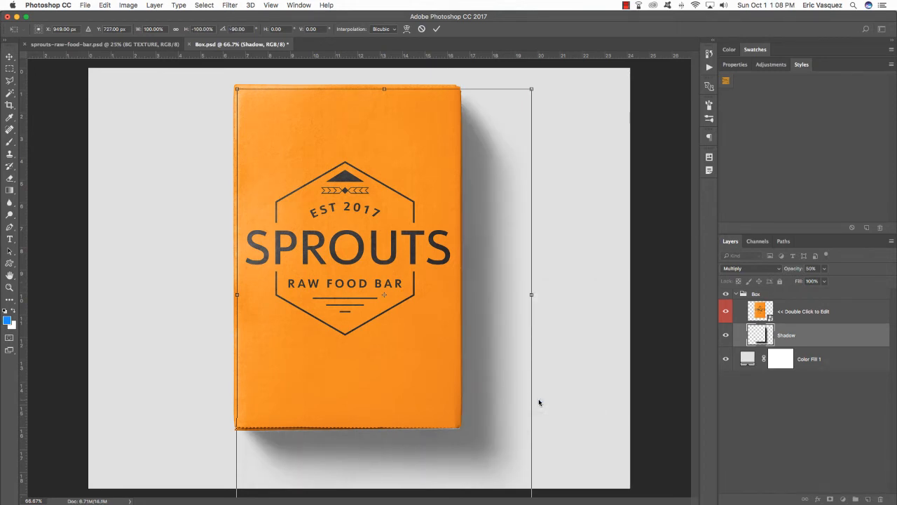
{"action": "key", "text": "Return"}
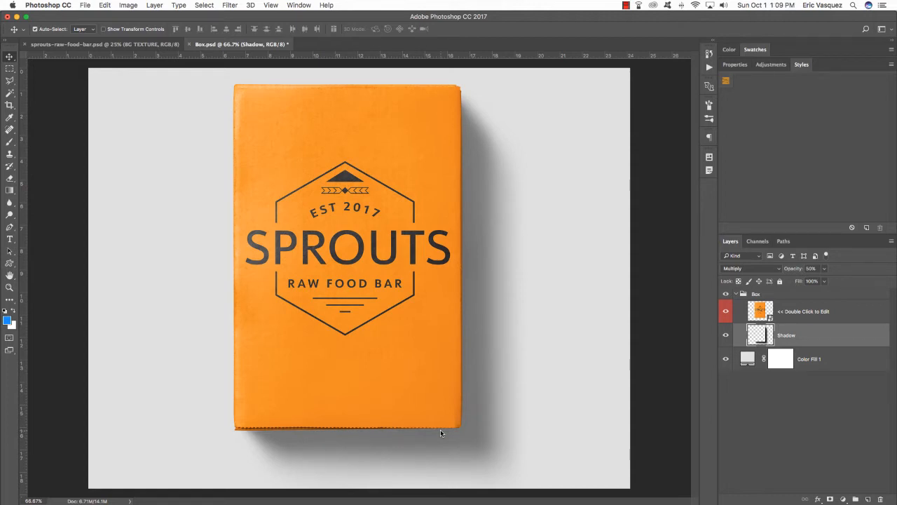
- Collapse the Box group and float Box.psd in its own window over sprouts-raw-food-bar.psd
{"action": "left_click", "coordinate": [744, 297]}
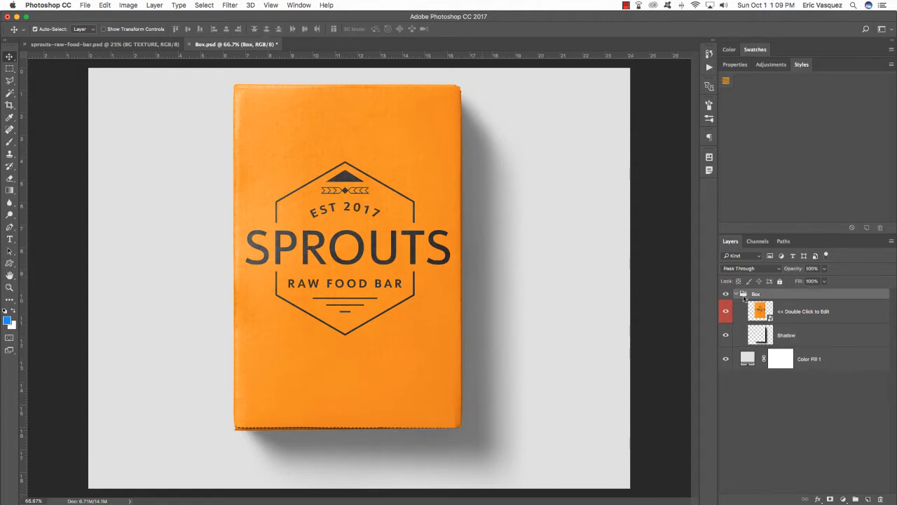
{"action": "left_click", "coordinate": [736, 294]}
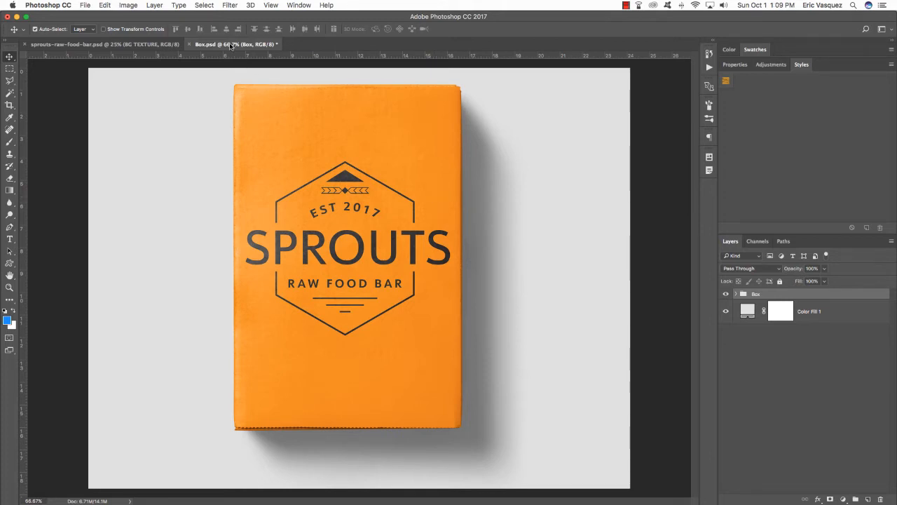
{"action": "left_click_drag", "start_coordinate": [231, 46], "coordinate": [507, 311]}
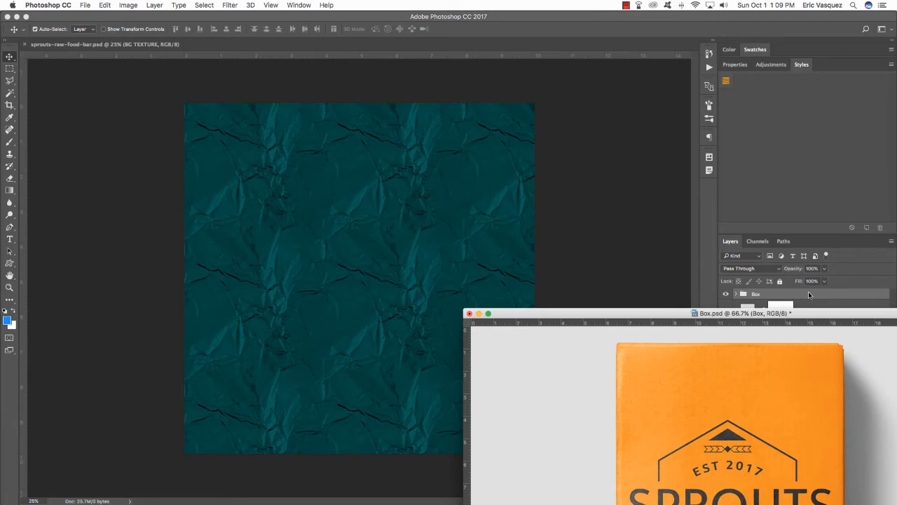
- Copy the Box group from Box.psd onto the teal foil canvas of sprouts-raw-food-bar.psd, and close Box.psd
{"action": "left_click_drag", "start_coordinate": [808, 293], "coordinate": [359, 266]}
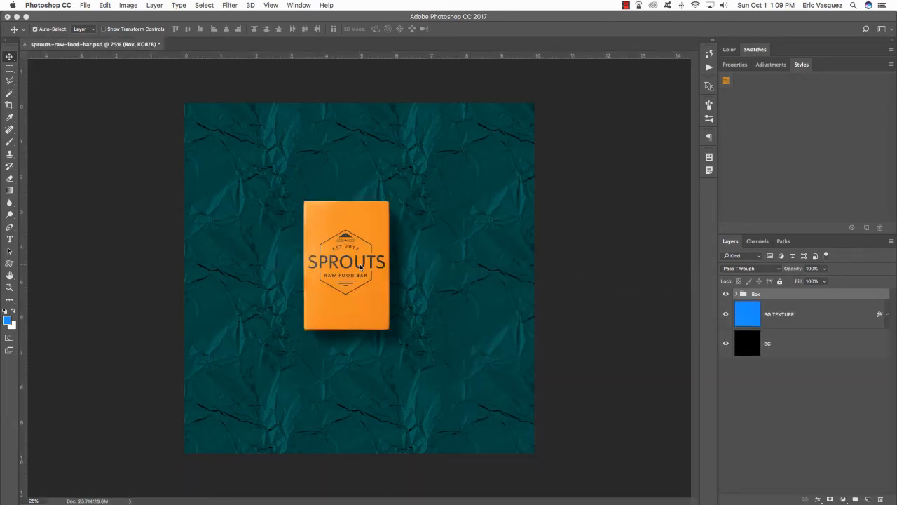
{"action": "key", "text": "super+grave"}
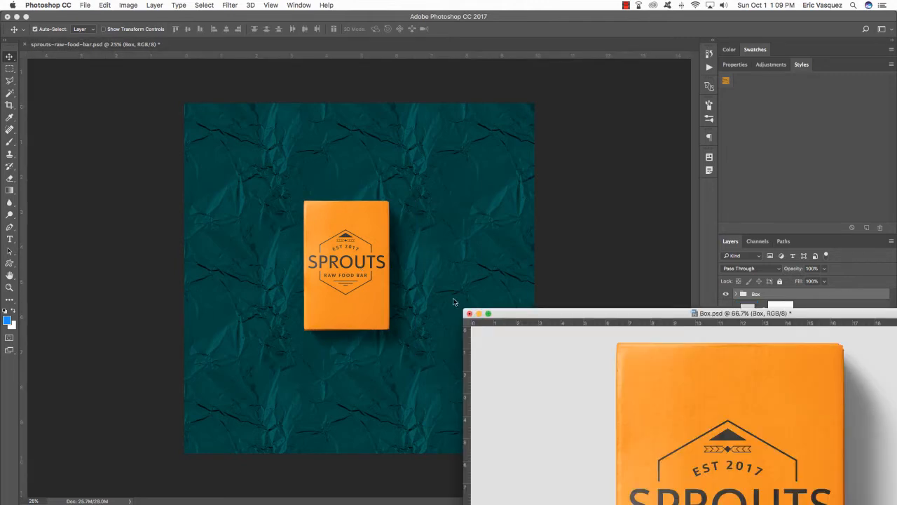
{"action": "left_click", "coordinate": [469, 313]}
{"action": "left_click", "coordinate": [417, 174]}
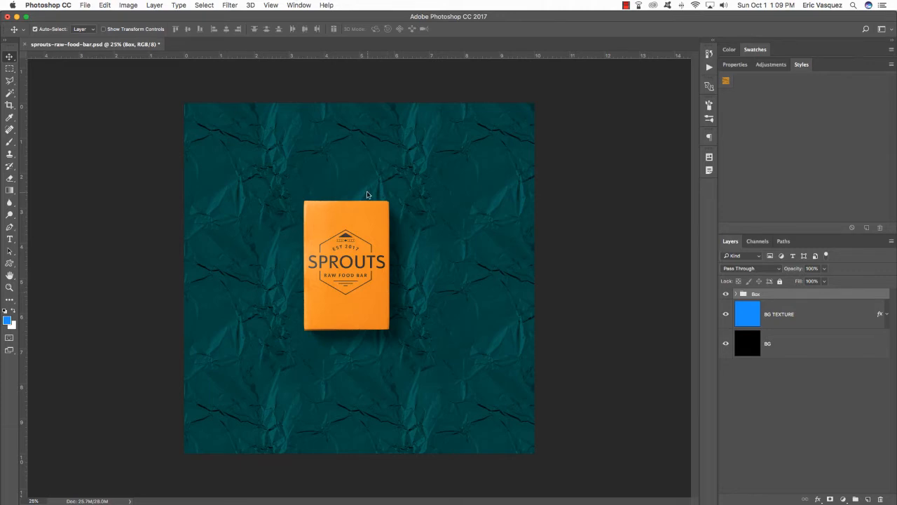
- Scale the Box group up proportionally to about 204% and shift it slightly toward the canvas center
{"action": "key", "text": "super+t"}
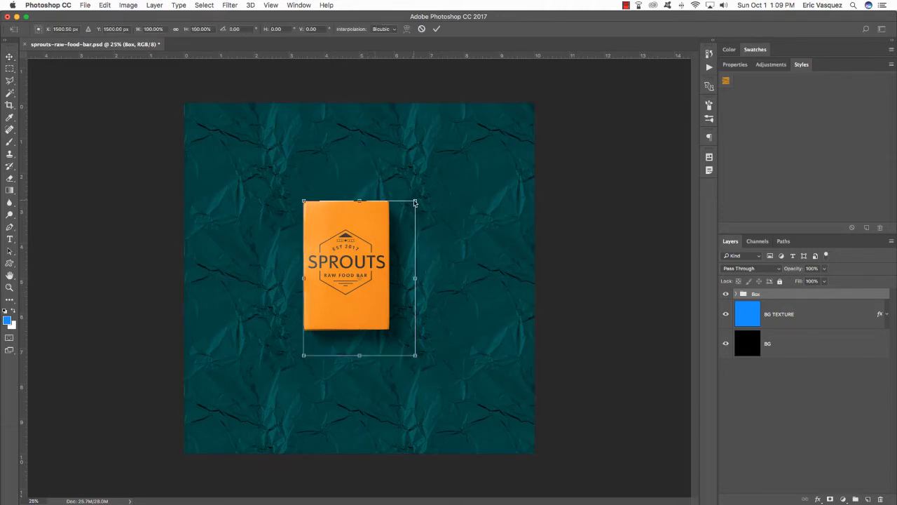
{"action": "left_click_drag", "start_coordinate": [415, 203], "coordinate": [475, 145]}
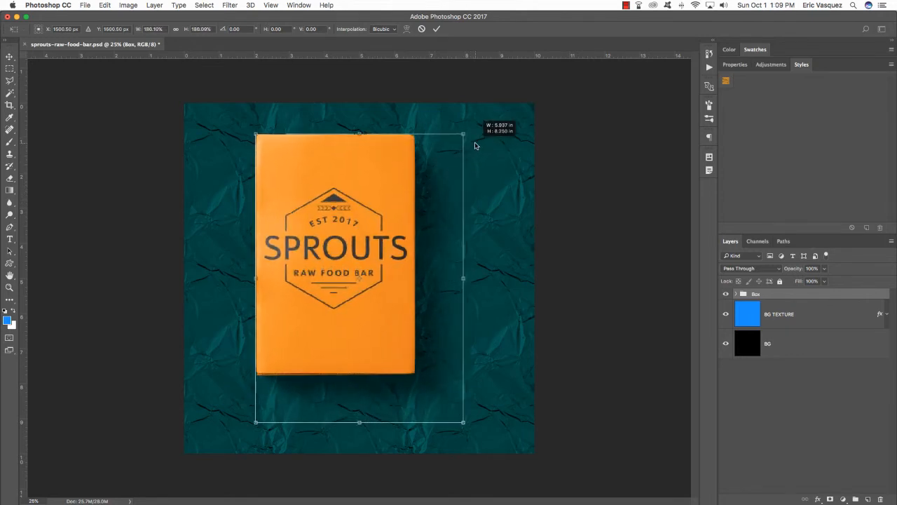
{"action": "left_click_drag", "start_coordinate": [463, 423], "coordinate": [485, 456]}
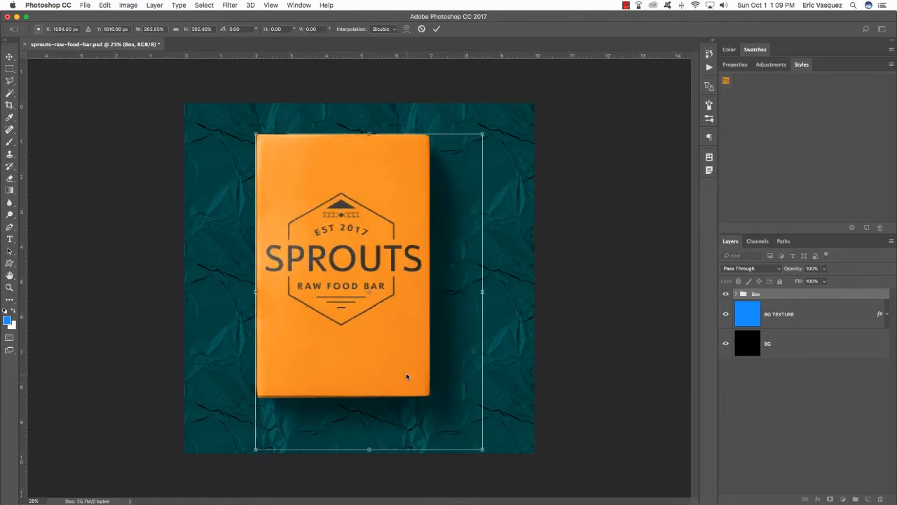
{"action": "left_click_drag", "start_coordinate": [406, 376], "coordinate": [414, 382]}
{"action": "key", "text": "Return"}
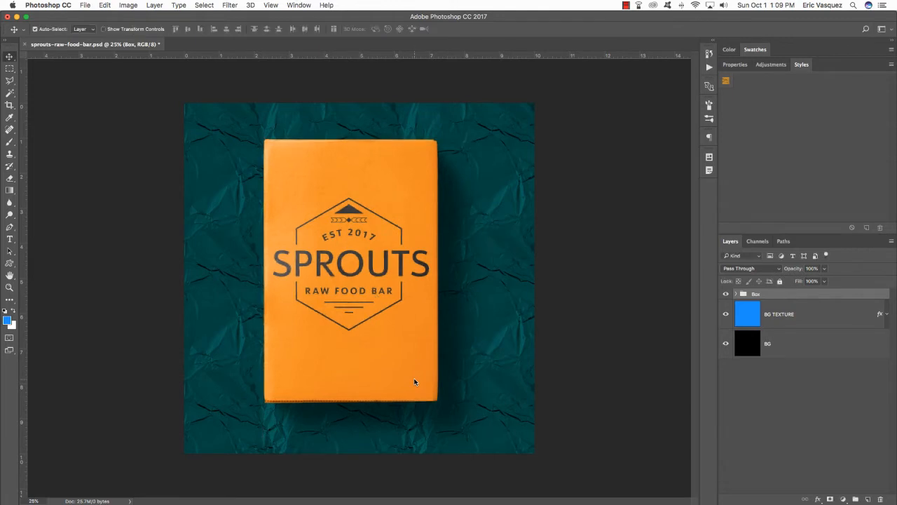
- Nudge the Box group right in large increments to center the orange box horizontally, and save the document
{"action": "key", "text": "shift+Right"}
{"action": "key", "text": "shift+Right"}
{"action": "key", "text": "shift+Right"}
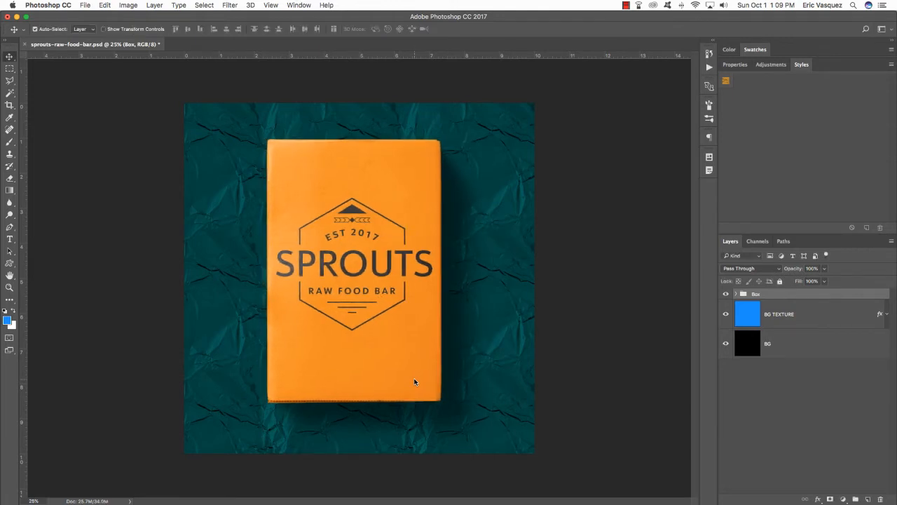
{"action": "key", "text": "shift+Right"}
{"action": "key", "text": "shift+Right"}
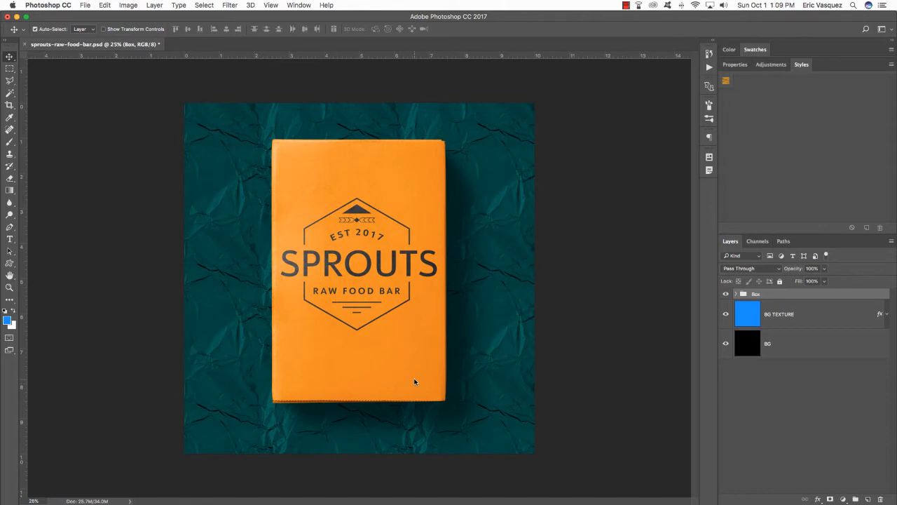
{"action": "key", "text": "super+s"}
- Open the Box group's "<< Double Click to Edit" smart object and its nested Place Design / Color smart object for editing
{"action": "left_click", "coordinate": [736, 295]}
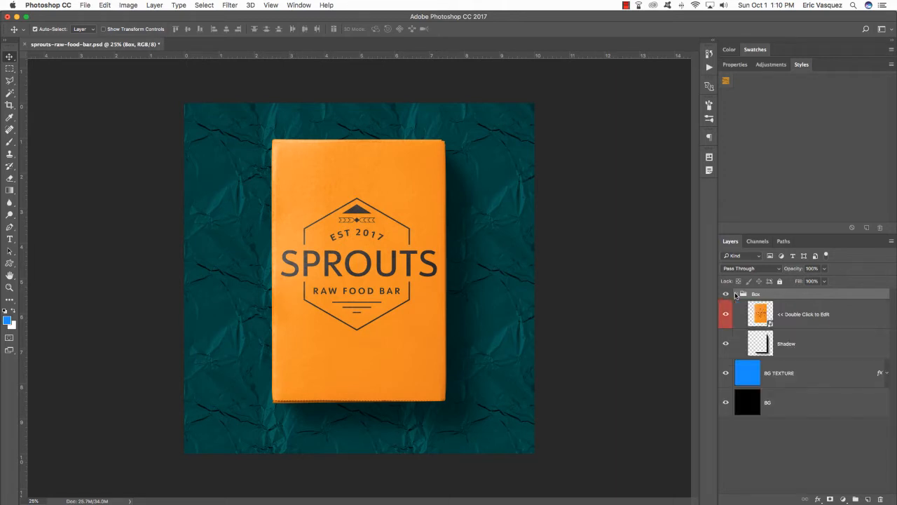
{"action": "left_click", "coordinate": [771, 324]}
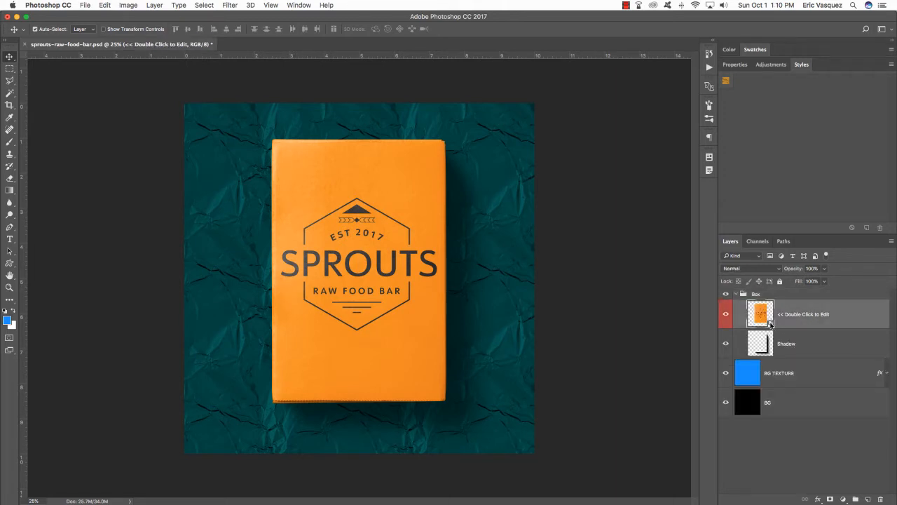
{"action": "double_click", "coordinate": [771, 324]}
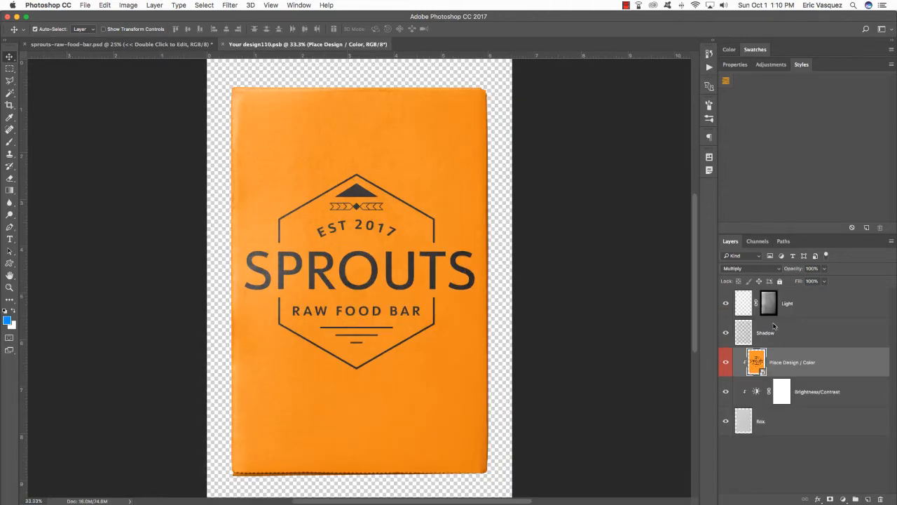
{"action": "double_click", "coordinate": [762, 373]}
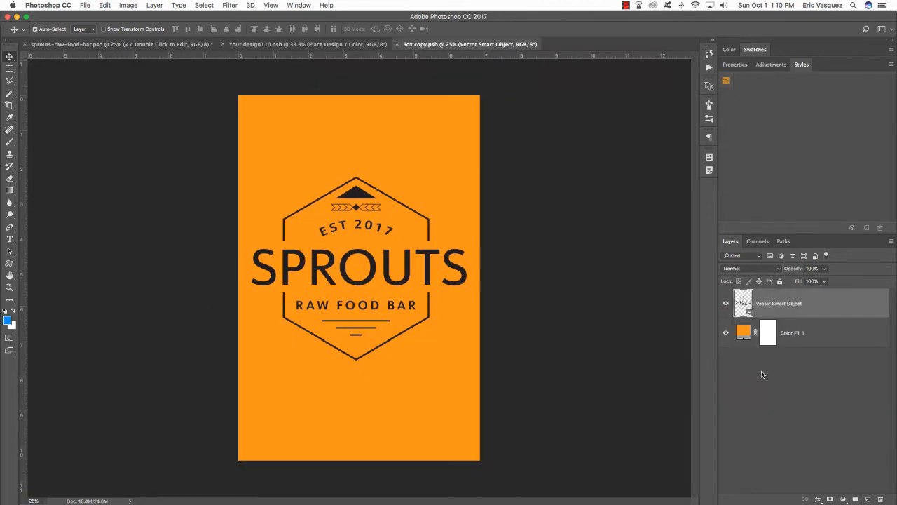
- Rename the logo's Vector Smart Object layer in Box copy.psb as WHITE
{"action": "double_click", "coordinate": [790, 305]}
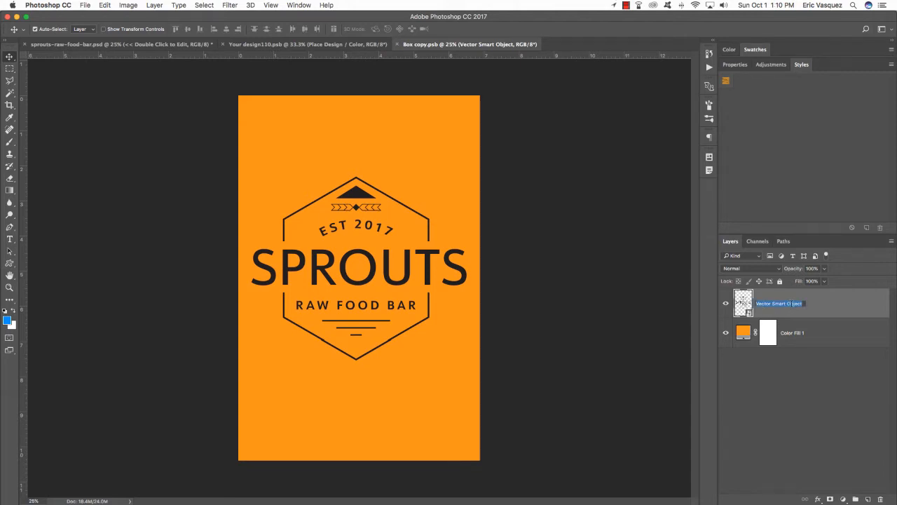
{"action": "type", "text": "WHITE"}
{"action": "key", "text": "Return"}
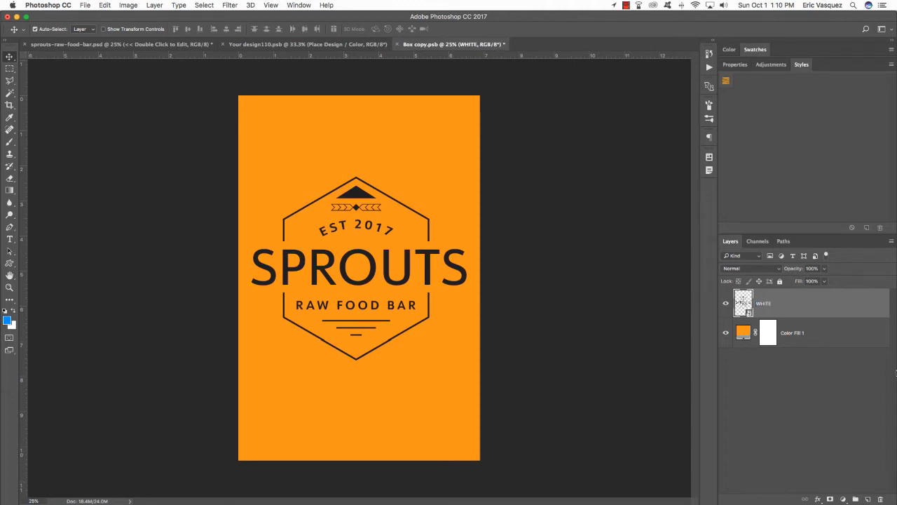
- Apply a Color Overlay in Normal blend mode with white (#ffffff) to the WHITE logo layer, and collapse its effects list
{"action": "double_click", "coordinate": [876, 302]}
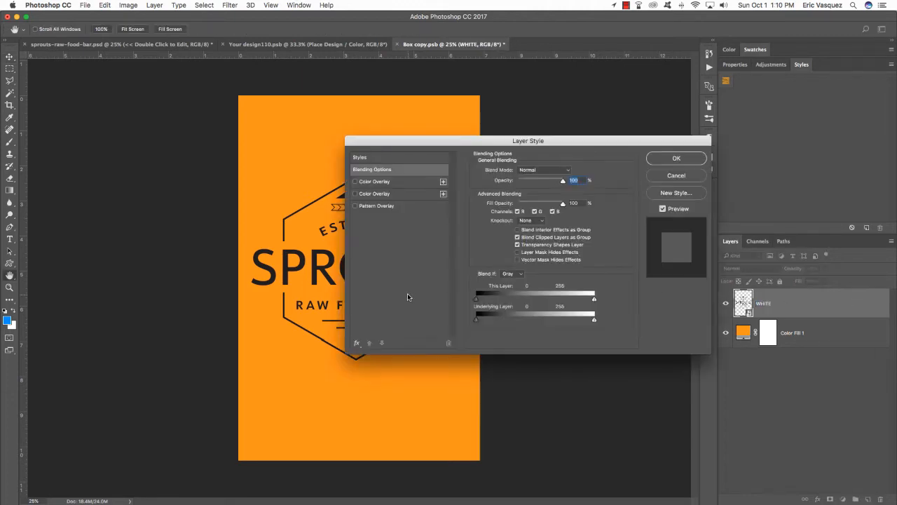
{"action": "left_click", "coordinate": [373, 182]}
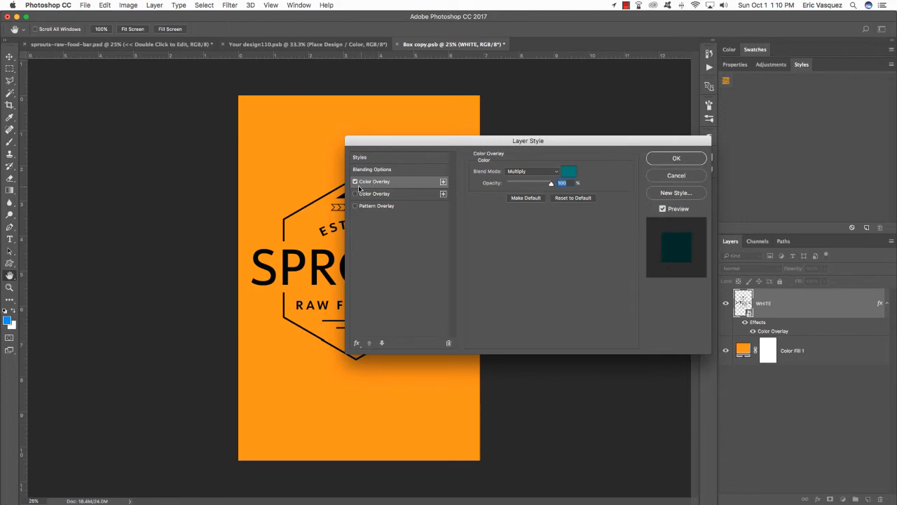
{"action": "left_click", "coordinate": [355, 181]}
{"action": "left_click", "coordinate": [364, 195]}
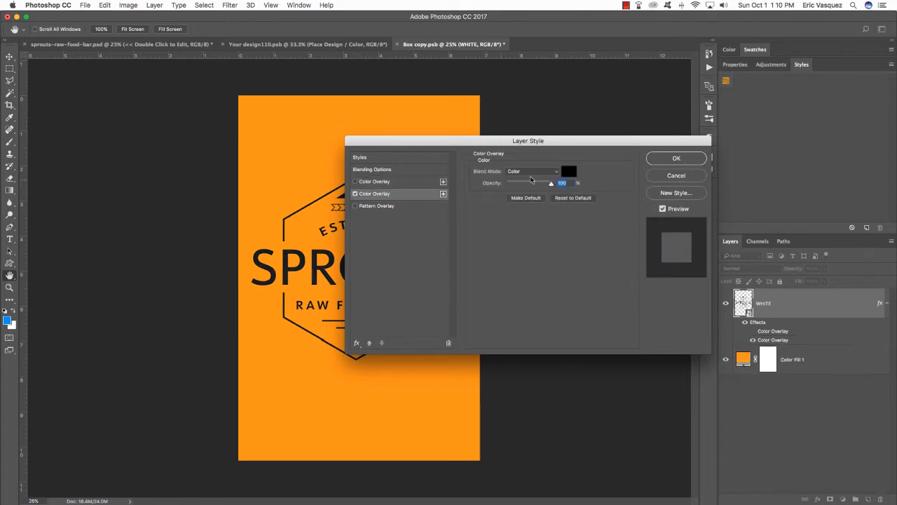
{"action": "left_click", "coordinate": [533, 174]}
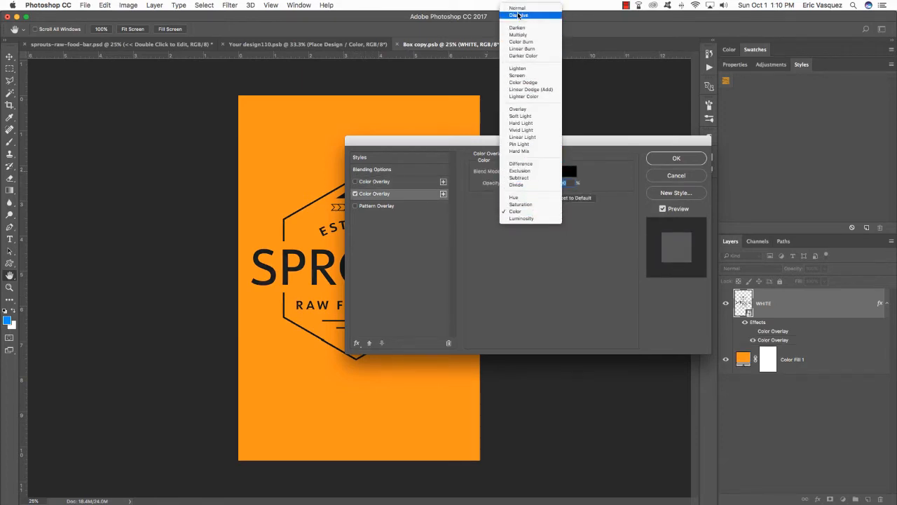
{"action": "left_click", "coordinate": [519, 9]}
{"action": "left_click", "coordinate": [569, 171]}
{"action": "left_click_drag", "start_coordinate": [603, 206], "coordinate": [563, 160]}
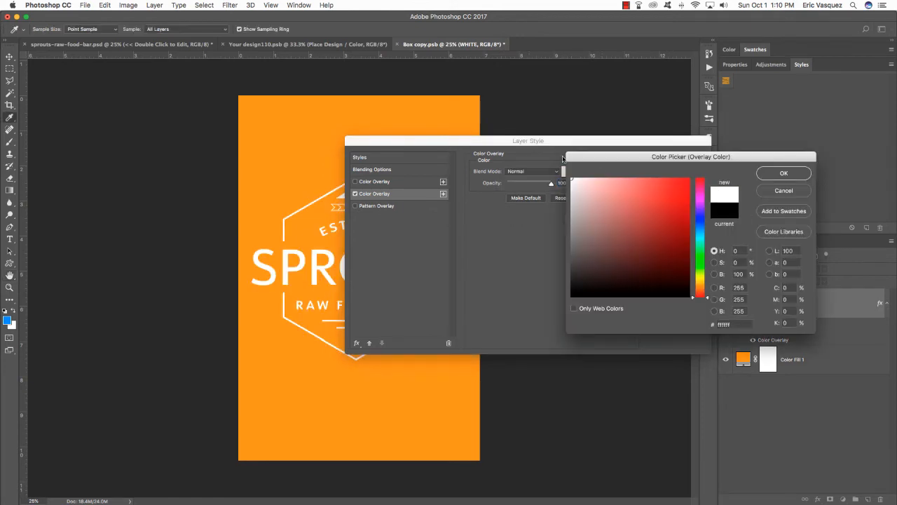
{"action": "left_click", "coordinate": [774, 174]}
{"action": "left_click", "coordinate": [677, 157]}
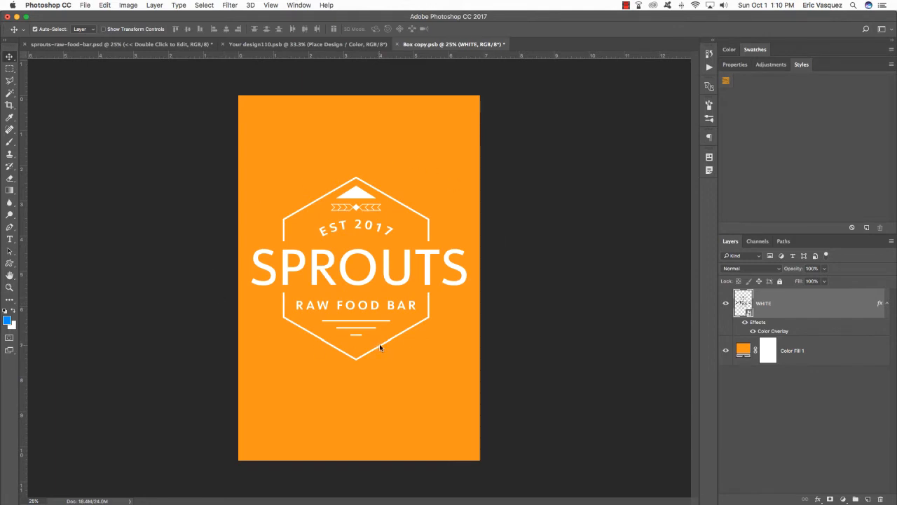
{"action": "left_click", "coordinate": [886, 304]}
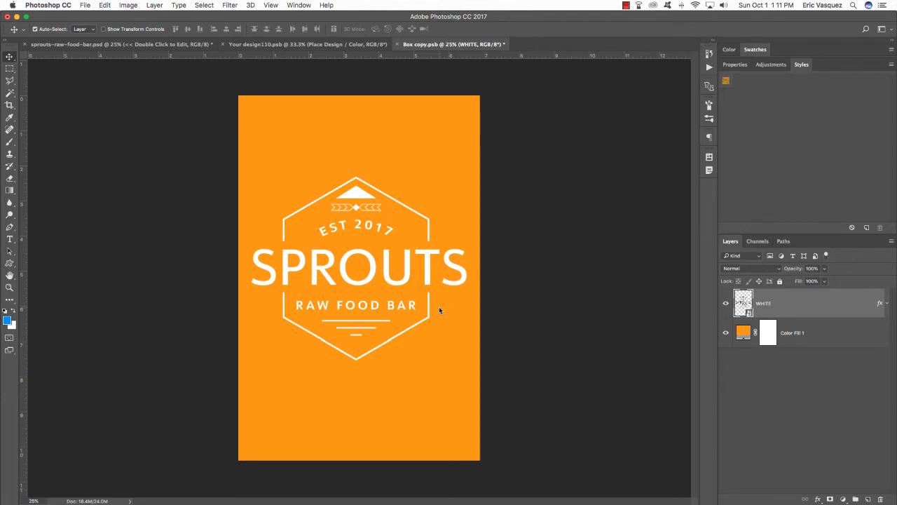
- Duplicate the WHITE layer twice, naming the upper copy BLUE and the lower copy RED
{"action": "key", "text": "super+j"}
{"action": "key", "text": "super+j"}
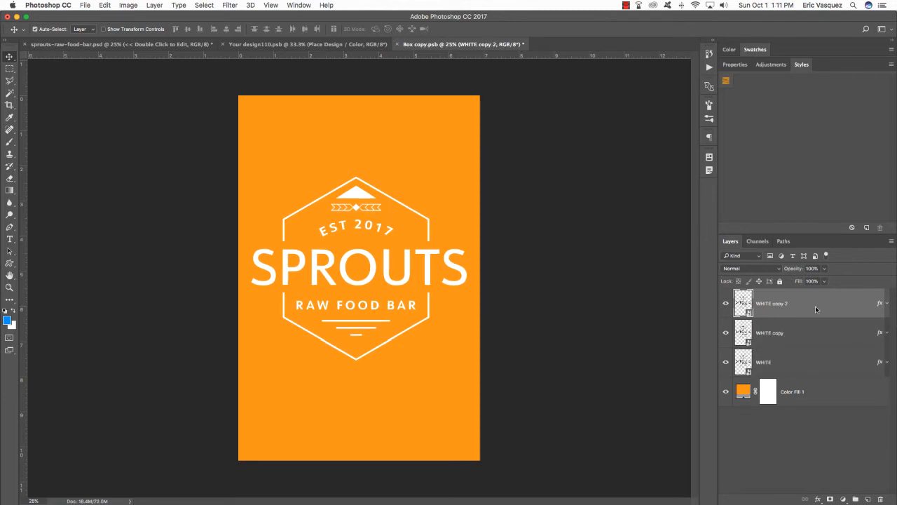
{"action": "double_click", "coordinate": [765, 304]}
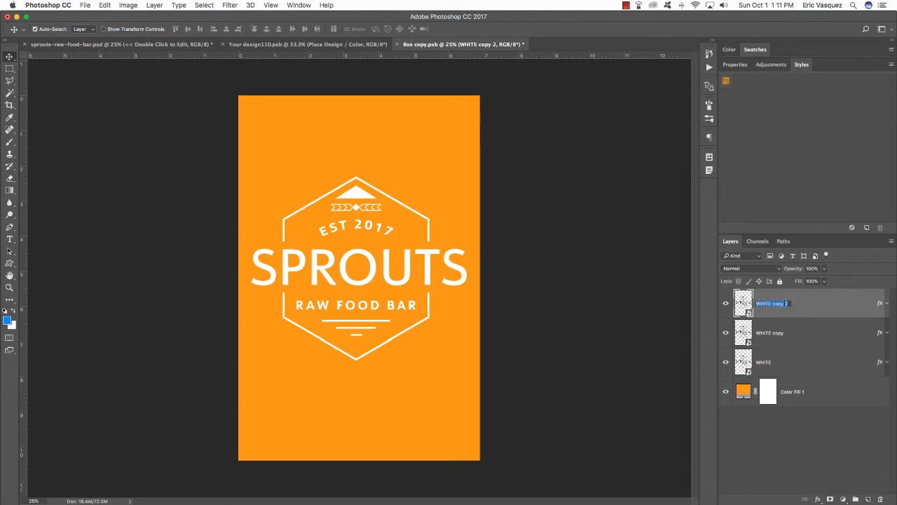
{"action": "type", "text": "n"}
{"action": "key", "text": "Return"}
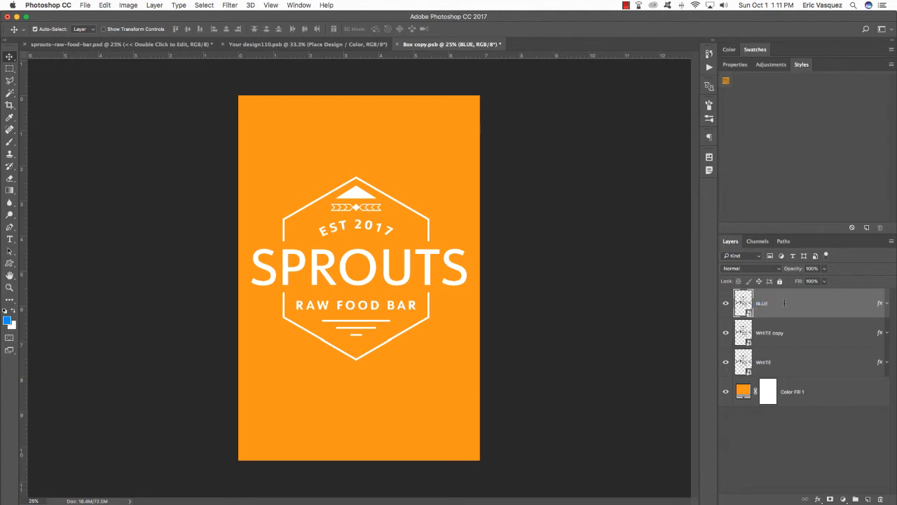
{"action": "double_click", "coordinate": [771, 333]}
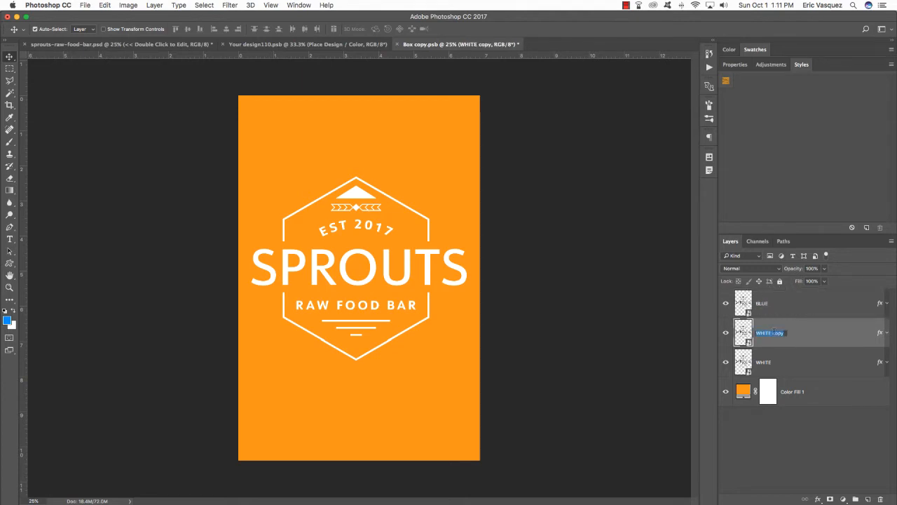
{"action": "type", "text": "RED"}
{"action": "key", "text": "Return"}
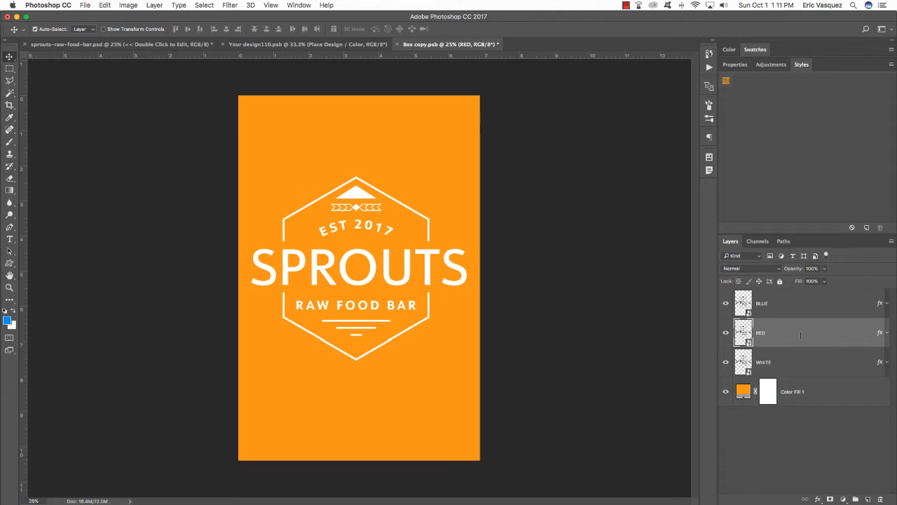
- Set the BLUE layer's Color Overlay color to teal #237770
{"action": "left_click", "coordinate": [856, 309]}
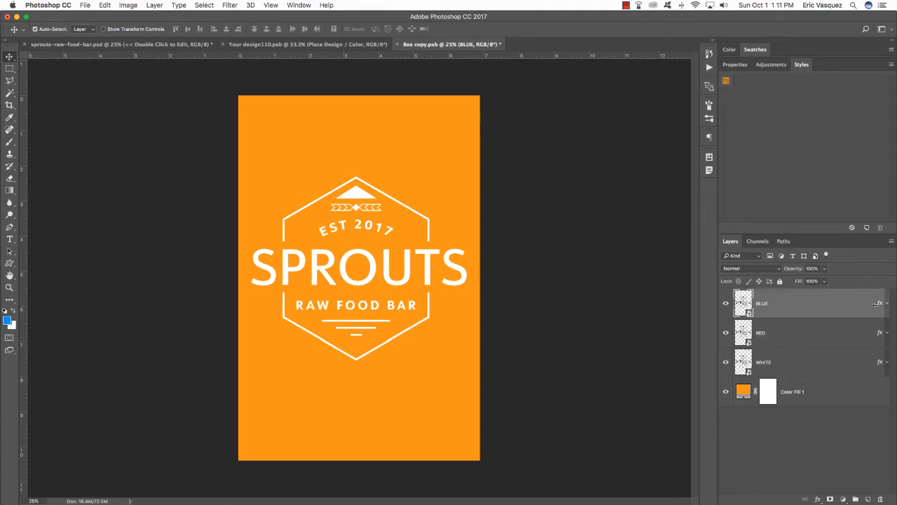
{"action": "double_click", "coordinate": [877, 303]}
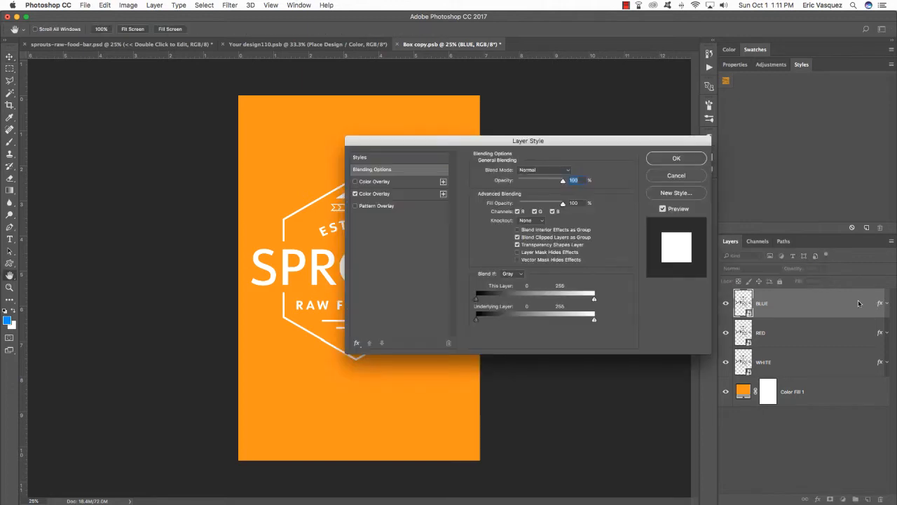
{"action": "left_click", "coordinate": [375, 195]}
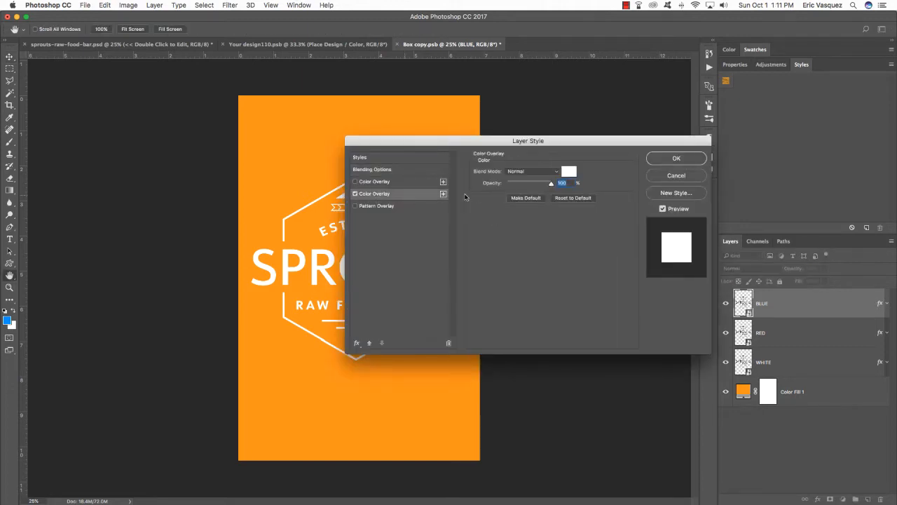
{"action": "left_click", "coordinate": [570, 172]}
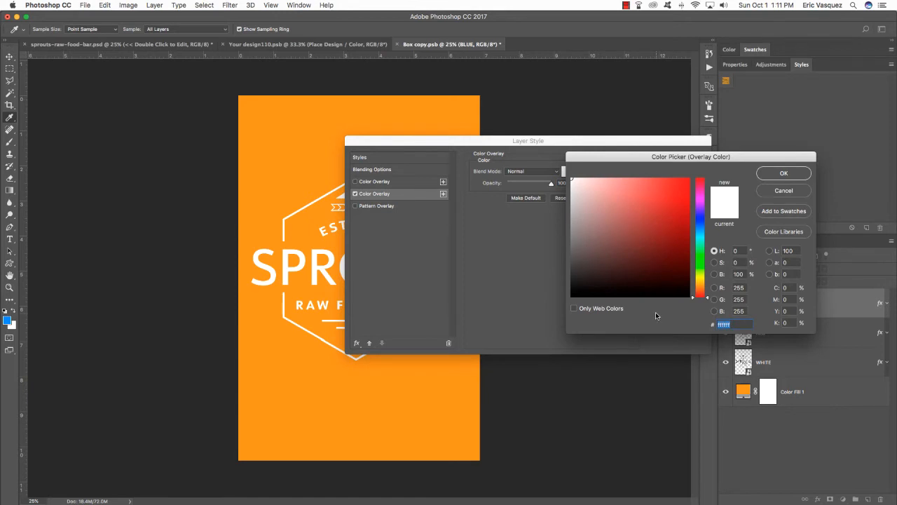
{"action": "type", "text": "23"}
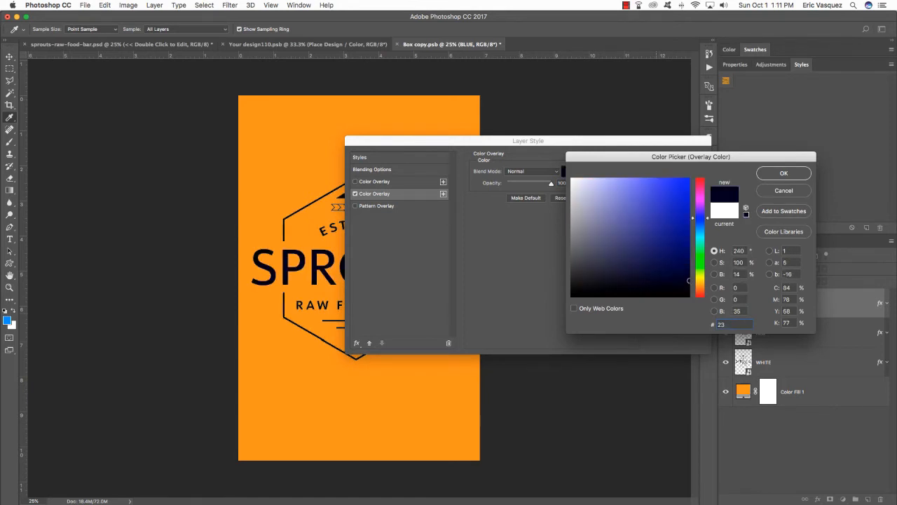
{"action": "type", "text": "7770"}
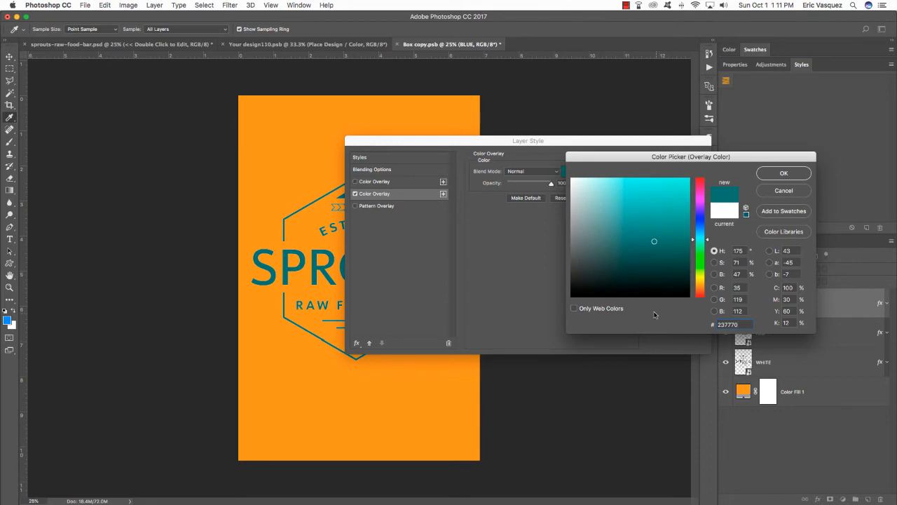
{"action": "left_click", "coordinate": [784, 173]}
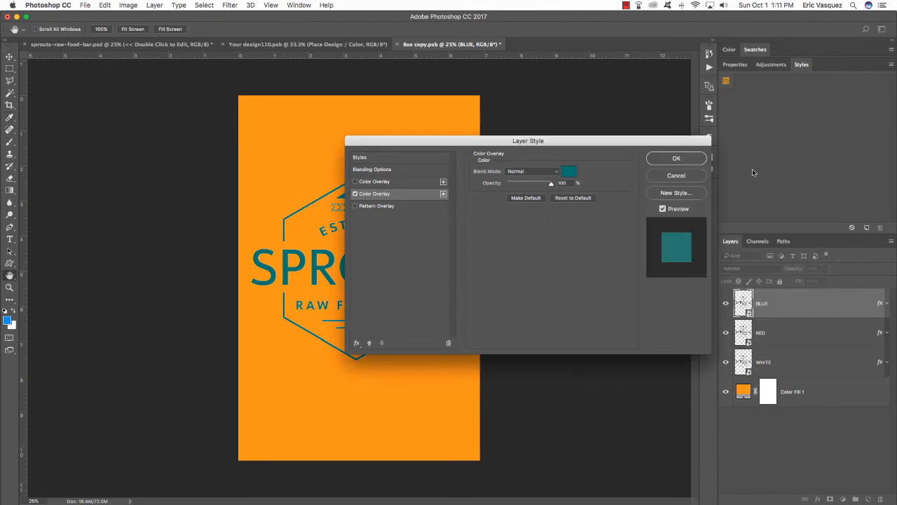
{"action": "left_click", "coordinate": [684, 159]}
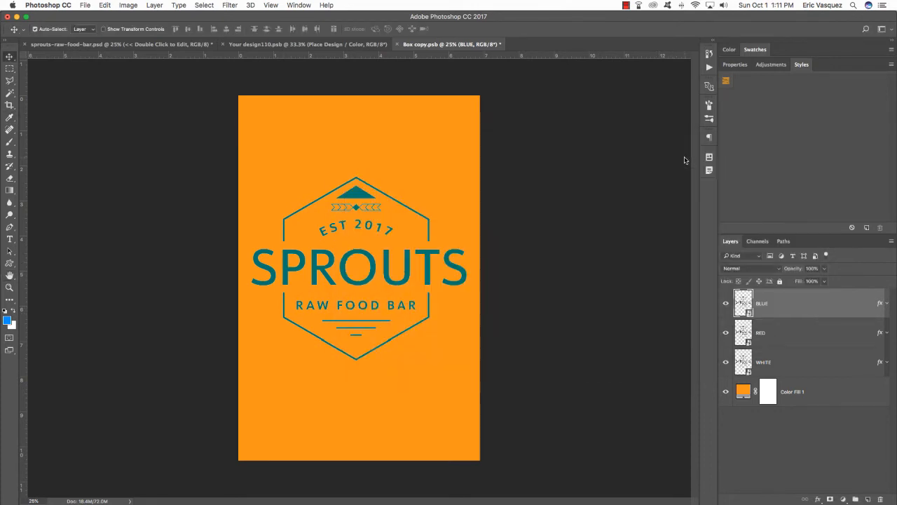
- Set the RED layer's Color Overlay color to dark red #7d1c1c
{"action": "left_click", "coordinate": [821, 334]}
{"action": "double_click", "coordinate": [878, 334]}
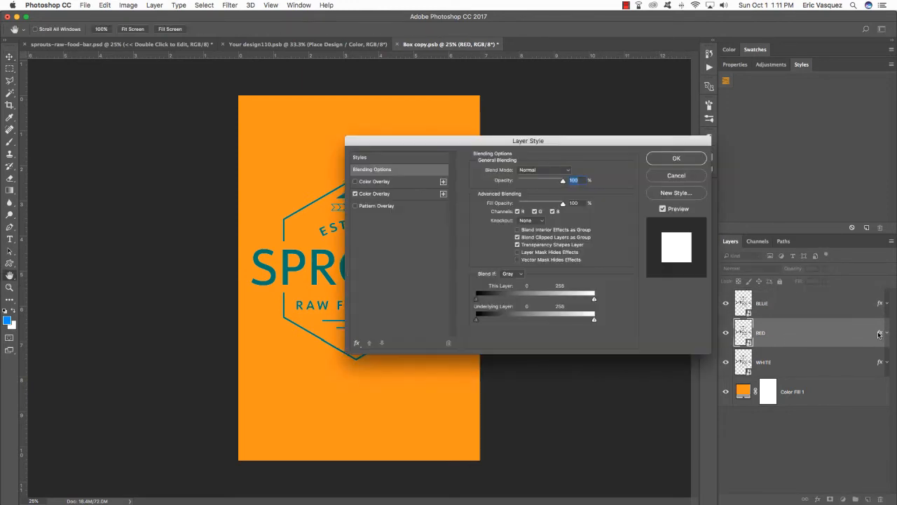
{"action": "left_click", "coordinate": [396, 194]}
{"action": "left_click", "coordinate": [563, 173]}
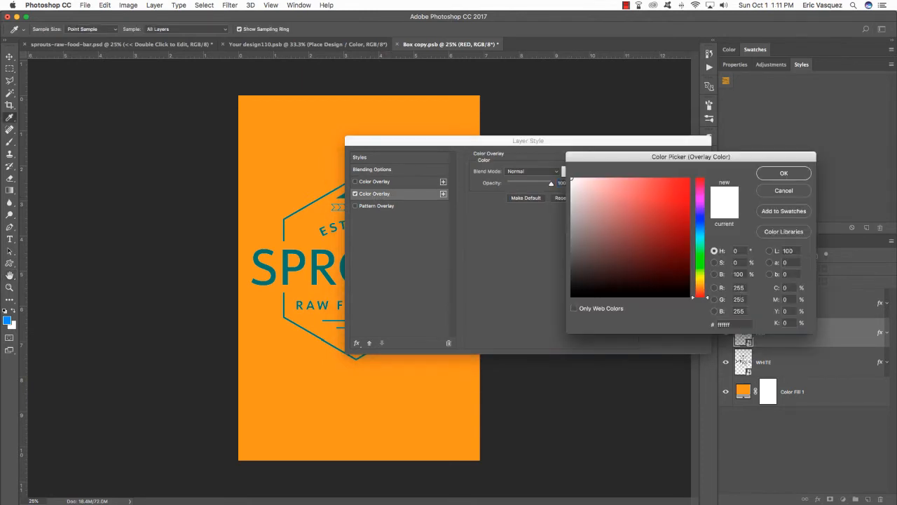
{"action": "left_click", "coordinate": [736, 323]}
{"action": "type", "text": "7"}
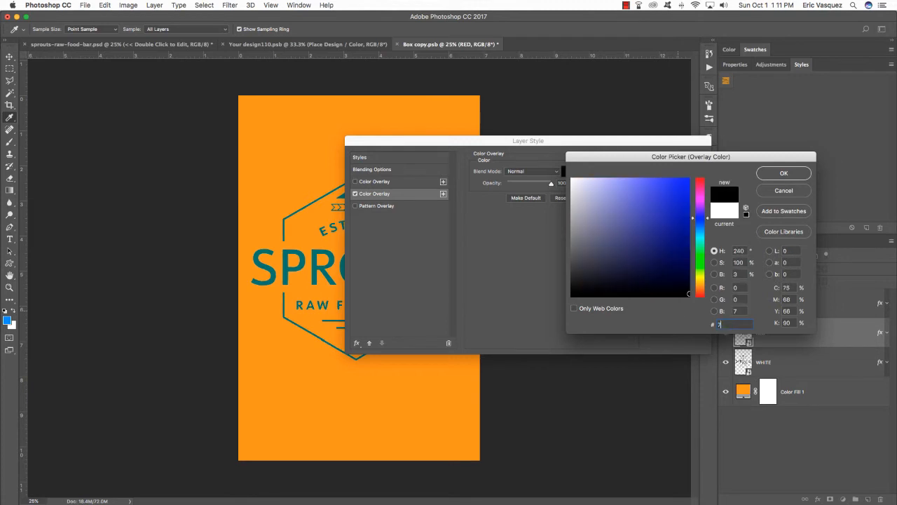
{"action": "type", "text": "d1c"}
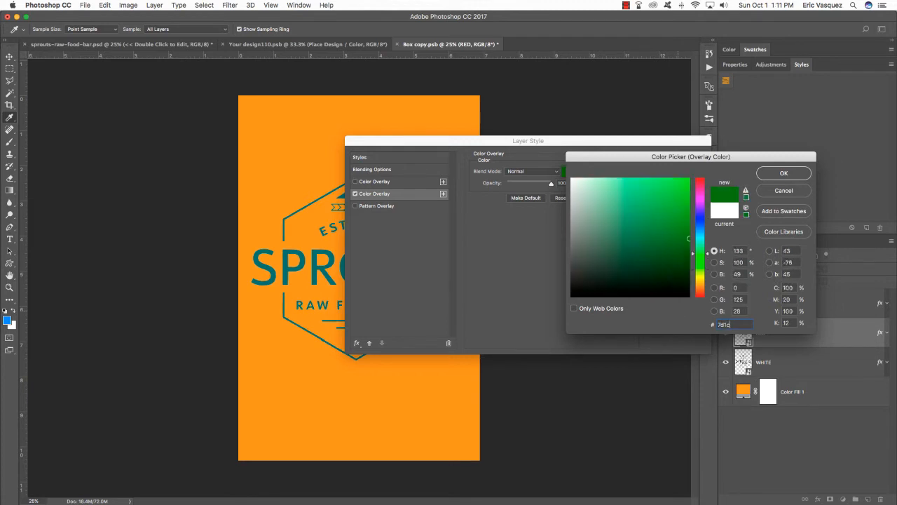
{"action": "type", "text": "1c"}
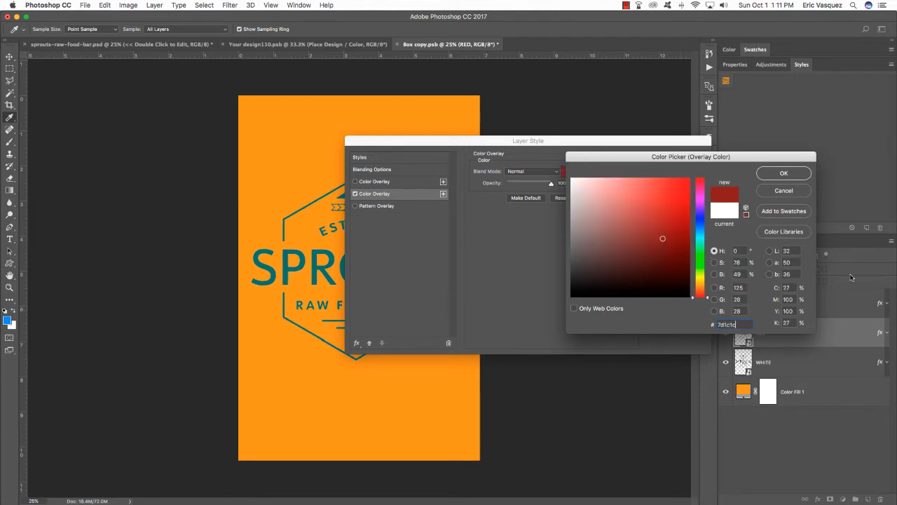
{"action": "left_click", "coordinate": [783, 173]}
{"action": "left_click", "coordinate": [677, 160]}
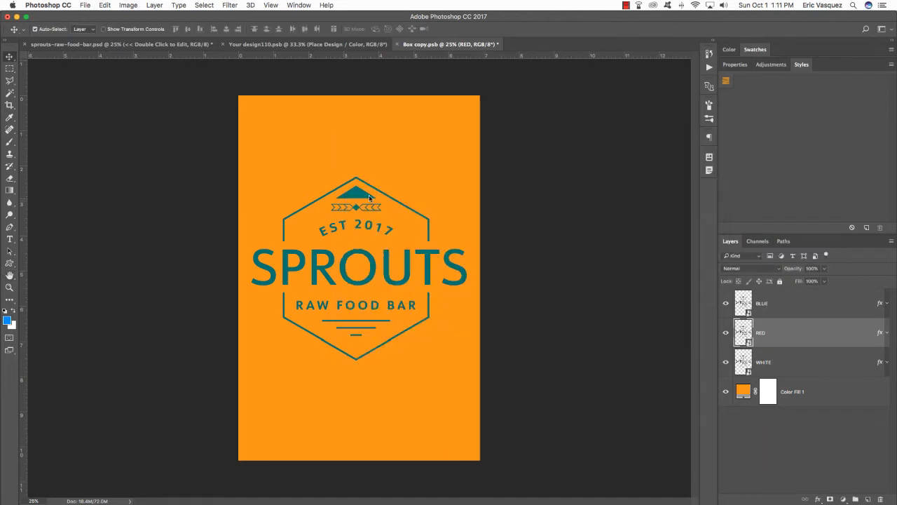
- Add a black layer mask to both the BLUE and RED layers so each is fully hidden
{"action": "left_click", "coordinate": [775, 307]}
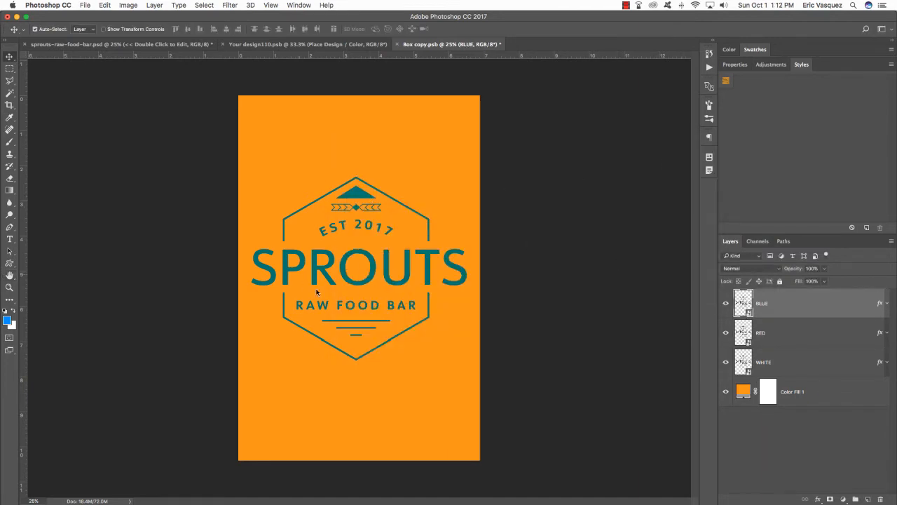
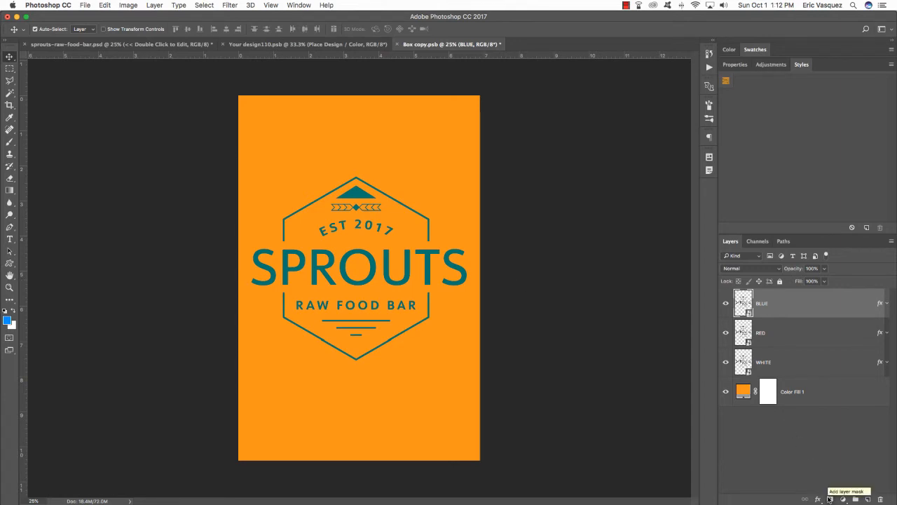
{"action": "left_click", "coordinate": [829, 499], "text": "alt"}
{"action": "left_click", "coordinate": [785, 335]}
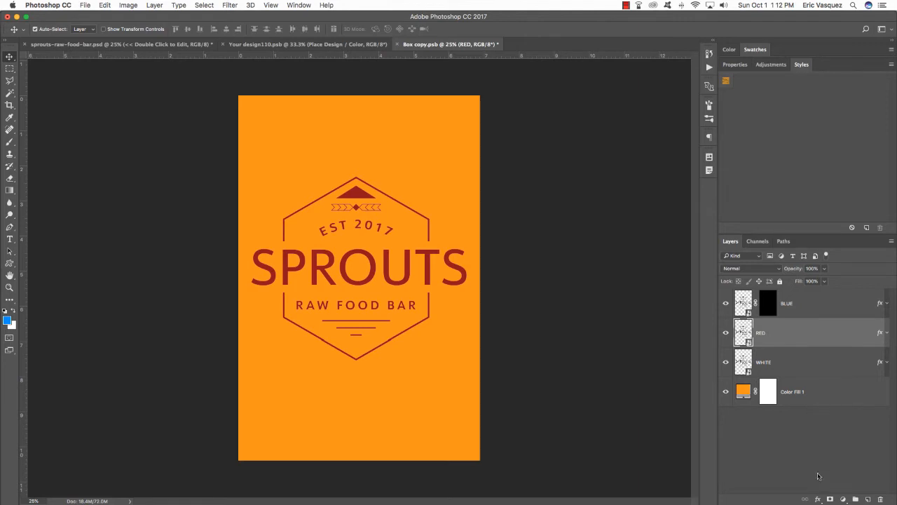
{"action": "left_click", "coordinate": [829, 498], "text": "alt"}
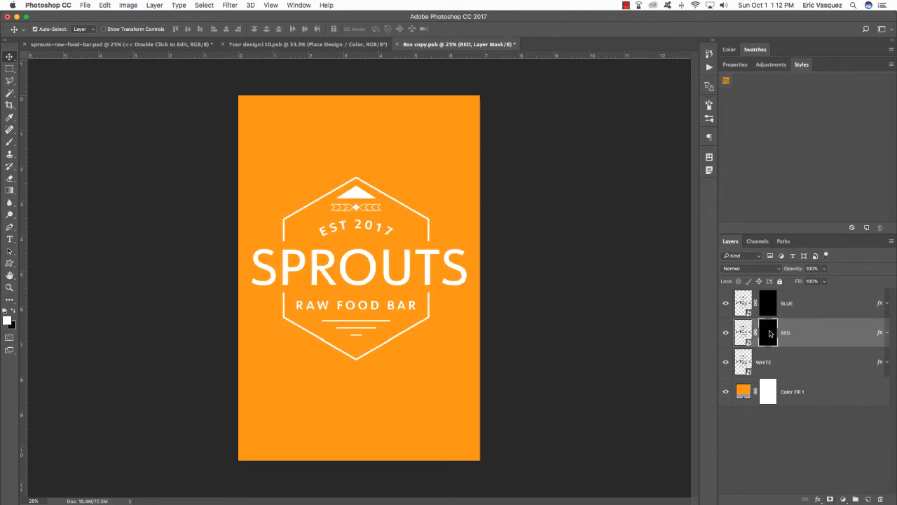
{"action": "left_click", "coordinate": [790, 361]}
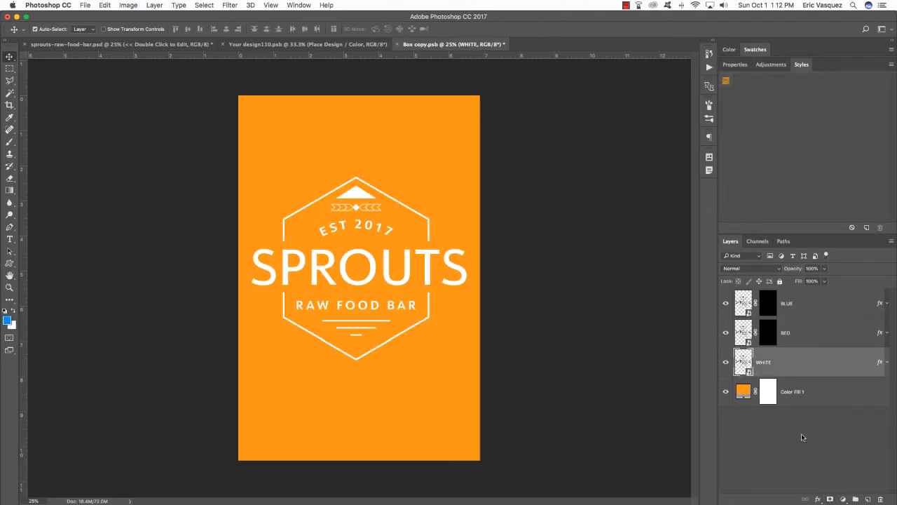
{"action": "left_click", "coordinate": [829, 498]}
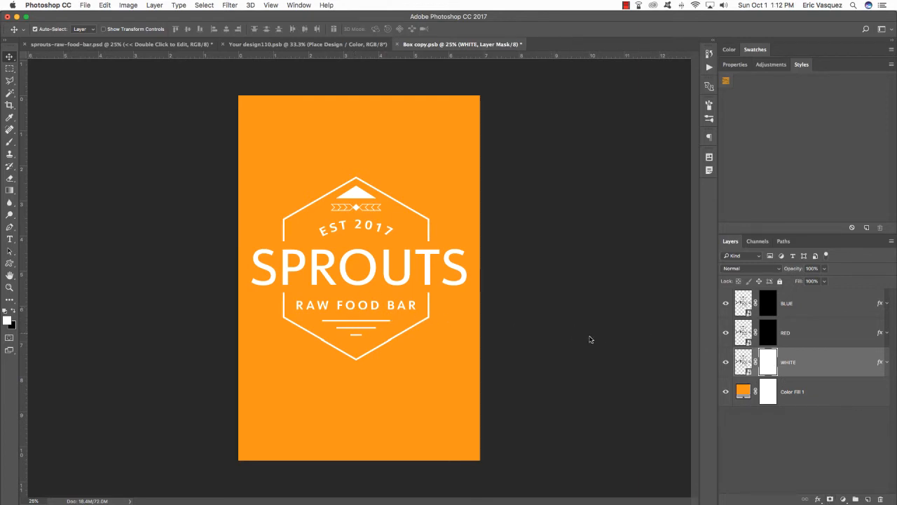
{"action": "key", "text": "super+z"}
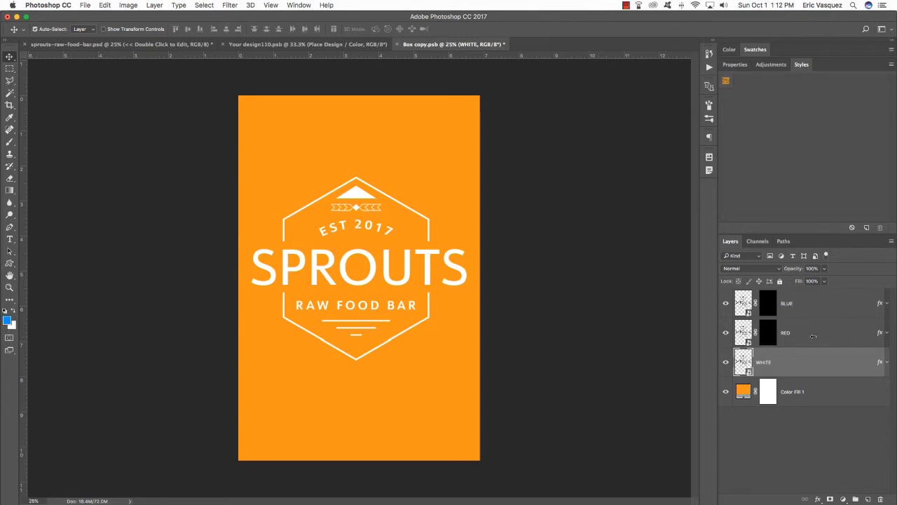
- Paint white with the Brush on the BLUE layer's mask to reveal the teal triangle, arrow ornament and three lines under RAW FOOD BAR
{"action": "left_click", "coordinate": [813, 337]}
{"action": "left_click", "coordinate": [767, 332]}
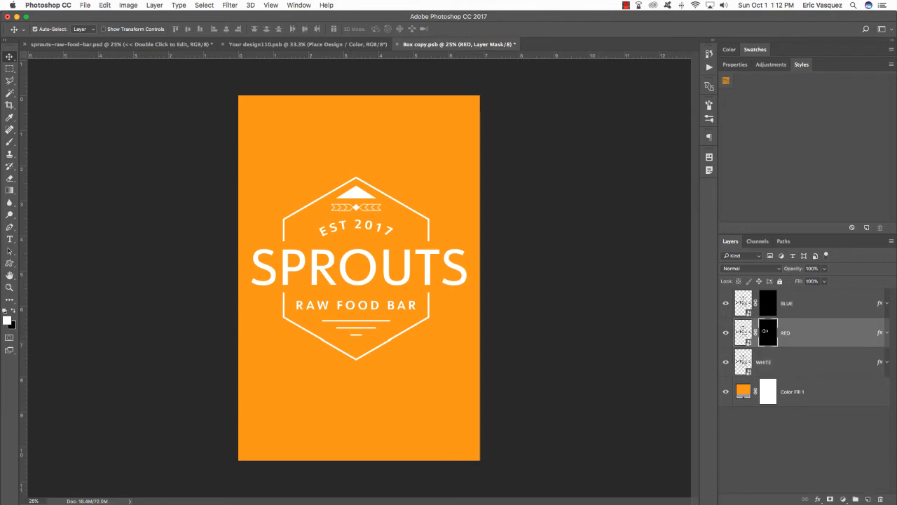
{"action": "key", "text": "b"}
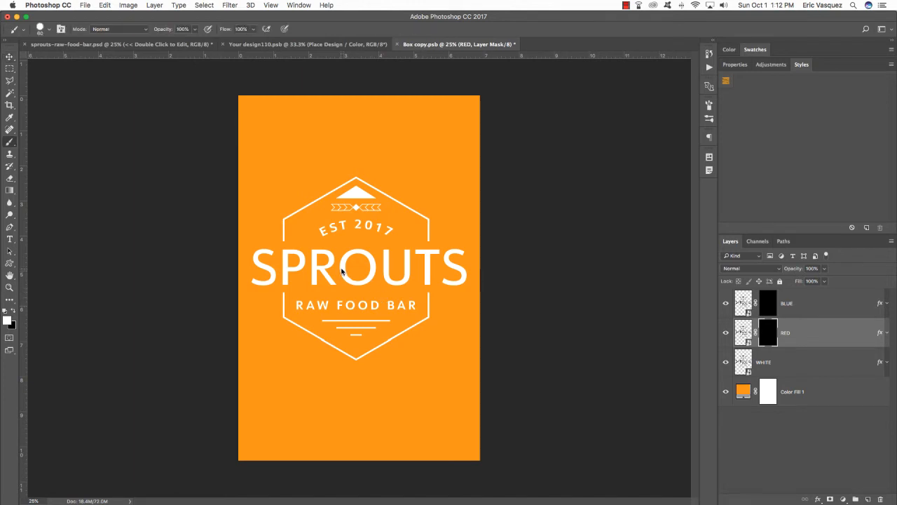
{"action": "left_click", "coordinate": [779, 308]}
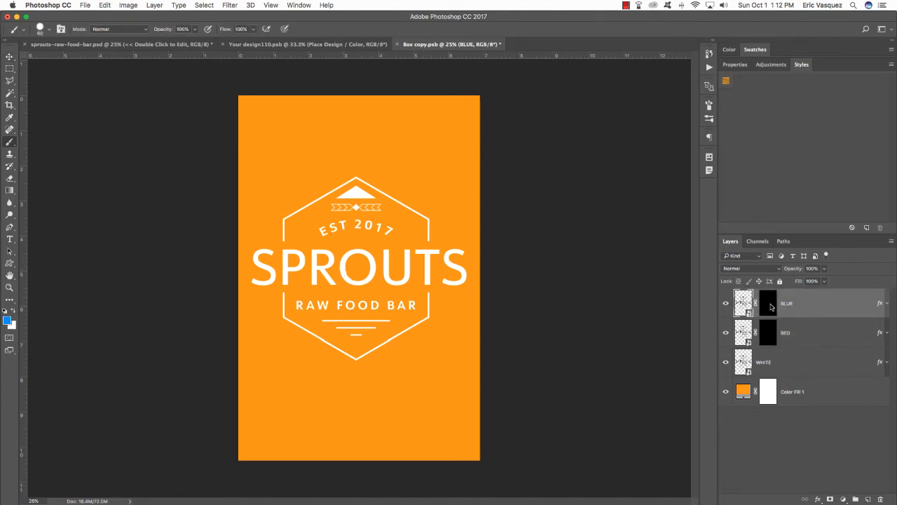
{"action": "left_click", "coordinate": [771, 307]}
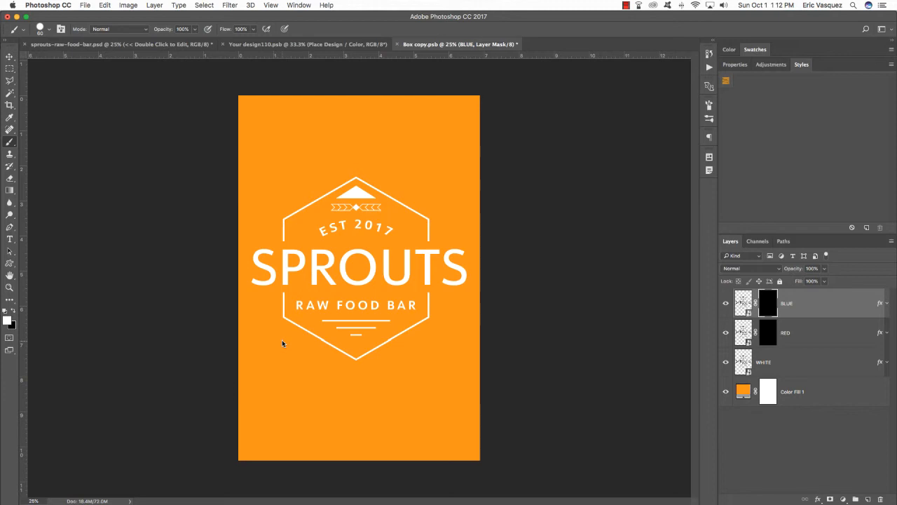
{"action": "key", "text": "x"}
{"action": "key", "text": "x"}
{"action": "key", "text": "x"}
{"action": "key", "text": "x"}
{"action": "key", "text": "bracketright"}
{"action": "key", "text": "bracketright"}
{"action": "key", "text": "bracketright"}
{"action": "mouse_move", "coordinate": [352, 208]}
{"action": "left_mouse_down"}
{"action": "mouse_move", "coordinate": [331, 206]}
{"action": "mouse_move", "coordinate": [382, 209]}
{"action": "mouse_move", "coordinate": [356, 187]}
{"action": "mouse_move", "coordinate": [334, 199]}
{"action": "mouse_move", "coordinate": [367, 199]}
{"action": "mouse_move", "coordinate": [340, 199]}
{"action": "mouse_move", "coordinate": [355, 188]}
{"action": "mouse_move", "coordinate": [361, 197]}
{"action": "mouse_move", "coordinate": [331, 206]}
{"action": "mouse_move", "coordinate": [365, 210]}
{"action": "mouse_move", "coordinate": [326, 208]}
{"action": "mouse_move", "coordinate": [383, 208]}
{"action": "mouse_move", "coordinate": [339, 214]}
{"action": "left_mouse_up"}
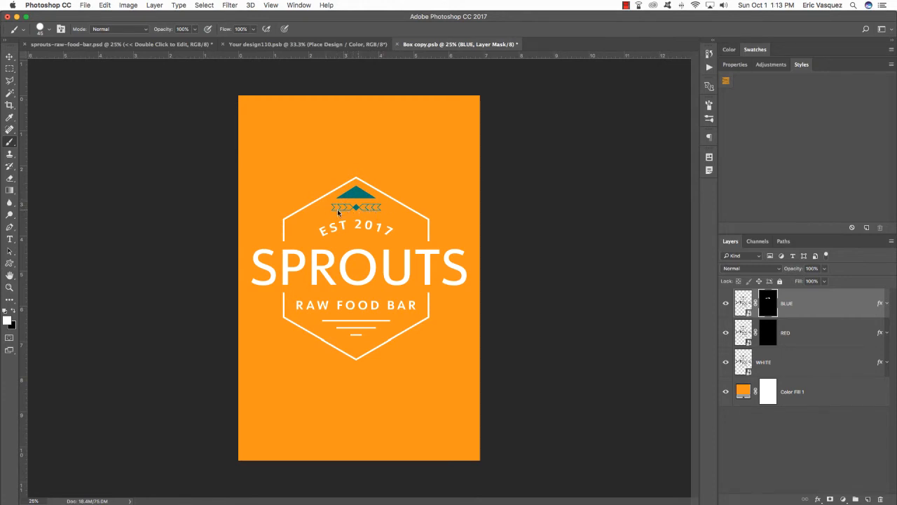
{"action": "mouse_move", "coordinate": [317, 321]}
{"action": "left_mouse_down"}
{"action": "mouse_move", "coordinate": [396, 323]}
{"action": "mouse_move", "coordinate": [335, 328]}
{"action": "left_mouse_up"}
- Paint white on the RED layer's mask to reveal the hexagon outline, EST 2017 and RAW FOOD BAR in red
{"action": "left_click", "coordinate": [807, 329]}
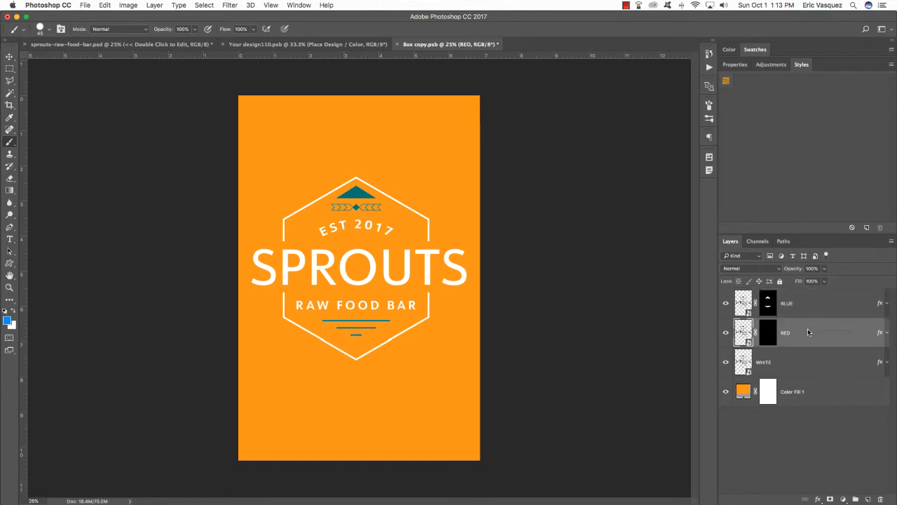
{"action": "left_click", "coordinate": [769, 334]}
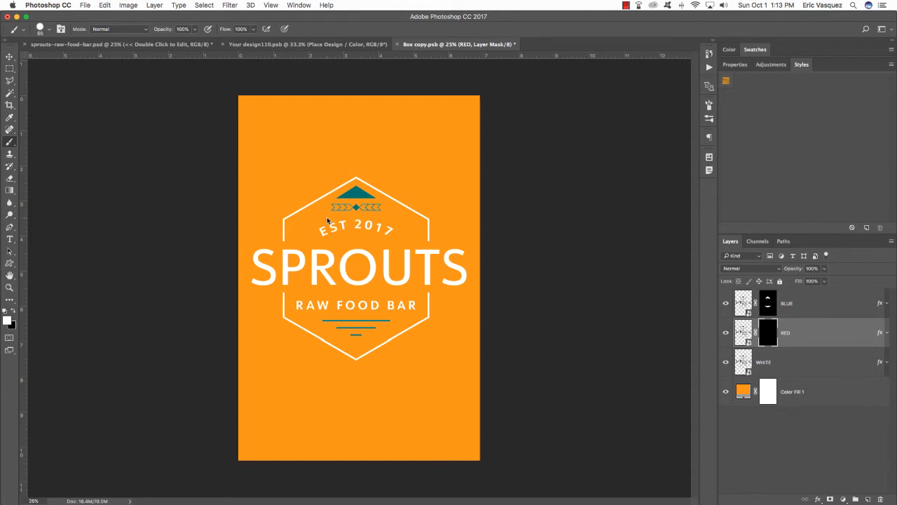
{"action": "mouse_move", "coordinate": [283, 241]}
{"action": "left_mouse_down"}
{"action": "mouse_move", "coordinate": [296, 211]}
{"action": "mouse_move", "coordinate": [314, 202]}
{"action": "mouse_move", "coordinate": [280, 224]}
{"action": "mouse_move", "coordinate": [359, 175]}
{"action": "mouse_move", "coordinate": [430, 221]}
{"action": "mouse_move", "coordinate": [425, 332]}
{"action": "mouse_move", "coordinate": [429, 315]}
{"action": "mouse_move", "coordinate": [349, 362]}
{"action": "mouse_move", "coordinate": [397, 337]}
{"action": "mouse_move", "coordinate": [356, 362]}
{"action": "mouse_move", "coordinate": [283, 319]}
{"action": "mouse_move", "coordinate": [320, 341]}
{"action": "mouse_move", "coordinate": [284, 316]}
{"action": "mouse_move", "coordinate": [285, 294]}
{"action": "mouse_move", "coordinate": [288, 323]}
{"action": "mouse_move", "coordinate": [354, 356]}
{"action": "mouse_move", "coordinate": [306, 304]}
{"action": "mouse_move", "coordinate": [293, 304]}
{"action": "mouse_move", "coordinate": [409, 304]}
{"action": "left_mouse_up"}
{"action": "mouse_move", "coordinate": [320, 234]}
{"action": "left_mouse_down"}
{"action": "mouse_move", "coordinate": [393, 228]}
{"action": "mouse_move", "coordinate": [311, 233]}
{"action": "mouse_move", "coordinate": [404, 232]}
{"action": "mouse_move", "coordinate": [308, 225]}
{"action": "left_mouse_up"}
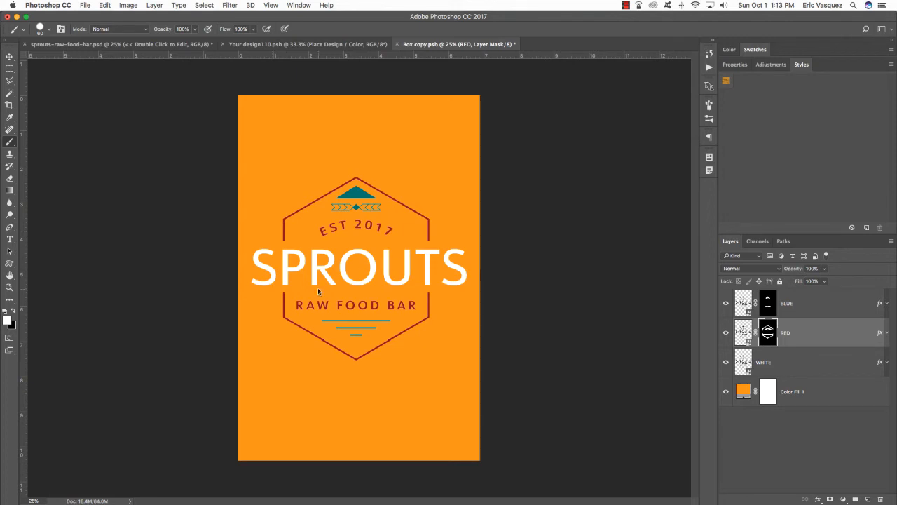
{"action": "key", "text": "v"}
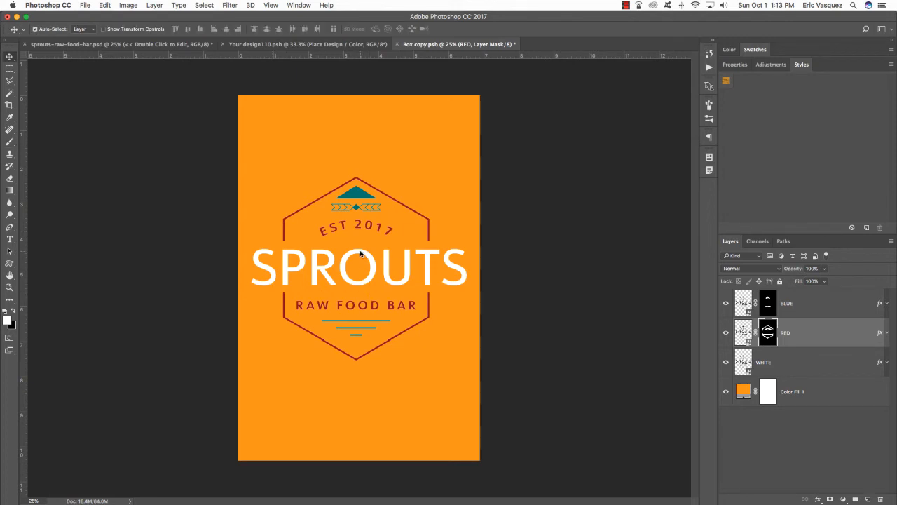
- Mask the WHITE layer to a rectangular marquee selection around the SPROUTS lettering, and save Box copy.psb
{"action": "key", "text": "super+plus"}
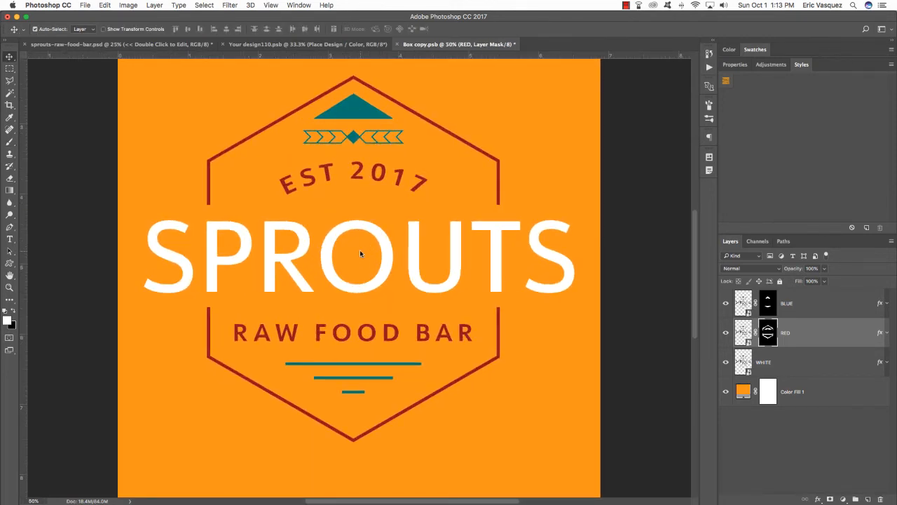
{"action": "scroll", "coordinate": [381, 249], "scroll_direction": "up", "scroll_amount": 2}
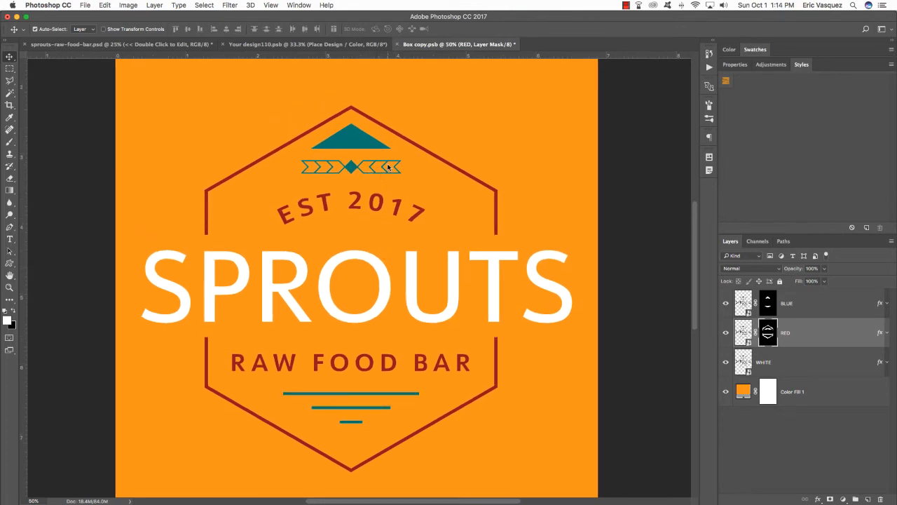
{"action": "left_click", "coordinate": [821, 365]}
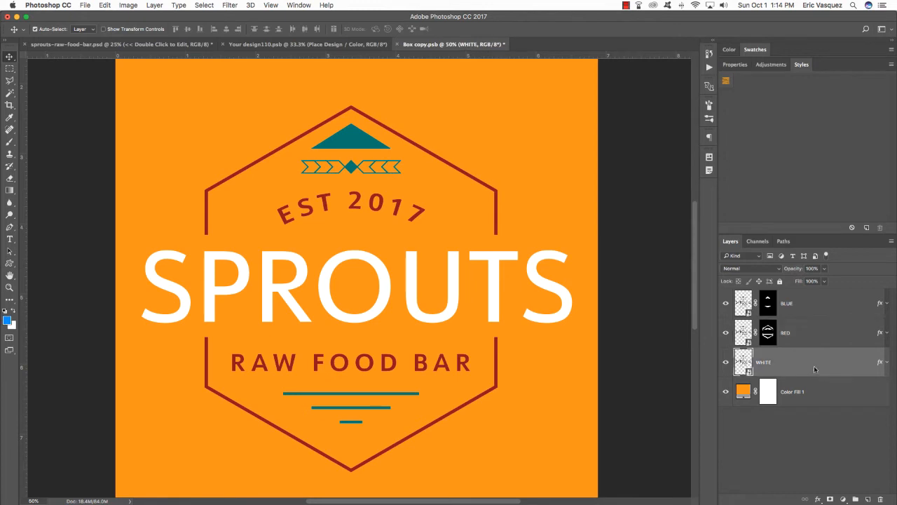
{"action": "key", "text": "m"}
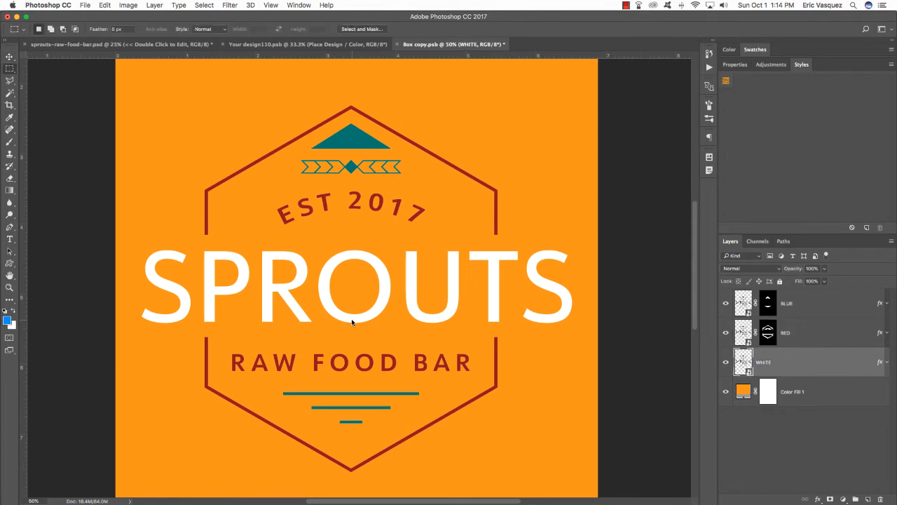
{"action": "left_click_drag", "start_coordinate": [356, 281], "coordinate": [332, 284]}
{"action": "left_click_drag", "start_coordinate": [103, 250], "coordinate": [559, 332]}
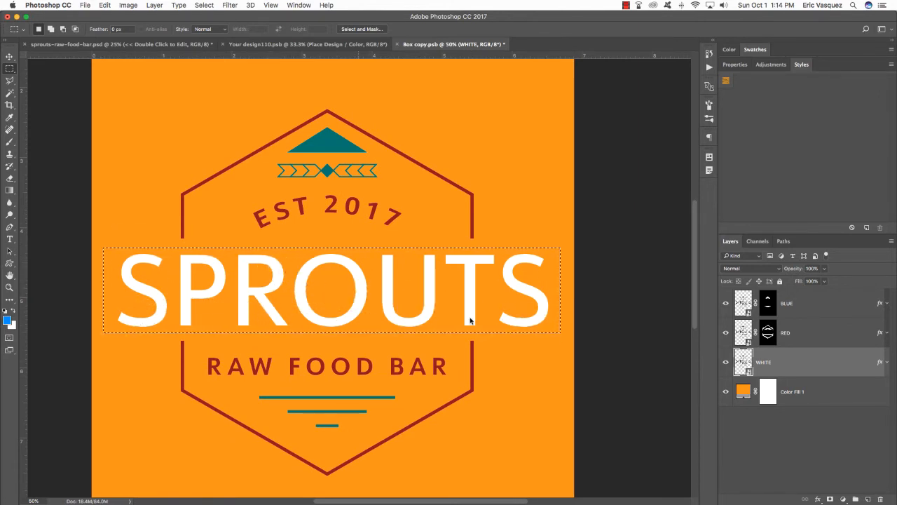
{"action": "left_click", "coordinate": [830, 499]}
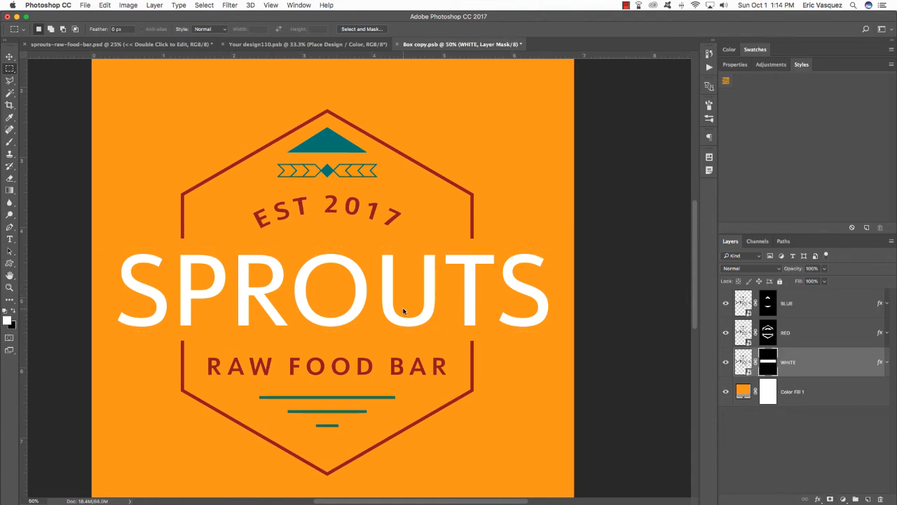
{"action": "key", "text": "v"}
{"action": "key", "text": "super+0"}
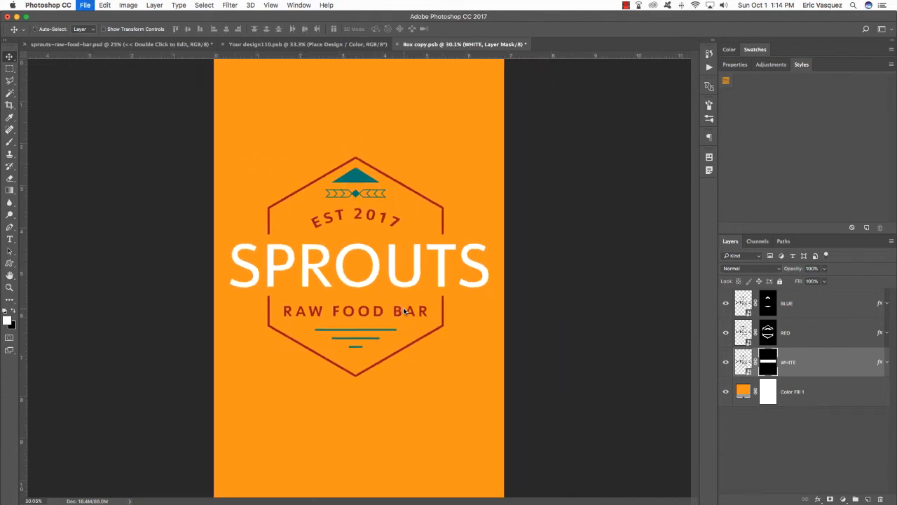
- Group the BLUE, RED and WHITE layers, name the group LOGO, and save Box copy.psb
{"action": "left_click", "coordinate": [749, 370]}
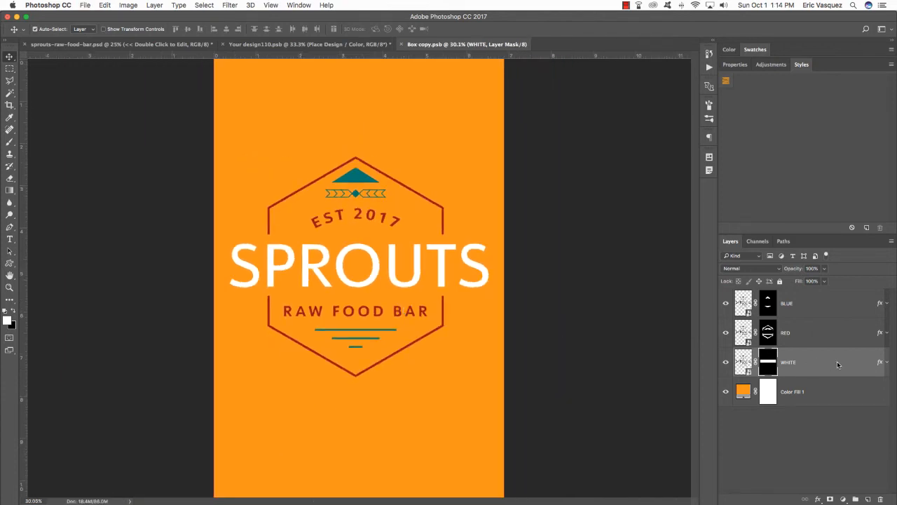
{"action": "left_click", "coordinate": [840, 303], "text": "shift"}
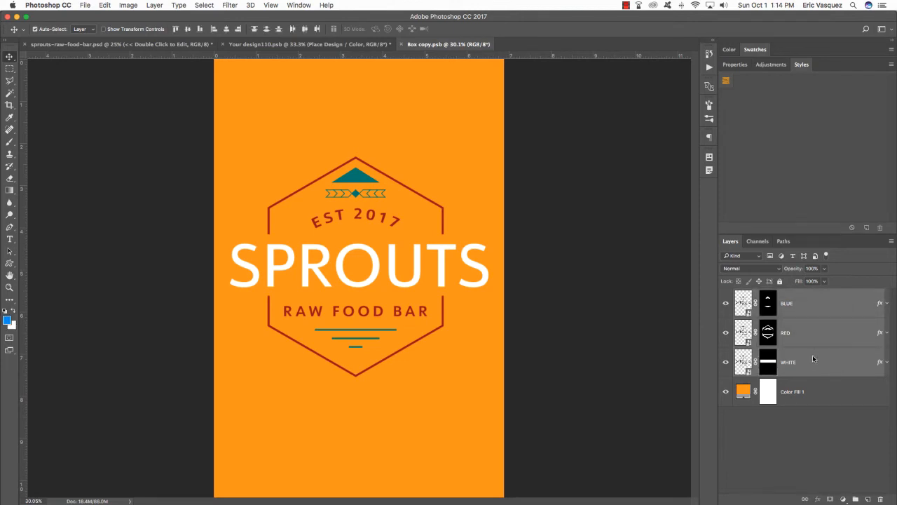
{"action": "key", "text": "super+g"}
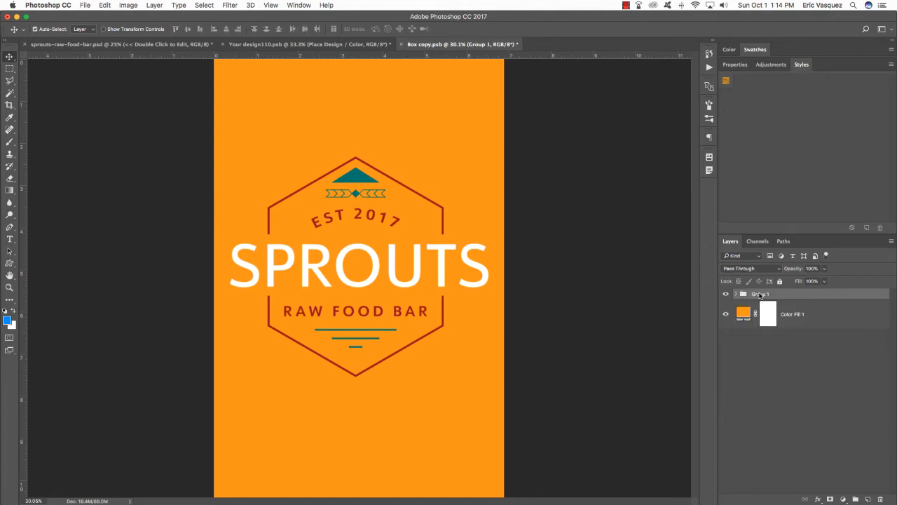
{"action": "double_click", "coordinate": [760, 294]}
{"action": "type", "text": "LOGO"}
{"action": "key", "text": "Return"}
{"action": "key", "text": "super+s"}
- Switch to the Custom Shape tool in Shape mode
{"action": "key", "text": "u"}
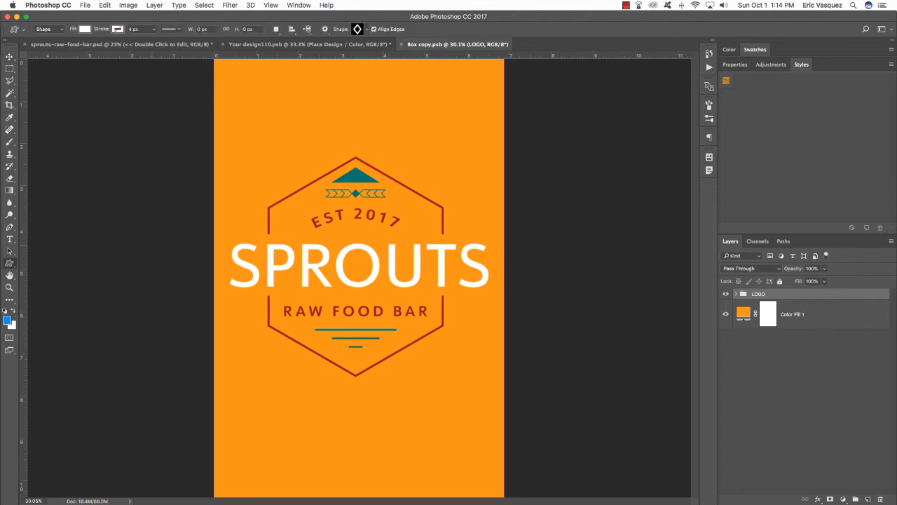
{"action": "left_click", "coordinate": [10, 264]}
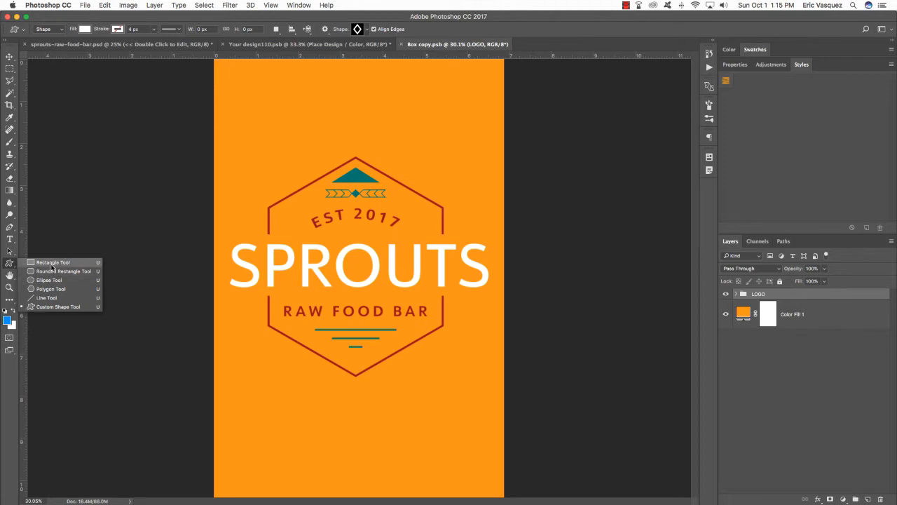
{"action": "left_click", "coordinate": [70, 308]}
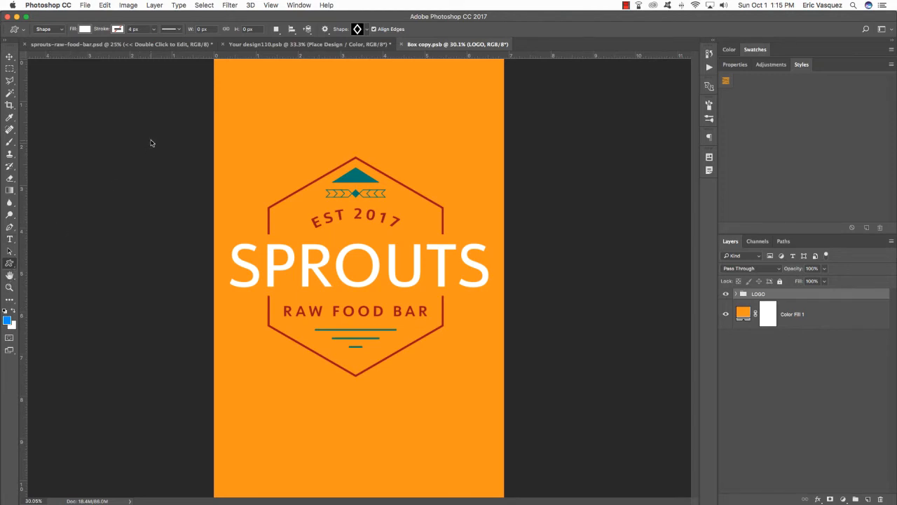
- Browse the custom shape presets and the list of shape sets available for loading
{"action": "left_click", "coordinate": [367, 30]}
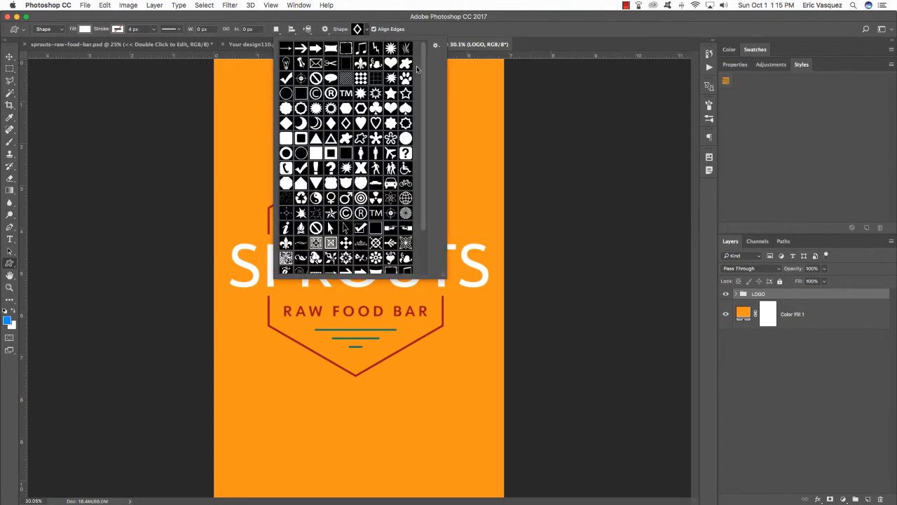
{"action": "mouse_move", "coordinate": [424, 61]}
{"action": "left_mouse_down"}
{"action": "mouse_move", "coordinate": [424, 148]}
{"action": "mouse_move", "coordinate": [422, 59]}
{"action": "left_mouse_up"}
{"action": "left_click", "coordinate": [436, 46]}
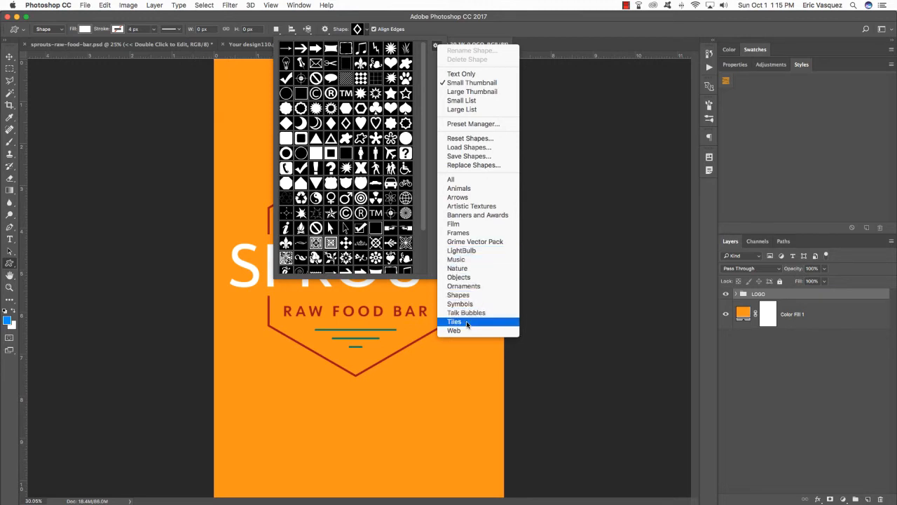
{"action": "left_click", "coordinate": [425, 82]}
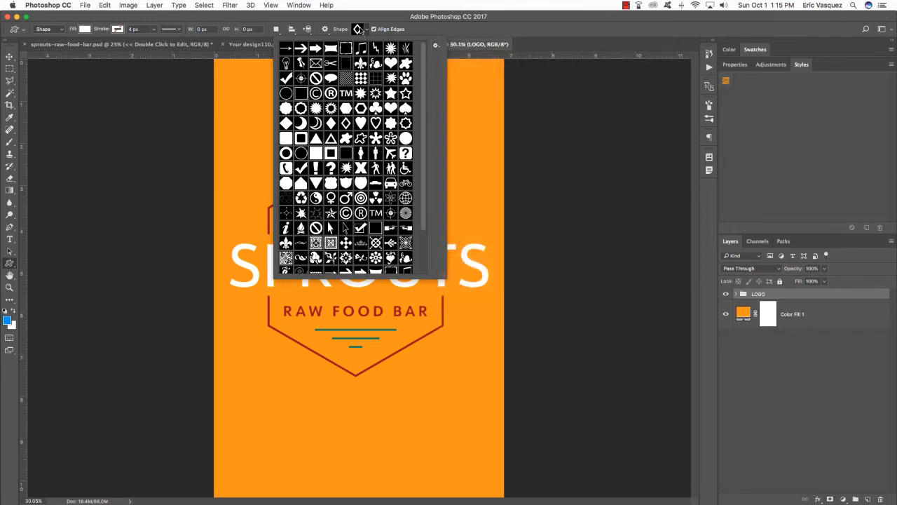
{"action": "scroll", "coordinate": [346, 128], "scroll_direction": "down", "scroll_amount": 1}
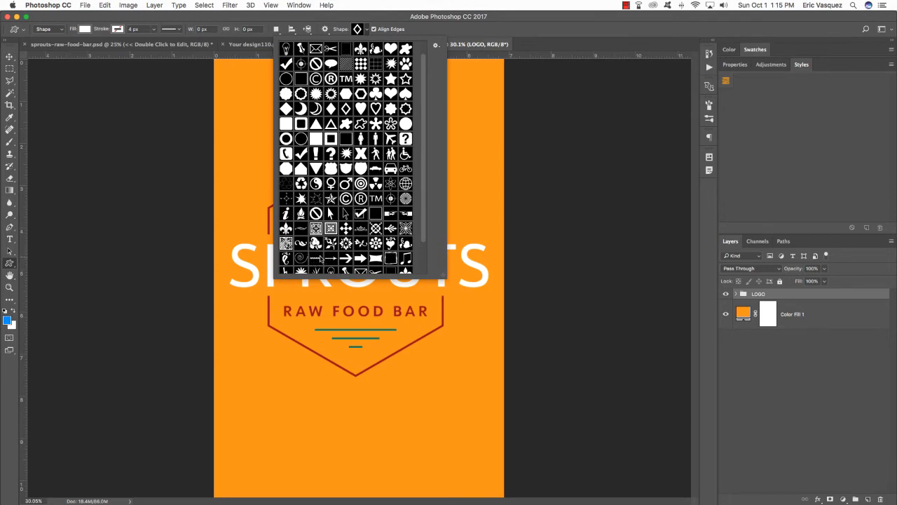
{"action": "scroll", "coordinate": [423, 218], "scroll_direction": "up", "scroll_amount": 1}
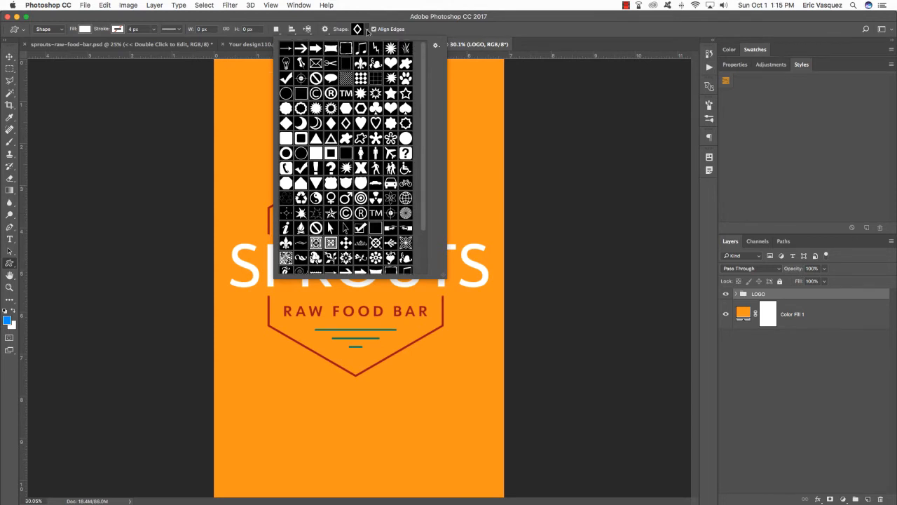
{"action": "left_click", "coordinate": [366, 29]}
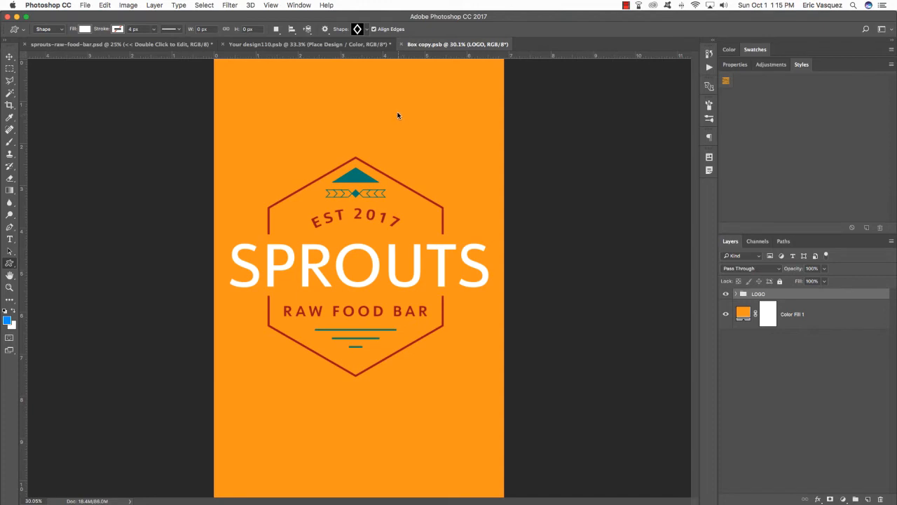
- Draw a white diamond frame about 173 px tall above the logo, scale it to 57.2%, rotate it about 53°, and move it near the canvas's upper-right corner
{"action": "left_click_drag", "start_coordinate": [392, 94], "coordinate": [412, 117]}
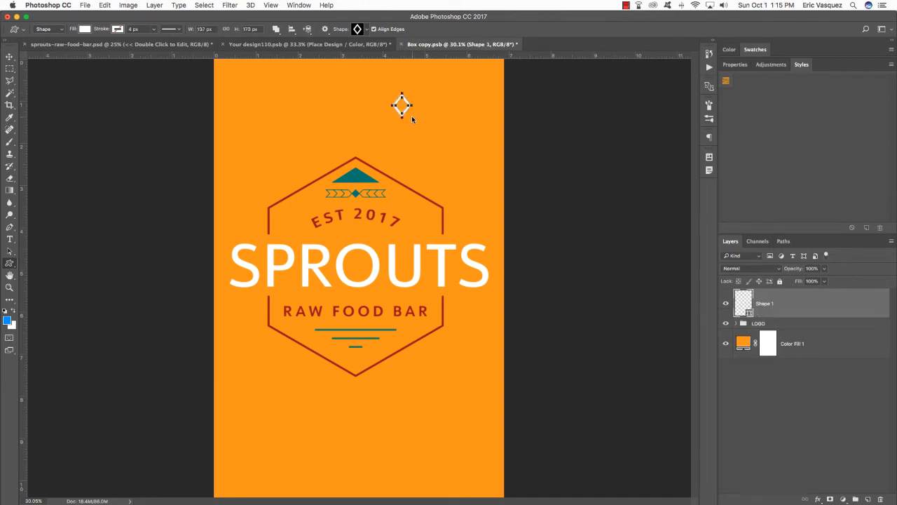
{"action": "key", "text": "v"}
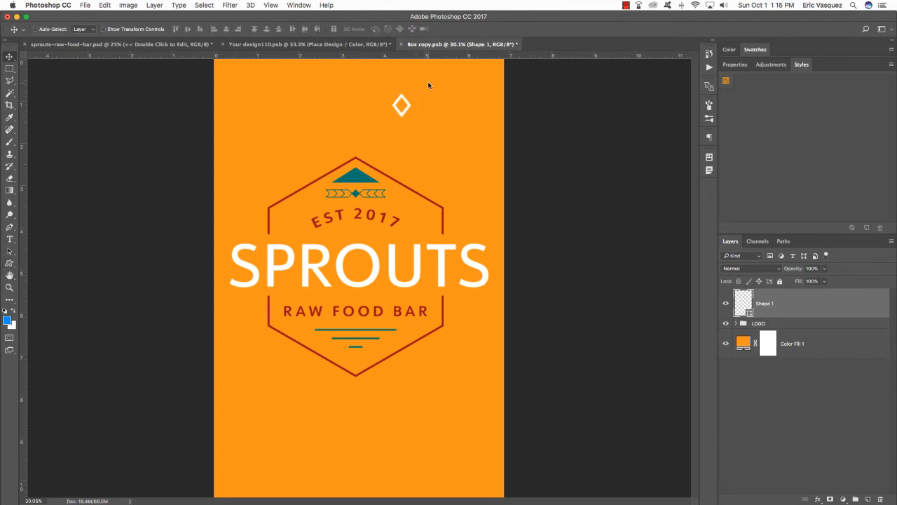
{"action": "key", "text": "ctrl+t"}
{"action": "left_click_drag", "start_coordinate": [428, 81], "coordinate": [471, 95]}
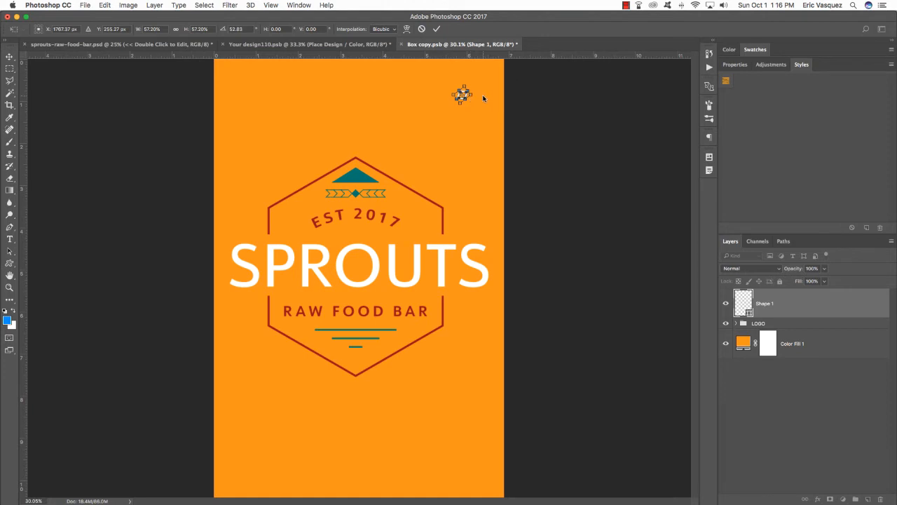
{"action": "key", "text": "Return"}
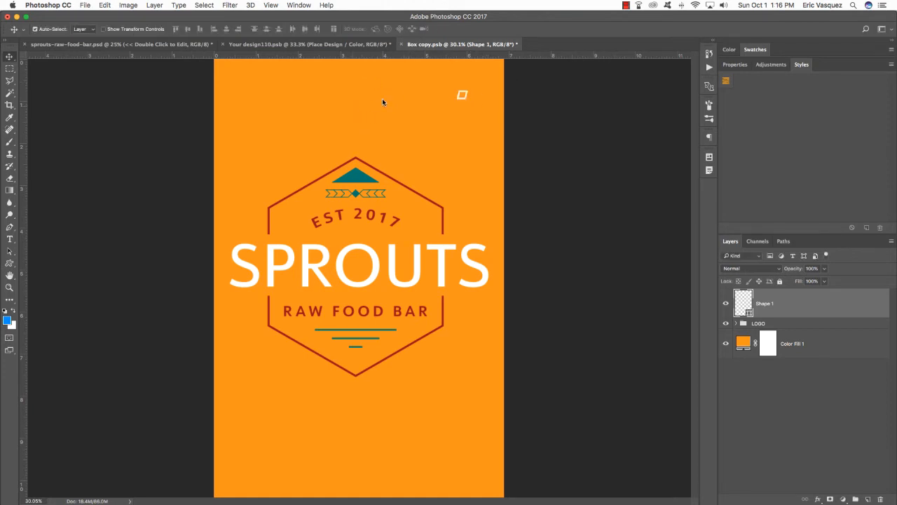
- On a new layer, draw a diamond frame about 180 by 237 px, rotate it about -30°, and place it below the logo's lower-left edge
{"action": "key", "text": "a"}
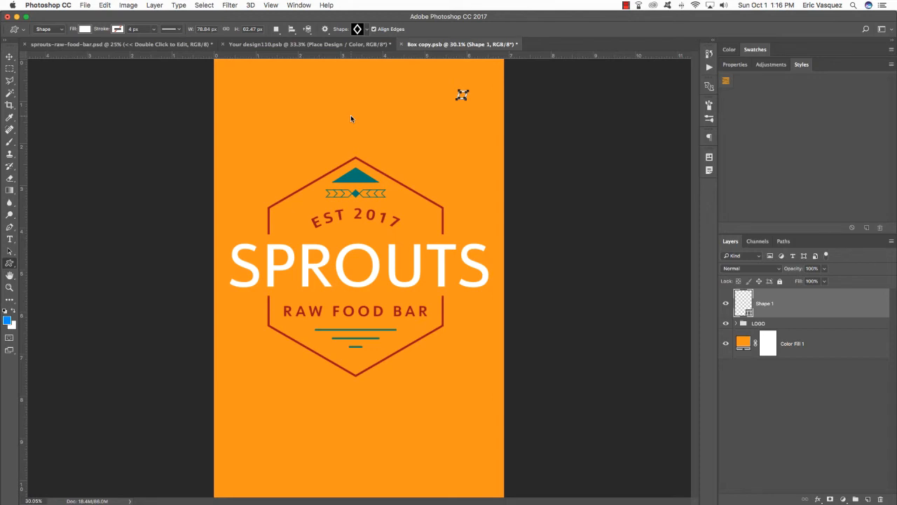
{"action": "key", "text": "super+alt+shift+n"}
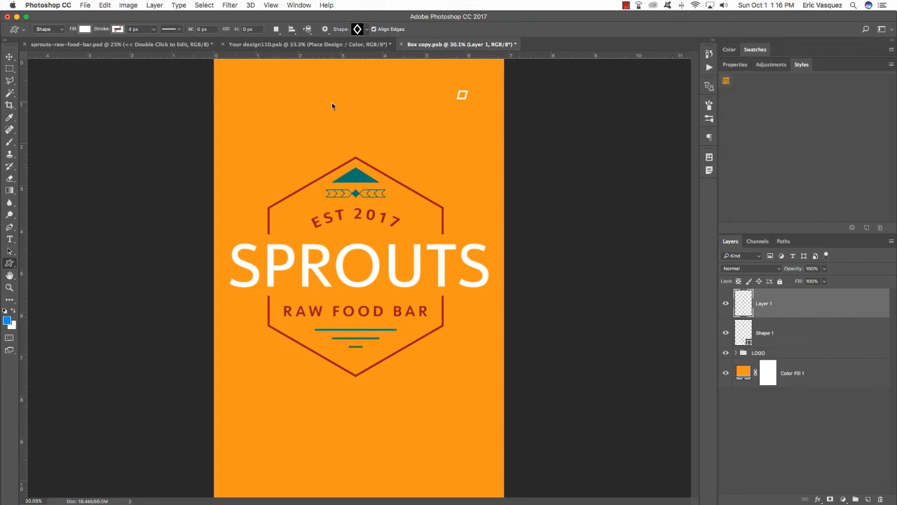
{"action": "left_click_drag", "start_coordinate": [310, 99], "coordinate": [337, 128]}
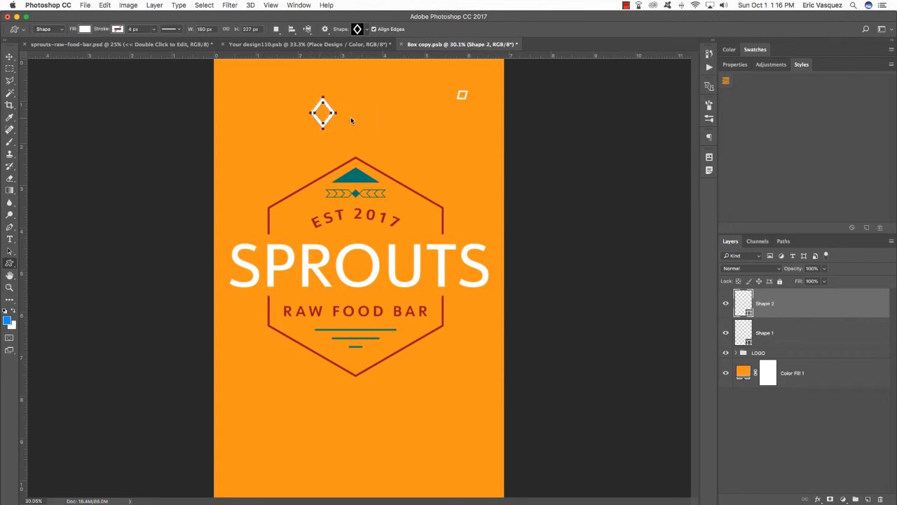
{"action": "key", "text": "v"}
{"action": "key", "text": "ctrl+t"}
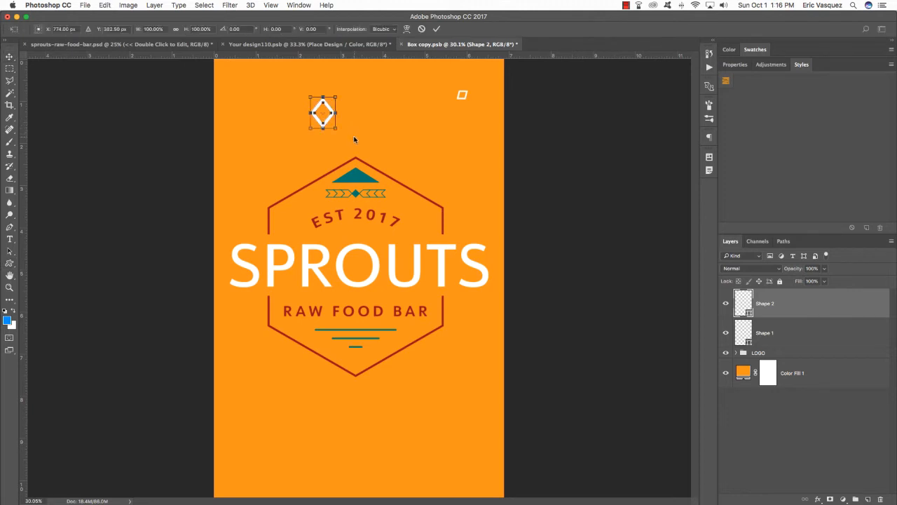
{"action": "left_click_drag", "start_coordinate": [354, 133], "coordinate": [278, 416]}
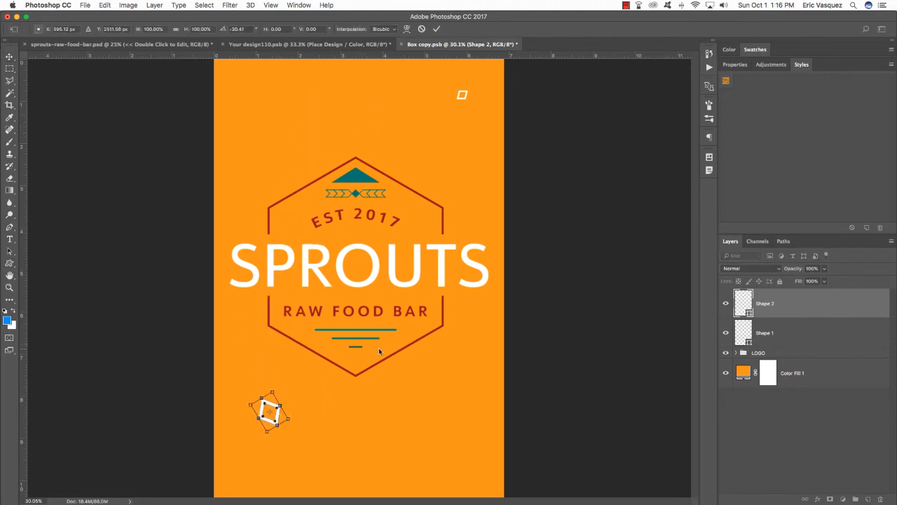
{"action": "key", "text": "Return"}
{"action": "key", "text": "u"}
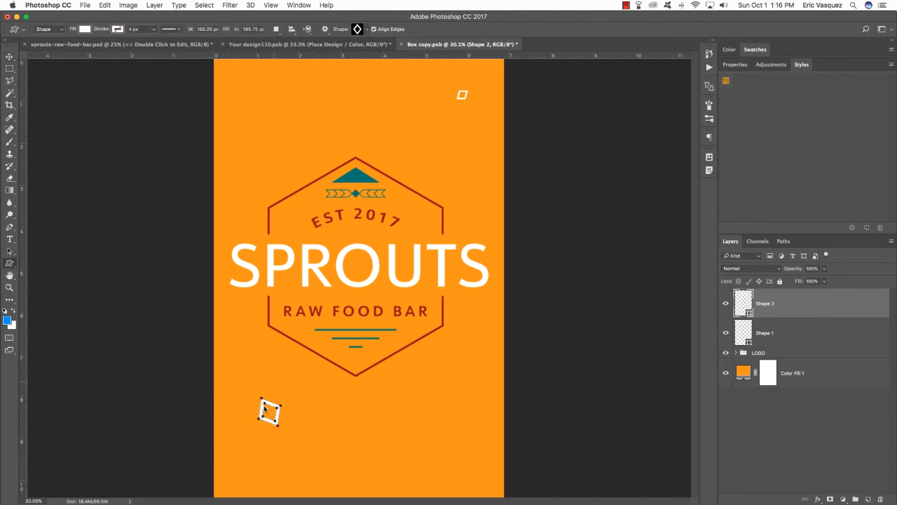
- Recolor the diamond outline below the logo with the teal sampled from the logo's triangle (#237770)
{"action": "left_click", "coordinate": [85, 30]}
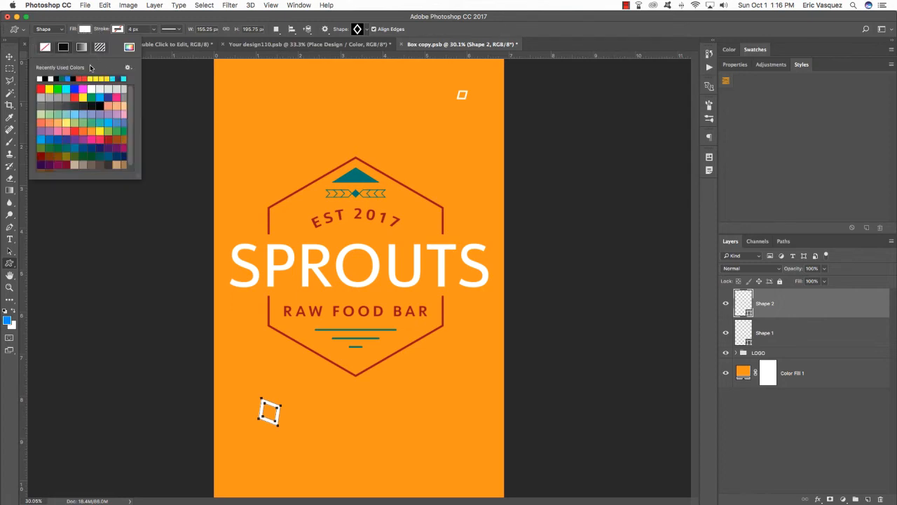
{"action": "left_click", "coordinate": [130, 48]}
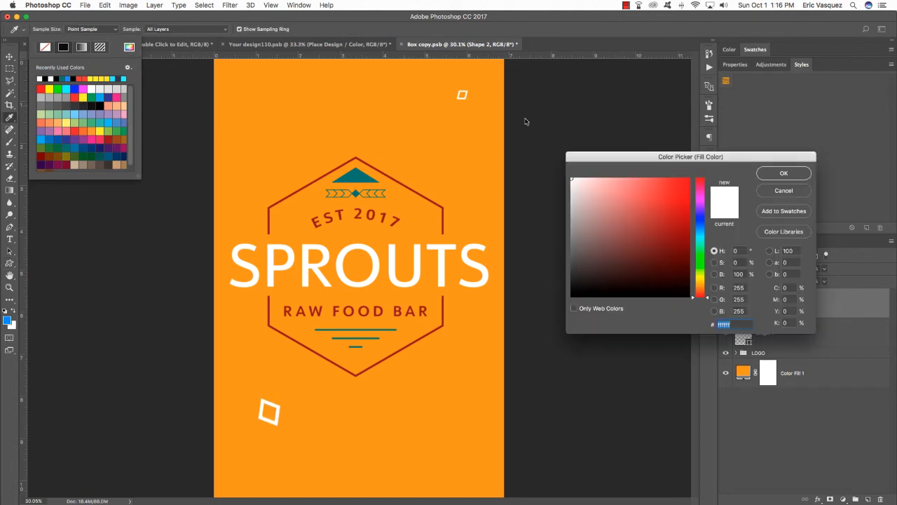
{"action": "left_click_drag", "start_coordinate": [582, 157], "coordinate": [453, 129]}
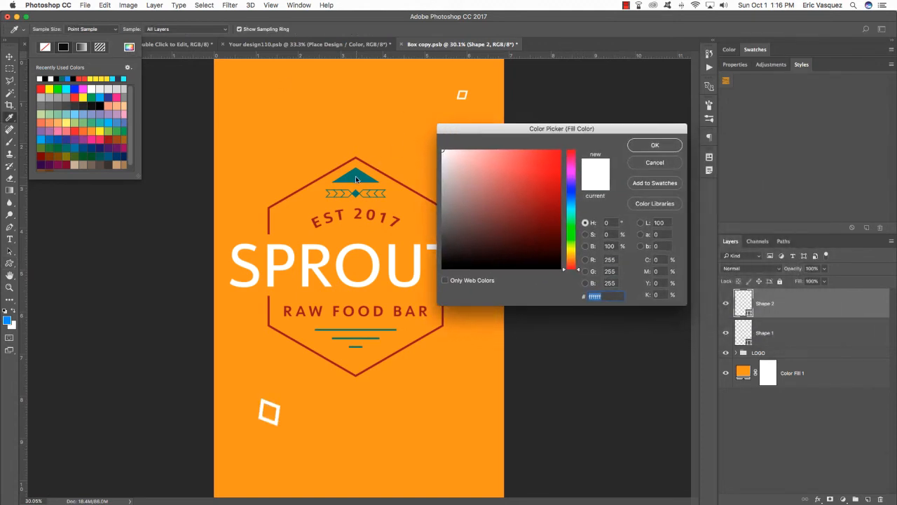
{"action": "left_click", "coordinate": [354, 179]}
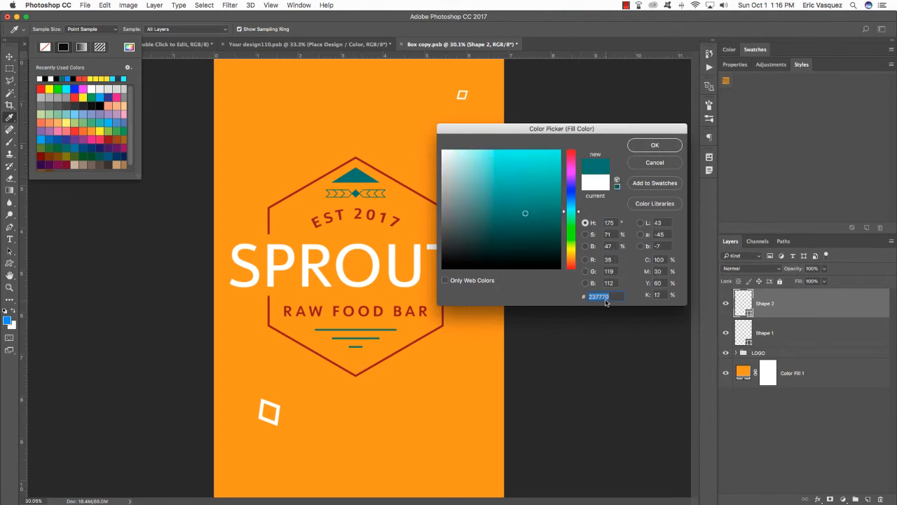
{"action": "left_click", "coordinate": [654, 145]}
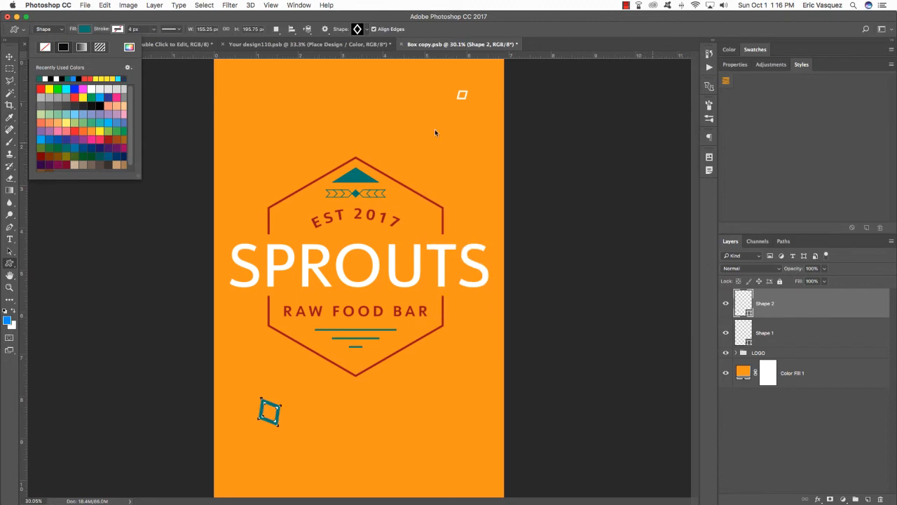
{"action": "left_click", "coordinate": [9, 56]}
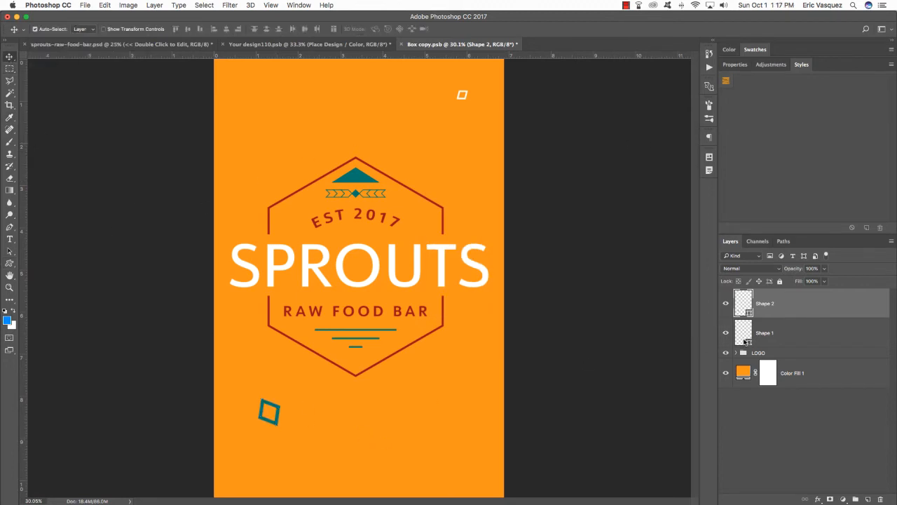
- Add a small white diamond outline on a new layer below the logo's lower right side and rotate it 24°
{"action": "key", "text": "super+alt+shift+n"}
{"action": "key", "text": "u"}
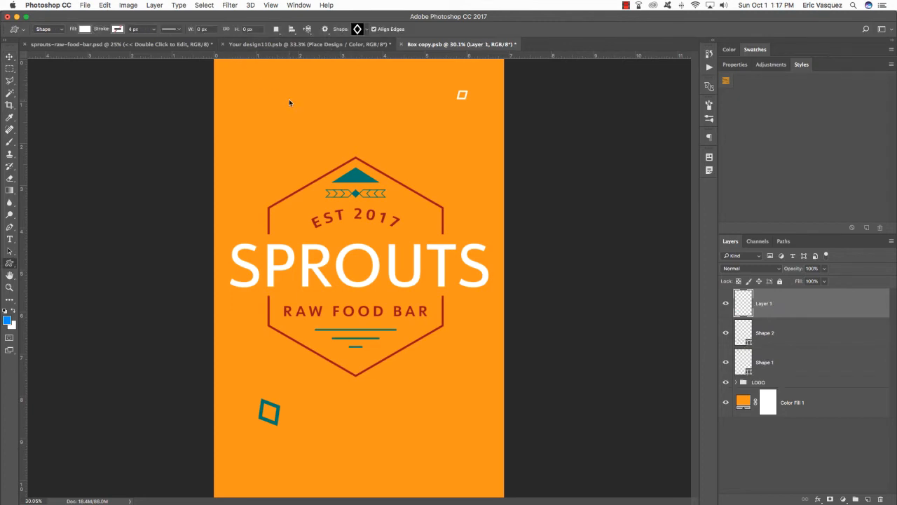
{"action": "left_click_drag", "start_coordinate": [289, 98], "coordinate": [417, 432]}
{"action": "key", "text": "v"}
{"action": "key", "text": "super+t"}
{"action": "key", "text": "Return"}
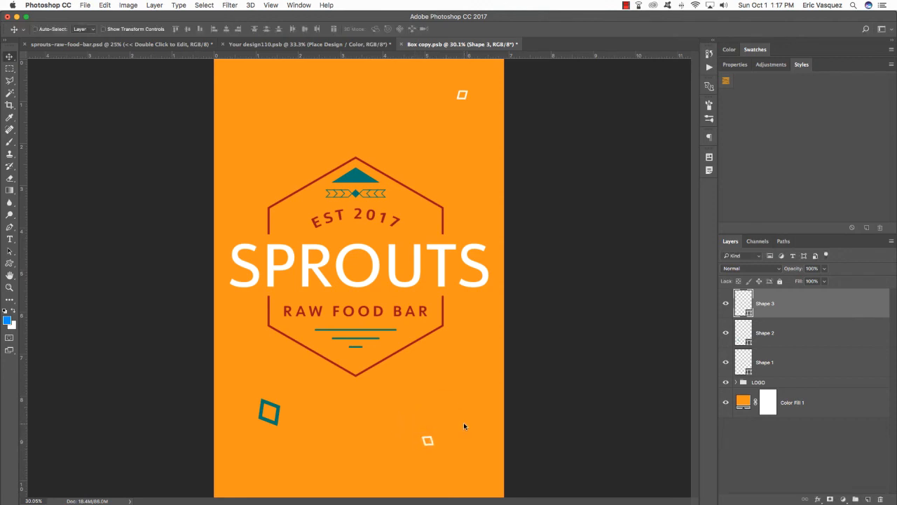
{"action": "key", "text": "super+t"}
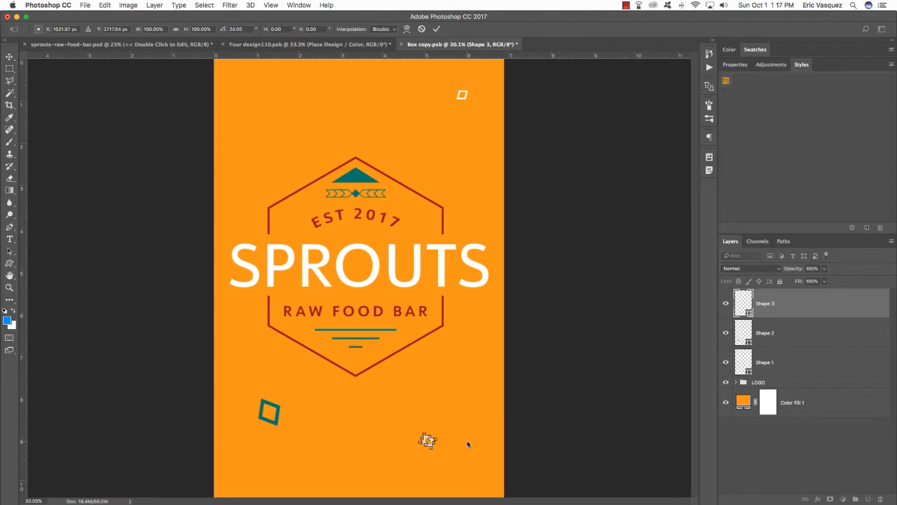
{"action": "key", "text": "Return"}
- Draw a white triangle outline about 233 by 201 px on a new layer above the logo's upper left side
{"action": "key", "text": "super+alt+shift+n"}
{"action": "key", "text": "p"}
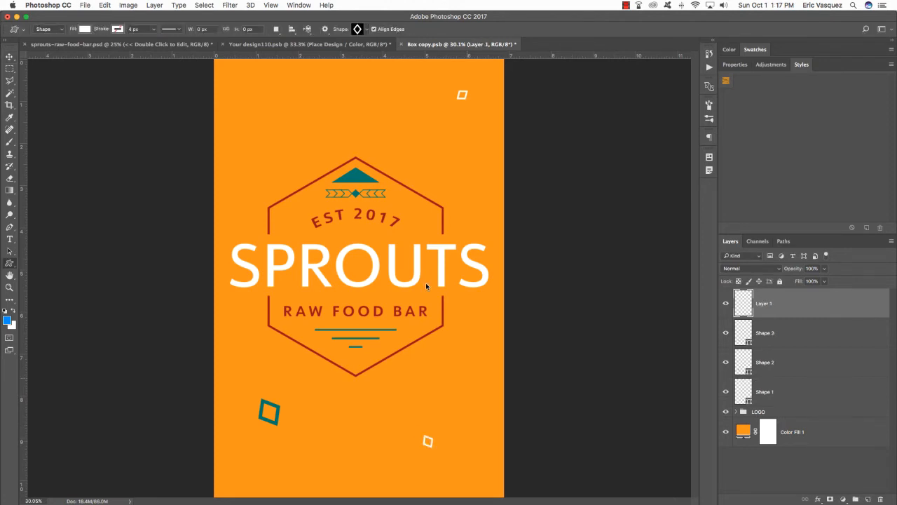
{"action": "left_click", "coordinate": [367, 29]}
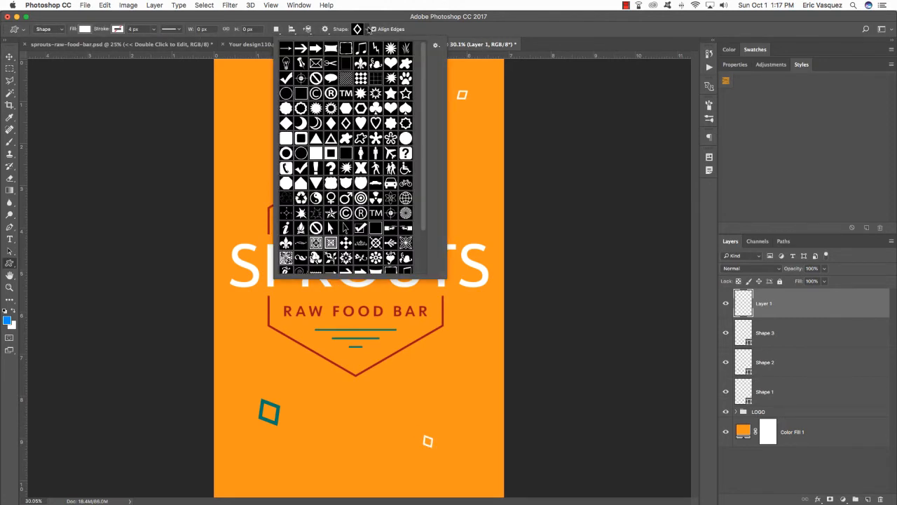
{"action": "left_click", "coordinate": [330, 140]}
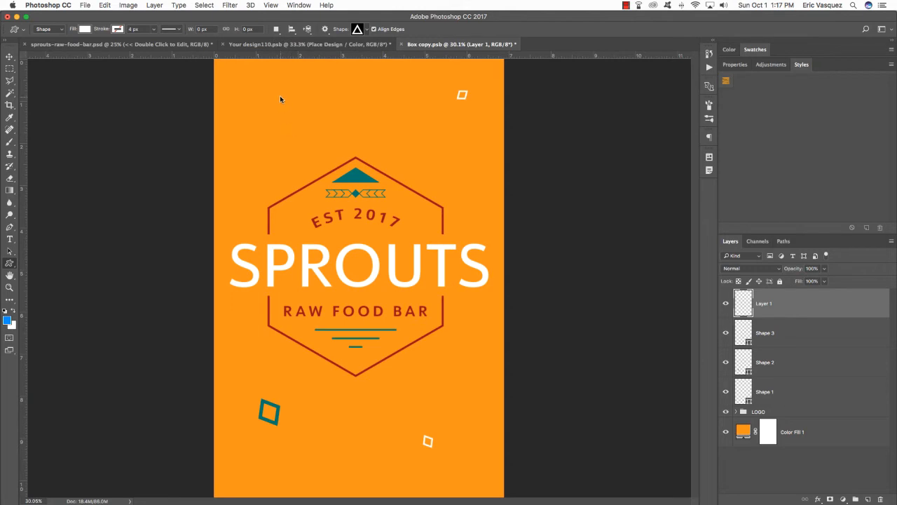
{"action": "left_click_drag", "start_coordinate": [280, 96], "coordinate": [313, 136]}
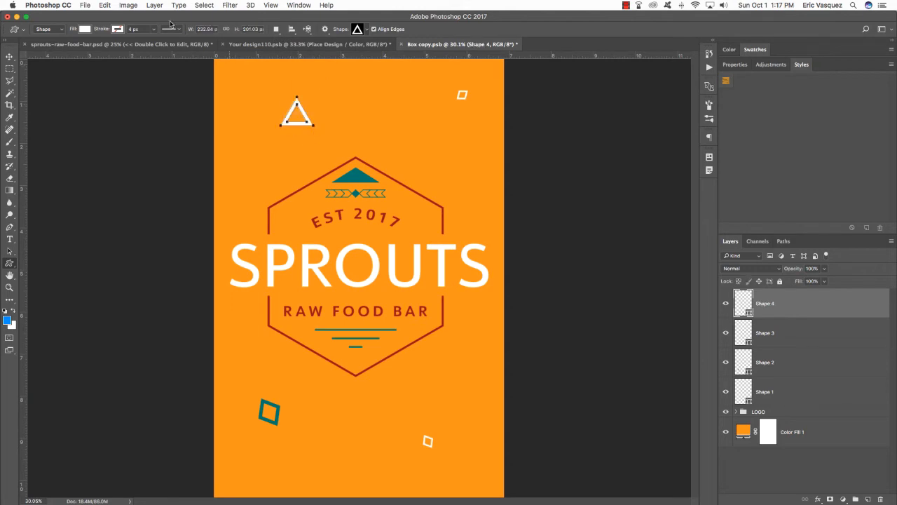
- Fill the triangle outline with the dark red sampled from the EST 2017 text (#7d1c1c)
{"action": "left_click", "coordinate": [85, 30]}
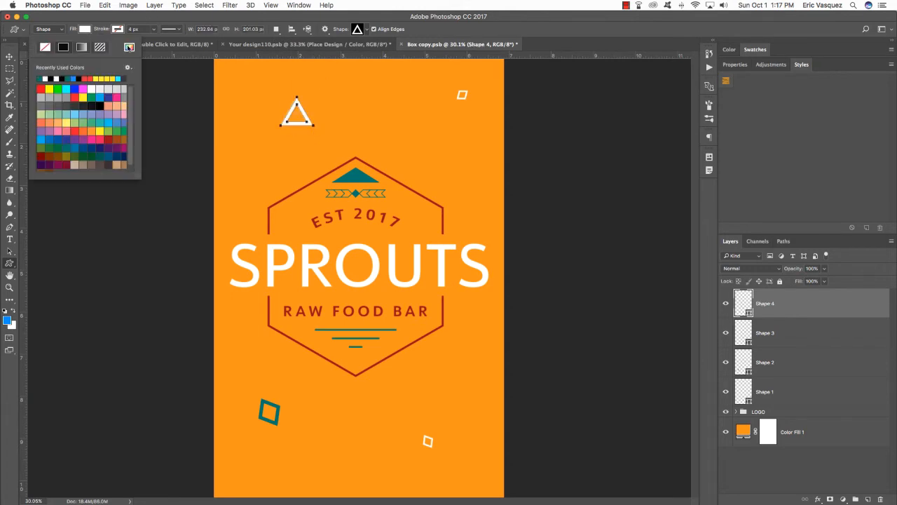
{"action": "left_click", "coordinate": [129, 47]}
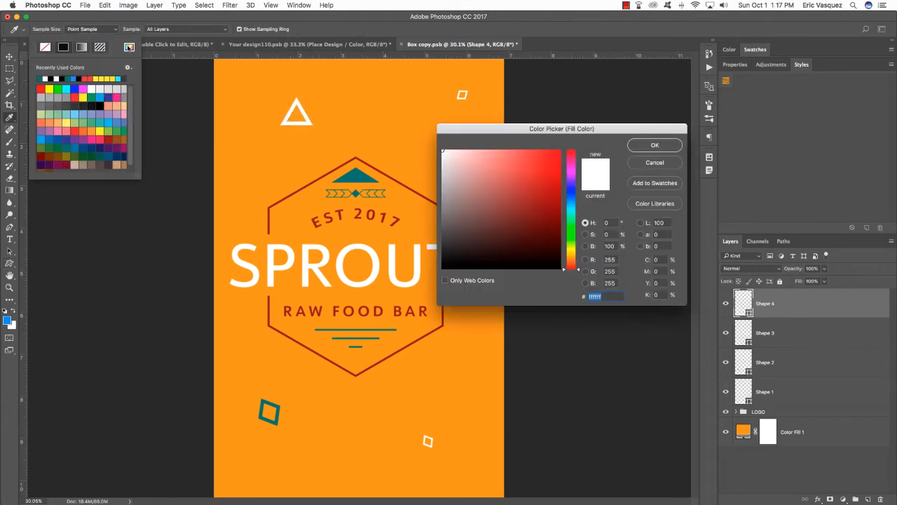
{"action": "left_click", "coordinate": [360, 213]}
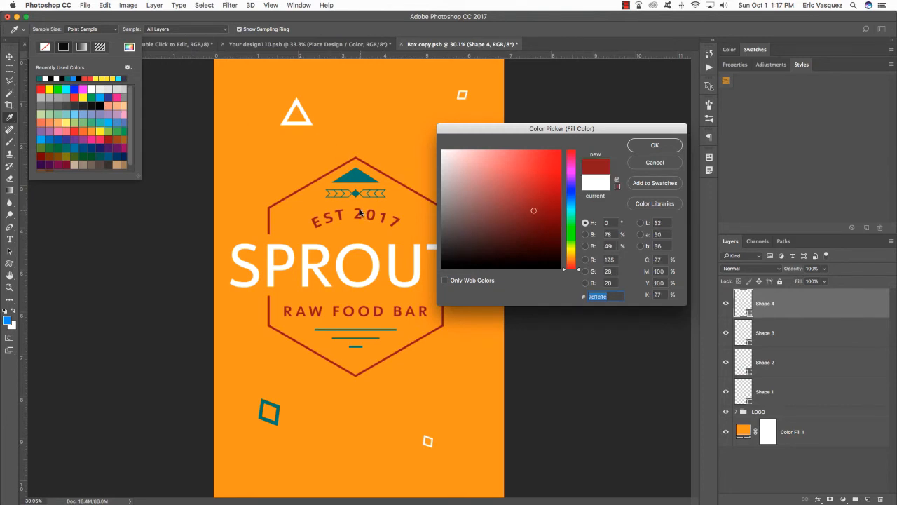
{"action": "left_click", "coordinate": [654, 144]}
- Rotate the red triangle so it points down and place it partly beyond the artwork's upper left edge
{"action": "key", "text": "v"}
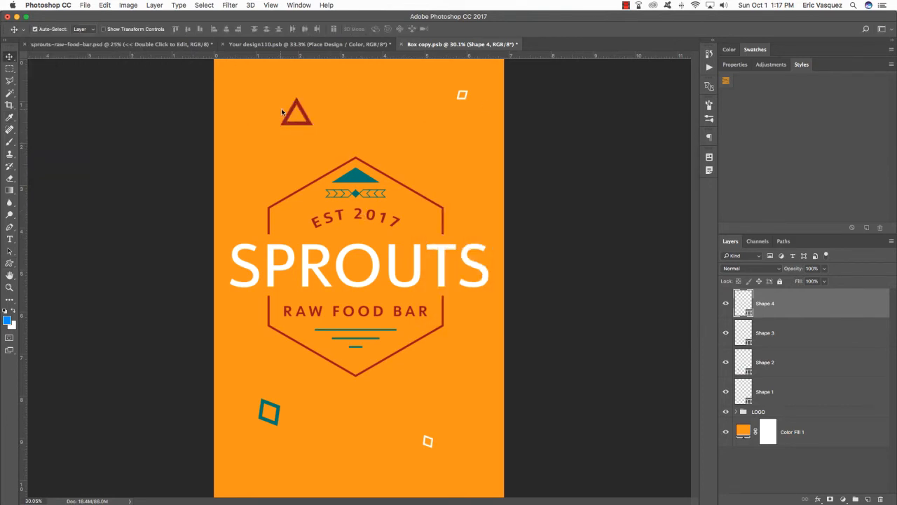
{"action": "key", "text": "super+t"}
{"action": "left_click_drag", "start_coordinate": [347, 134], "coordinate": [359, 98]}
{"action": "left_click_drag", "start_coordinate": [294, 110], "coordinate": [284, 77]}
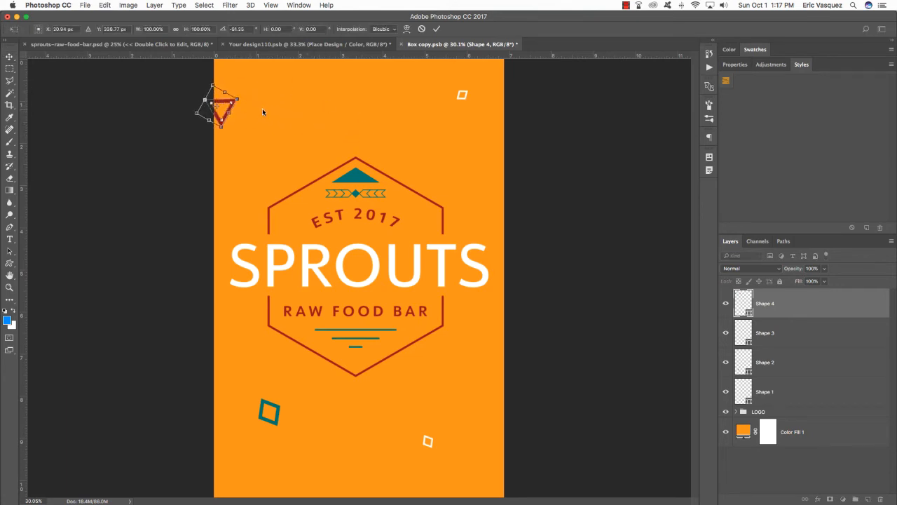
{"action": "key", "text": "Return"}
{"action": "key", "text": "shift+Down"}
{"action": "key", "text": "shift+Down"}
{"action": "key", "text": "shift+Down"}
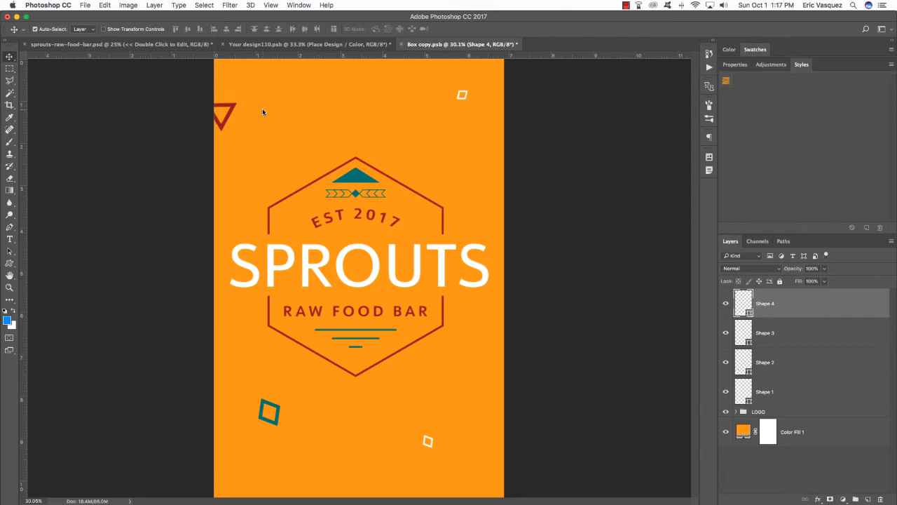
- Duplicate the red triangle, then shrink the copy to about 103 by 112 px, rotate it and place it below the logo's lower right side
{"action": "key", "text": "super+j"}
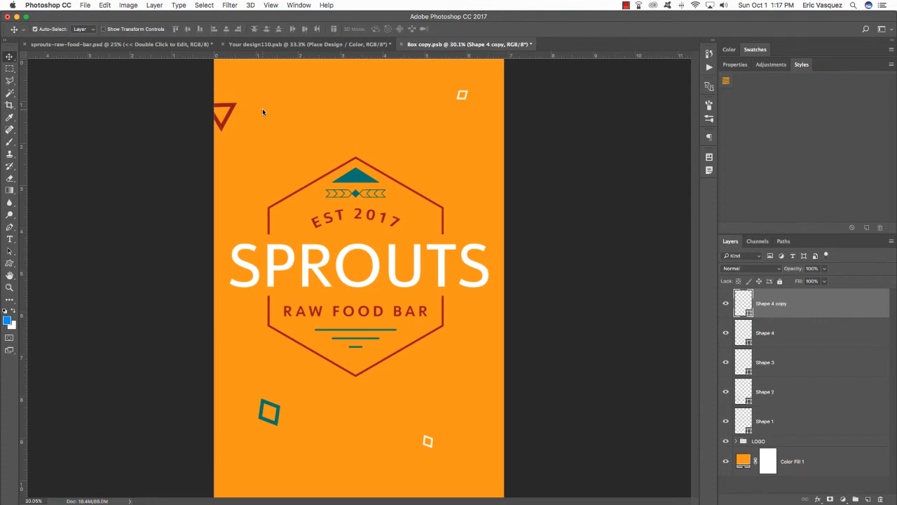
{"action": "key", "text": "super+t"}
{"action": "left_click_drag", "start_coordinate": [234, 120], "coordinate": [441, 393]}
{"action": "key", "text": "Return"}
- Draw a white ring on a new layer near the artwork's top edge and scale it to about 160 px
{"action": "key", "text": "u"}
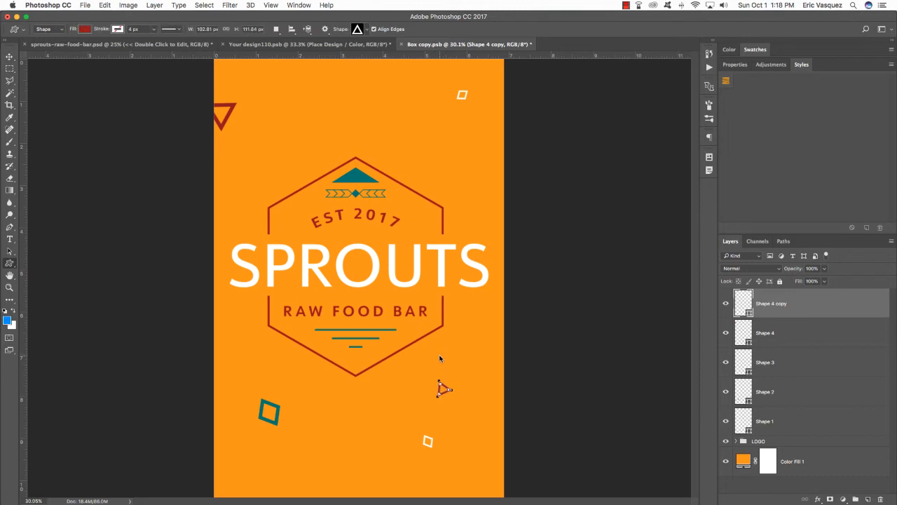
{"action": "key", "text": "super+alt+shift+n"}
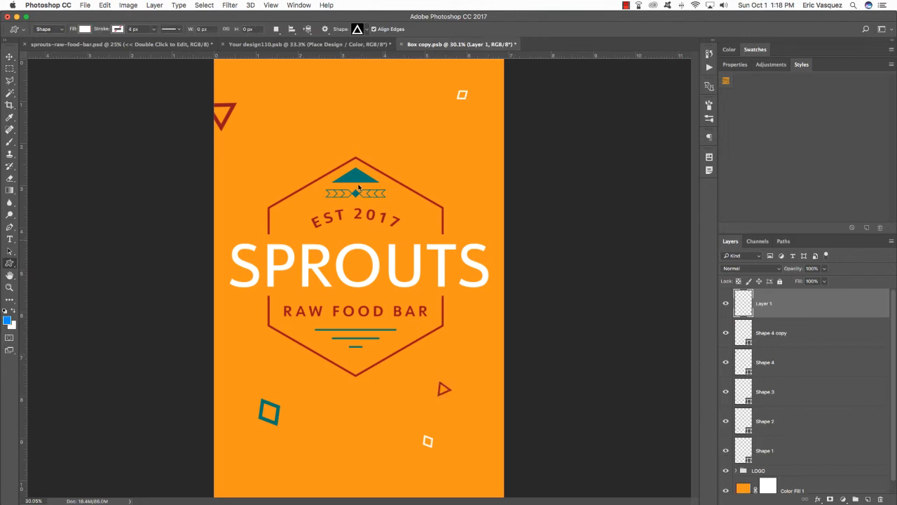
{"action": "left_click", "coordinate": [366, 29]}
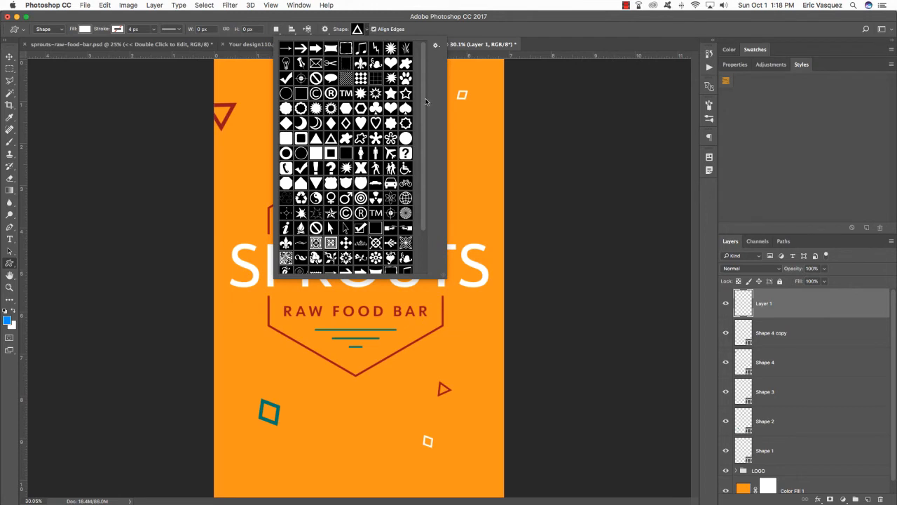
{"action": "left_click", "coordinate": [286, 153]}
{"action": "left_click", "coordinate": [365, 33]}
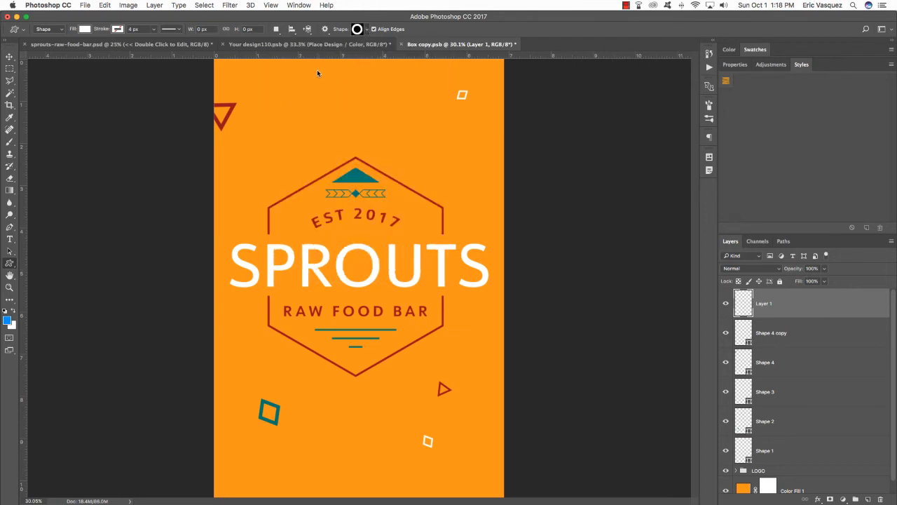
{"action": "left_click_drag", "start_coordinate": [316, 70], "coordinate": [345, 98]}
{"action": "key", "text": "super+t"}
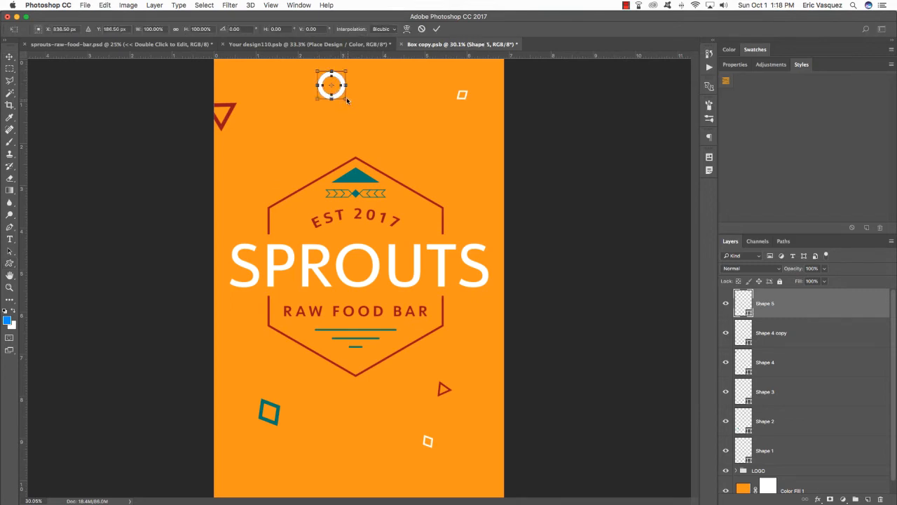
{"action": "left_click_drag", "start_coordinate": [346, 100], "coordinate": [343, 94]}
{"action": "key", "text": "Return"}
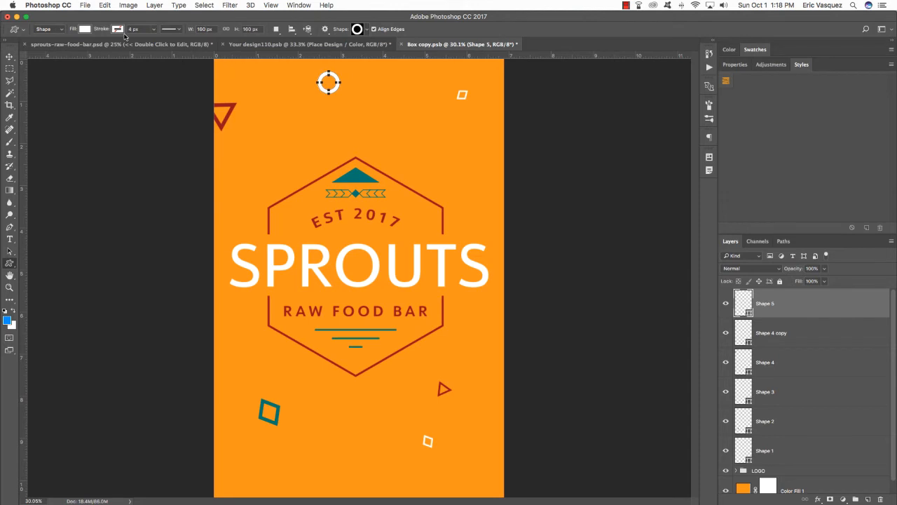
- Fill the ring with the teal sampled from the logo's triangle
{"action": "left_click", "coordinate": [84, 29]}
{"action": "left_click", "coordinate": [129, 47]}
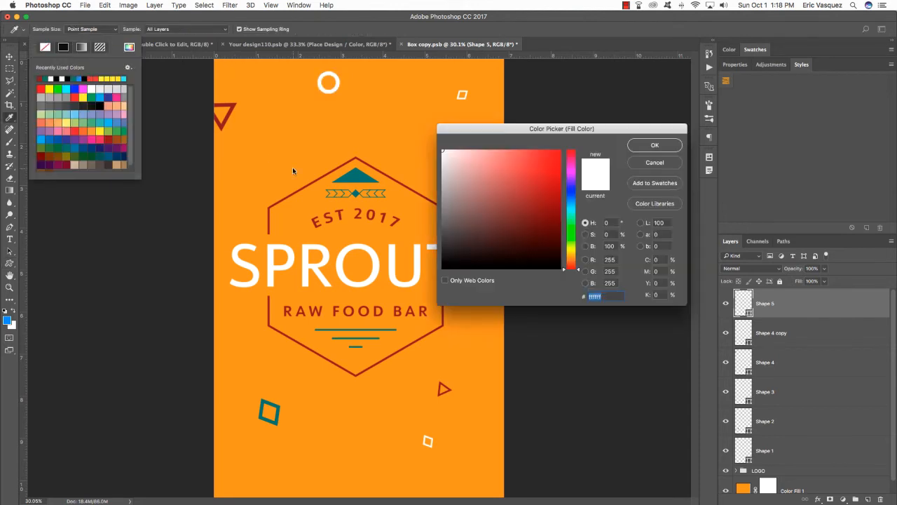
{"action": "left_click", "coordinate": [356, 178]}
{"action": "left_click", "coordinate": [664, 147]}
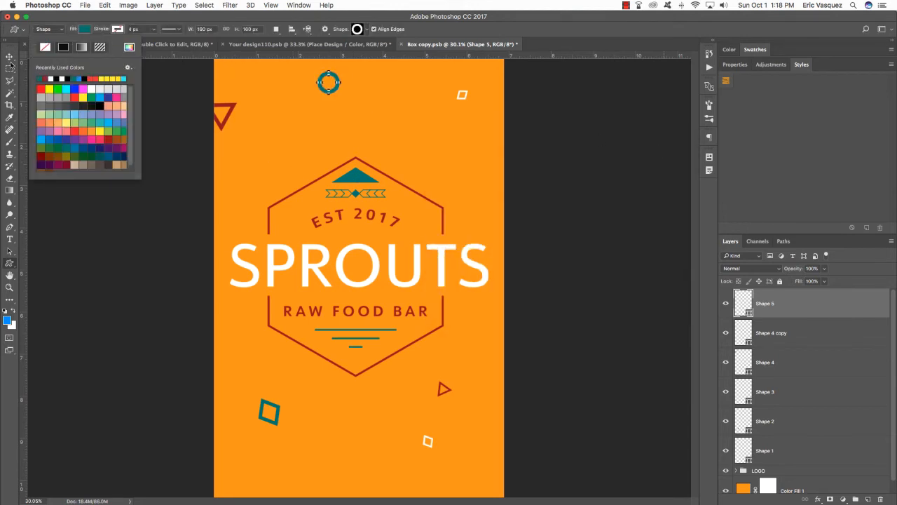
- Scale the teal ring down slightly and move it to the upper right of the logo's hexagon
{"action": "left_click", "coordinate": [9, 56]}
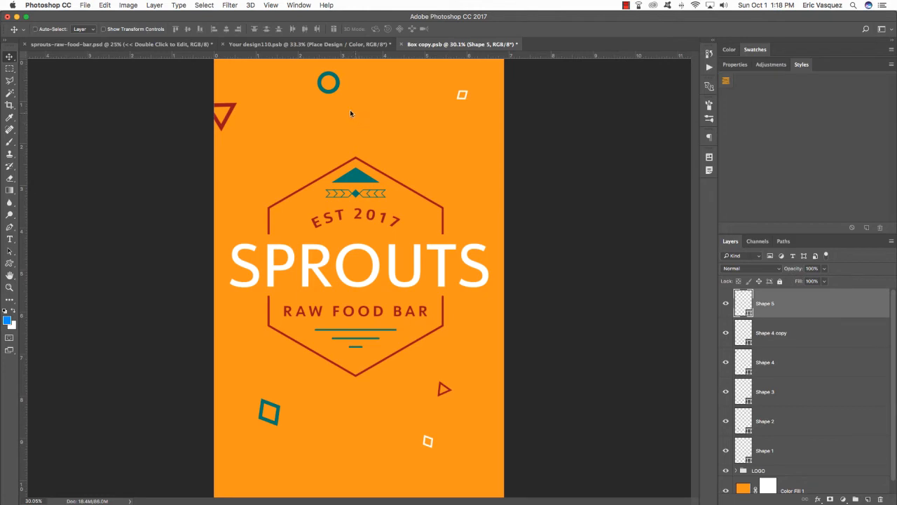
{"action": "key", "text": "super+t"}
{"action": "left_click_drag", "start_coordinate": [341, 95], "coordinate": [447, 164]}
{"action": "key", "text": "Return"}
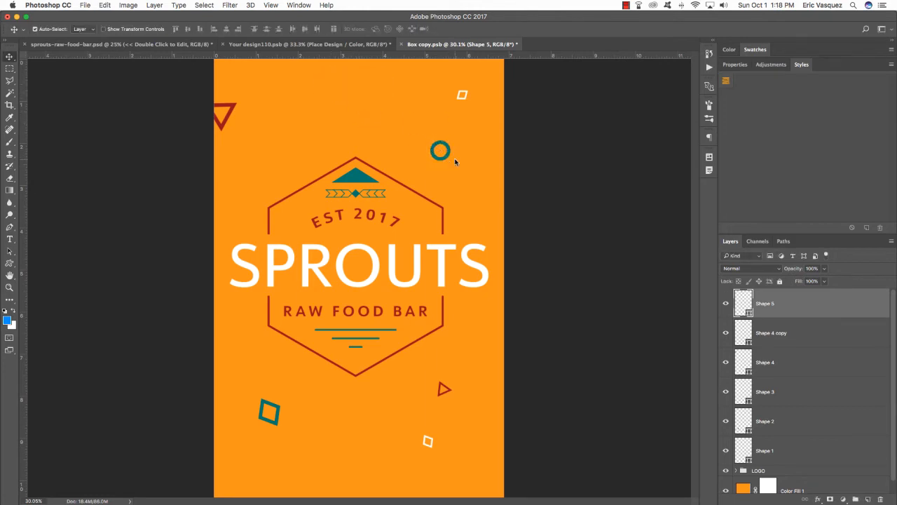
- Duplicate the teal ring, enlarge the copy to roughly three times its size and place it cropped in the artwork's lower right corner
{"action": "key", "text": "super+j"}
{"action": "key", "text": "super+t"}
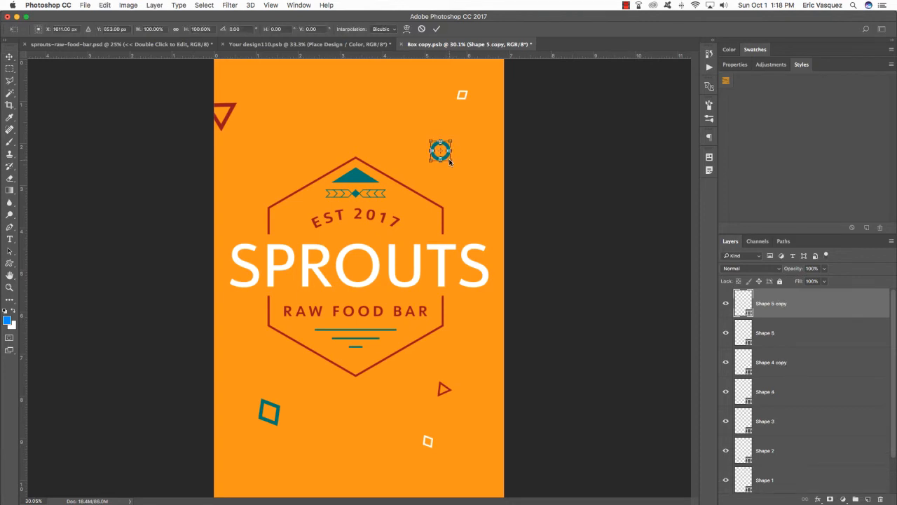
{"action": "left_click_drag", "start_coordinate": [451, 161], "coordinate": [341, 453]}
{"action": "key", "text": "Return"}
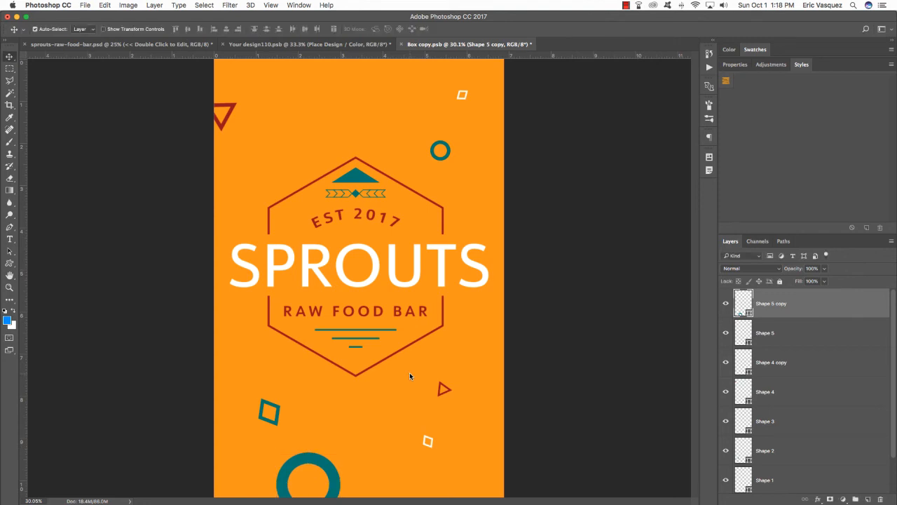
{"action": "key", "text": "super+minus"}
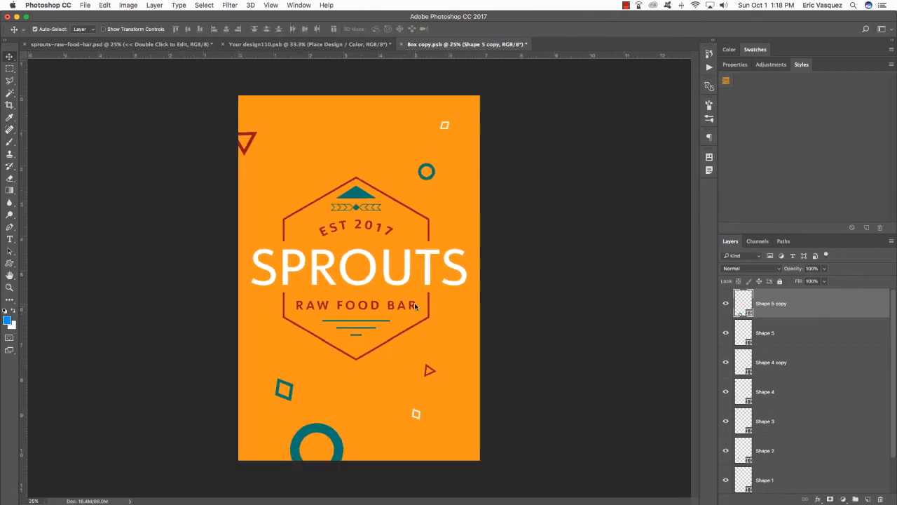
{"action": "left_click_drag", "start_coordinate": [339, 447], "coordinate": [489, 443]}
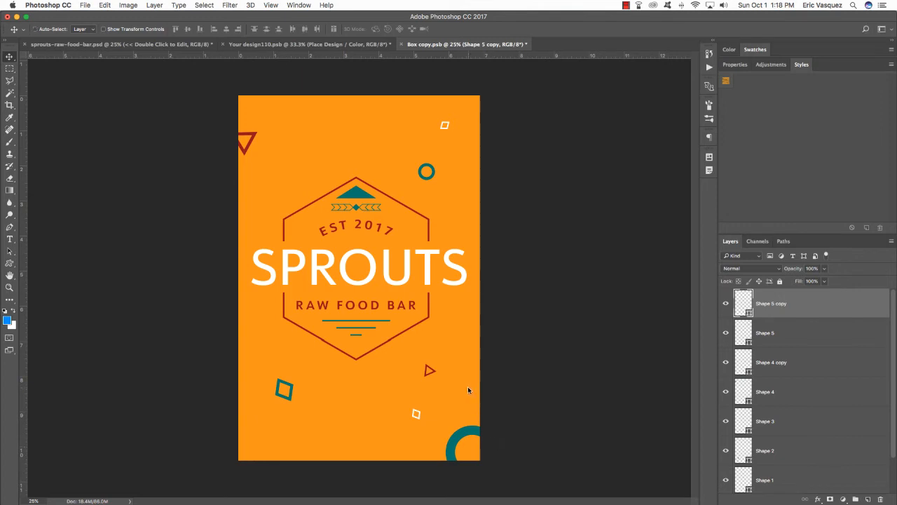
- Draw a ring about 138 px wide on a new layer near the artwork's top edge and fill it with the logo's dark red
{"action": "key", "text": "super+alt+shift+n"}
{"action": "key", "text": "u"}
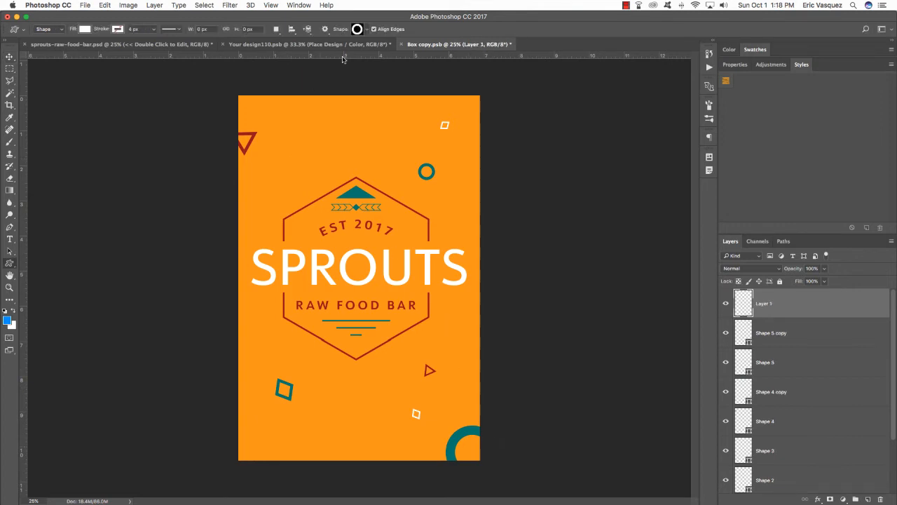
{"action": "left_click_drag", "start_coordinate": [302, 120], "coordinate": [318, 131]}
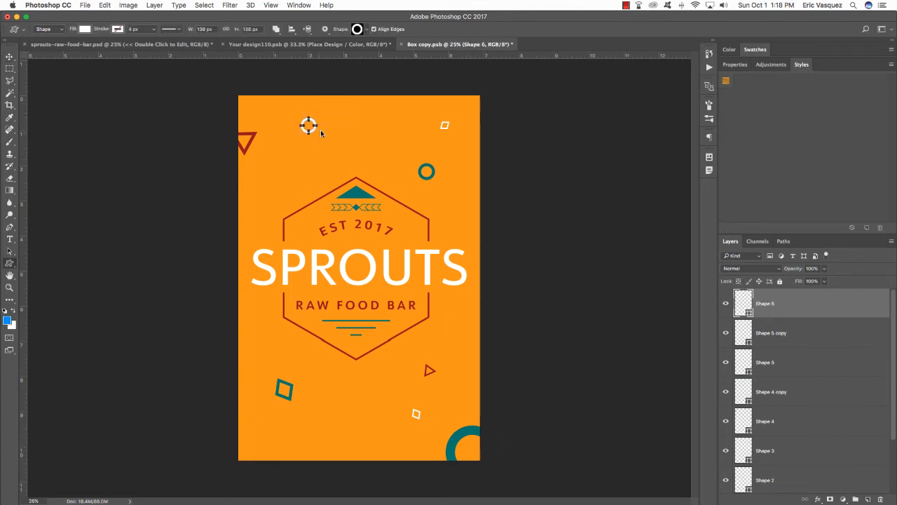
{"action": "left_click", "coordinate": [81, 30]}
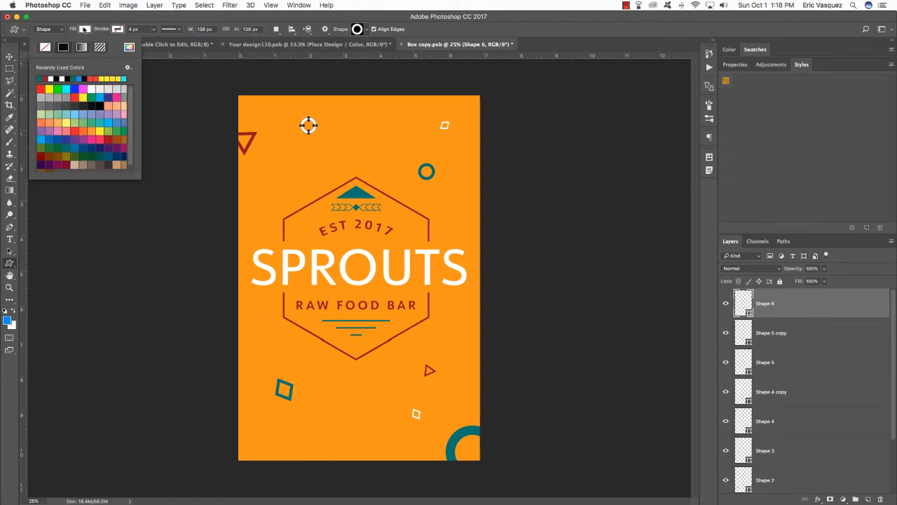
{"action": "left_click", "coordinate": [47, 78]}
{"action": "left_click", "coordinate": [10, 56]}
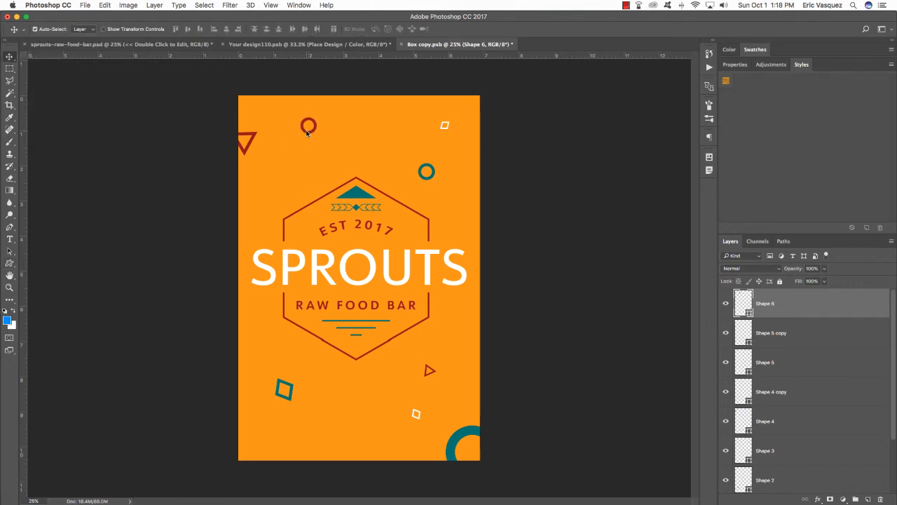
- Move the dark red ring to above the hexagon's peak, scale it down to roughly half size and nudge it slightly left
{"action": "left_click_drag", "start_coordinate": [307, 133], "coordinate": [355, 133]}
{"action": "key", "text": "ctrl+t"}
{"action": "key", "text": "Return"}
{"action": "key", "text": "shift+Left"}
{"action": "key", "text": "shift+Left"}
{"action": "key", "text": "shift+Left"}
{"action": "key", "text": "shift+Left"}
- Draw a small white line with the ZigZag custom shape on a new layer, above the hexagon's upper left side
{"action": "key", "text": "ctrl+alt+shift+n"}
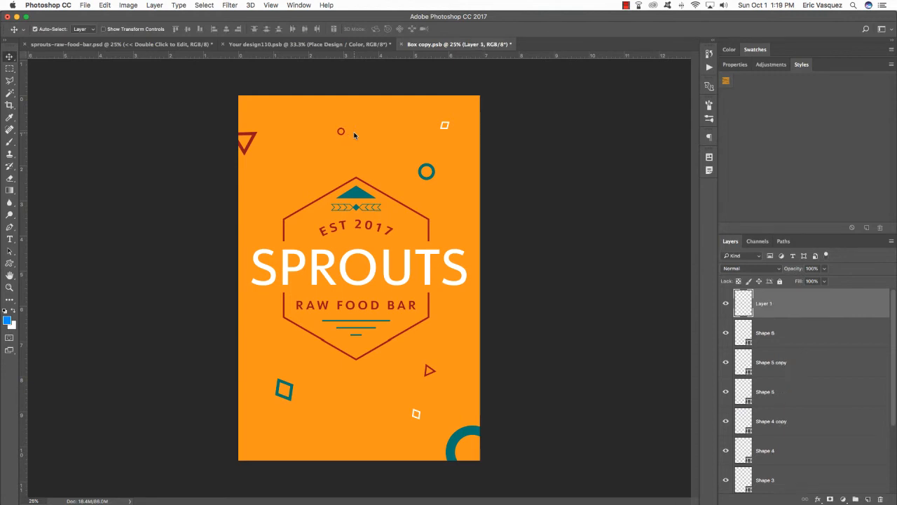
{"action": "key", "text": "u"}
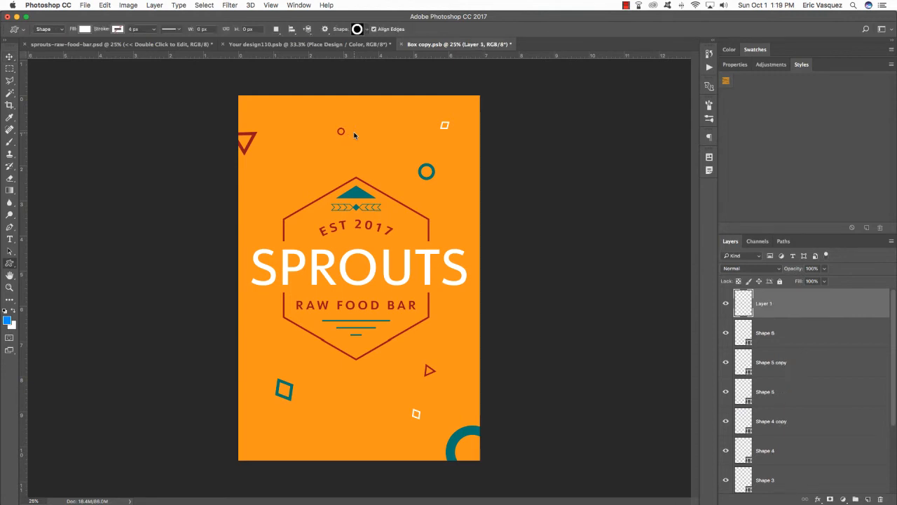
{"action": "left_click", "coordinate": [366, 31]}
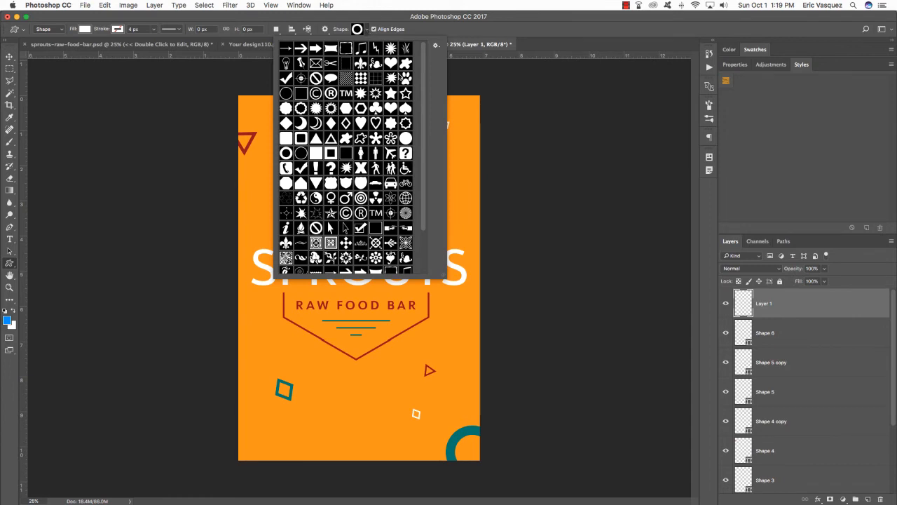
{"action": "scroll", "coordinate": [423, 91], "scroll_direction": "down", "scroll_amount": 1}
{"action": "scroll", "coordinate": [423, 91], "scroll_direction": "down", "scroll_amount": 3}
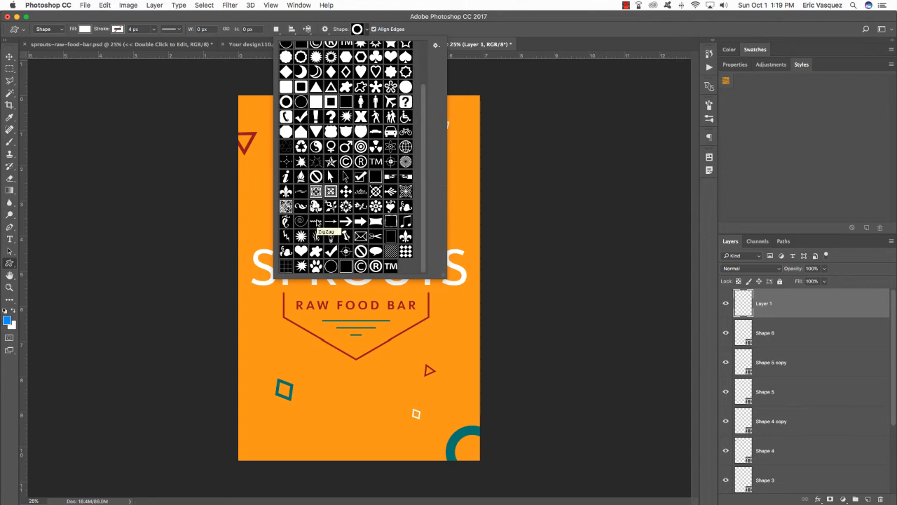
{"action": "left_click", "coordinate": [317, 223]}
{"action": "left_click", "coordinate": [364, 31]}
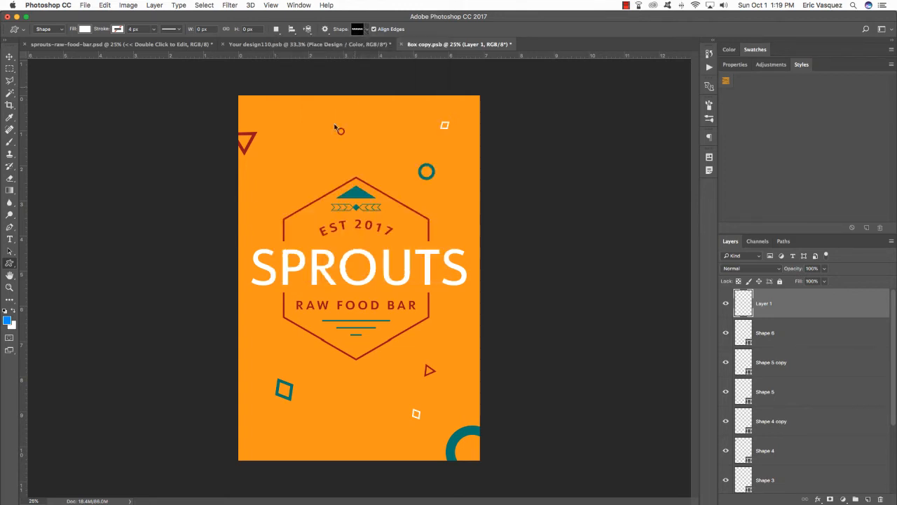
{"action": "left_click_drag", "start_coordinate": [281, 167], "coordinate": [308, 171]}
{"action": "left_click", "coordinate": [10, 56]}
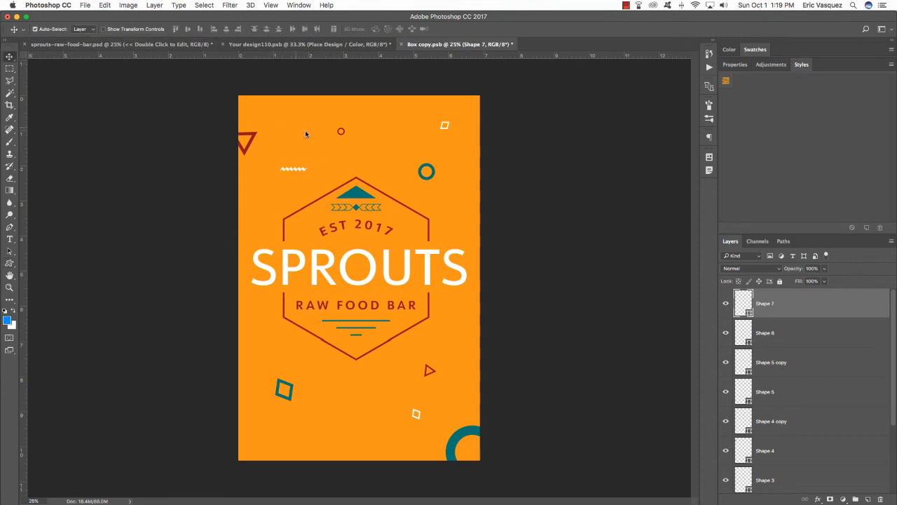
- Duplicate the white zigzag, enlarge the copy to about 363 px wide and move it below the hexagon
{"action": "key", "text": "super+j"}
{"action": "key", "text": "super+t"}
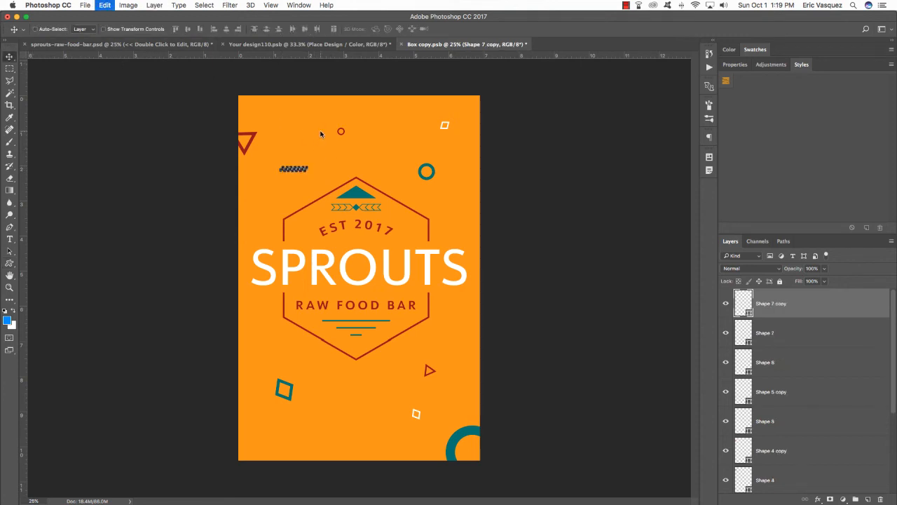
{"action": "left_click_drag", "start_coordinate": [299, 171], "coordinate": [365, 409]}
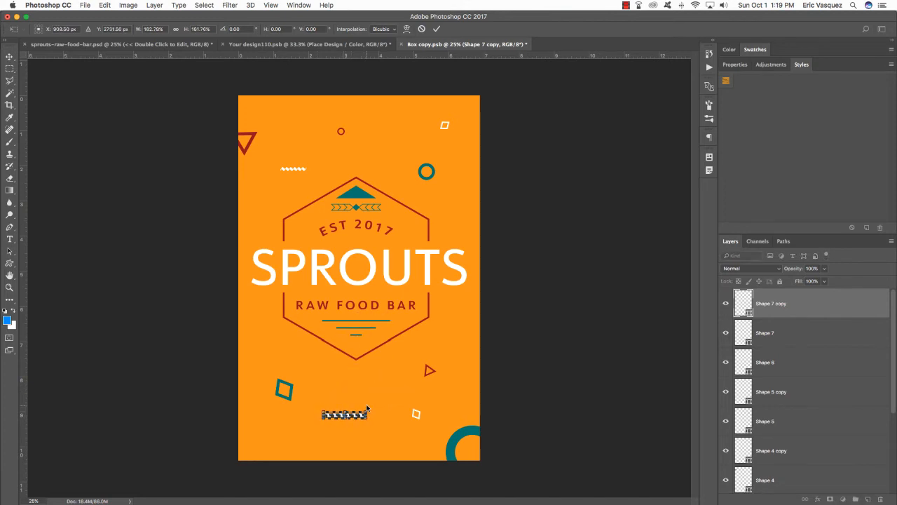
{"action": "key", "text": "Return"}
{"action": "key", "text": "u"}
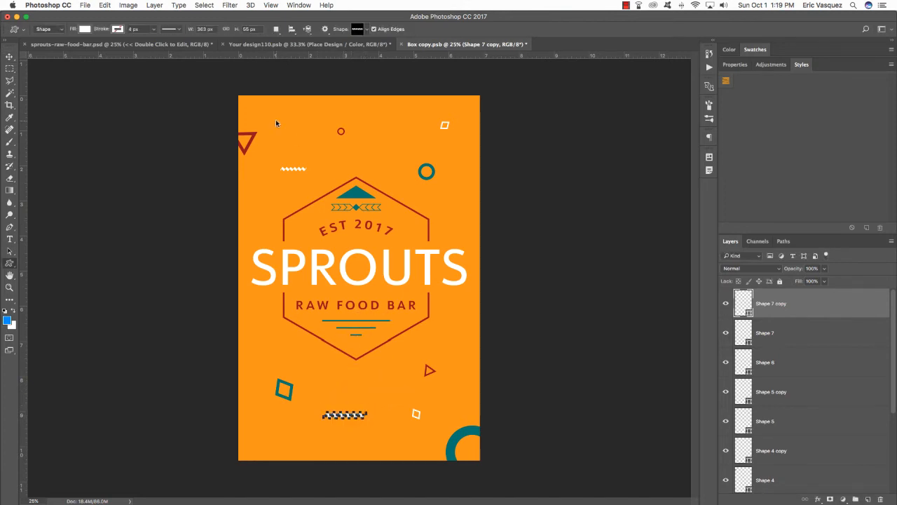
{"action": "key", "text": "v"}
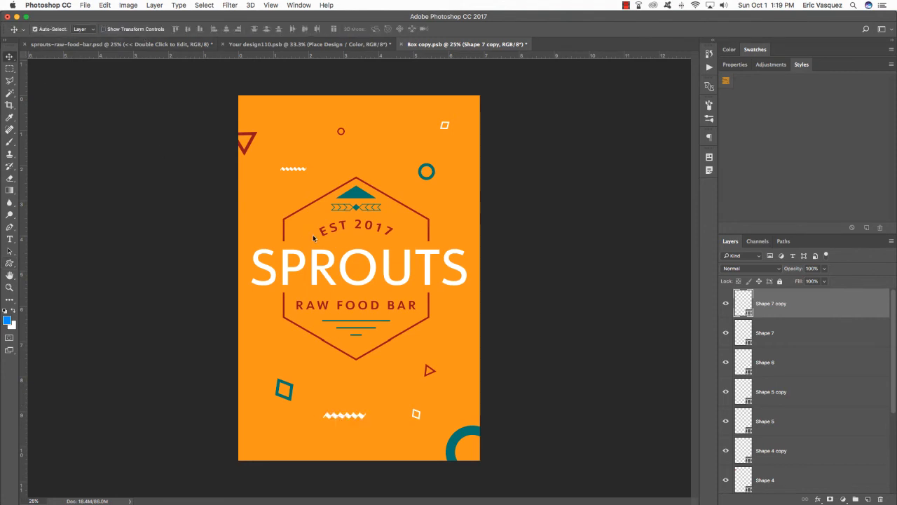
- Scale the zigzag copy down slightly and move it above the teal diamond at the artwork's lower left
{"action": "key", "text": "ctrl+t"}
{"action": "left_click_drag", "start_coordinate": [356, 418], "coordinate": [282, 358]}
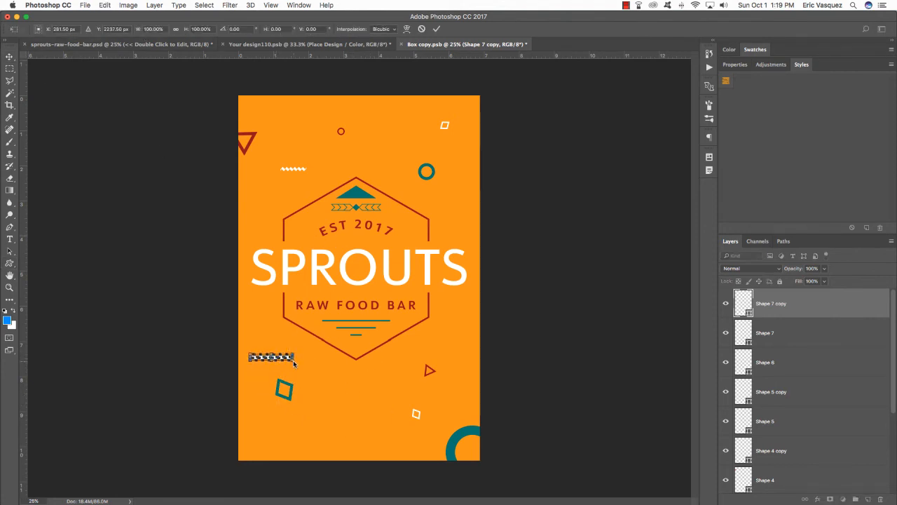
{"action": "key", "text": "Return"}
- Draw a white diamond outline on a new layer between the small red ring and the small white diamond near the top, and tilt it
{"action": "key", "text": "ctrl+shift+alt+n"}
{"action": "key", "text": "u"}
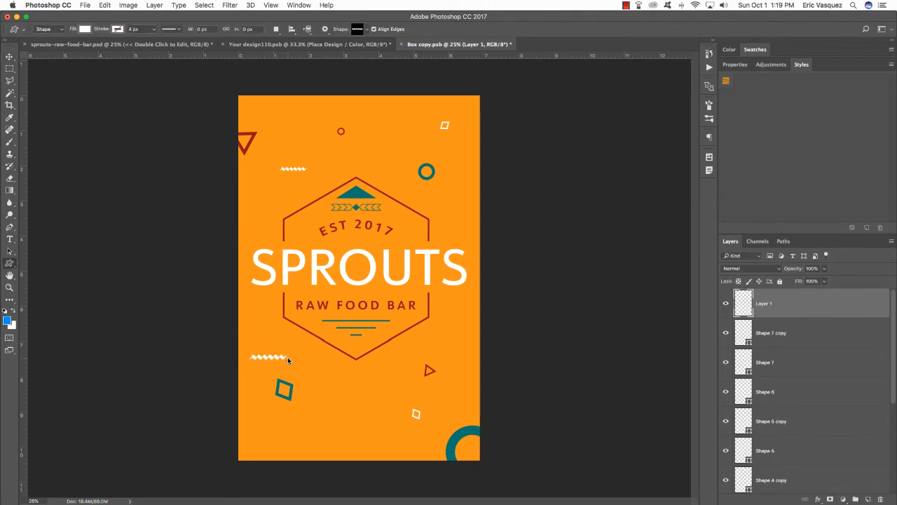
{"action": "left_click", "coordinate": [364, 29]}
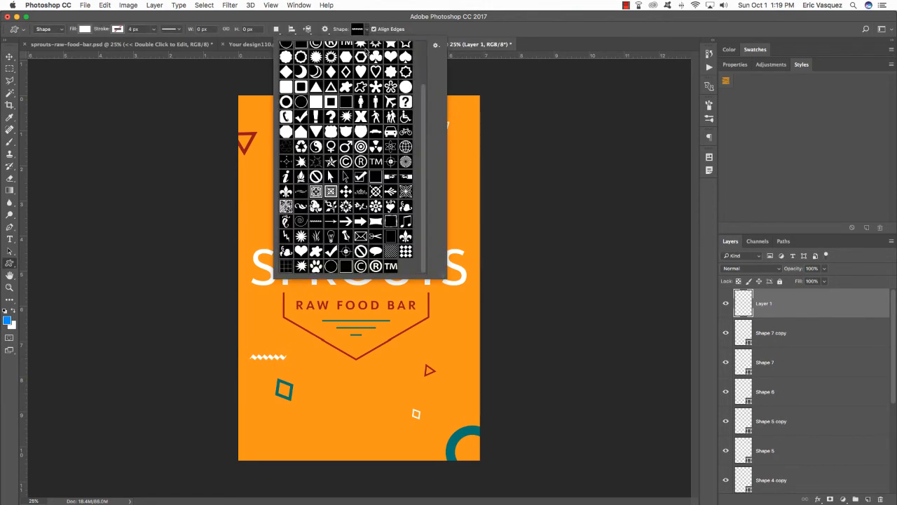
{"action": "left_click", "coordinate": [344, 73]}
{"action": "left_click", "coordinate": [367, 29]}
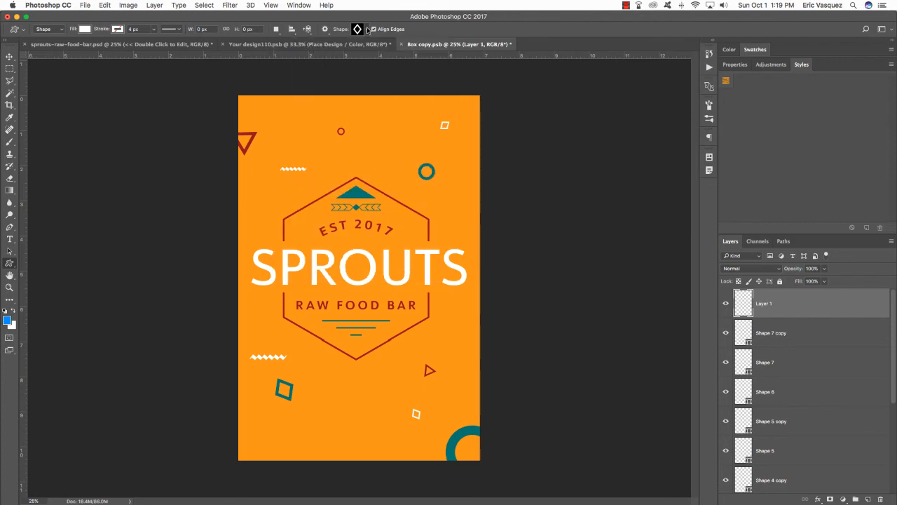
{"action": "mouse_move", "coordinate": [376, 95]}
{"action": "left_mouse_down"}
{"action": "mouse_move", "coordinate": [396, 142]}
{"action": "mouse_move", "coordinate": [419, 135]}
{"action": "mouse_move", "coordinate": [414, 141]}
{"action": "left_mouse_up"}
{"action": "key", "text": "v"}
{"action": "key", "text": "ctrl+t"}
{"action": "key", "text": "Return"}
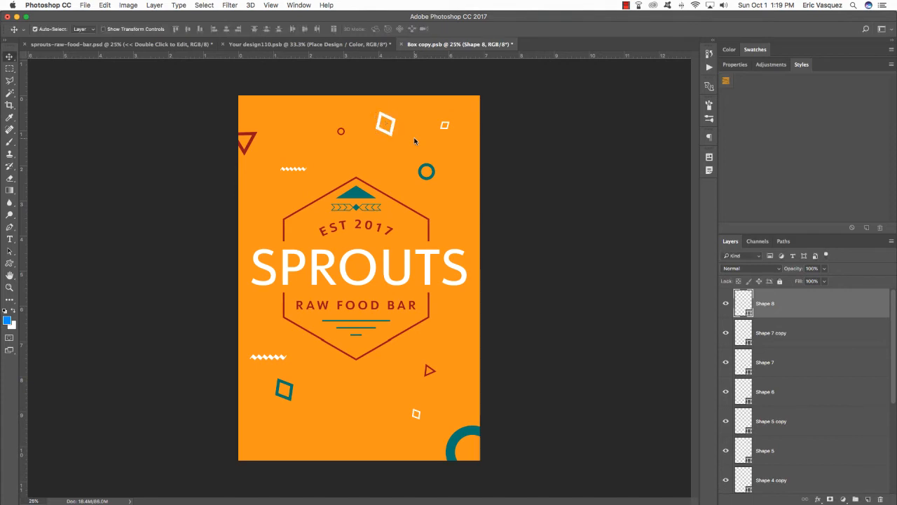
- Draw a white triangle outline on a new layer near the artwork's bottom edge and rotate it about 34°
{"action": "key", "text": "super+shift+alt+n"}
{"action": "key", "text": "u"}
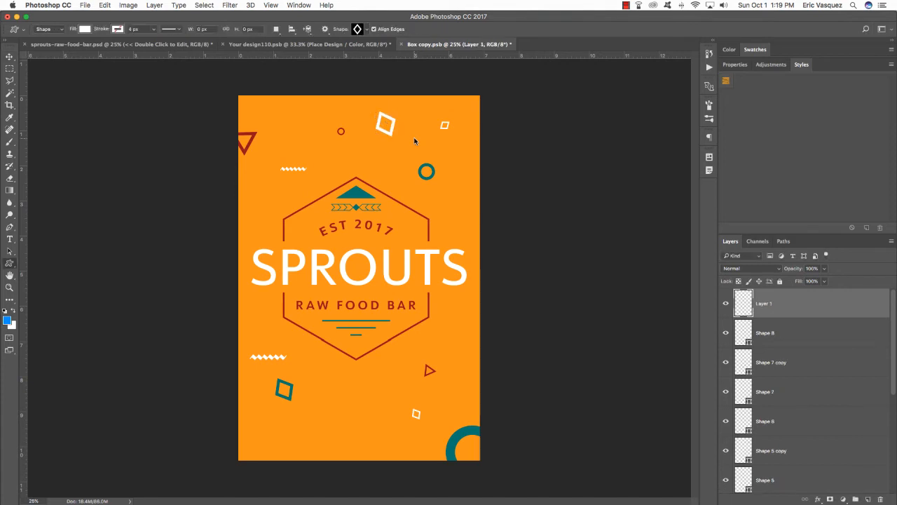
{"action": "left_click", "coordinate": [364, 30]}
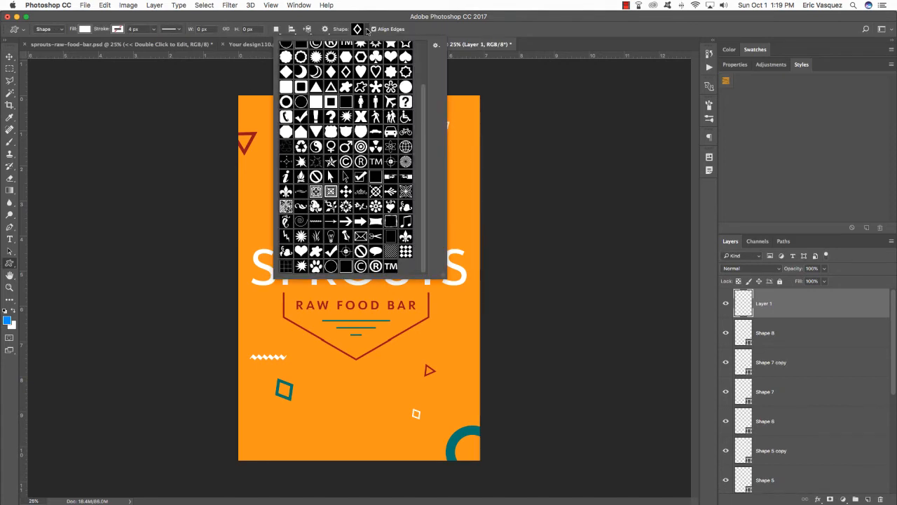
{"action": "left_click", "coordinate": [331, 87]}
{"action": "left_click_drag", "start_coordinate": [333, 419], "coordinate": [356, 438]}
{"action": "key", "text": "super+t"}
{"action": "left_click_drag", "start_coordinate": [372, 410], "coordinate": [381, 428]}
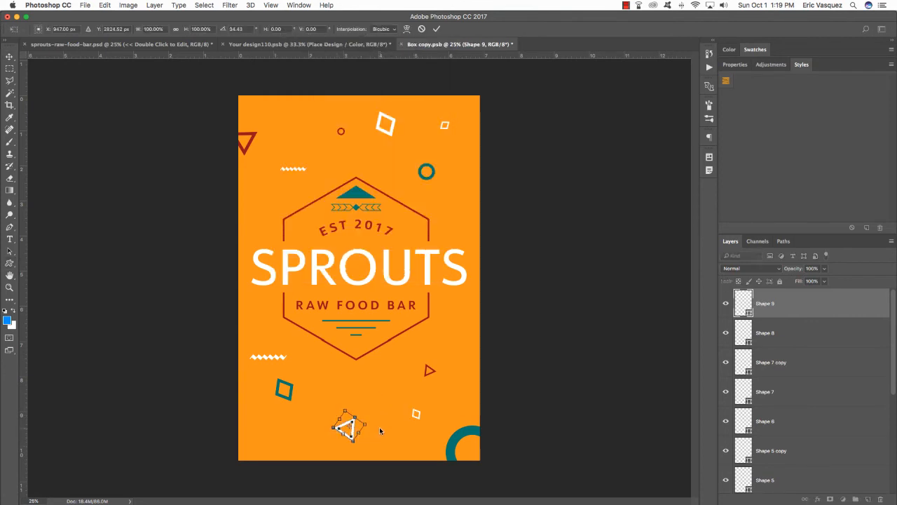
{"action": "key", "text": "Return"}
- Fill the bottom triangle with the logo's teal
{"action": "left_click", "coordinate": [85, 29]}
{"action": "left_click", "coordinate": [40, 79]}
{"action": "left_click", "coordinate": [10, 57]}
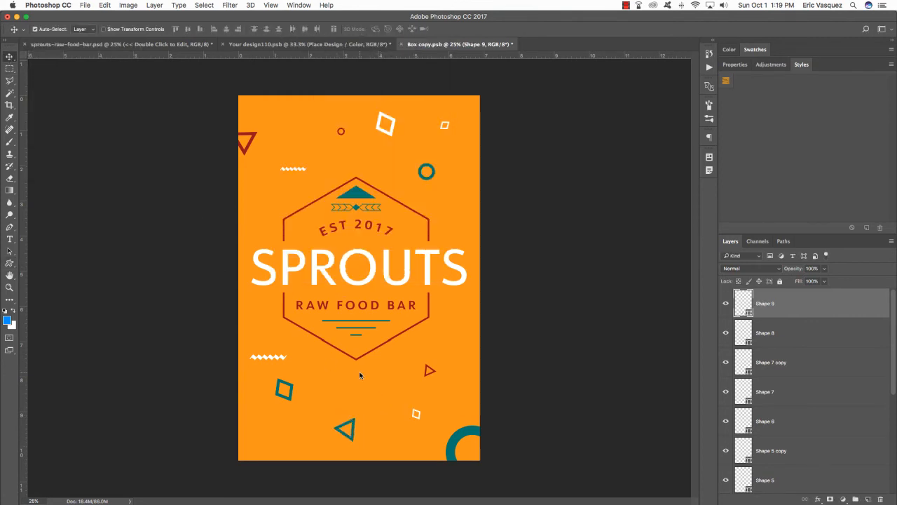
- Fill the bottom triangle with the logo's dark red
{"action": "key", "text": "u"}
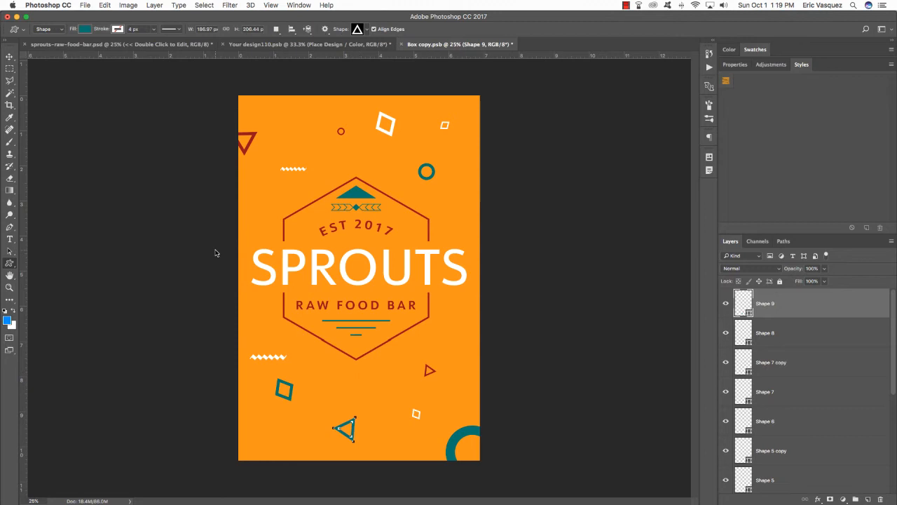
{"action": "left_click", "coordinate": [84, 29]}
{"action": "left_click", "coordinate": [46, 80]}
{"action": "left_click", "coordinate": [10, 57]}
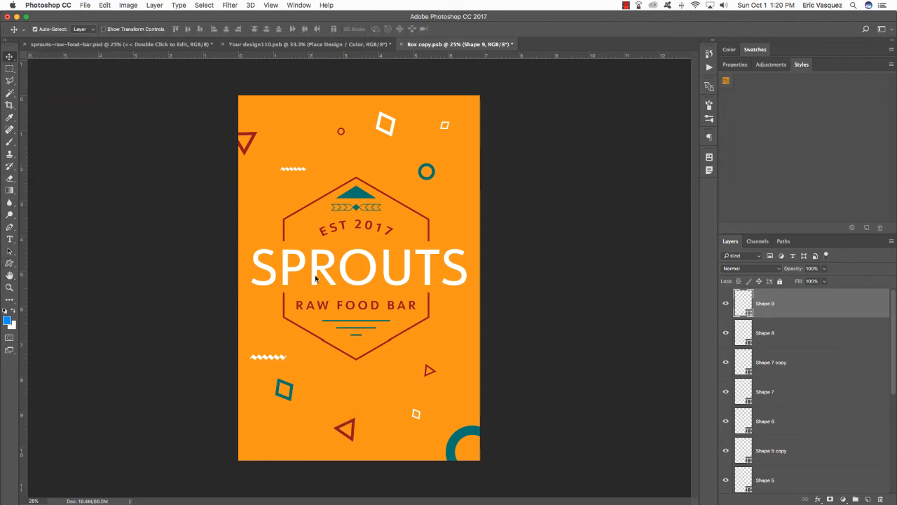
- Draw a larger white triangle outline, about 306 px wide, on a new layer and place it rotated and cropped by the artwork's top edge
{"action": "key", "text": "alt+shift+super+n"}
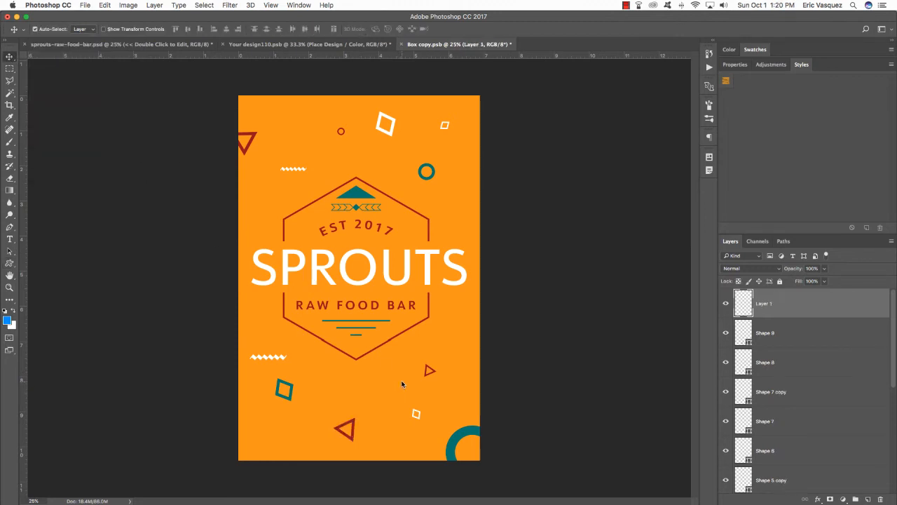
{"action": "key", "text": "u"}
{"action": "key", "text": "v"}
{"action": "mouse_move", "coordinate": [285, 107]}
{"action": "left_mouse_down"}
{"action": "mouse_move", "coordinate": [323, 140]}
{"action": "mouse_move", "coordinate": [319, 164]}
{"action": "left_mouse_up"}
{"action": "key", "text": "super+t"}
{"action": "left_click_drag", "start_coordinate": [310, 125], "coordinate": [313, 105]}
{"action": "key", "text": "Return"}
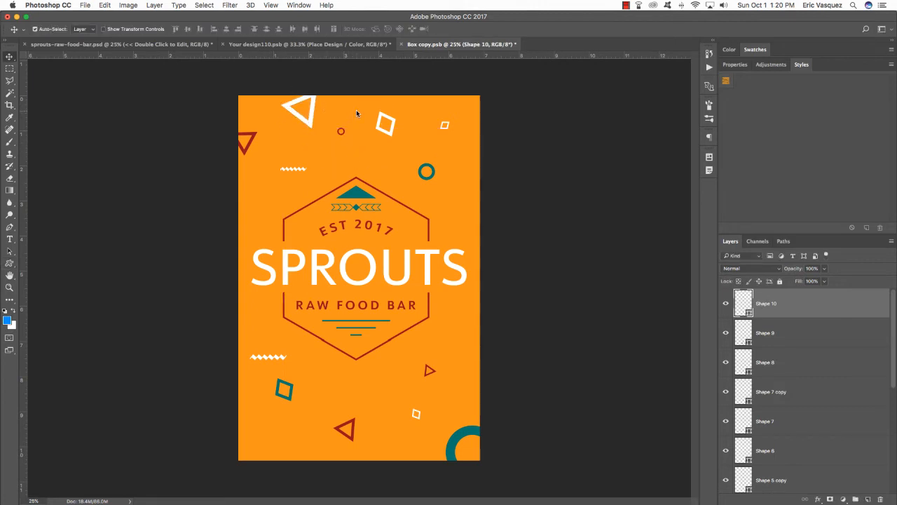
- Fill the large triangle at the artwork's top edge with the logo's teal
{"action": "key", "text": "u"}
{"action": "left_click", "coordinate": [85, 28]}
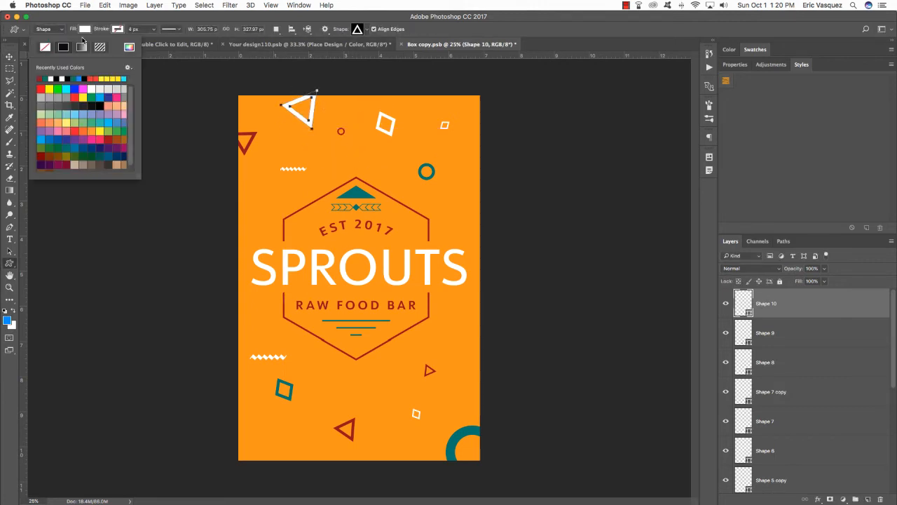
{"action": "left_click", "coordinate": [46, 80]}
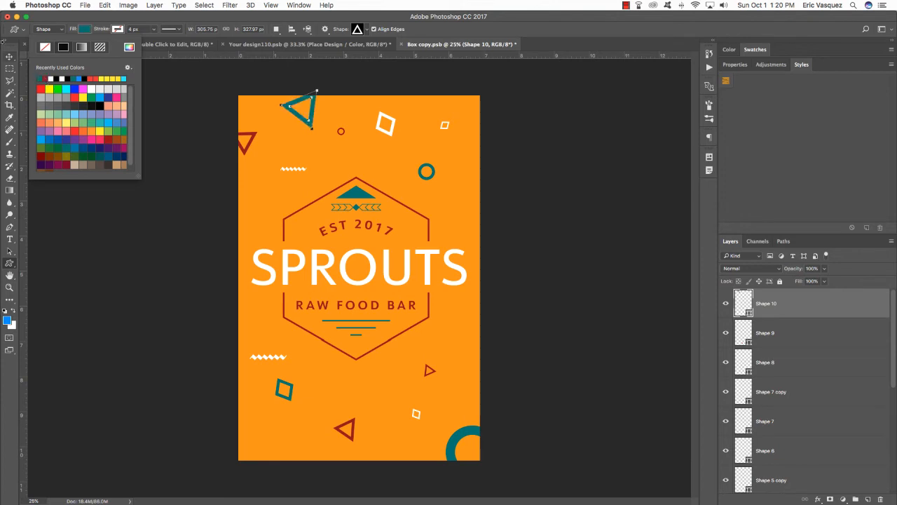
{"action": "left_click", "coordinate": [9, 56]}
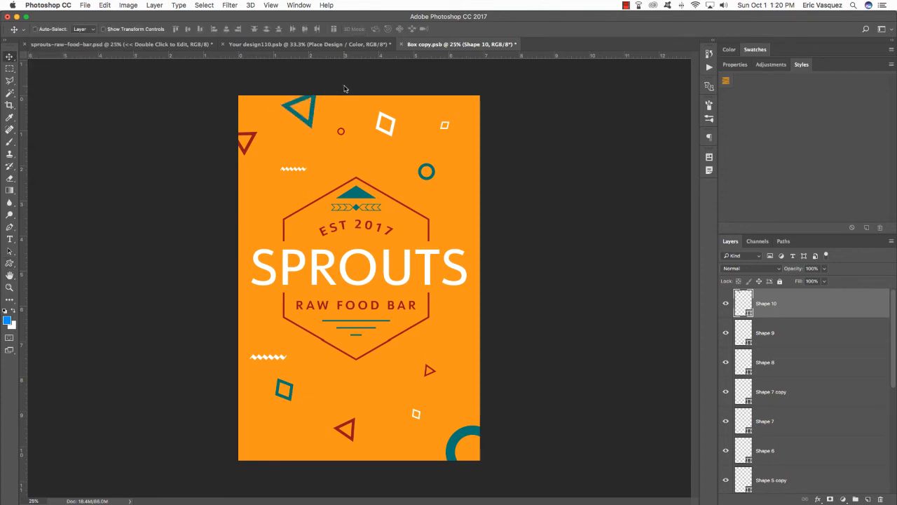
- Draw a white ring about 67 px wide on a new layer beside the hexagon's lower right side
{"action": "key", "text": "ctrl+alt+shift+n"}
{"action": "key", "text": "u"}
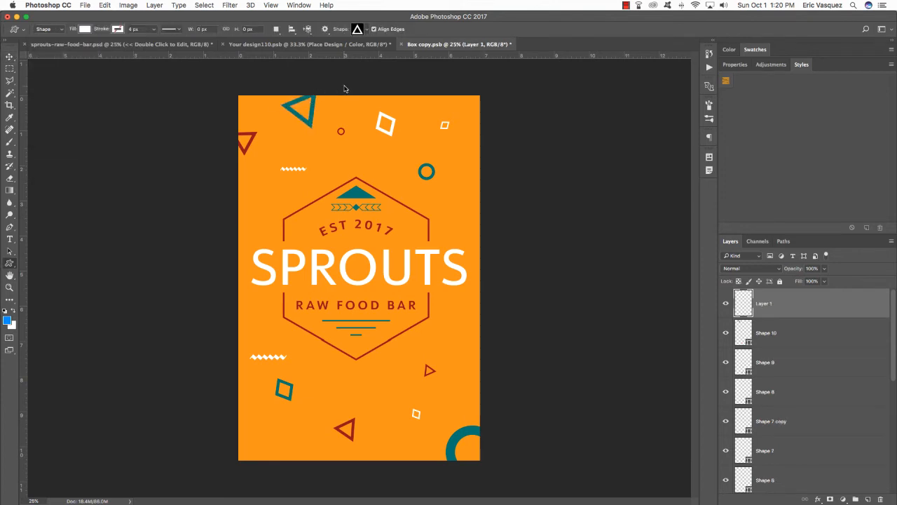
{"action": "left_click", "coordinate": [364, 29]}
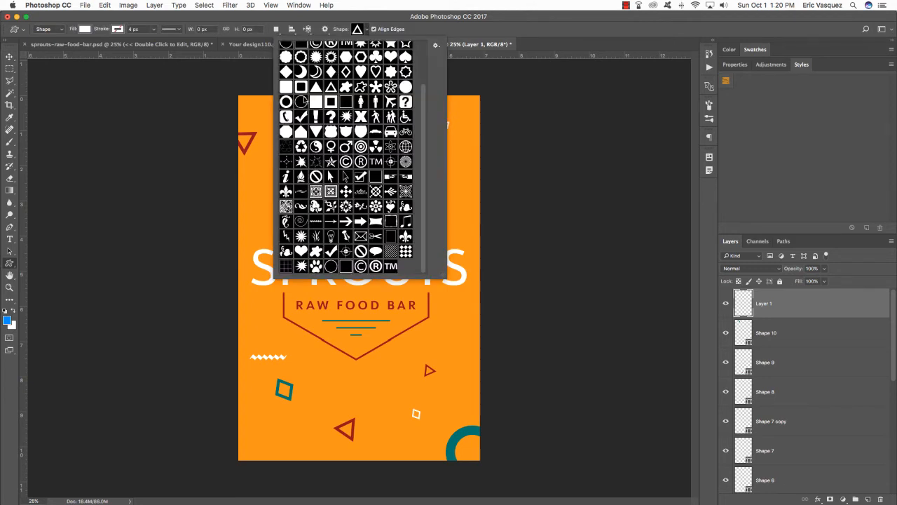
{"action": "left_click", "coordinate": [286, 102]}
{"action": "left_click", "coordinate": [365, 30]}
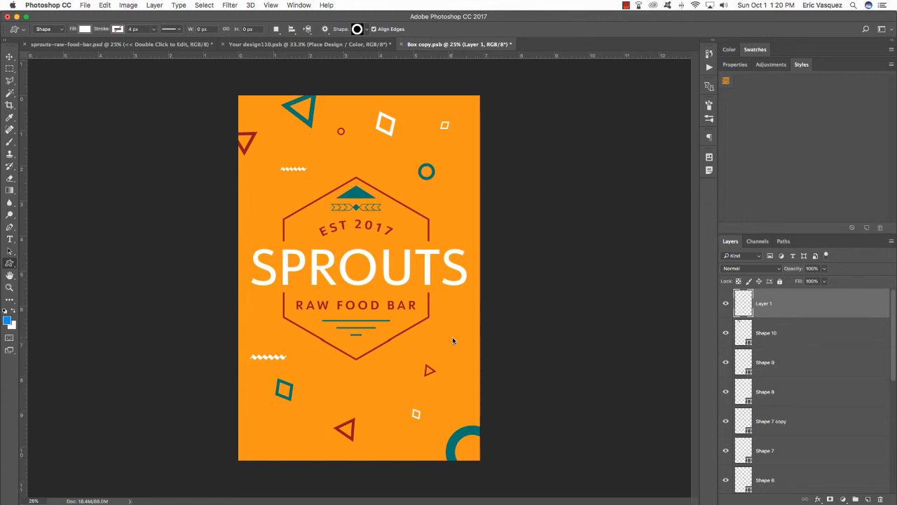
{"action": "left_click_drag", "start_coordinate": [452, 337], "coordinate": [459, 347]}
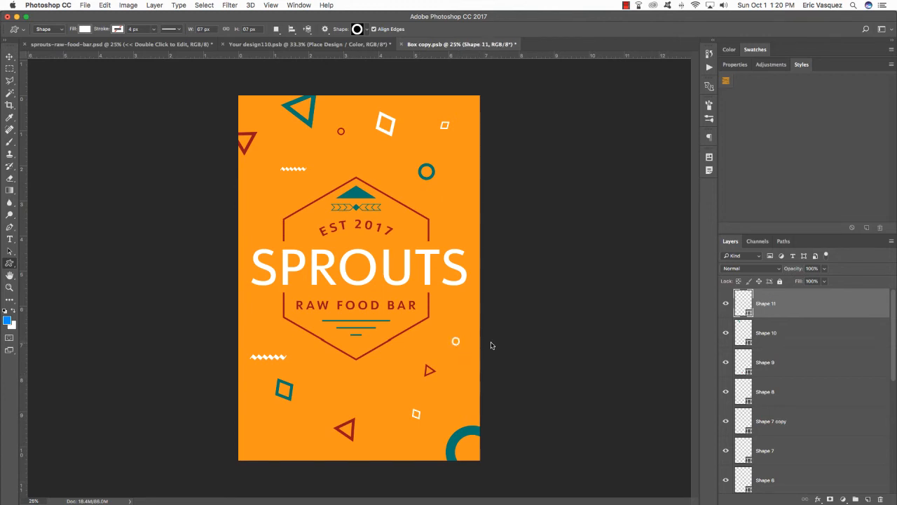
{"action": "key", "text": "v"}
- Draw a small rotated diamond outline about 56 px wide on a new layer beside the hexagon's upper left, filled with the logo's dark red
{"action": "key", "text": "alt+shift+super+n"}
{"action": "key", "text": "u"}
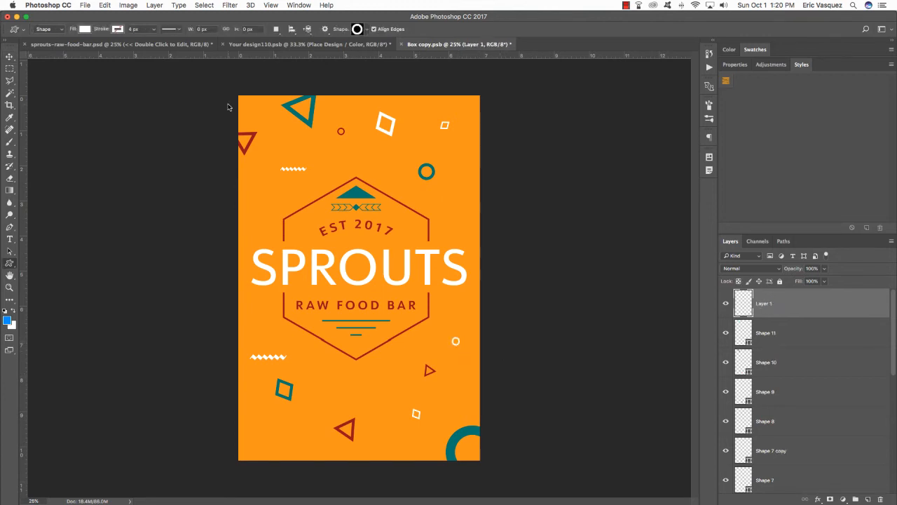
{"action": "left_click", "coordinate": [361, 29]}
{"action": "double_click", "coordinate": [332, 86]}
{"action": "left_click_drag", "start_coordinate": [256, 191], "coordinate": [263, 199]}
{"action": "key", "text": "super+t"}
{"action": "left_click_drag", "start_coordinate": [278, 189], "coordinate": [287, 198]}
{"action": "key", "text": "Return"}
{"action": "left_click", "coordinate": [84, 29]}
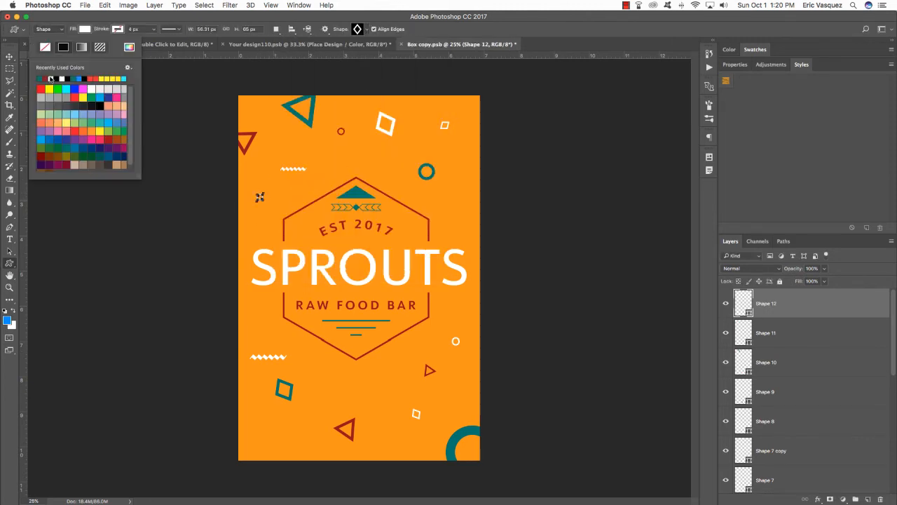
{"action": "key", "text": "v"}
- Draw a tiny white ring on a new layer just below the hexagon's bottom corner
{"action": "key", "text": "alt+shift+super+n"}
{"action": "key", "text": "u"}
{"action": "left_click_drag", "start_coordinate": [261, 424], "coordinate": [313, 459]}
{"action": "key", "text": "super+z"}
{"action": "left_click", "coordinate": [360, 30]}
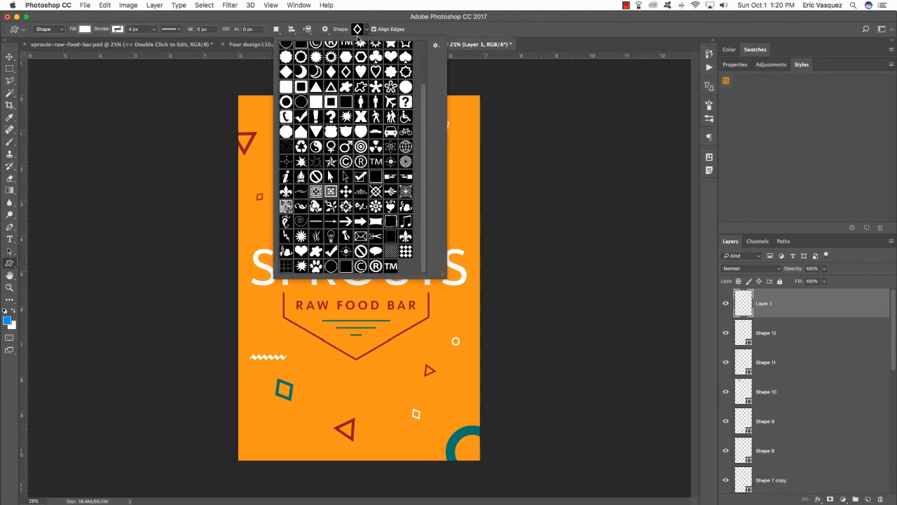
{"action": "double_click", "coordinate": [286, 101]}
{"action": "left_click_drag", "start_coordinate": [328, 375], "coordinate": [333, 380]}
{"action": "left_click_drag", "start_coordinate": [251, 429], "coordinate": [300, 476]}
{"action": "key", "text": "v"}
{"action": "key", "text": "super+t"}
{"action": "left_click_drag", "start_coordinate": [332, 377], "coordinate": [310, 405]}
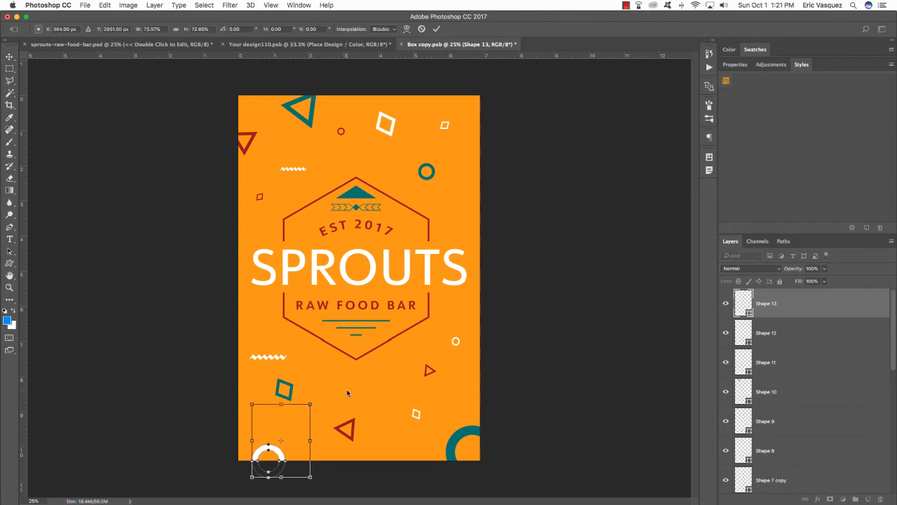
{"action": "key", "text": "Escape"}
{"action": "key", "text": "super+z"}
- Draw a small white zigzag on a new layer near the artwork's lower left corner
{"action": "key", "text": "alt+shift+super+n"}
{"action": "key", "text": "u"}
{"action": "left_click", "coordinate": [360, 30]}
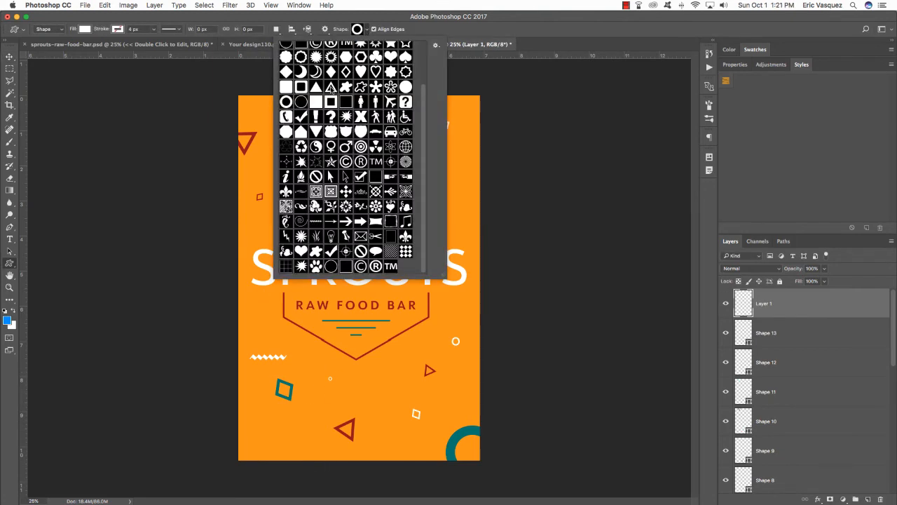
{"action": "double_click", "coordinate": [316, 221]}
{"action": "left_click_drag", "start_coordinate": [250, 446], "coordinate": [286, 450]}
{"action": "key", "text": "v"}
{"action": "left_click", "coordinate": [290, 440]}
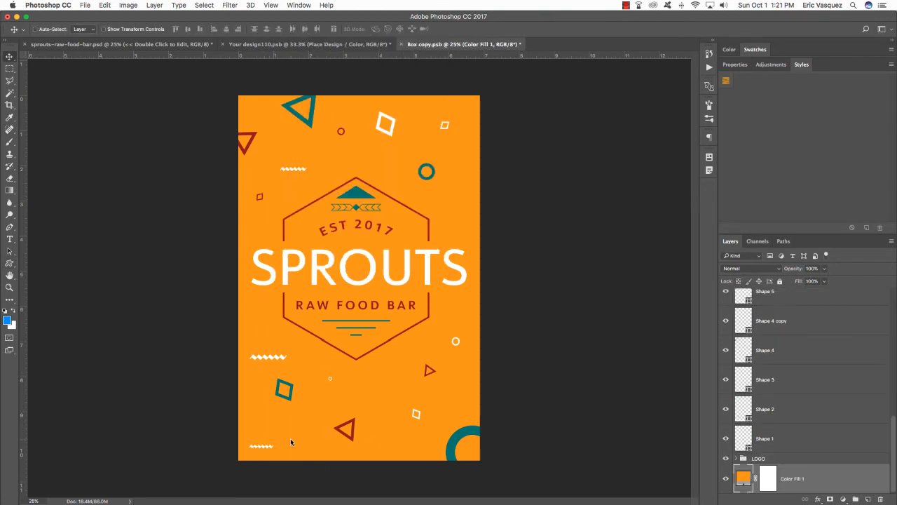
- Undo the lower left zigzag together with its new layer
{"action": "key", "text": "u"}
{"action": "key", "text": "alt+super+z"}
{"action": "key", "text": "alt+super+z"}
{"action": "key", "text": "v"}
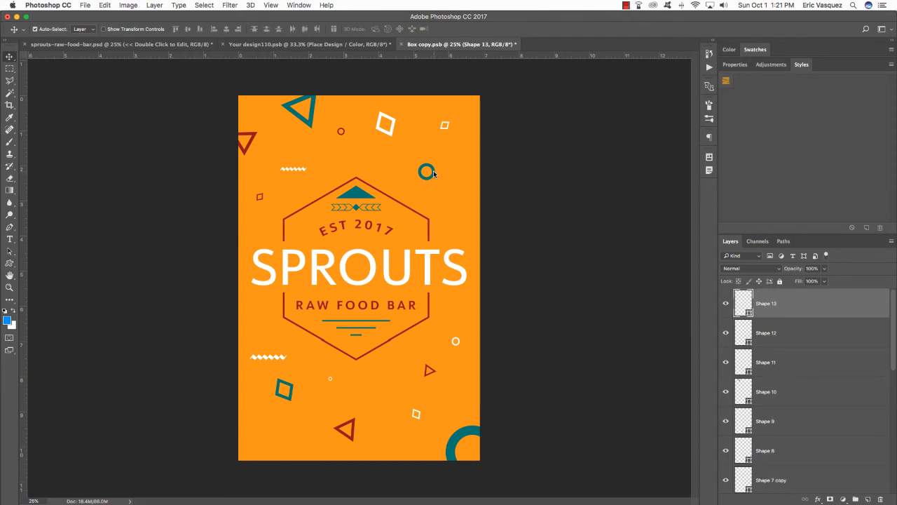
- Duplicate the teal ring above the hexagon's upper right side and place the copy, enlarged to about 135%, near the artwork's lower left corner
{"action": "right_click", "coordinate": [433, 169]}
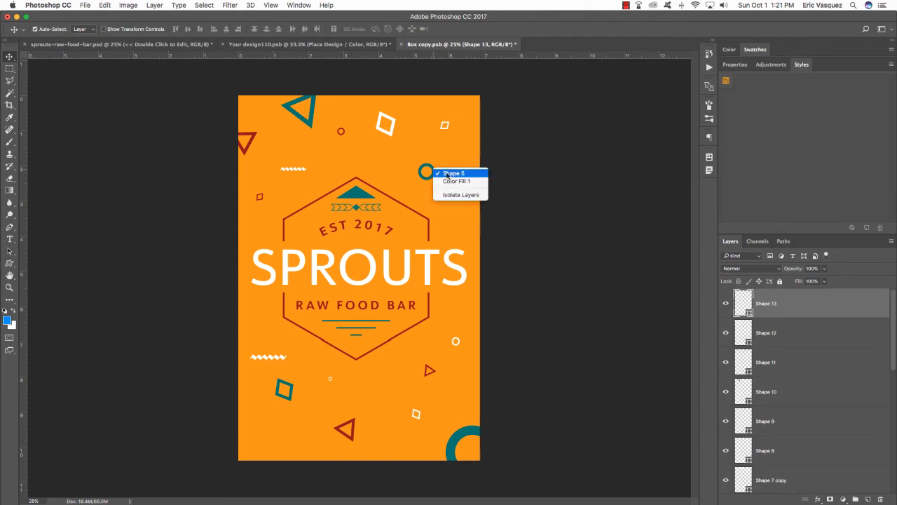
{"action": "left_click", "coordinate": [431, 169]}
{"action": "right_click", "coordinate": [430, 168]}
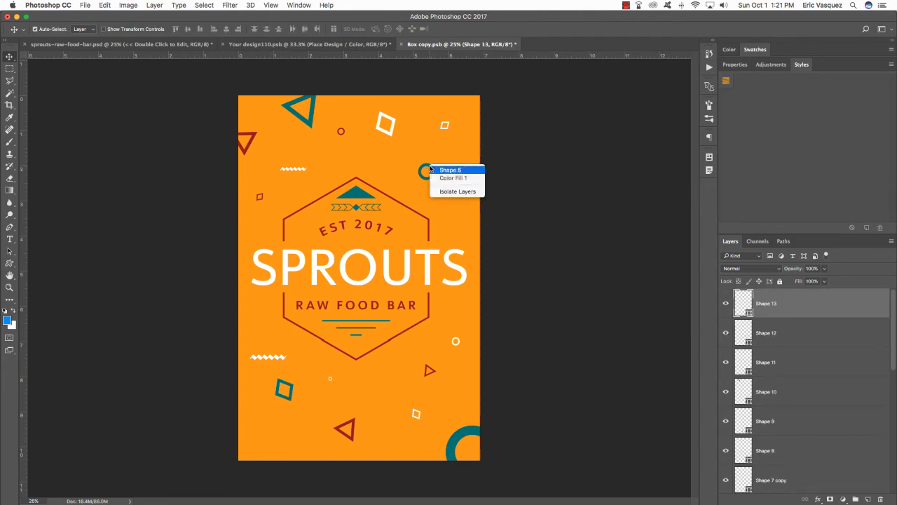
{"action": "left_click", "coordinate": [444, 171]}
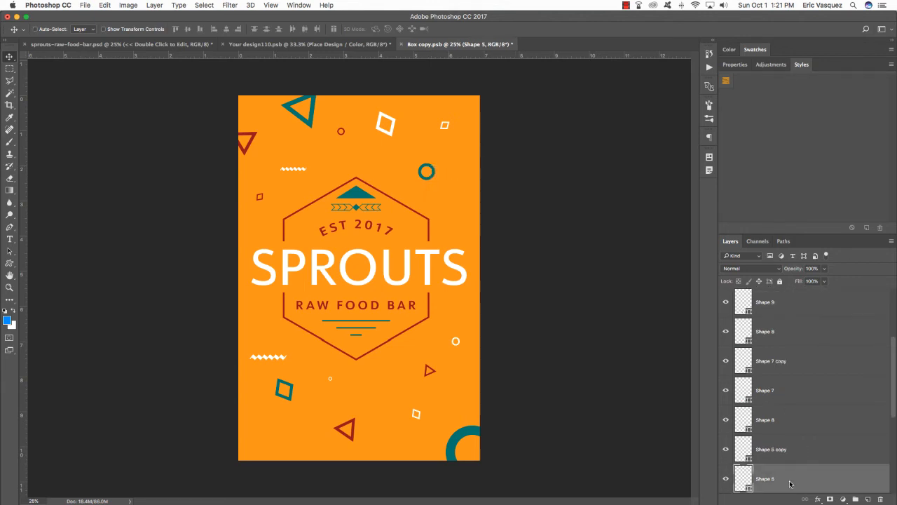
{"action": "key", "text": "super+j"}
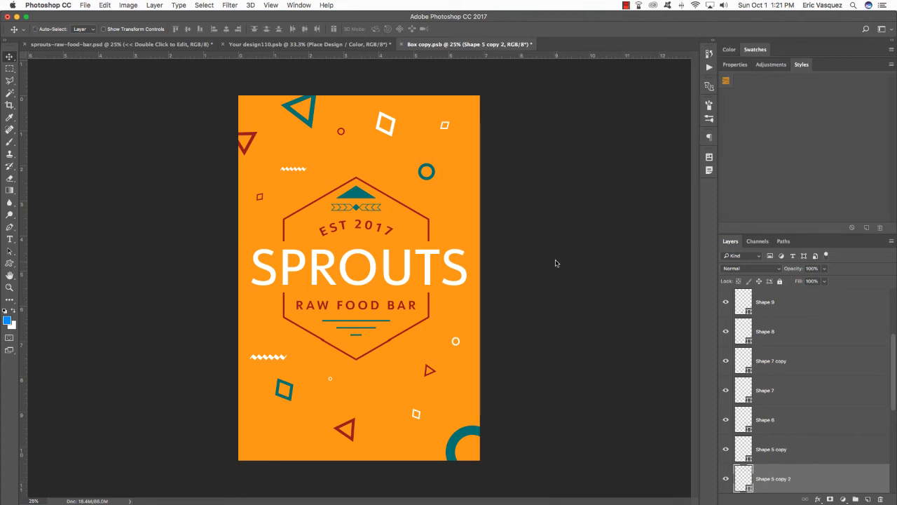
{"action": "key", "text": "super+t"}
{"action": "left_click_drag", "start_coordinate": [435, 181], "coordinate": [274, 426]}
{"action": "key", "text": "Return"}
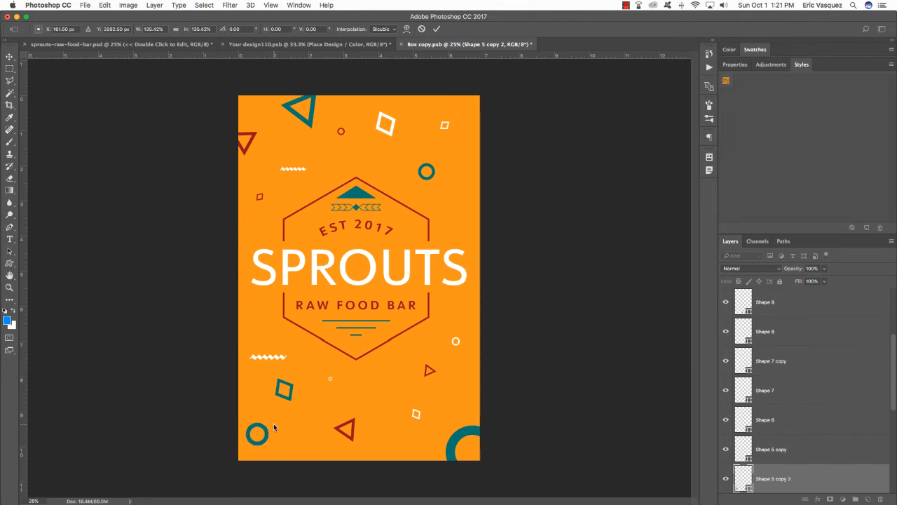
- Fill the enlarged ring copy with the logo's dark red
{"action": "key", "text": "u"}
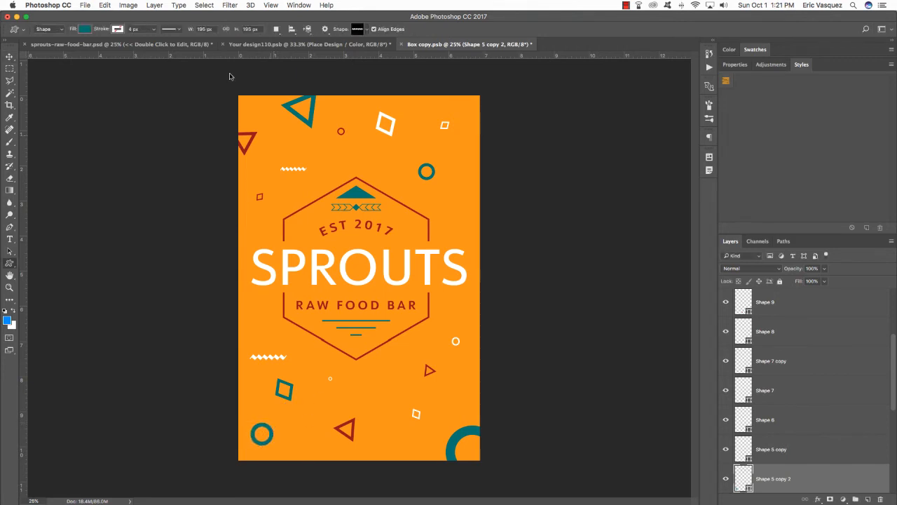
{"action": "left_click", "coordinate": [84, 31]}
{"action": "left_click", "coordinate": [43, 82]}
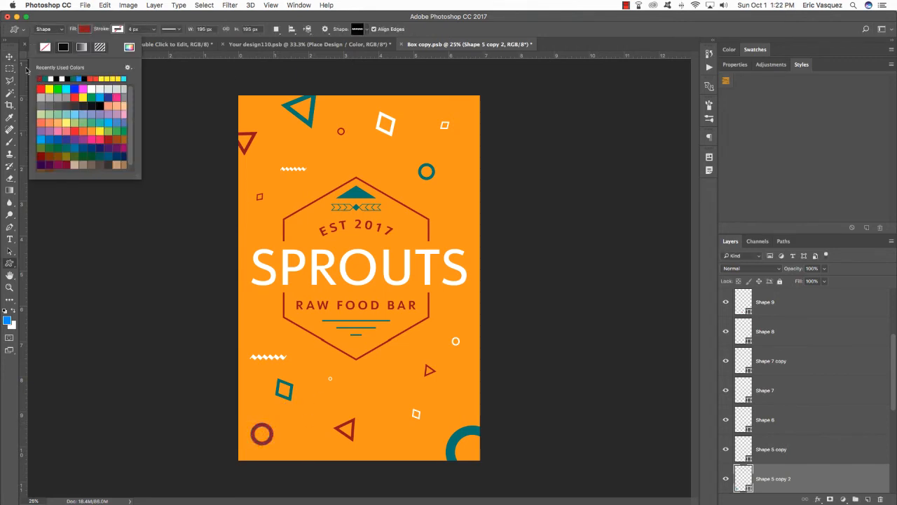
- Move the dark red ring to the artwork's right edge, level with the hexagon's upper part, so the edge crops it in half
{"action": "left_click", "coordinate": [12, 56]}
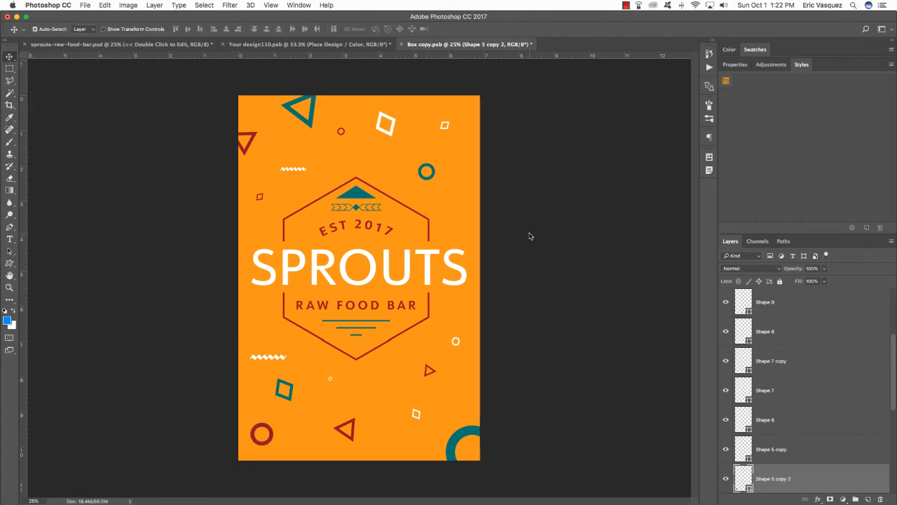
{"action": "key", "text": "super+t"}
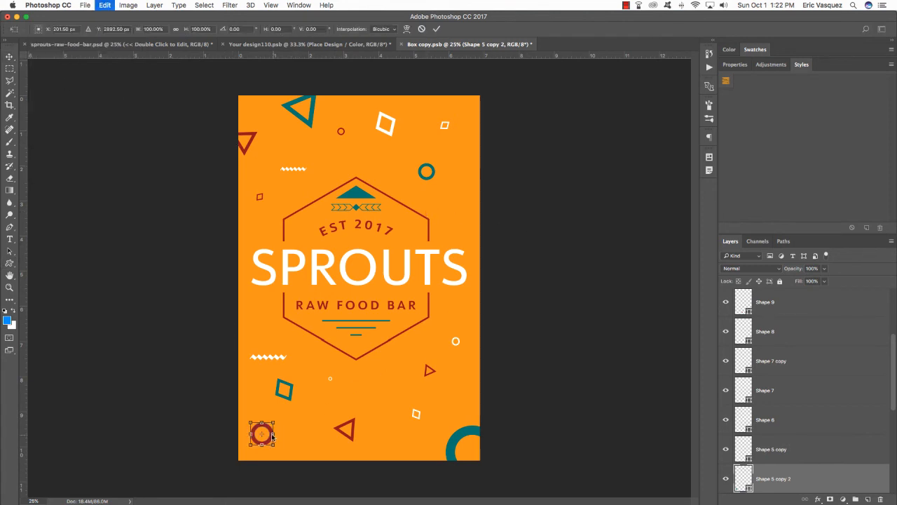
{"action": "left_click_drag", "start_coordinate": [269, 439], "coordinate": [485, 214]}
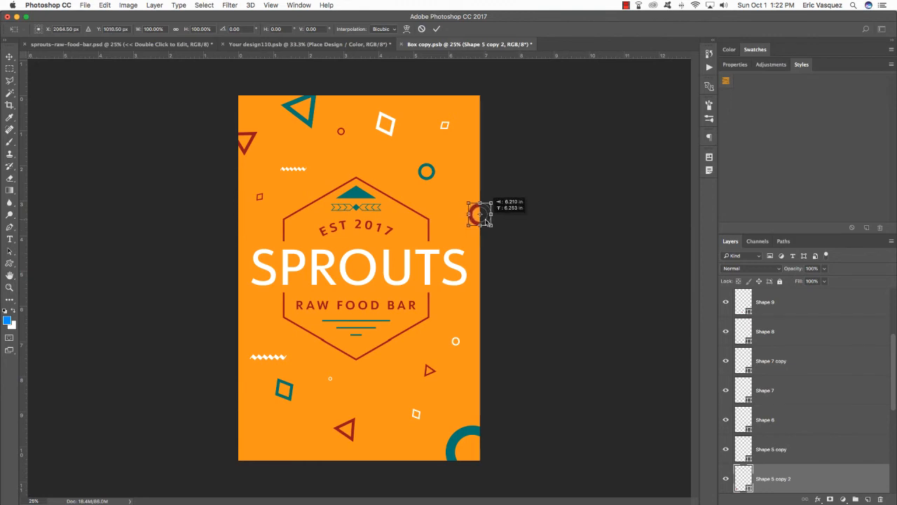
{"action": "key", "text": "Return"}
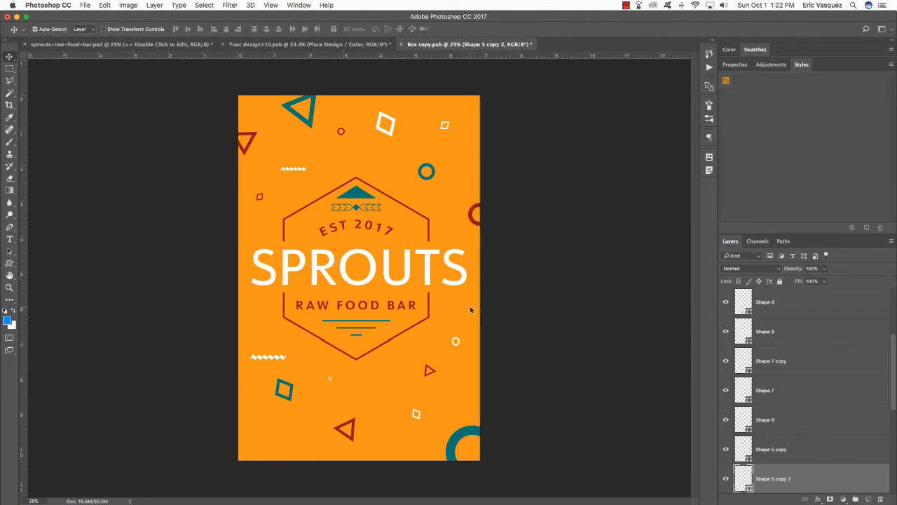
- Duplicate the large teal triangle and place the copy, rotated about -127°, cropped by the left edge near the artwork's lower corner
{"action": "right_click", "coordinate": [315, 124]}
{"action": "left_click", "coordinate": [320, 126]}
{"action": "key", "text": "ctrl+j"}
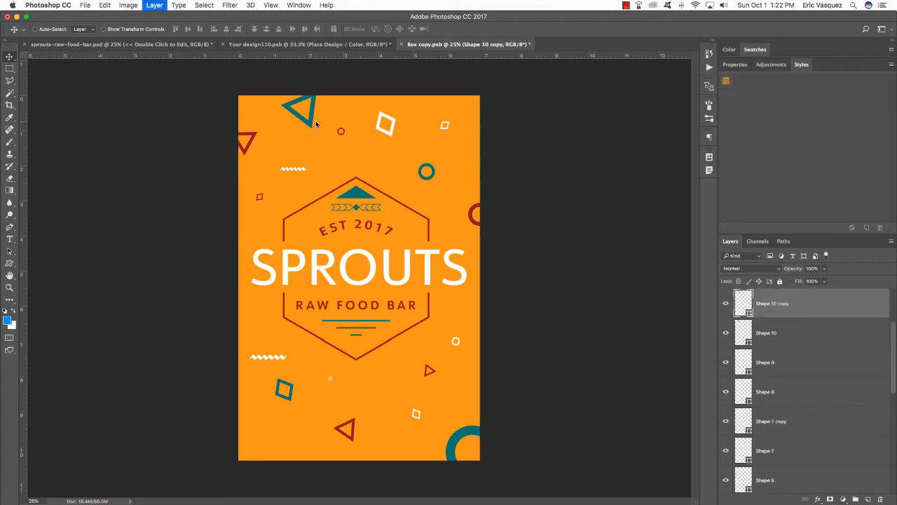
{"action": "key", "text": "ctrl+t"}
{"action": "left_click_drag", "start_coordinate": [313, 122], "coordinate": [219, 384]}
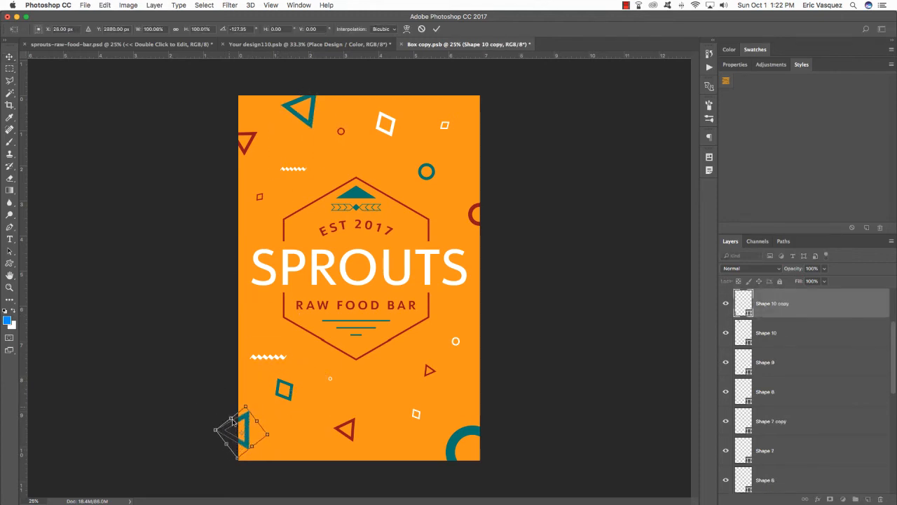
{"action": "left_click_drag", "start_coordinate": [244, 430], "coordinate": [256, 435]}
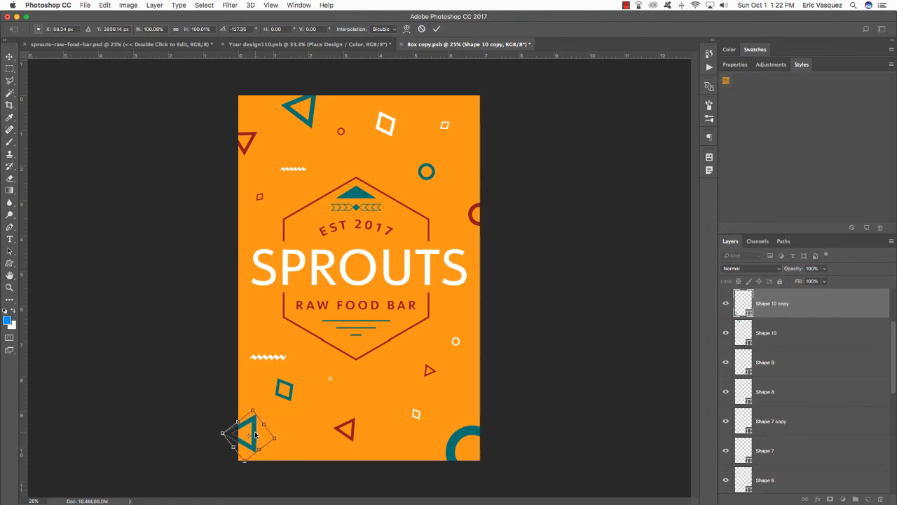
{"action": "key", "text": "Return"}
- Fill the triangle copy at the lower left edge with white
{"action": "key", "text": "u"}
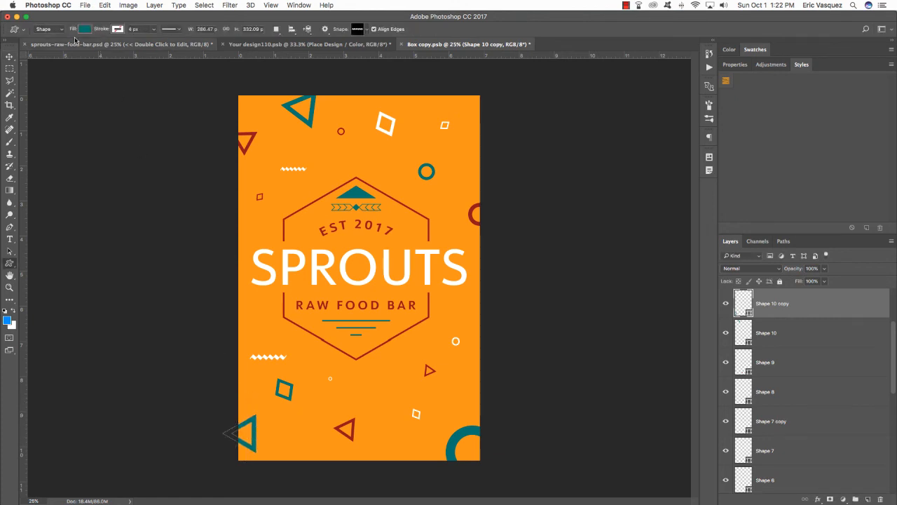
{"action": "left_click", "coordinate": [84, 29]}
{"action": "left_click", "coordinate": [49, 80]}
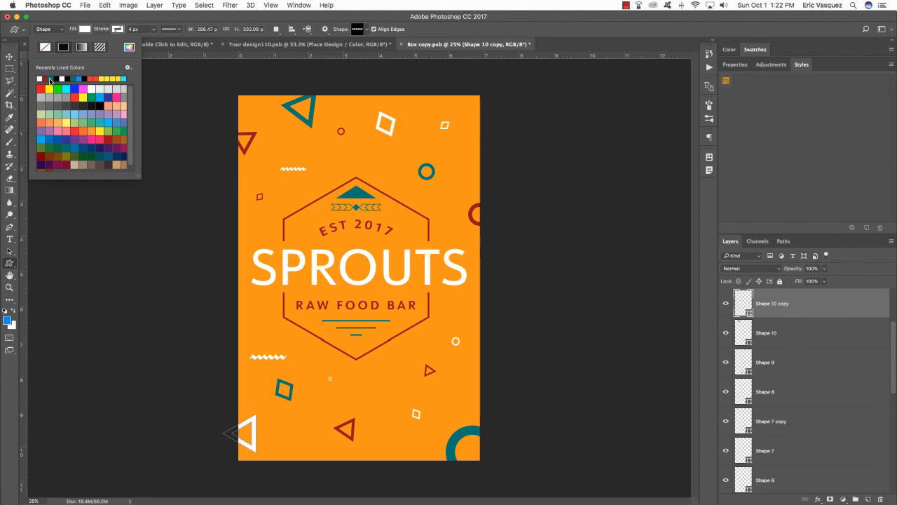
{"action": "key", "text": "v"}
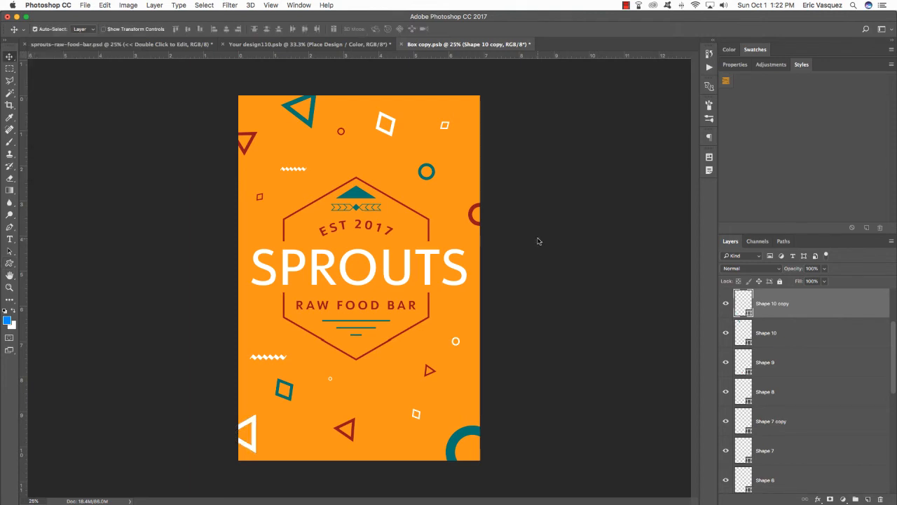
- Group all the shape layers from Shape 13 down to Shape 1 and name the group SHAPES
{"action": "double_click", "coordinate": [801, 64]}
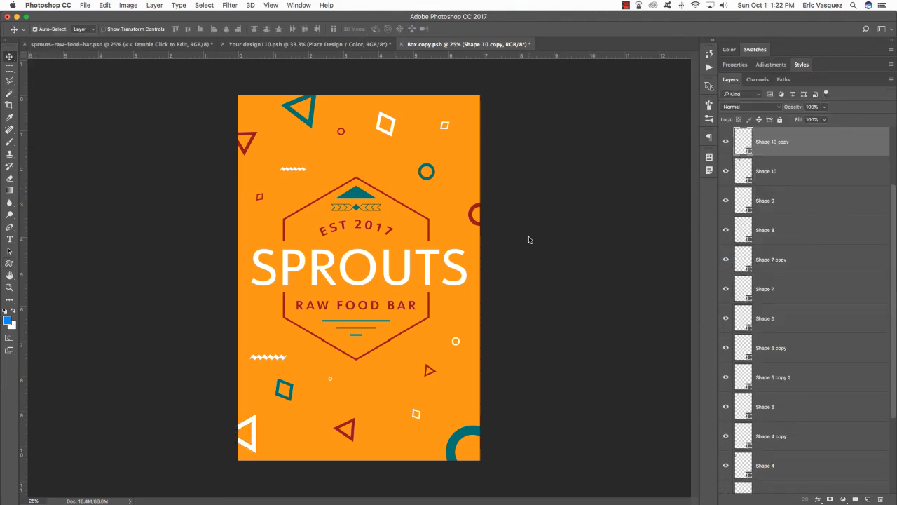
{"action": "left_click_drag", "start_coordinate": [892, 194], "coordinate": [887, 127]}
{"action": "left_click", "coordinate": [836, 145]}
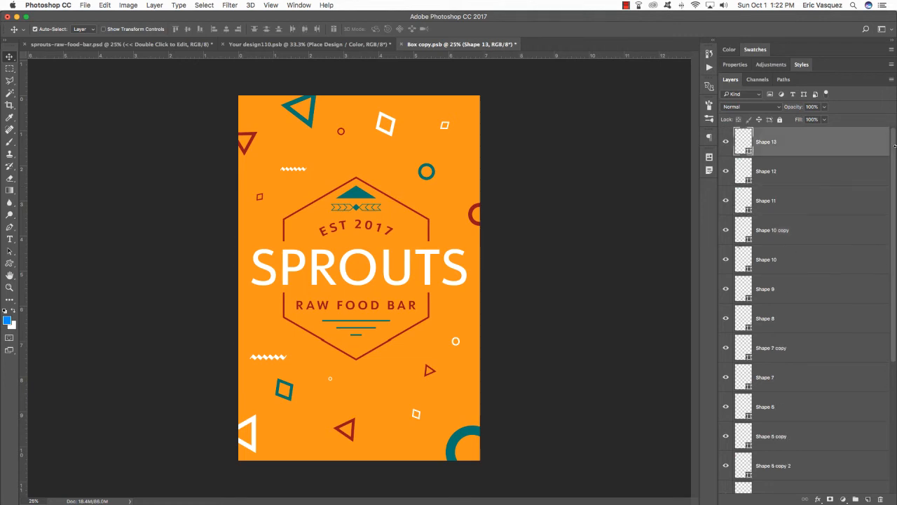
{"action": "scroll", "coordinate": [895, 172], "scroll_direction": "down", "scroll_amount": 5}
{"action": "left_click", "coordinate": [799, 440], "text": "shift"}
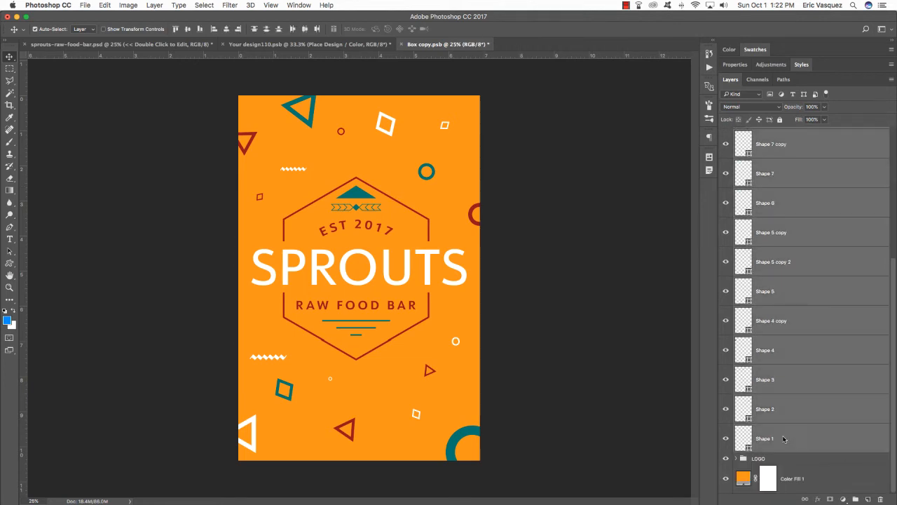
{"action": "key", "text": "super+g"}
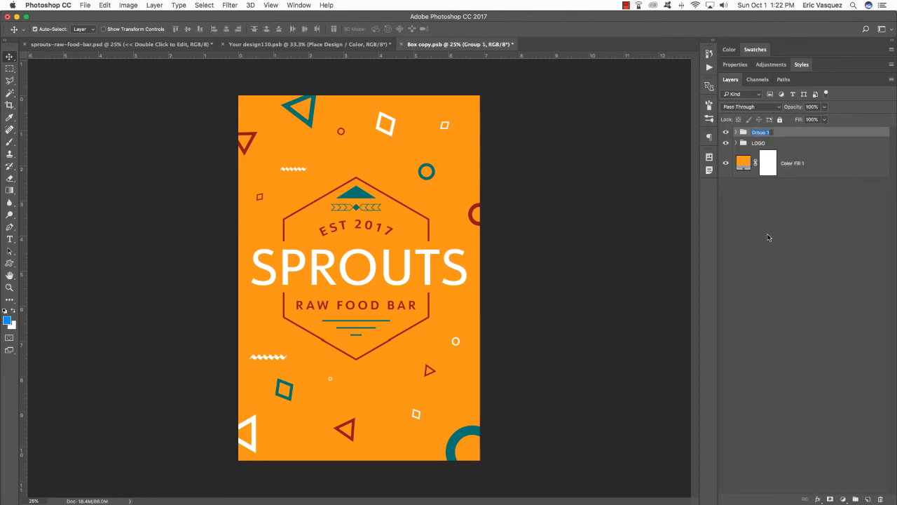
{"action": "type", "text": "SHAPES"}
{"action": "key", "text": "Return"}
- Save and close both the artwork and Your design110.psb, and select and collapse the Box group in the mockup
{"action": "key", "text": "super+s"}
{"action": "key", "text": "super+w"}
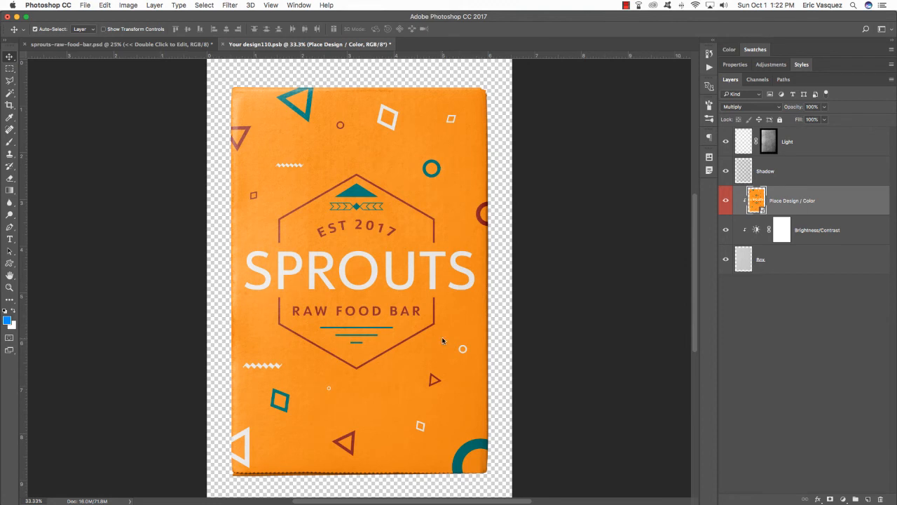
{"action": "key", "text": "super+s"}
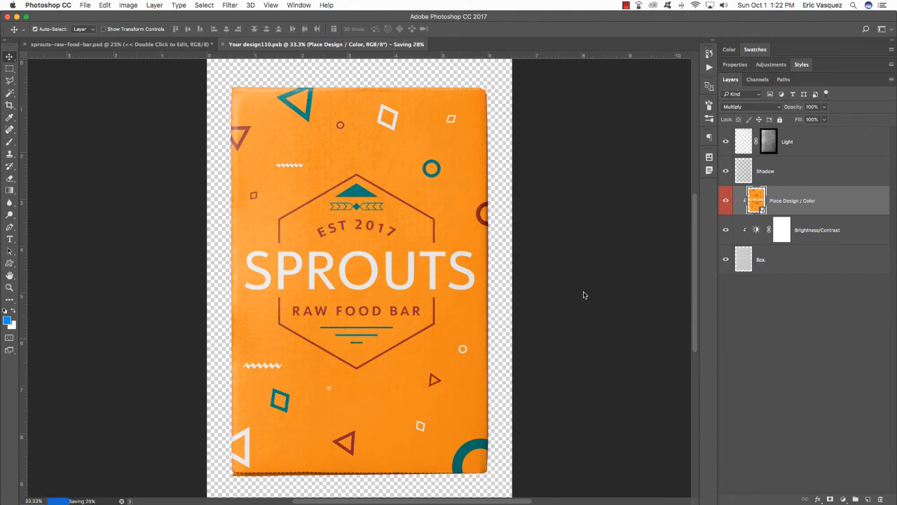
{"action": "key", "text": "super+w"}
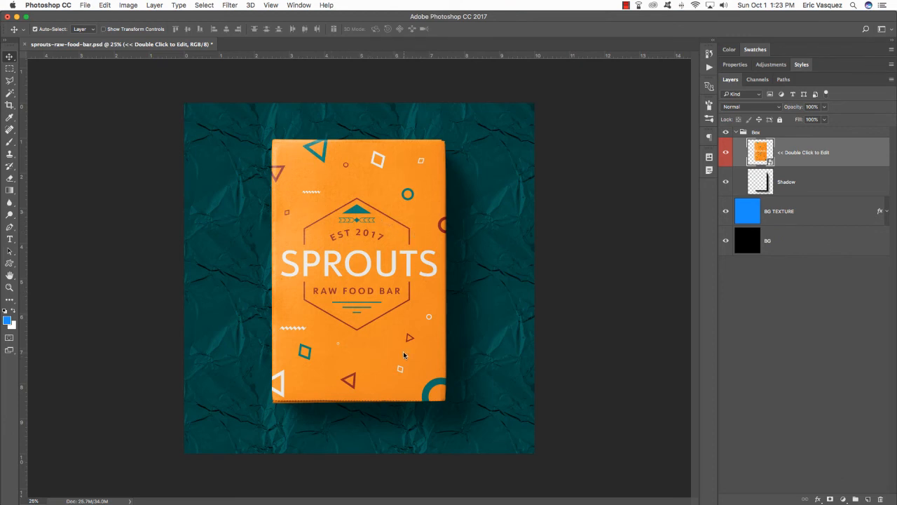
{"action": "left_click", "coordinate": [744, 133]}
{"action": "left_click", "coordinate": [736, 132]}
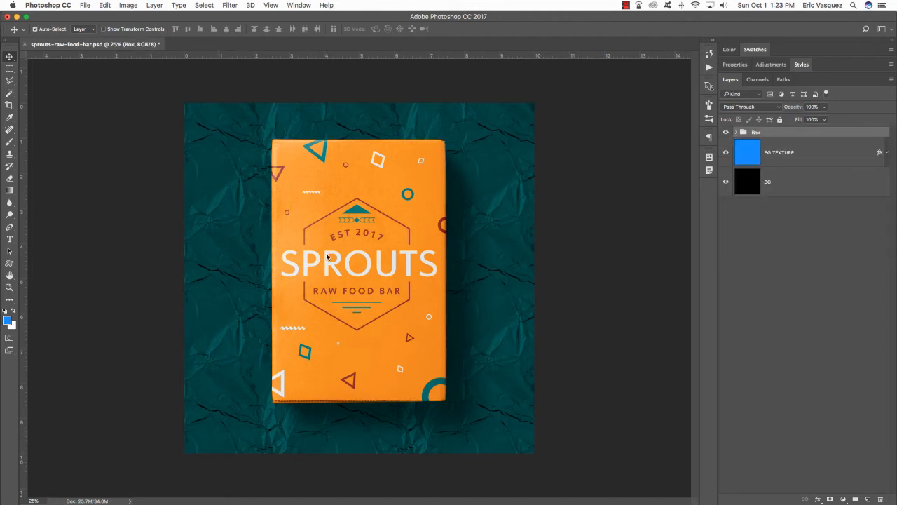
- Open Tagline_CC.eps from the URW folder in Illustrator and copy the whole tagline
{"action": "key", "text": "super+Tab"}
{"action": "key", "text": "super+Tab"}
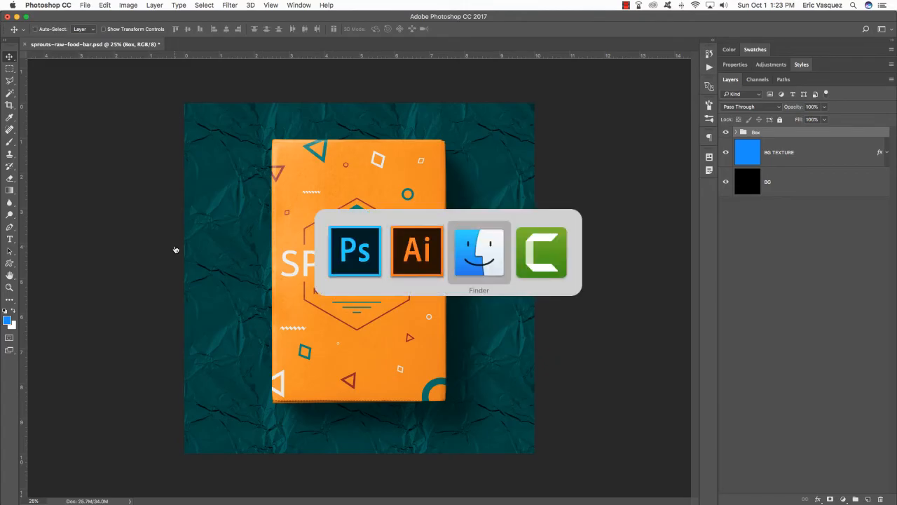
{"action": "left_click", "coordinate": [377, 59]}
{"action": "left_click", "coordinate": [406, 49]}
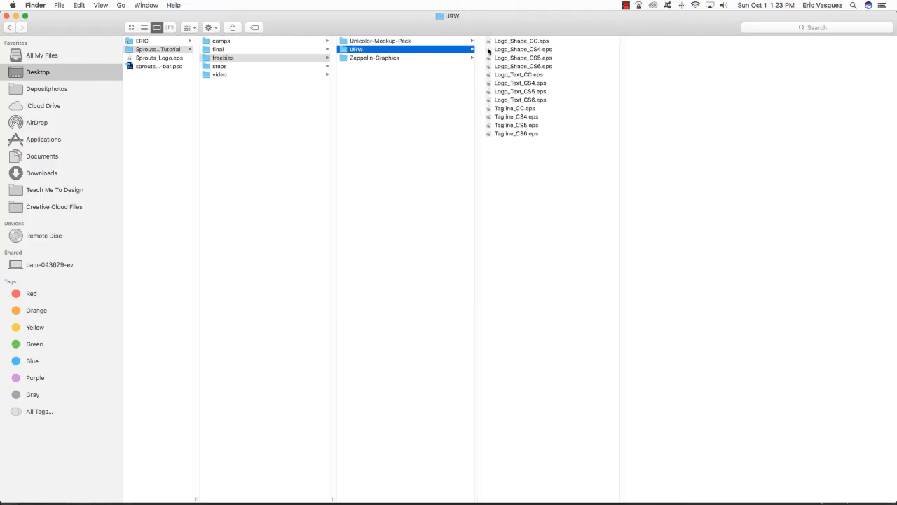
{"action": "left_click", "coordinate": [515, 110]}
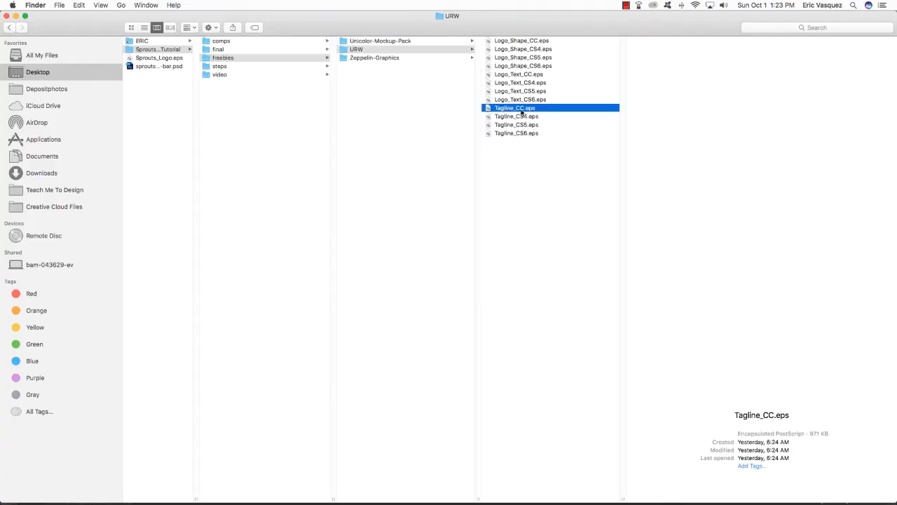
{"action": "left_click_drag", "start_coordinate": [515, 110], "coordinate": [479, 483]}
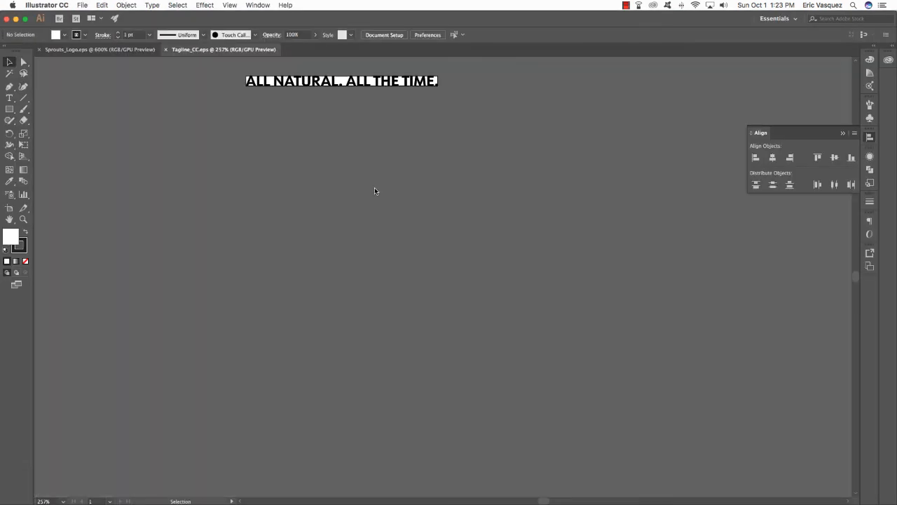
{"action": "key", "text": "super+a"}
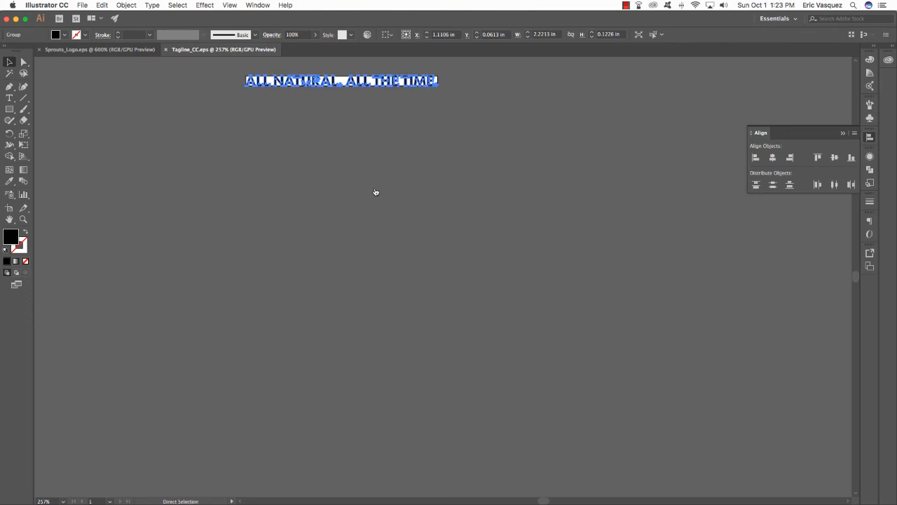
- Switch to Photoshop and paste the tagline as a smart object in the upper-left corner of the teal background
{"action": "key", "text": "super+Tab"}
{"action": "key", "text": "super+Tab"}
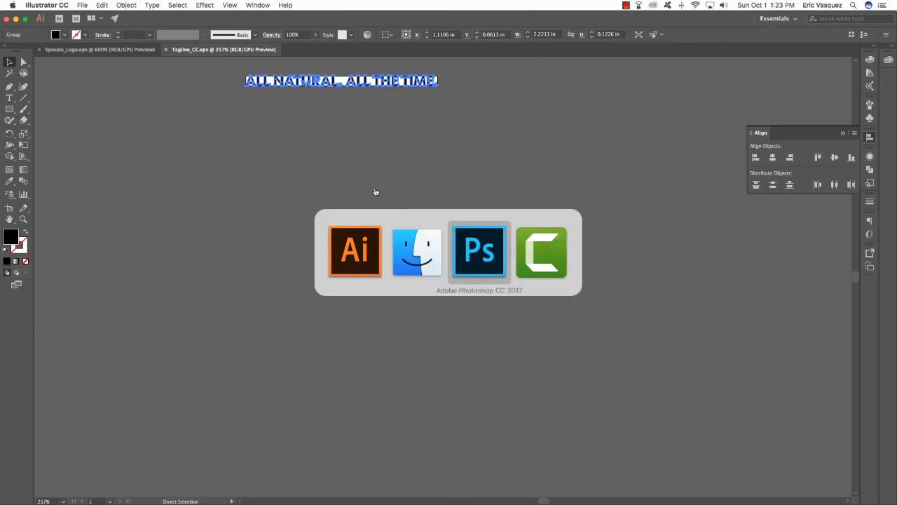
{"action": "key", "text": "super+Tab"}
{"action": "key", "text": "super+Tab"}
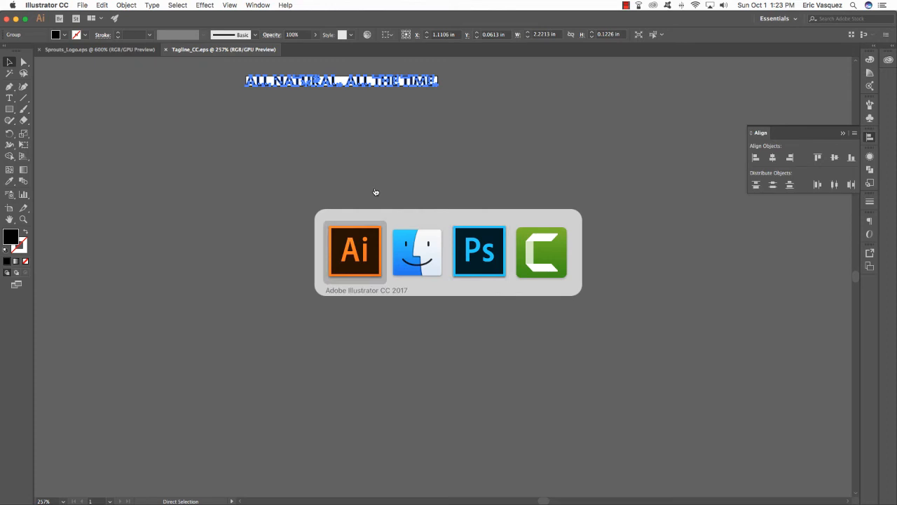
{"action": "key", "text": "super+Tab"}
{"action": "key", "text": "super+Tab"}
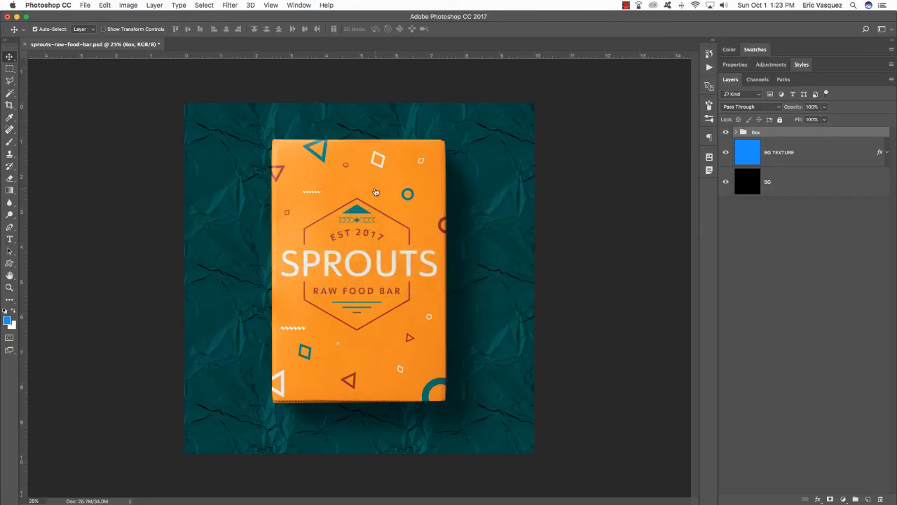
{"action": "key", "text": "super+v"}
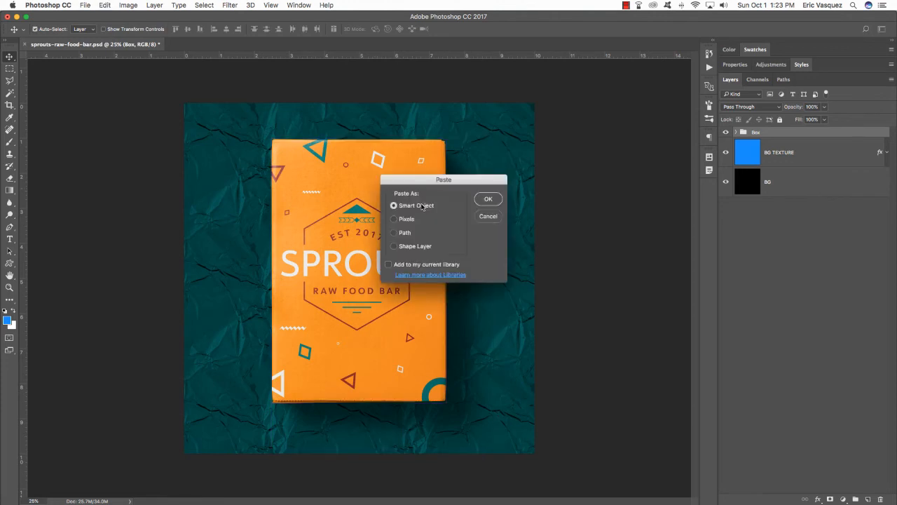
{"action": "left_click", "coordinate": [494, 202]}
{"action": "left_click_drag", "start_coordinate": [390, 281], "coordinate": [259, 113]}
{"action": "key", "text": "Return"}
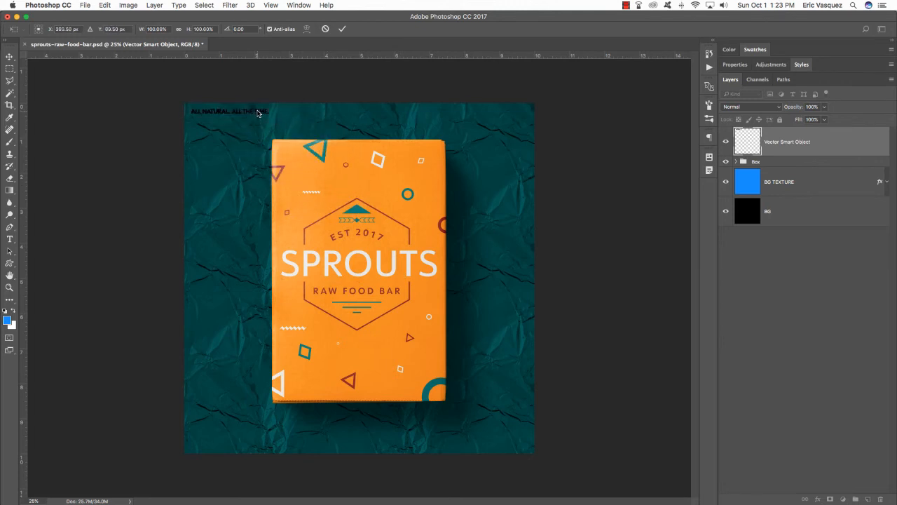
- Apply a white (ffffff) Color Overlay to the tagline layer
{"action": "double_click", "coordinate": [882, 143]}
{"action": "left_click", "coordinate": [383, 195]}
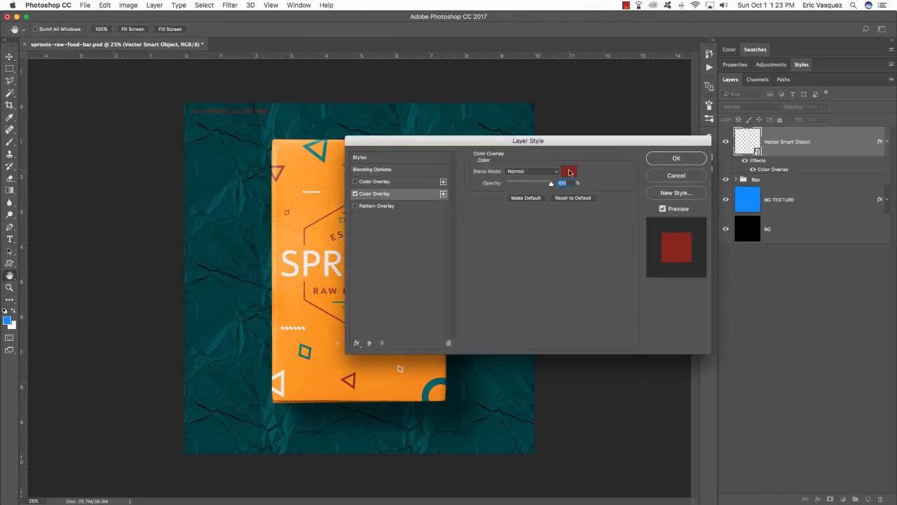
{"action": "left_click", "coordinate": [569, 171]}
{"action": "left_click", "coordinate": [443, 150]}
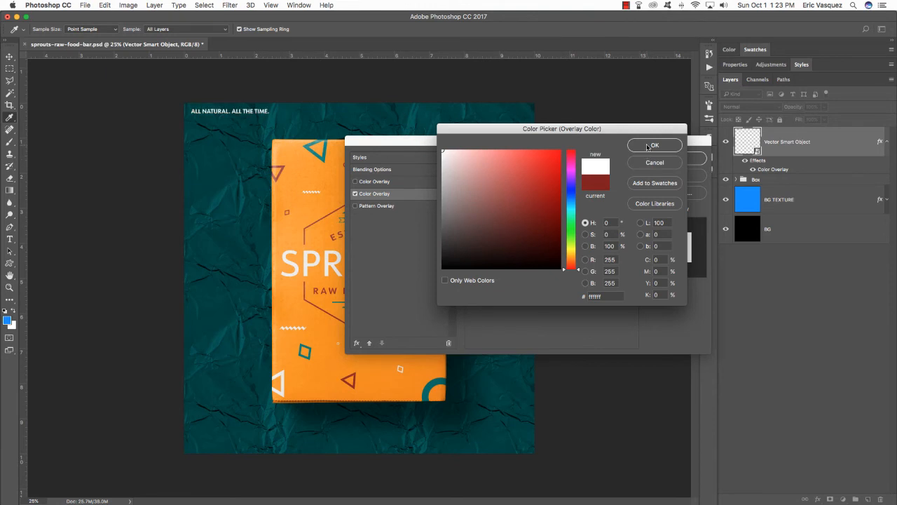
{"action": "left_click", "coordinate": [648, 147]}
{"action": "left_click", "coordinate": [686, 159]}
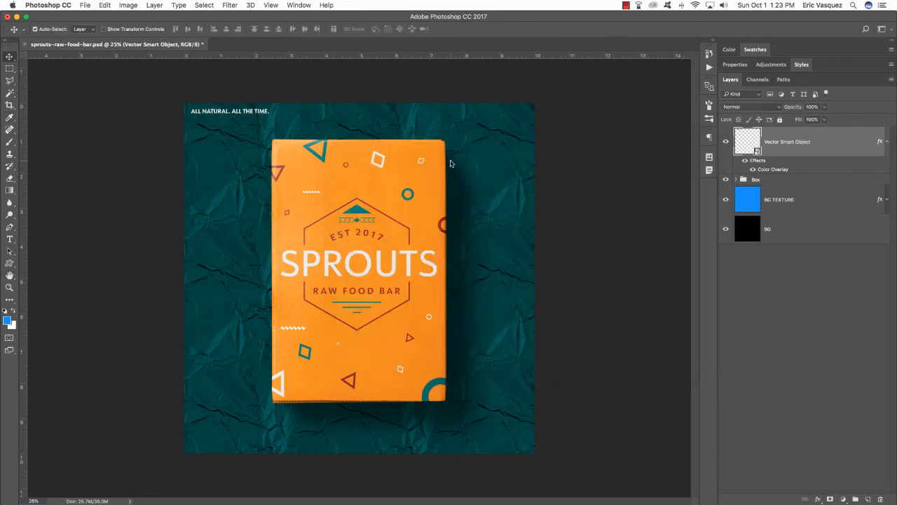
- Group the tagline layer, name both the group and the layer TAGLINE, and collapse the group
{"action": "double_click", "coordinate": [776, 143]}
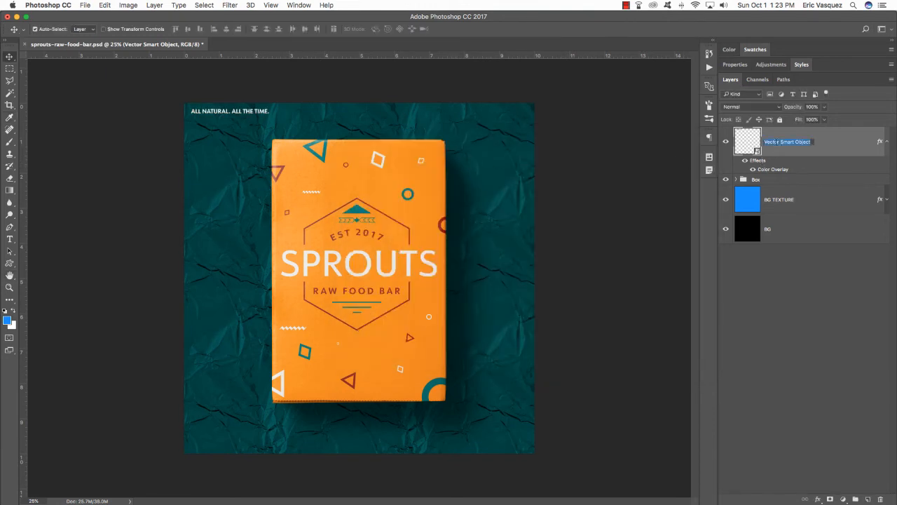
{"action": "type", "text": "TAGLINE"}
{"action": "key", "text": "super+a"}
{"action": "key", "text": "super+c"}
{"action": "key", "text": "Escape"}
{"action": "key", "text": "super+g"}
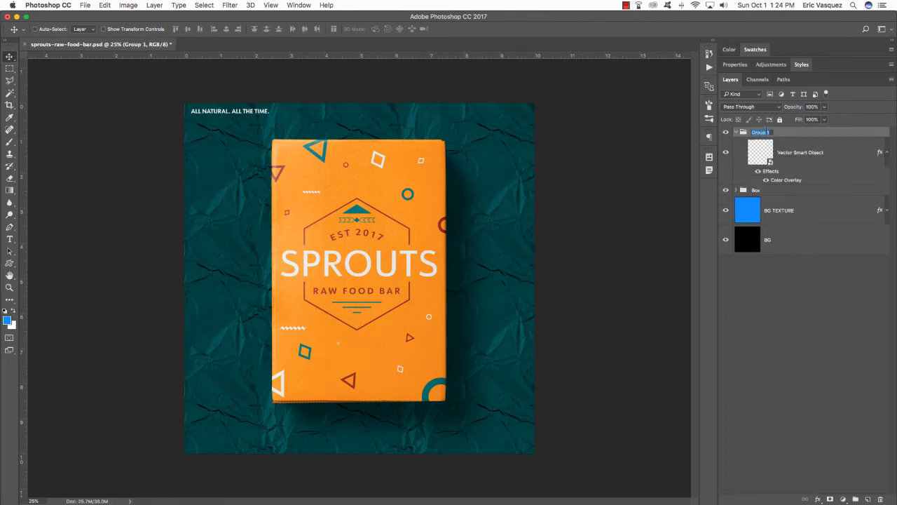
{"action": "key", "text": "super+v"}
{"action": "key", "text": "Return"}
{"action": "double_click", "coordinate": [799, 152]}
{"action": "key", "text": "super+v"}
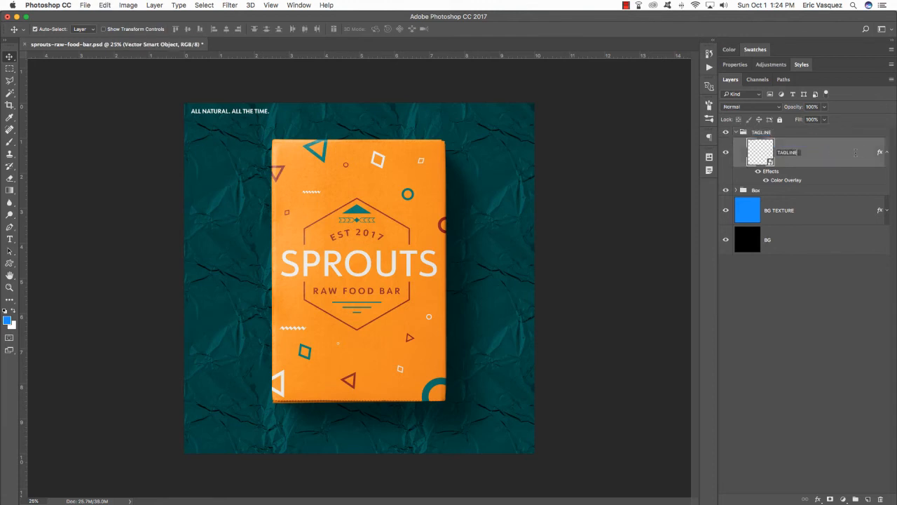
{"action": "key", "text": "Return"}
{"action": "left_click", "coordinate": [736, 132]}
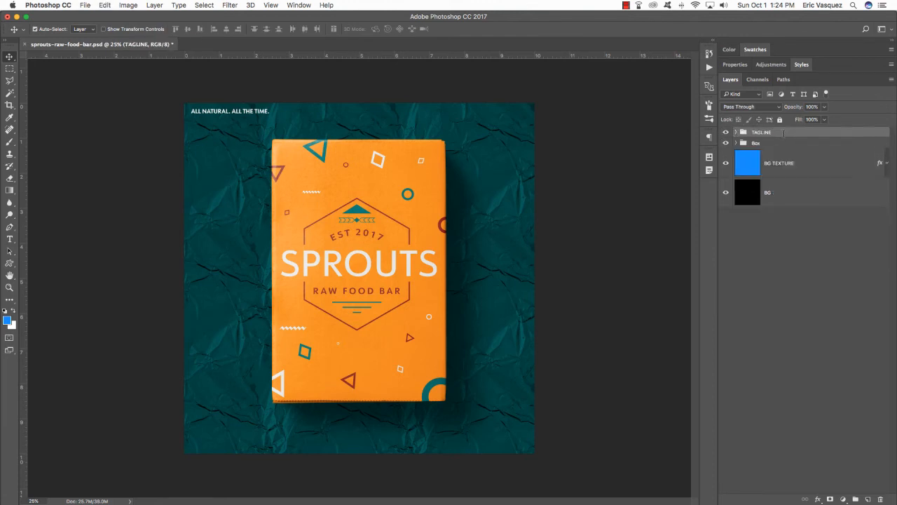
- Rename the TAGLINE group as Tagline, matching the capitalization of the Box group
{"action": "double_click", "coordinate": [753, 143]}
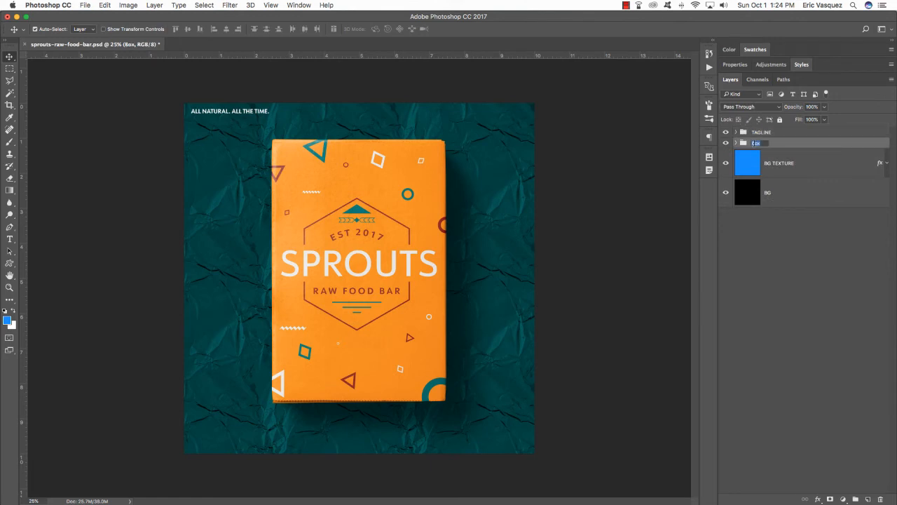
{"action": "key", "text": "Return"}
{"action": "double_click", "coordinate": [760, 132]}
{"action": "type", "text": "Tagline"}
{"action": "key", "text": "Return"}
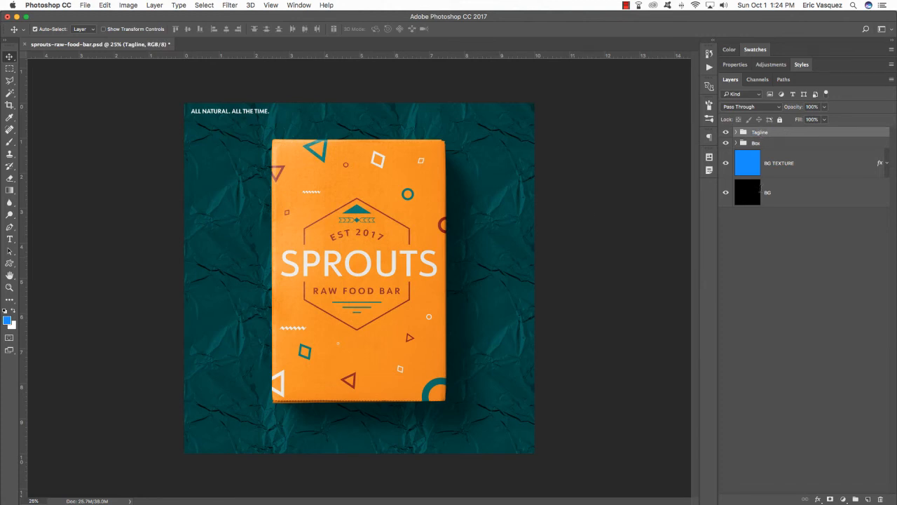
- Delete the black BG layer
{"action": "left_click", "coordinate": [808, 192]}
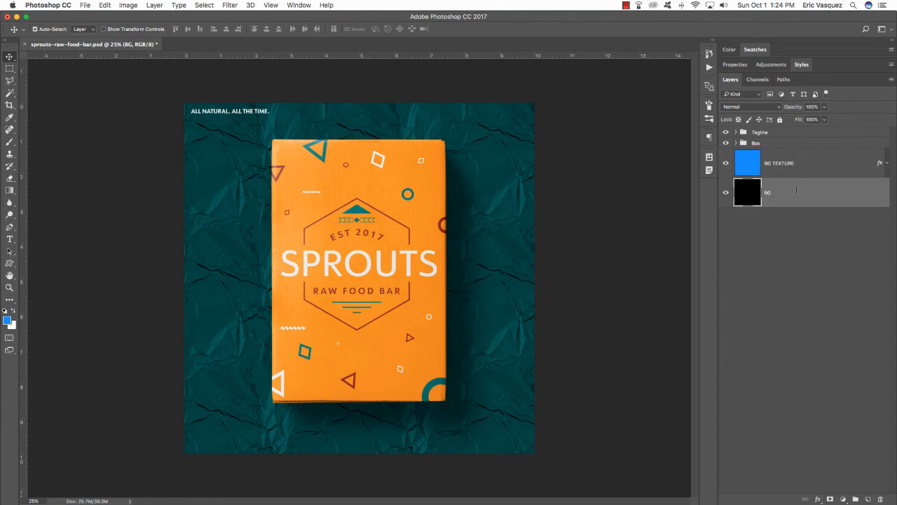
{"action": "key", "text": "Delete"}
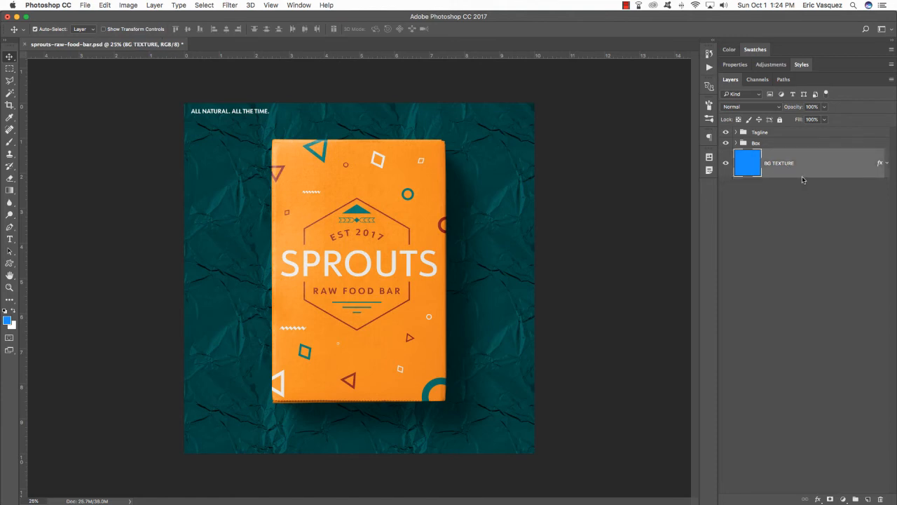
- Put the BG TEXTURE layer in a collapsed group named Background and save the document
{"action": "key", "text": "super+g"}
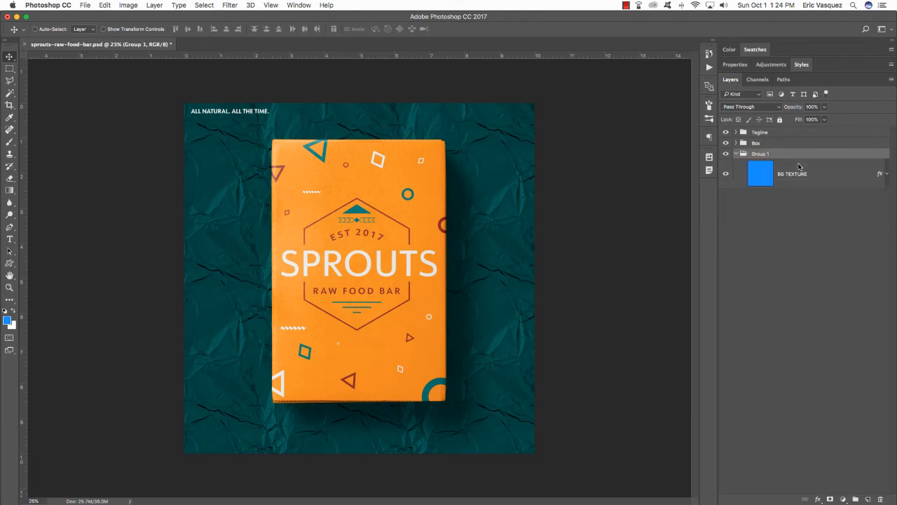
{"action": "double_click", "coordinate": [761, 154]}
{"action": "type", "text": "Background"}
{"action": "key", "text": "Return"}
{"action": "left_click", "coordinate": [735, 153]}
{"action": "key", "text": "cmd+s"}
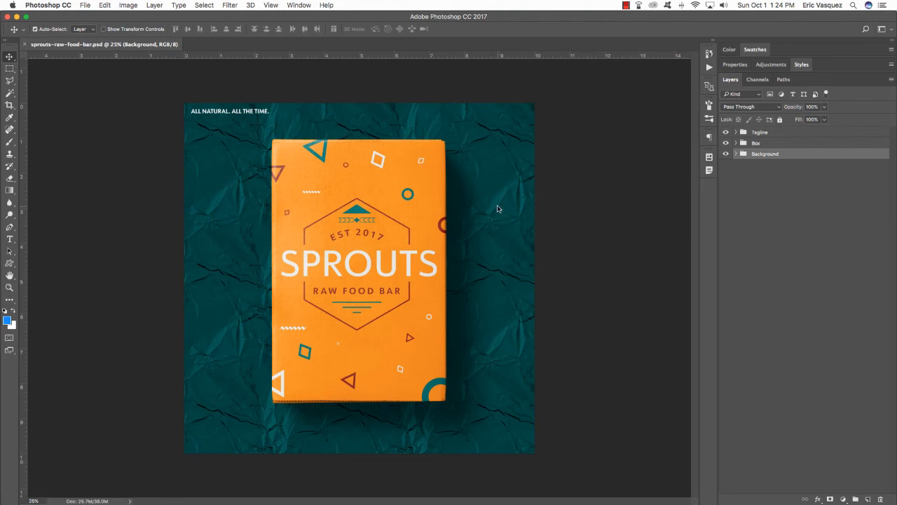
- Open Corn.psd from the Unicolor-Mockup-Pack folder in Photoshop
{"action": "key", "text": "cmd+Tab"}
{"action": "key", "text": "cmd+Tab"}
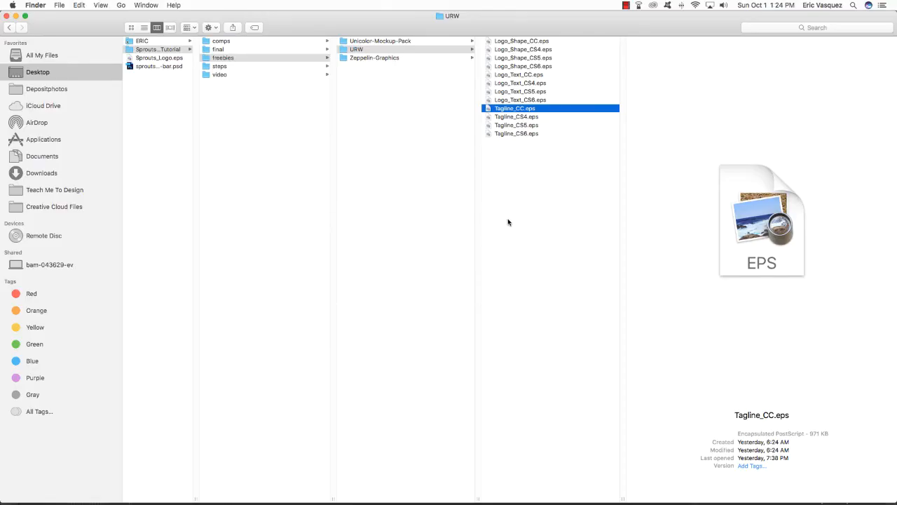
{"action": "left_click", "coordinate": [388, 44]}
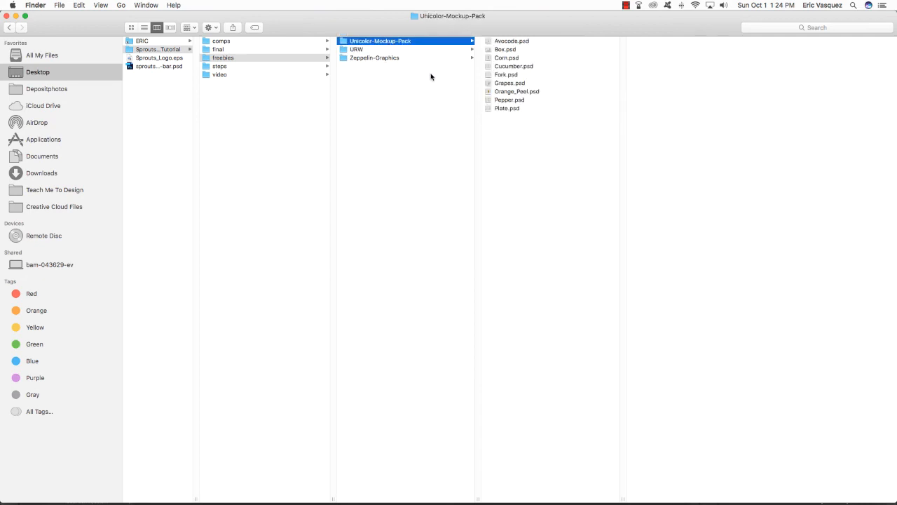
{"action": "double_click", "coordinate": [505, 59]}
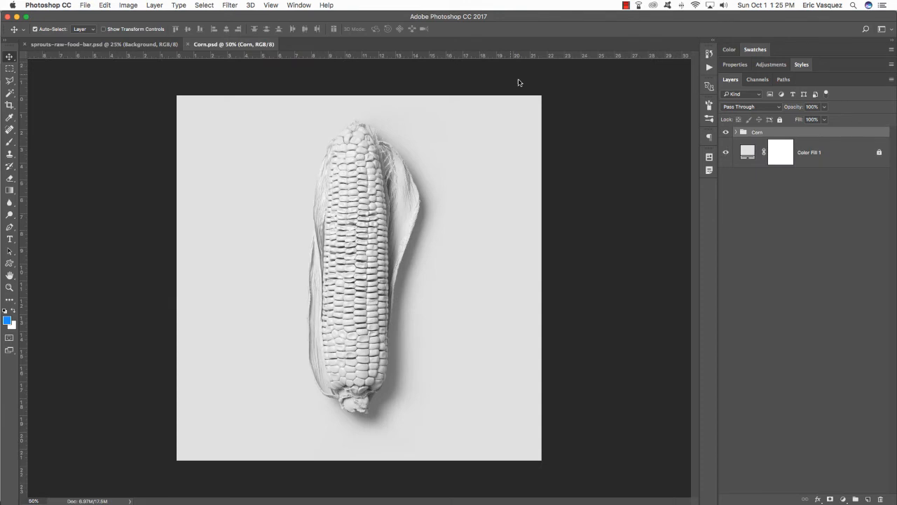
- Open the Corn group's editable smart object and the Place Color / Design smart object inside it
{"action": "left_click", "coordinate": [736, 132]}
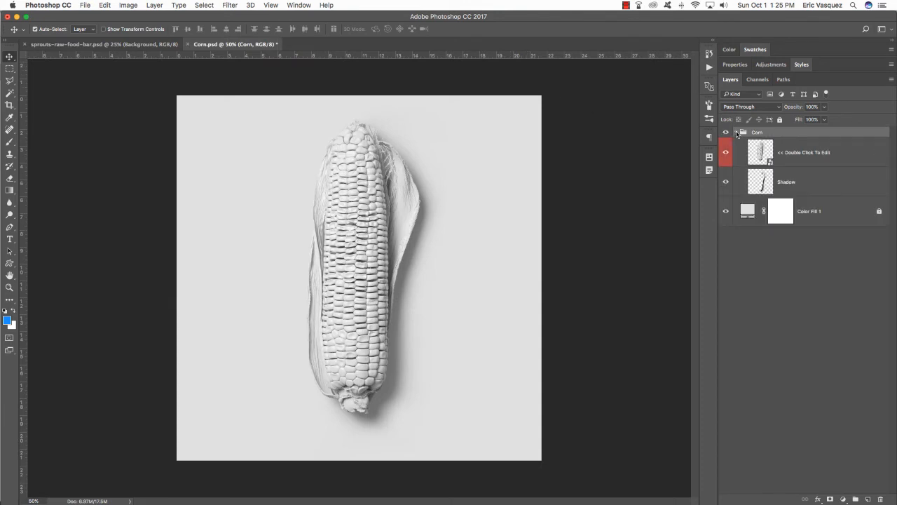
{"action": "left_click", "coordinate": [797, 153]}
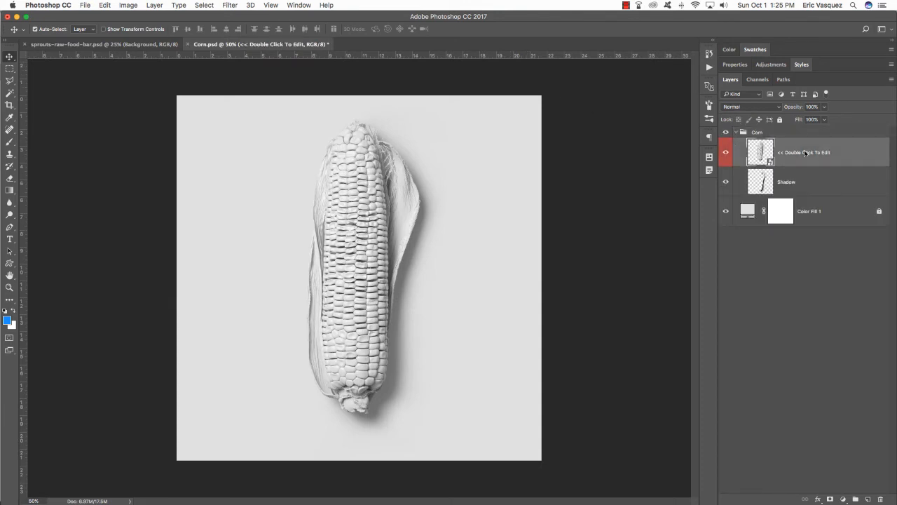
{"action": "double_click", "coordinate": [769, 162]}
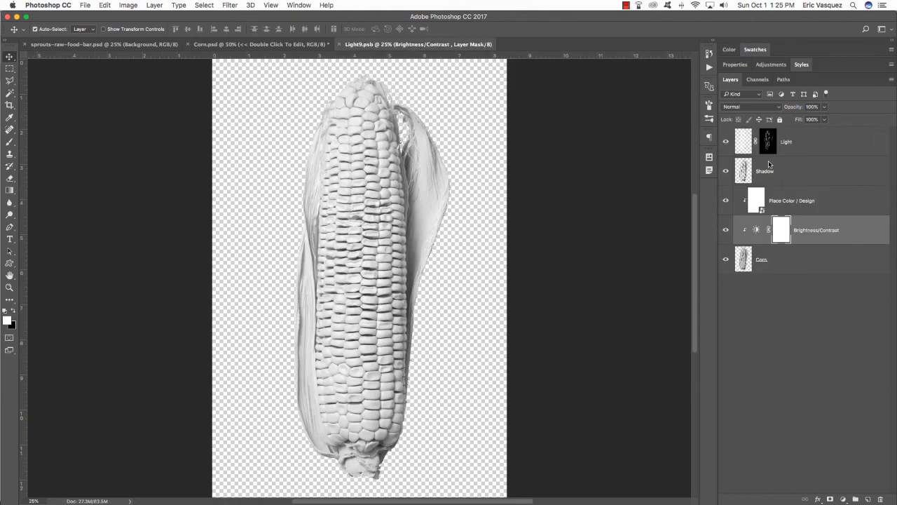
{"action": "left_click", "coordinate": [799, 176]}
{"action": "left_click", "coordinate": [763, 210]}
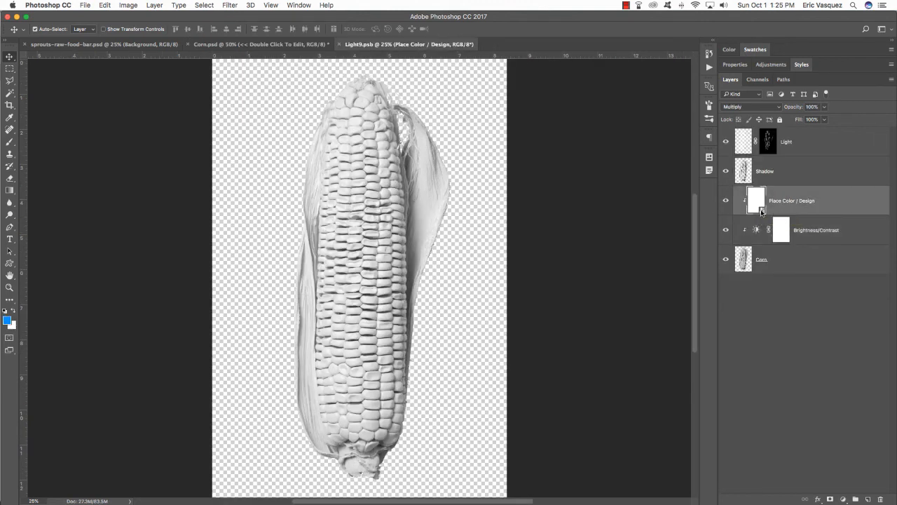
{"action": "double_click", "coordinate": [760, 209]}
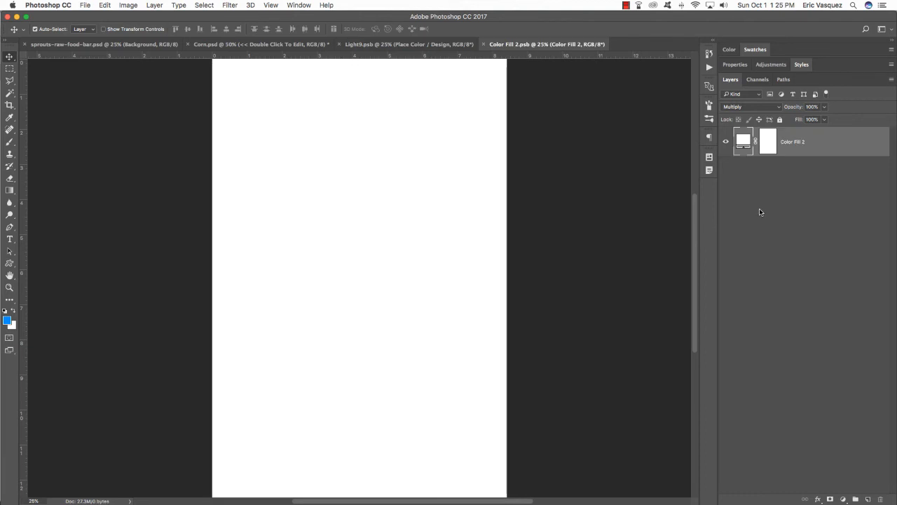
- Set the Color Fill 2 layer of the corn's design smart object to orange #F48B00
{"action": "double_click", "coordinate": [744, 143]}
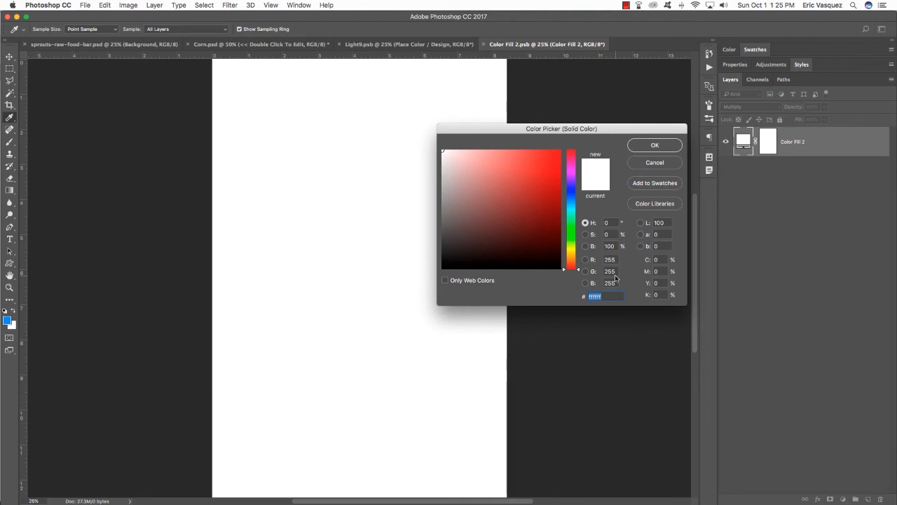
{"action": "type", "text": "f"}
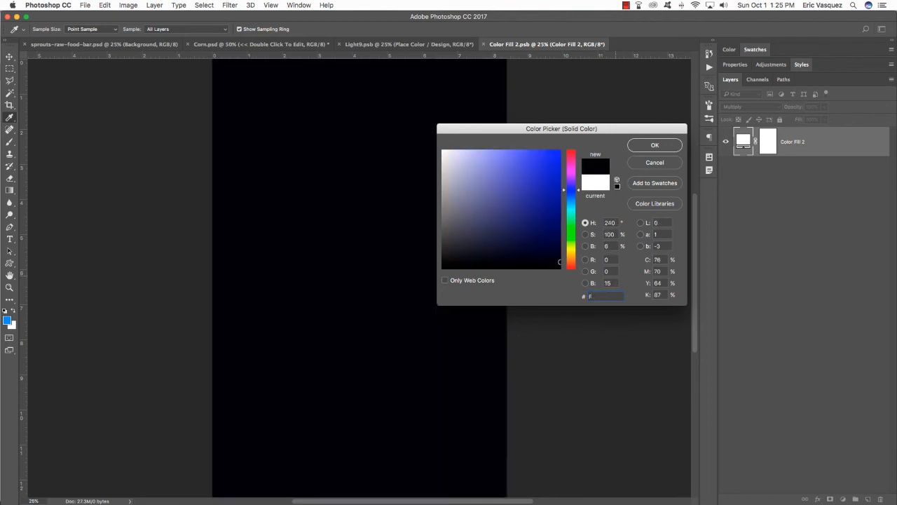
{"action": "type", "text": "48"}
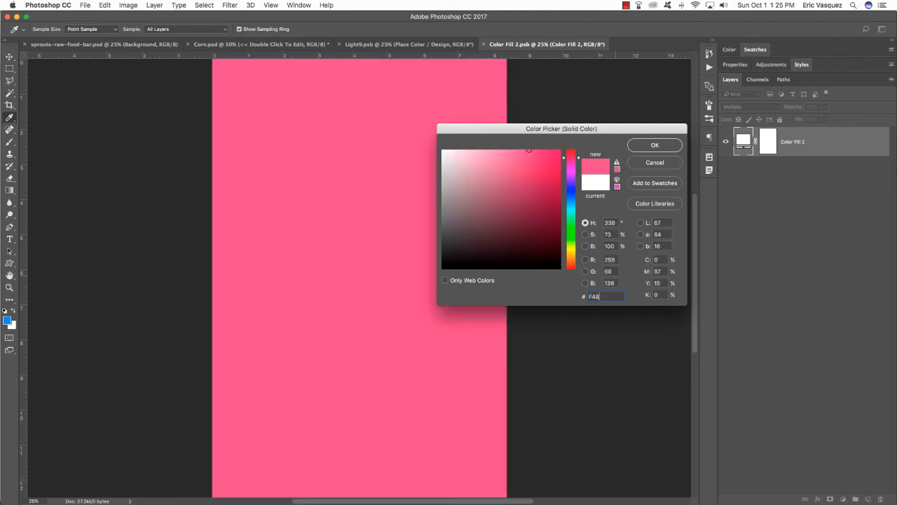
{"action": "type", "text": "B00"}
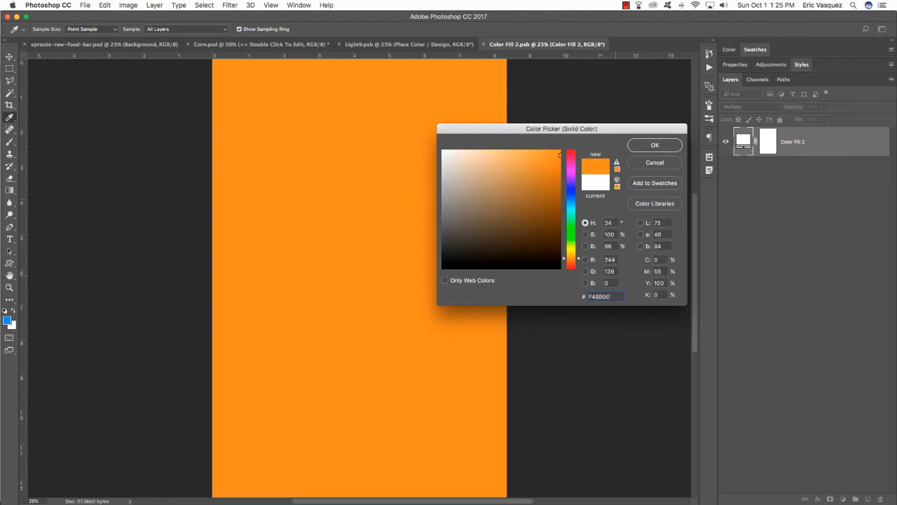
{"action": "key", "text": "Return"}
- Save and close the Color Fill 2 and Light9 smart objects to update Corn.psd
{"action": "key", "text": "super+s"}
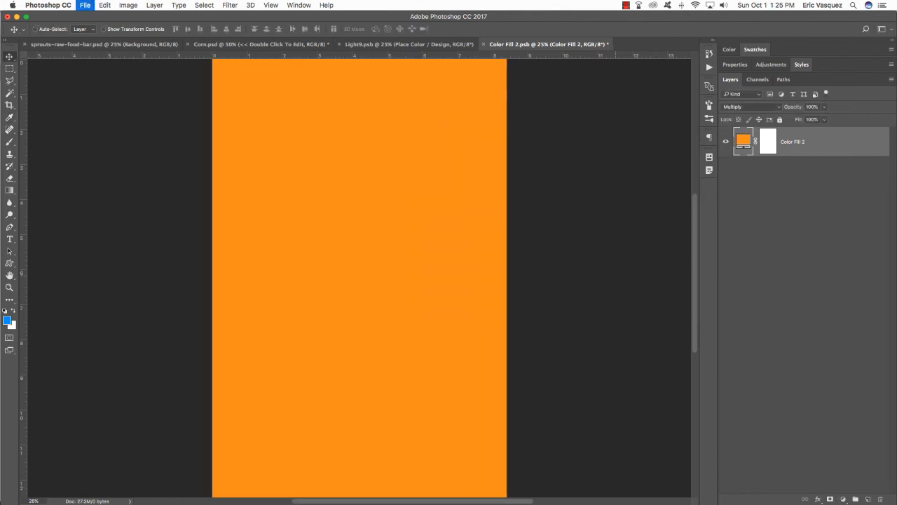
{"action": "key", "text": "super+w"}
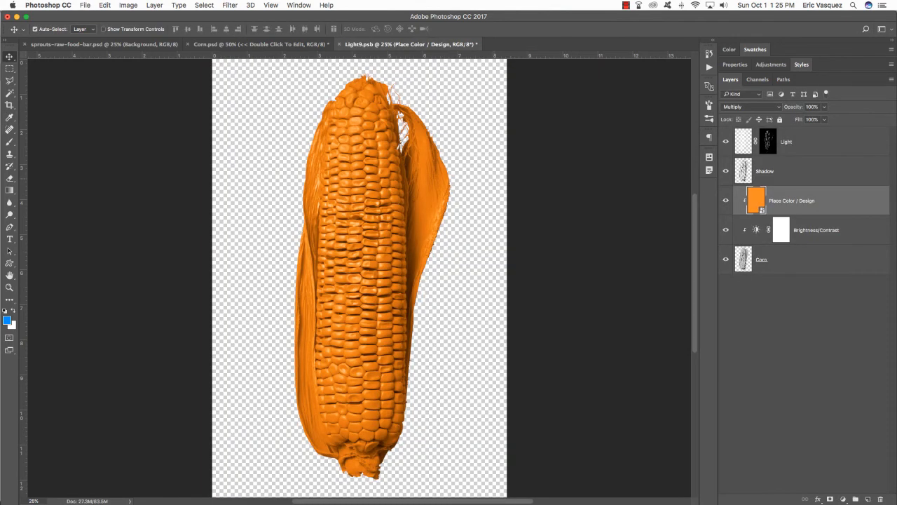
{"action": "key", "text": "super+s"}
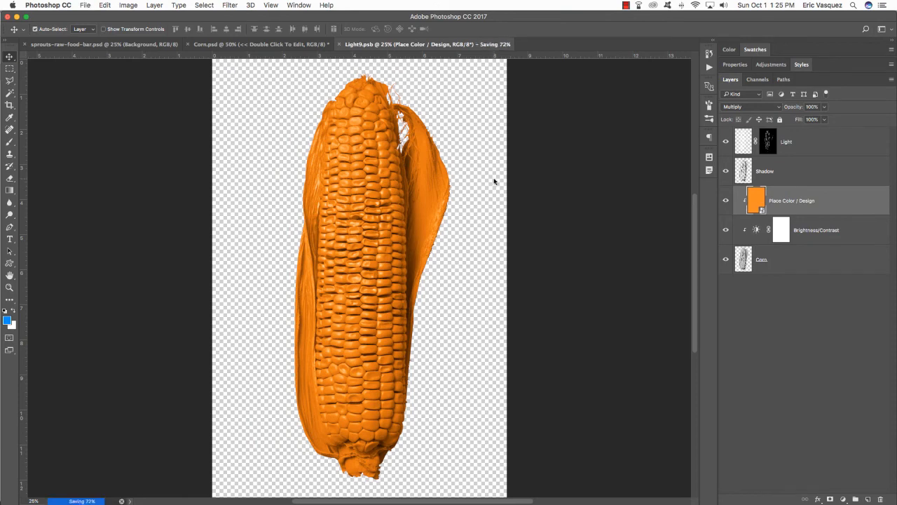
{"action": "key", "text": "super+w"}
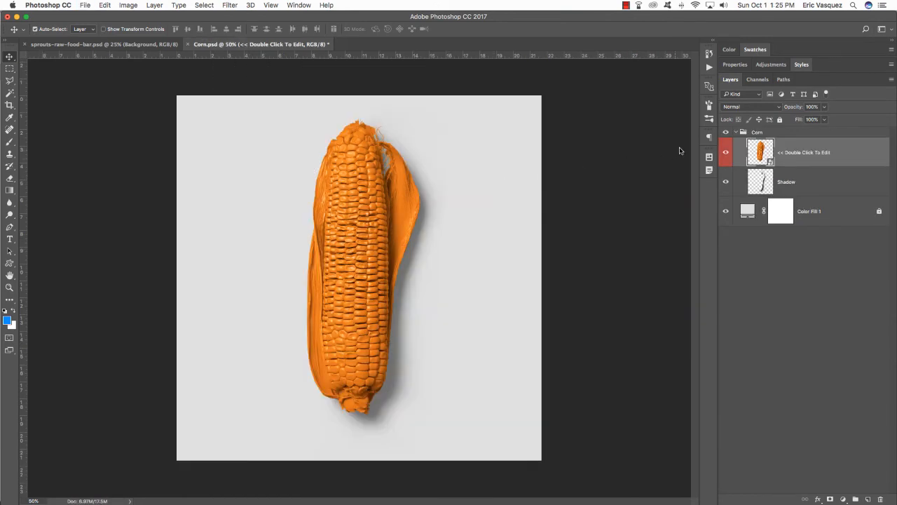
- Collapse the Corn group, float Corn.psd in its own window, and copy the group into sprouts-raw-food-bar.psd between Box and Background
{"action": "left_click", "coordinate": [735, 132]}
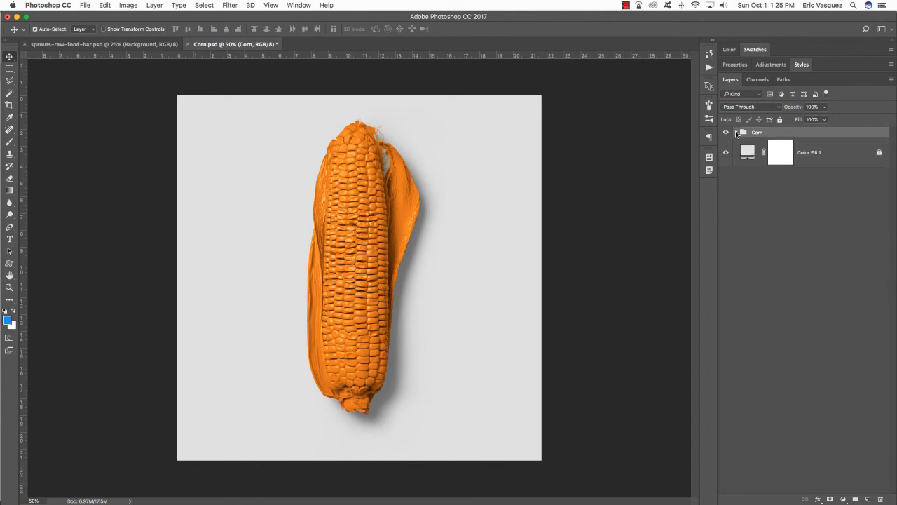
{"action": "left_click_drag", "start_coordinate": [236, 44], "coordinate": [661, 281]}
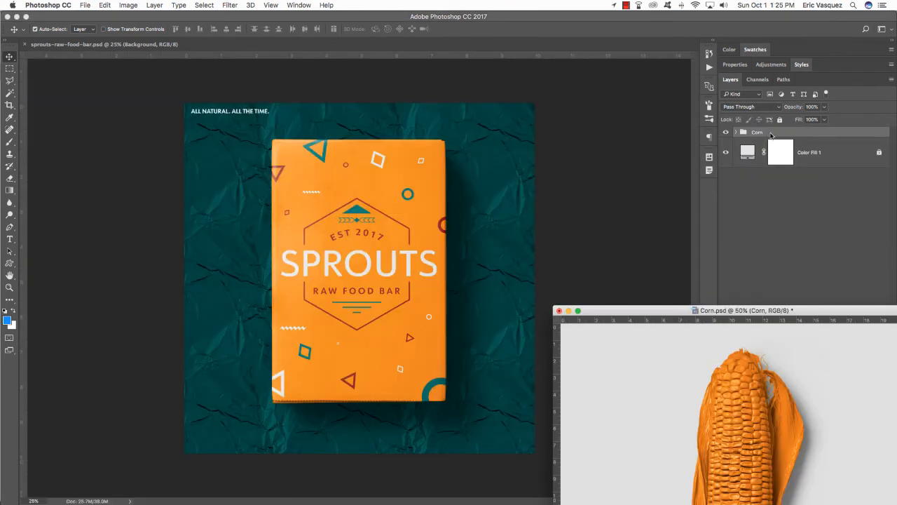
{"action": "left_click_drag", "start_coordinate": [761, 134], "coordinate": [323, 131]}
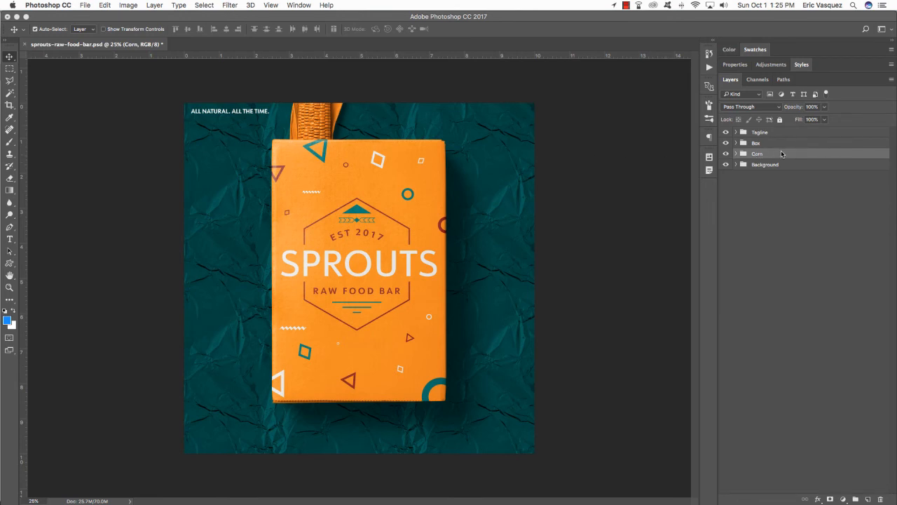
- Rotate the Corn group about -42° and place it behind the box's upper-right corner, running off the canvas's upper edge
{"action": "key", "text": "super+t"}
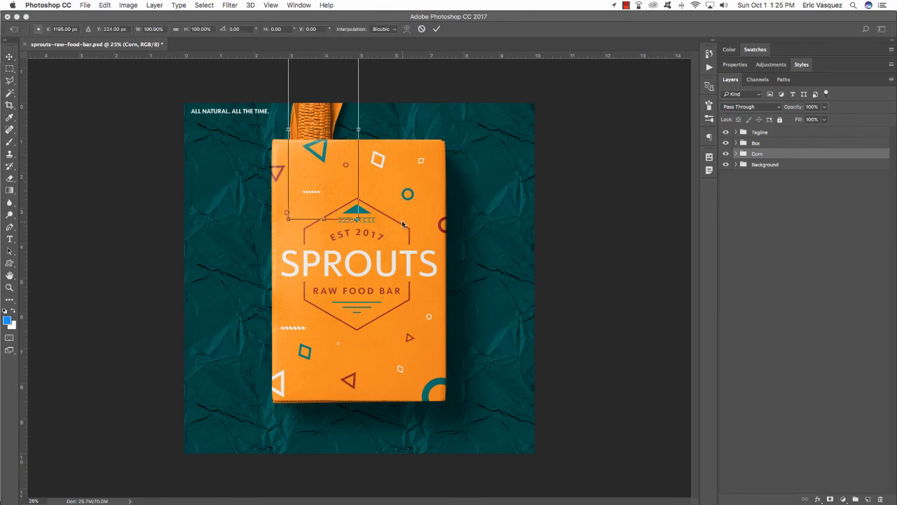
{"action": "left_click_drag", "start_coordinate": [384, 233], "coordinate": [445, 171]}
{"action": "left_click_drag", "start_coordinate": [358, 150], "coordinate": [444, 118]}
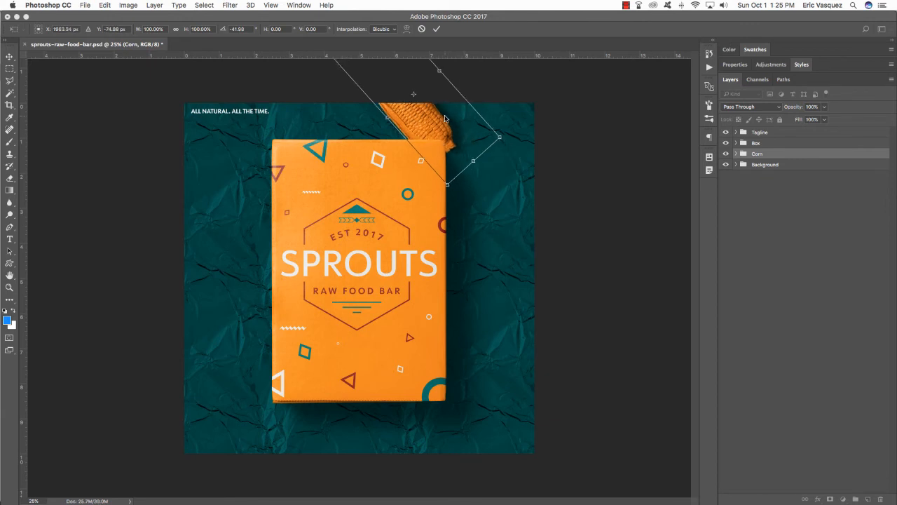
{"action": "key", "text": "Return"}
- Scale the Box group down around its center to about 94.75%
{"action": "left_click", "coordinate": [792, 144]}
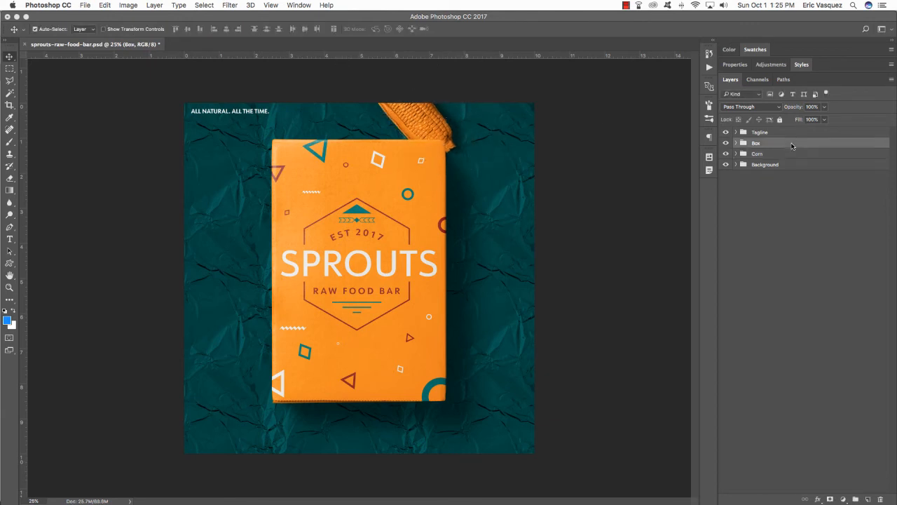
{"action": "key", "text": "super+t"}
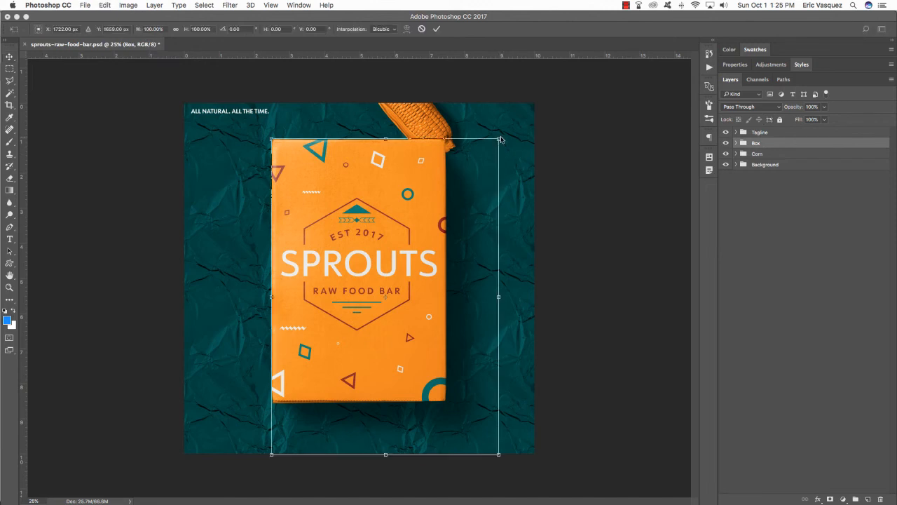
{"action": "left_click_drag", "start_coordinate": [499, 140], "coordinate": [491, 145]}
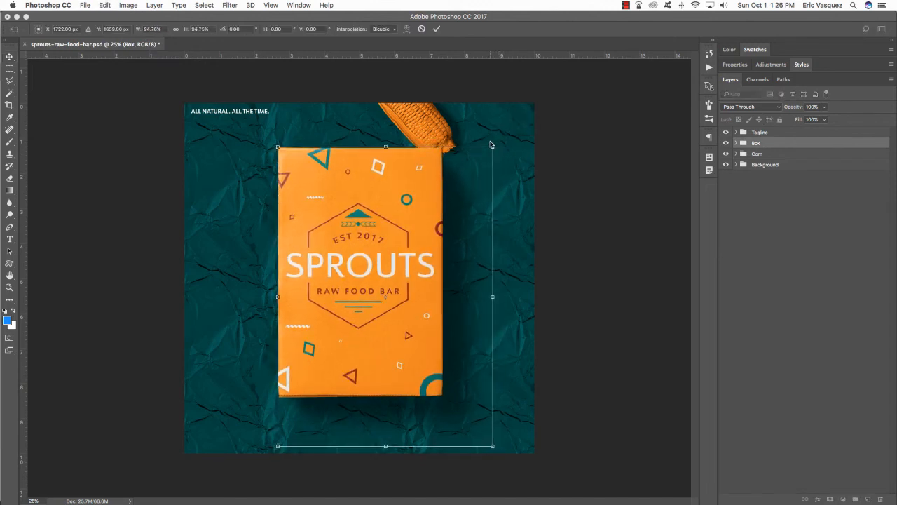
{"action": "key", "text": "Return"}
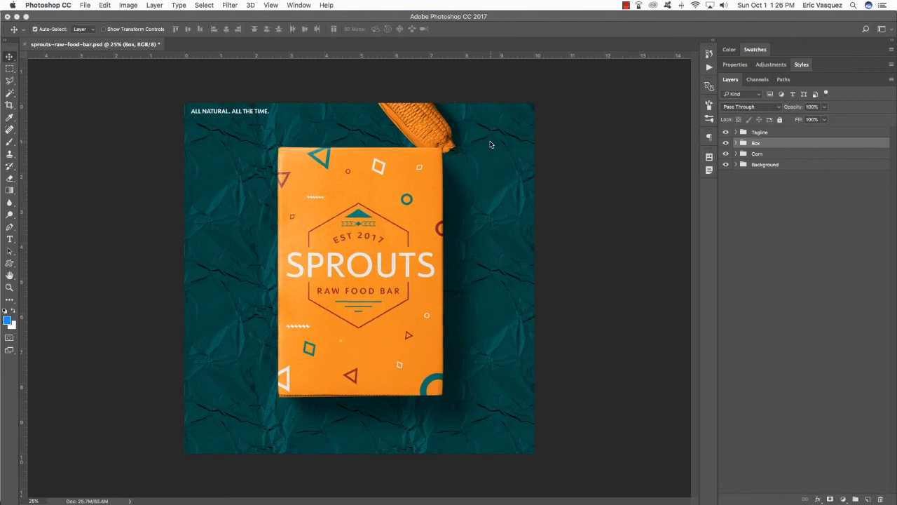
- Rotate the Corn group about another -14.7° and shift it left so it sits just above the box
{"action": "left_click", "coordinate": [773, 154]}
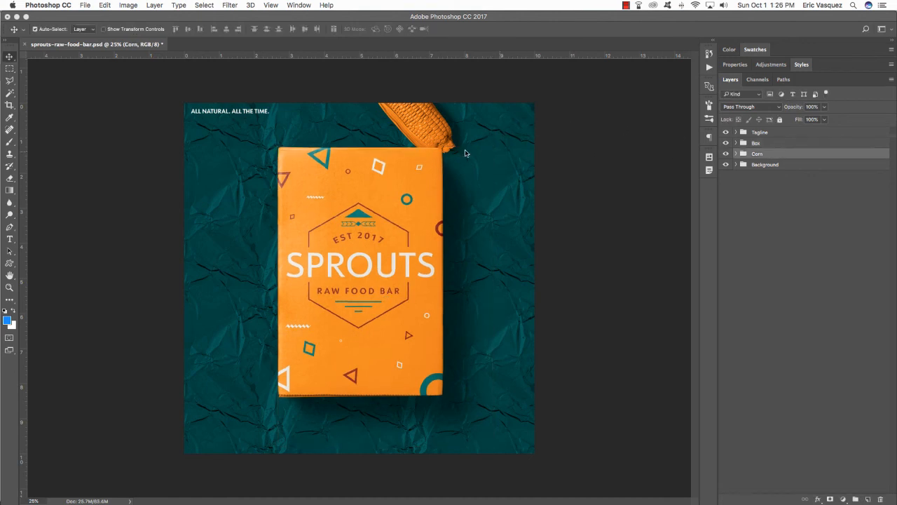
{"action": "left_click", "coordinate": [455, 147]}
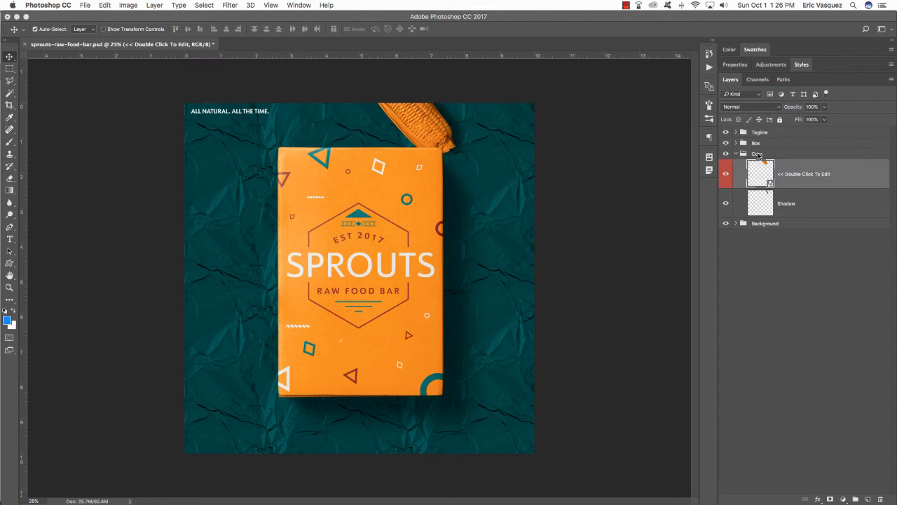
{"action": "left_click", "coordinate": [757, 155]}
{"action": "left_click", "coordinate": [735, 154]}
{"action": "key", "text": "super+t"}
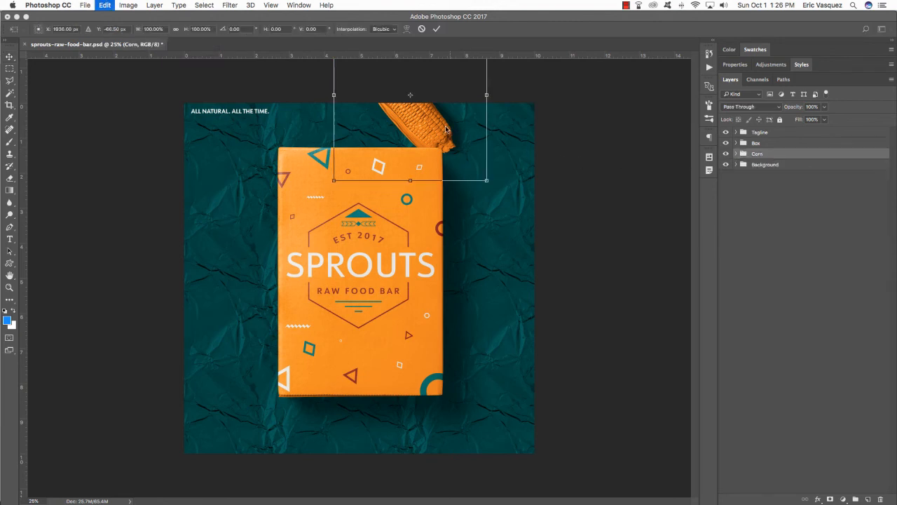
{"action": "left_click_drag", "start_coordinate": [524, 141], "coordinate": [525, 111]}
{"action": "left_click_drag", "start_coordinate": [456, 122], "coordinate": [422, 121]}
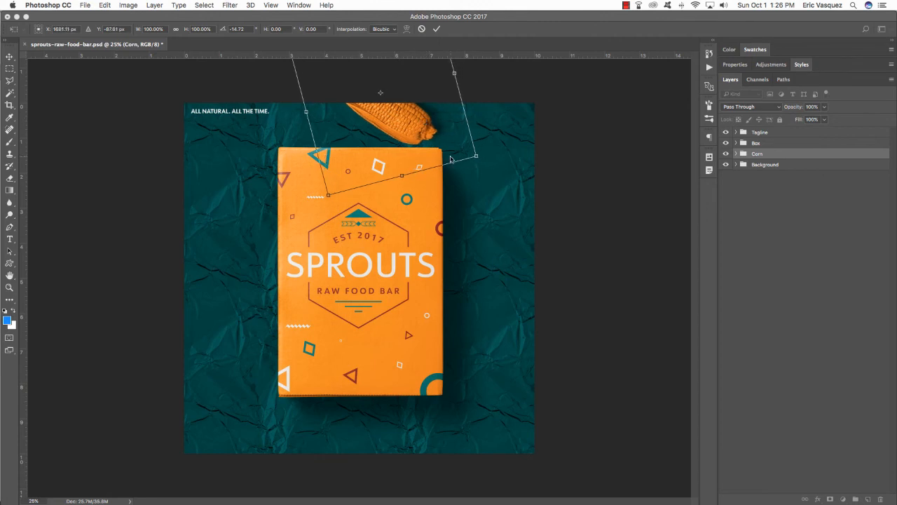
{"action": "key", "text": "Return"}
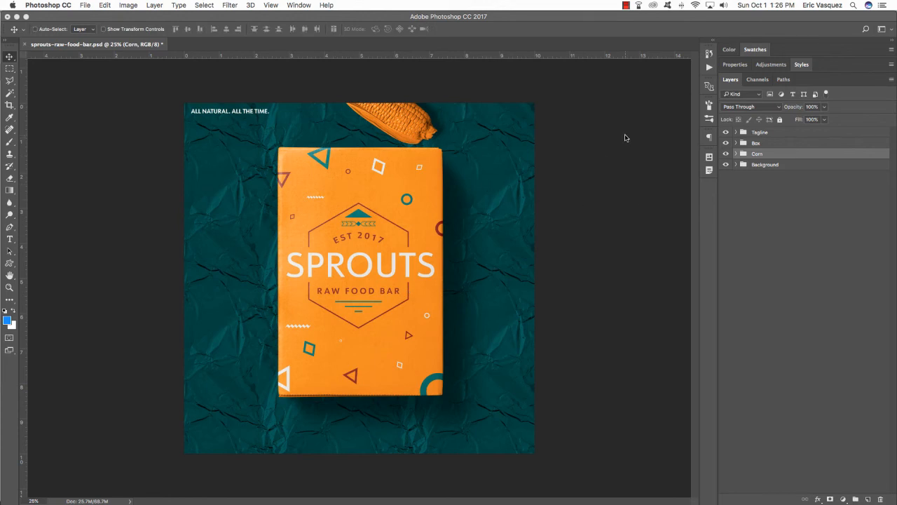
- Open Grapes.psd from the Unicolor-Mockup-Pack folder in Photoshop and bring its floating window fully into view
{"action": "key", "text": "super+Tab"}
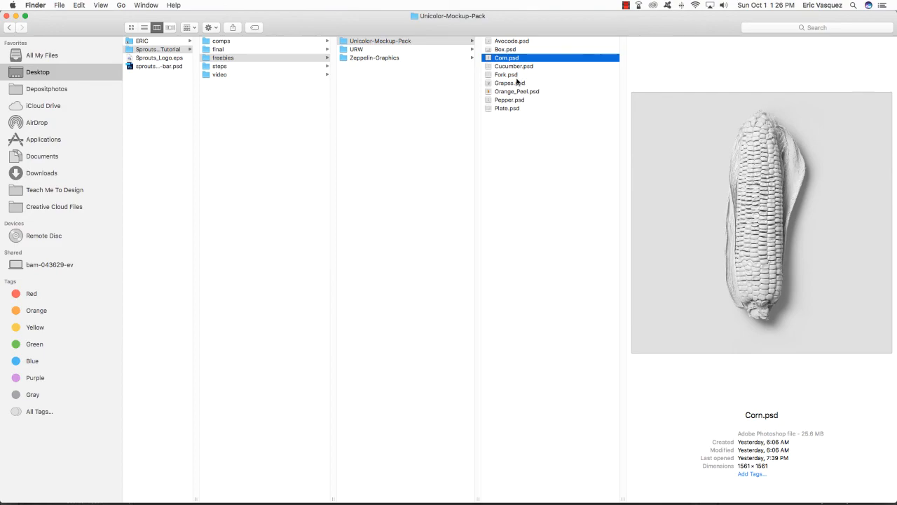
{"action": "double_click", "coordinate": [504, 84]}
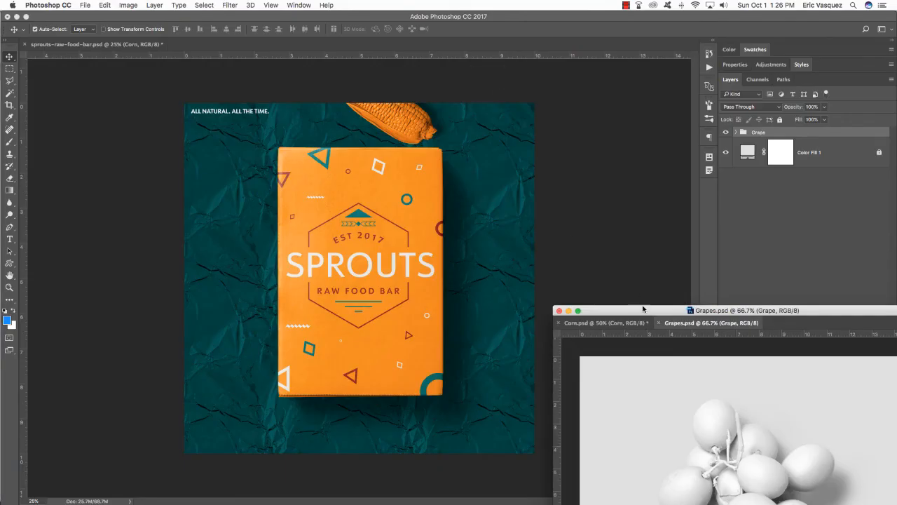
{"action": "double_click", "coordinate": [642, 309]}
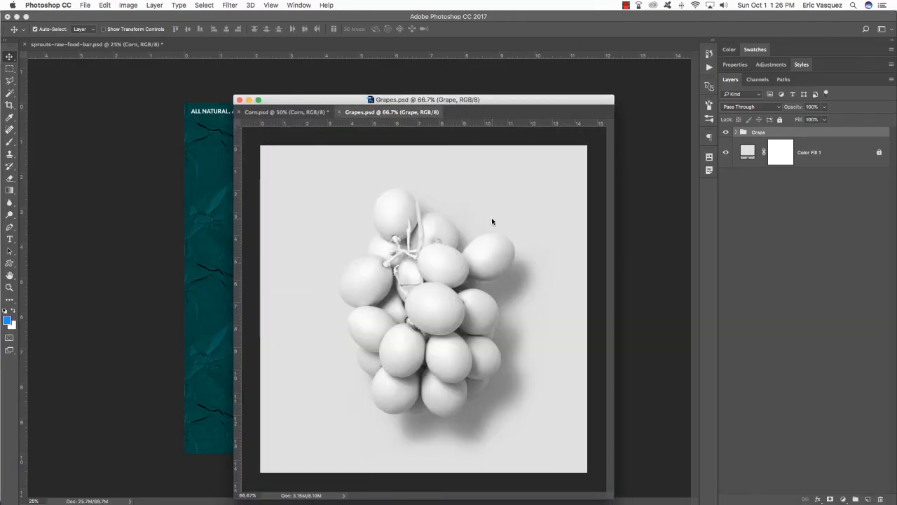
- Open the Grape group's editable smart object and the Place Design / Color smart object inside it
{"action": "left_click", "coordinate": [735, 132]}
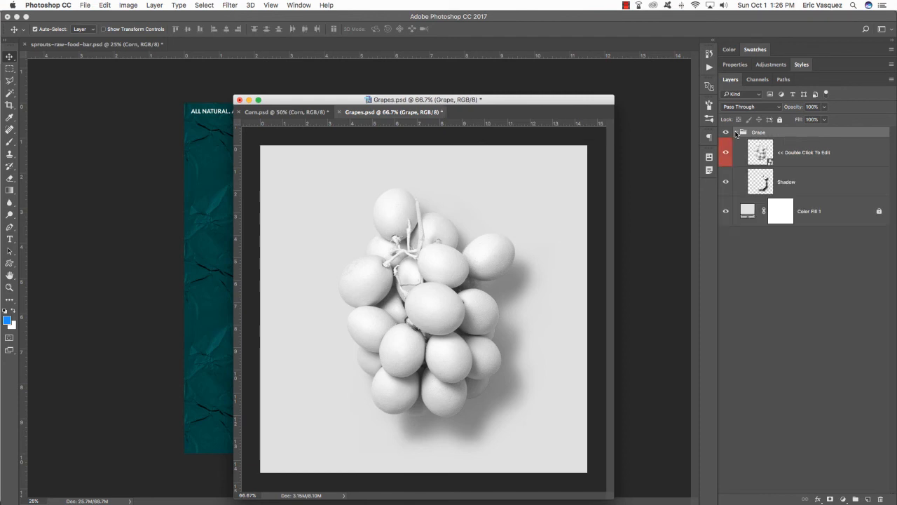
{"action": "left_click", "coordinate": [797, 154]}
{"action": "double_click", "coordinate": [771, 163]}
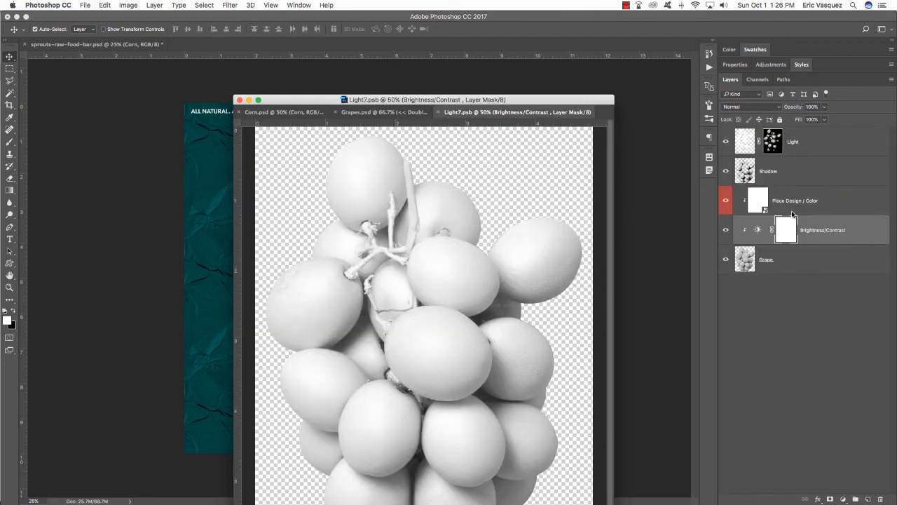
{"action": "left_click", "coordinate": [765, 209]}
{"action": "double_click", "coordinate": [765, 210]}
- Set the Color Fill 2 layer of the grapes' design smart object to the same orange as the corn
{"action": "double_click", "coordinate": [745, 141]}
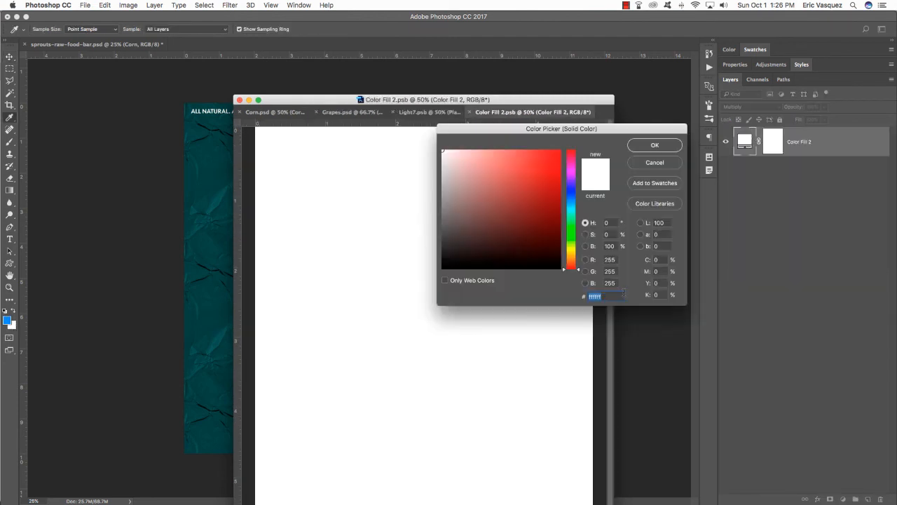
{"action": "type", "text": "f"}
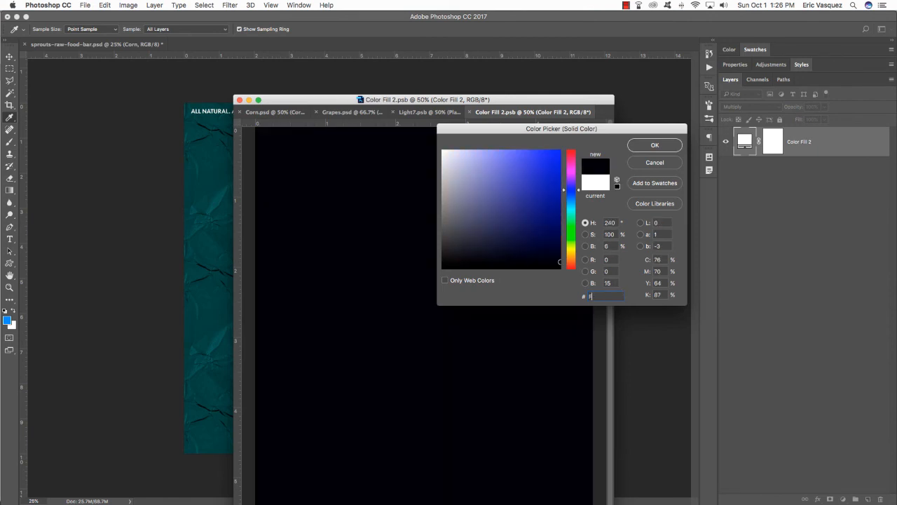
{"action": "type", "text": "48"}
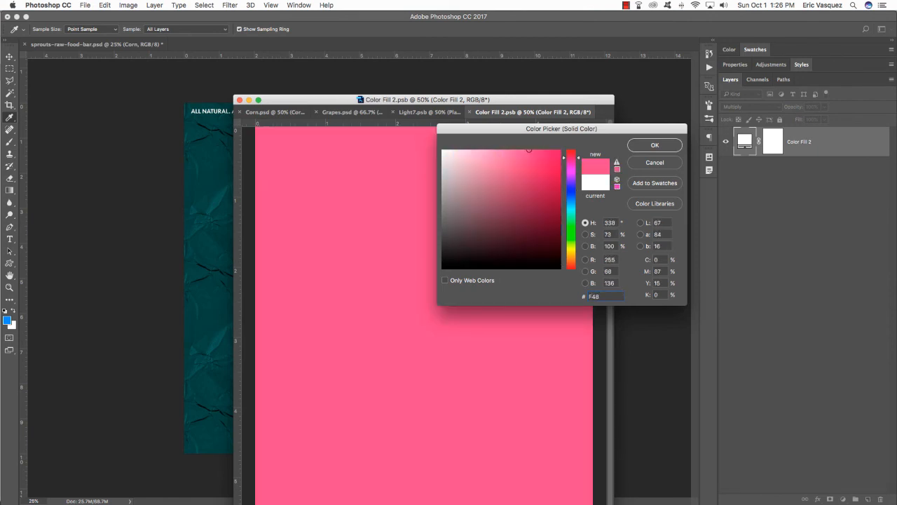
{"action": "type", "text": "911"}
{"action": "key", "text": "Return"}
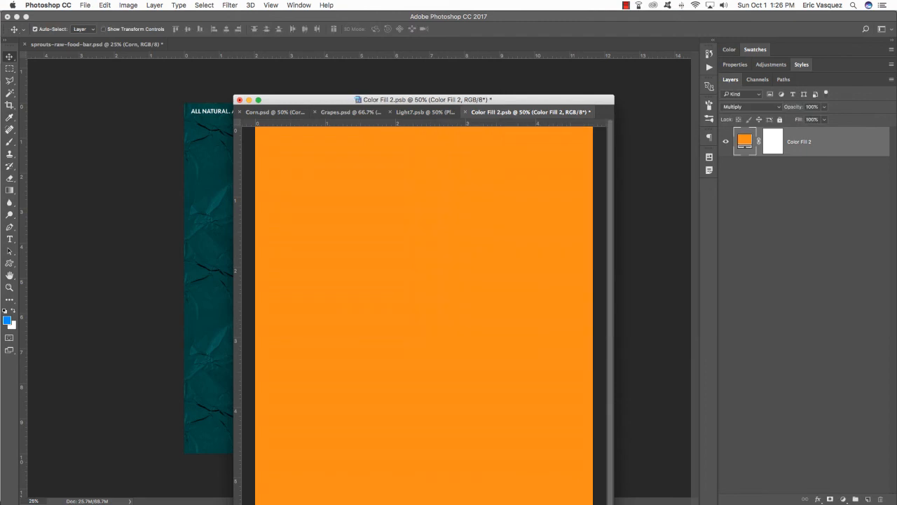
- Save and close the Color Fill 2 and Light7 smart objects, and collapse the Grape group in Grapes.psd
{"action": "key", "text": "super+s"}
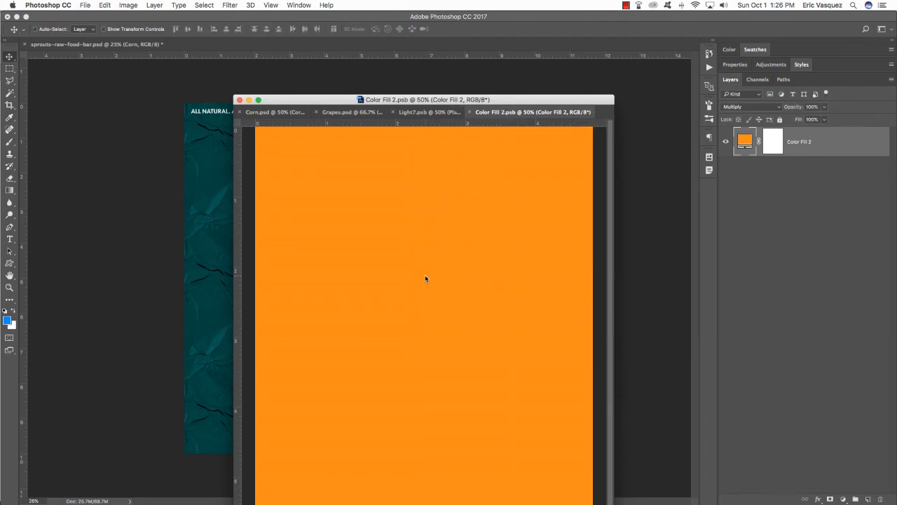
{"action": "key", "text": "super+w"}
{"action": "key", "text": "super+s"}
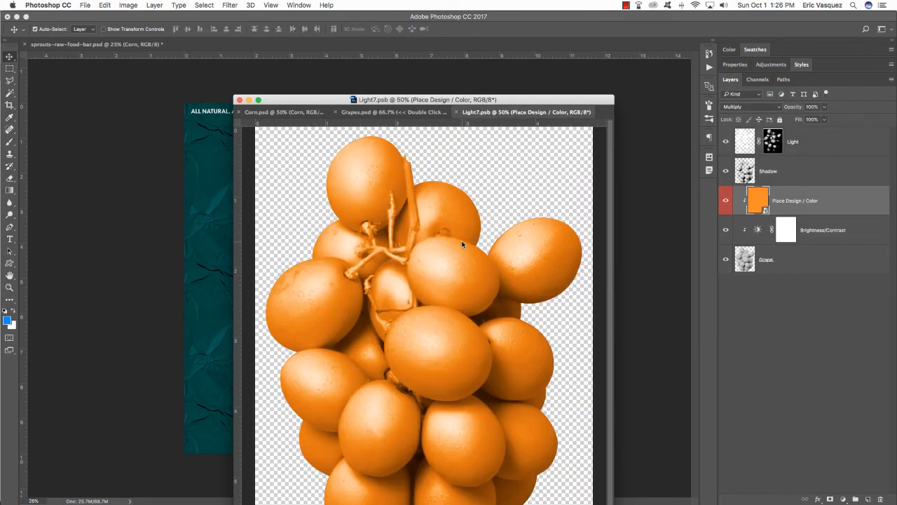
{"action": "key", "text": "super+w"}
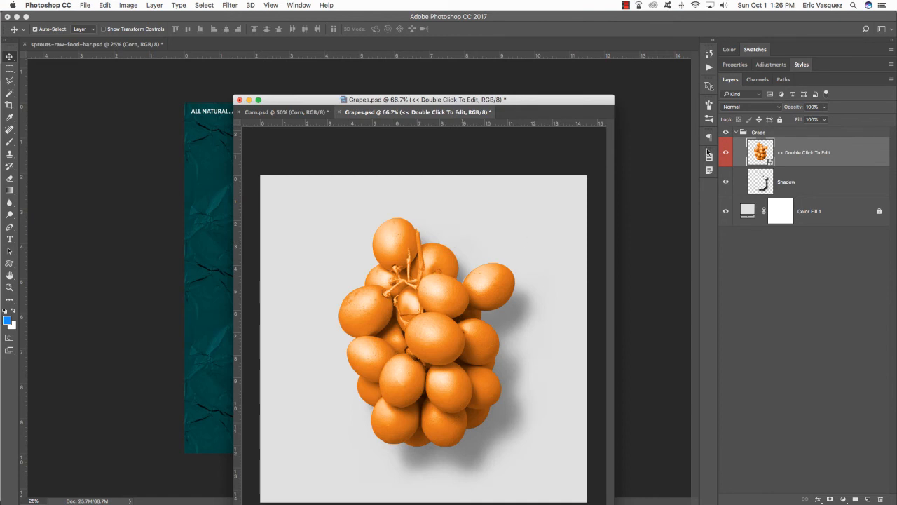
{"action": "left_click", "coordinate": [743, 132]}
{"action": "left_click", "coordinate": [735, 133]}
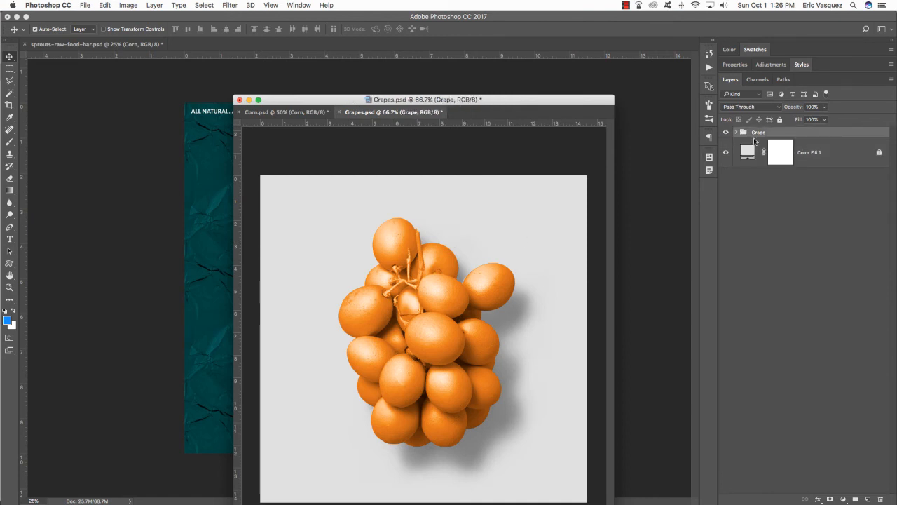
- Close Corn.psd without saving and copy the Grape group from Grapes.psd into the Sprouts composition beside the box's lower-left corner
{"action": "left_click_drag", "start_coordinate": [389, 112], "coordinate": [593, 229]}
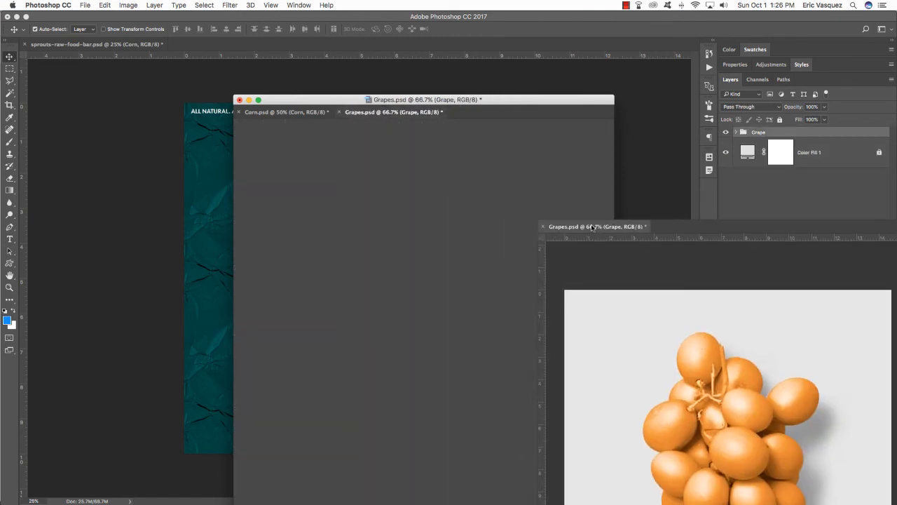
{"action": "left_click", "coordinate": [240, 100]}
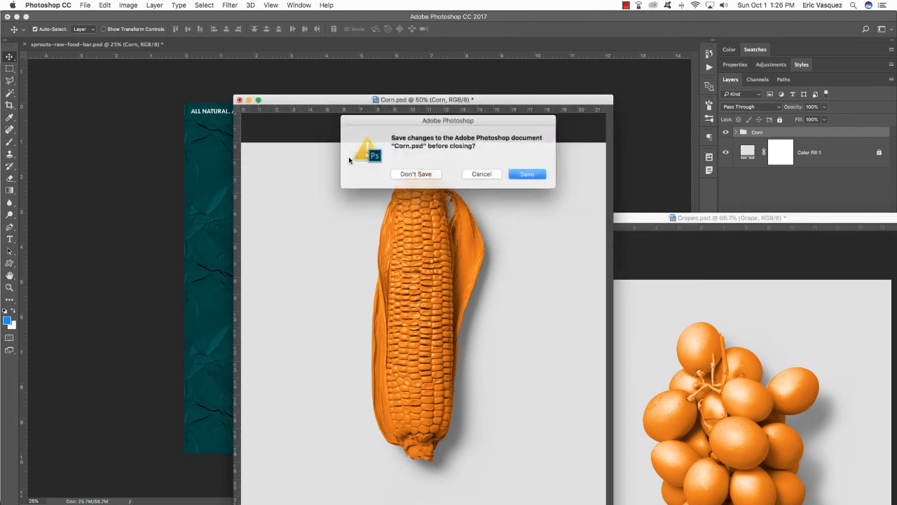
{"action": "left_click", "coordinate": [416, 174]}
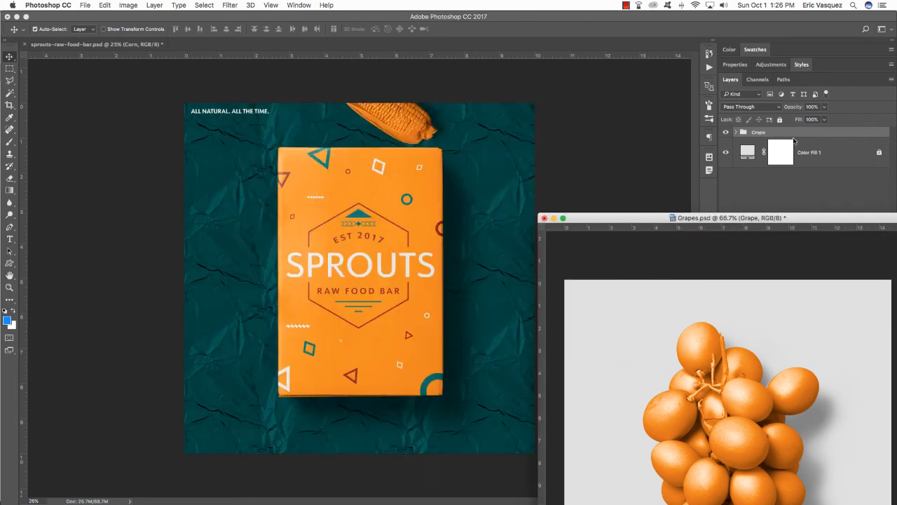
{"action": "left_click_drag", "start_coordinate": [794, 135], "coordinate": [243, 357]}
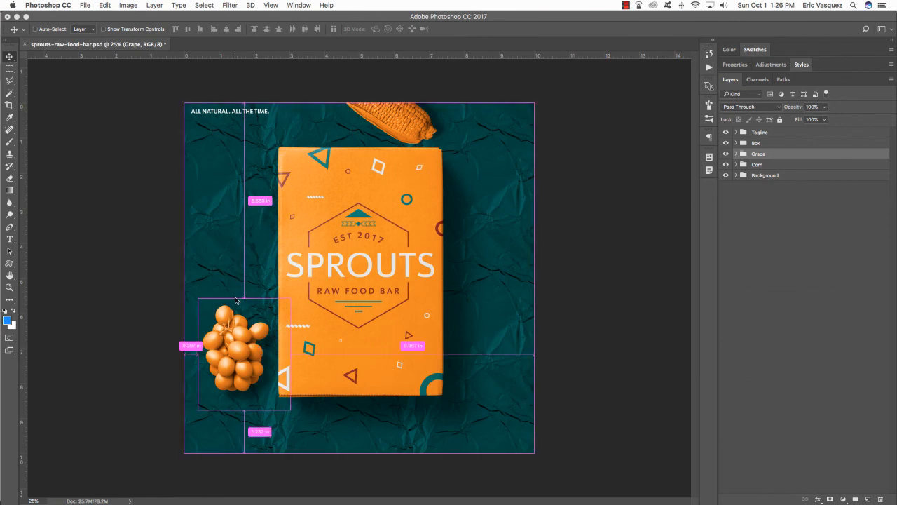
- Rotate the Grape group about -18° and position it in the lower-left corner of the composition, beside the box
{"action": "key", "text": "super+t"}
{"action": "left_click_drag", "start_coordinate": [249, 324], "coordinate": [247, 361]}
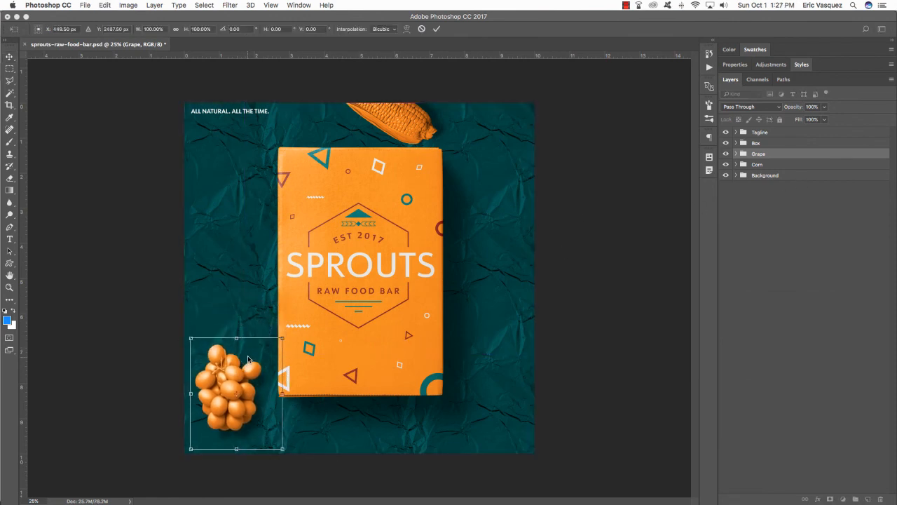
{"action": "left_click_drag", "start_coordinate": [335, 374], "coordinate": [333, 339]}
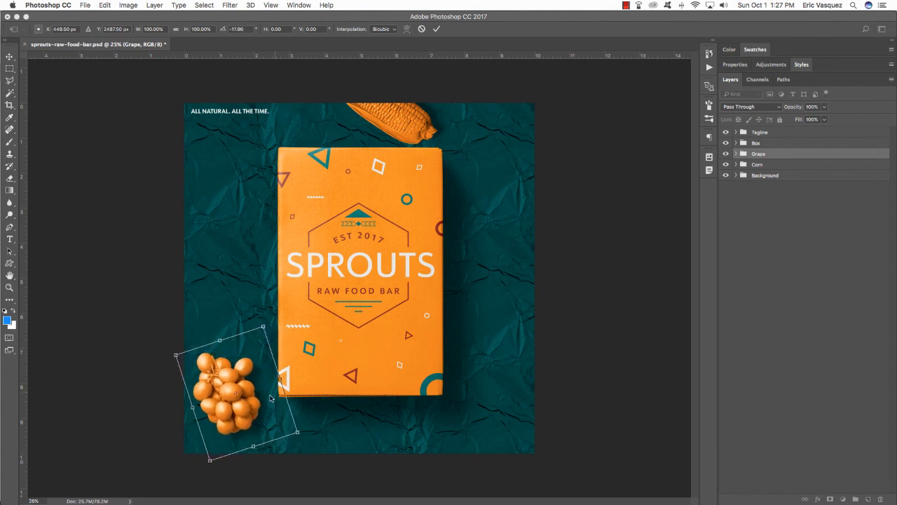
{"action": "left_click_drag", "start_coordinate": [265, 399], "coordinate": [269, 404]}
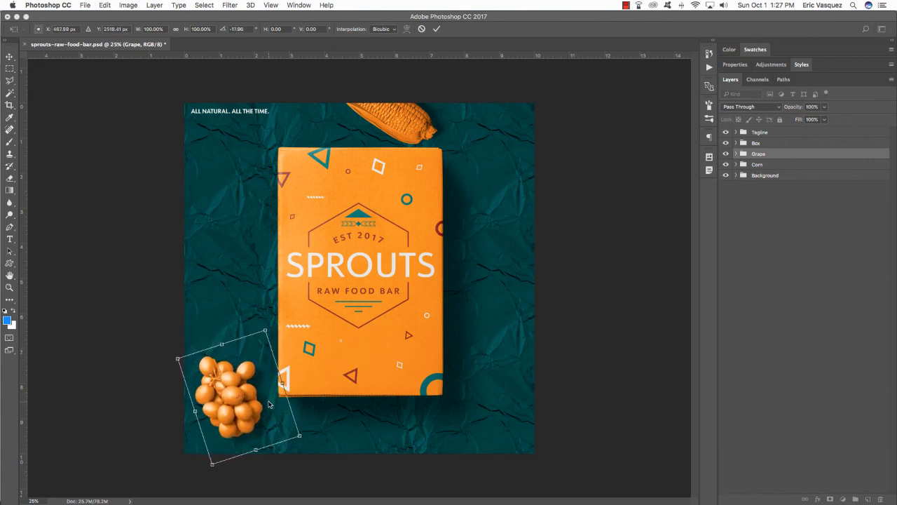
{"action": "key", "text": "Return"}
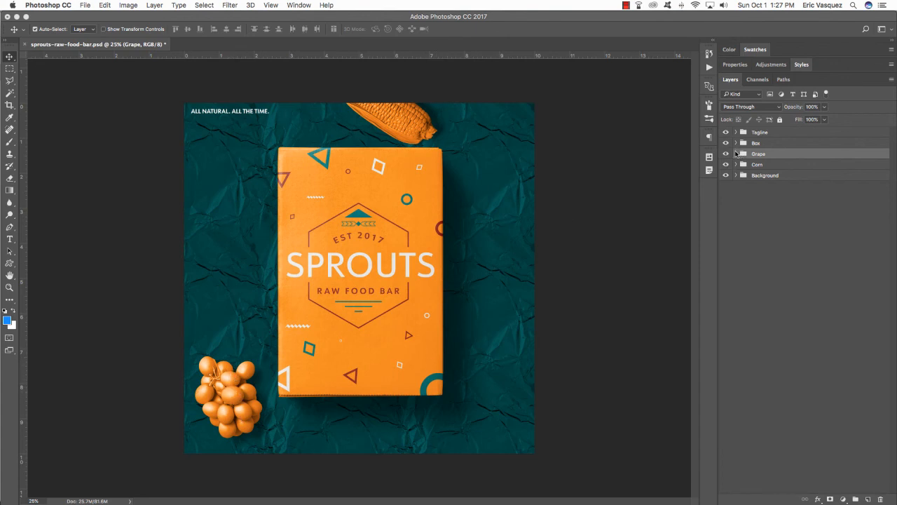
- Set the Light layer's opacity to 50% inside the Grape group's smart object, saving and closing it
{"action": "left_click", "coordinate": [735, 153]}
{"action": "left_click", "coordinate": [779, 187]}
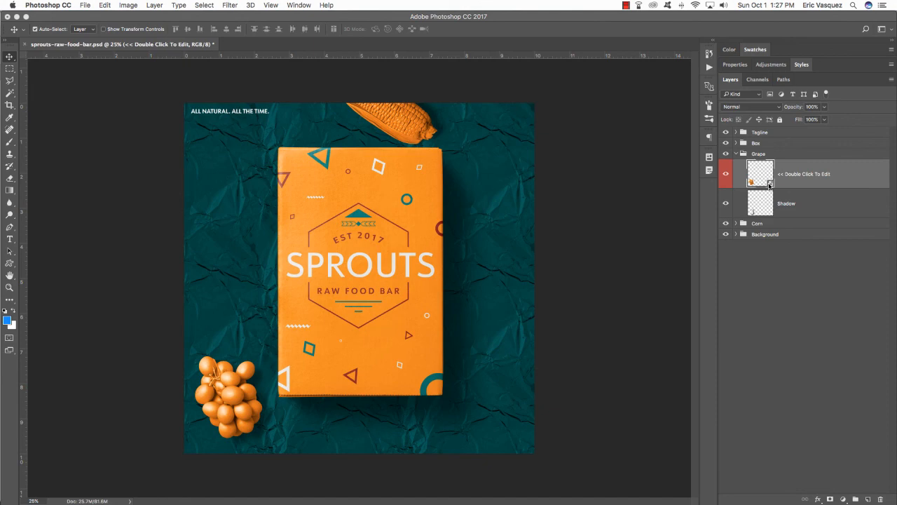
{"action": "double_click", "coordinate": [769, 185]}
{"action": "left_click", "coordinate": [806, 141]}
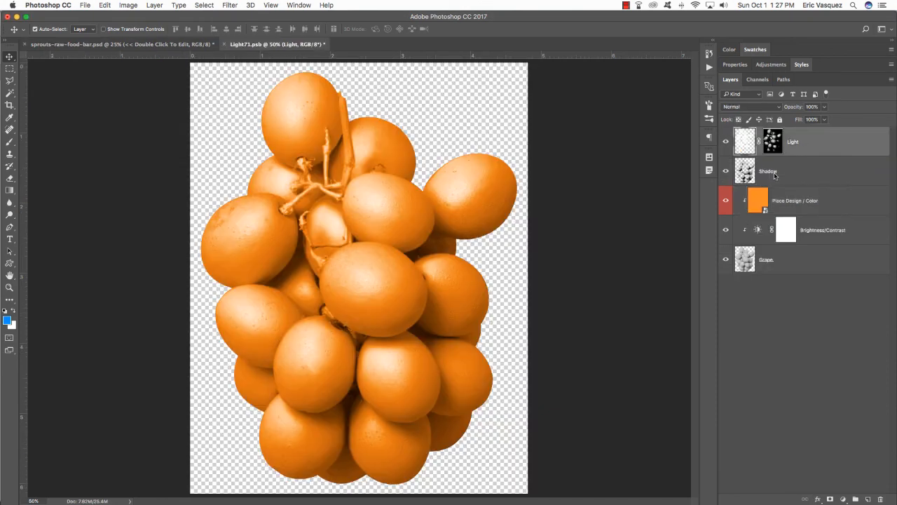
{"action": "left_click", "coordinate": [727, 140]}
{"action": "left_click", "coordinate": [726, 141]}
{"action": "key", "text": "5"}
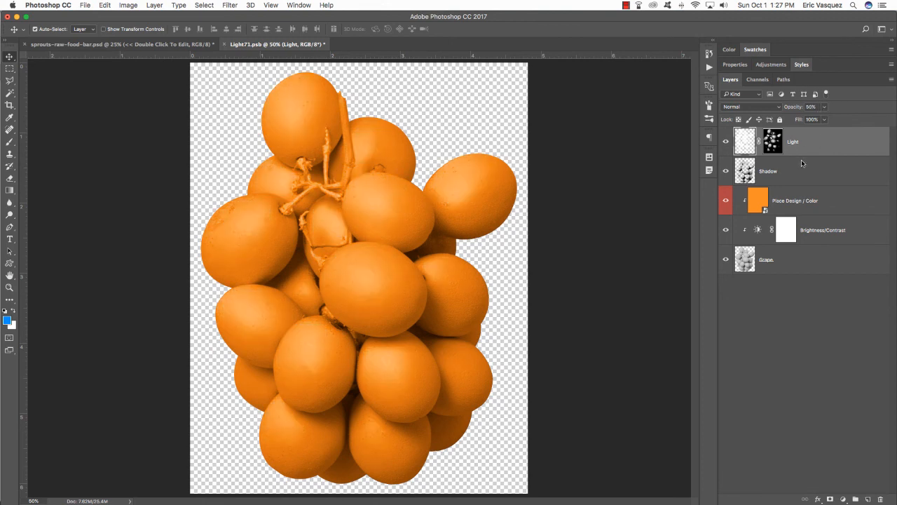
{"action": "key", "text": "super+s"}
{"action": "key", "text": "super+w"}
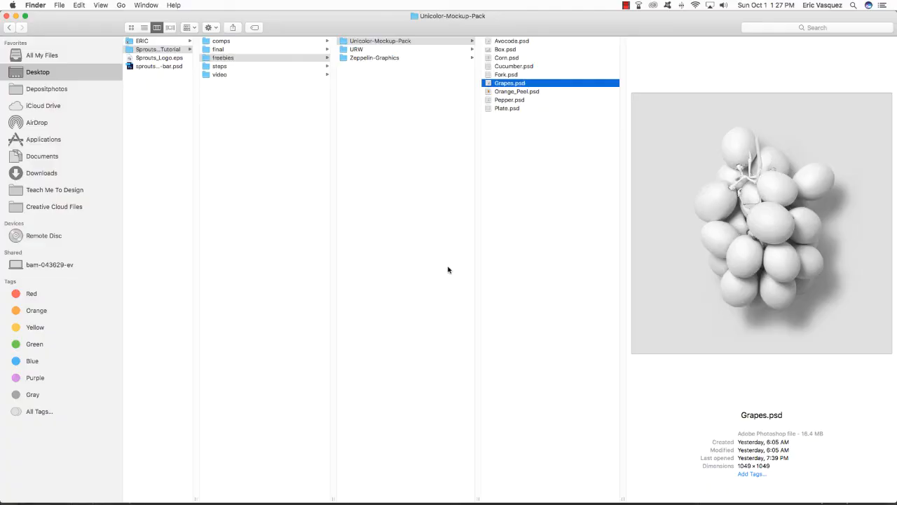
- Open Cucumber.psd from the Unicolor-Mockup-Pack folder, and open its editable smart object and the Place Color / Design smart object inside it
{"action": "double_click", "coordinate": [510, 66]}
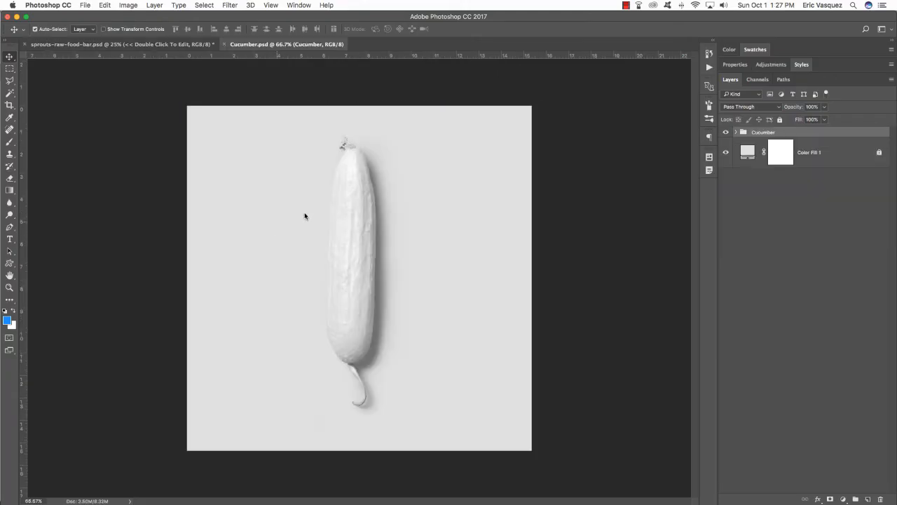
{"action": "left_click", "coordinate": [736, 133]}
{"action": "double_click", "coordinate": [771, 161]}
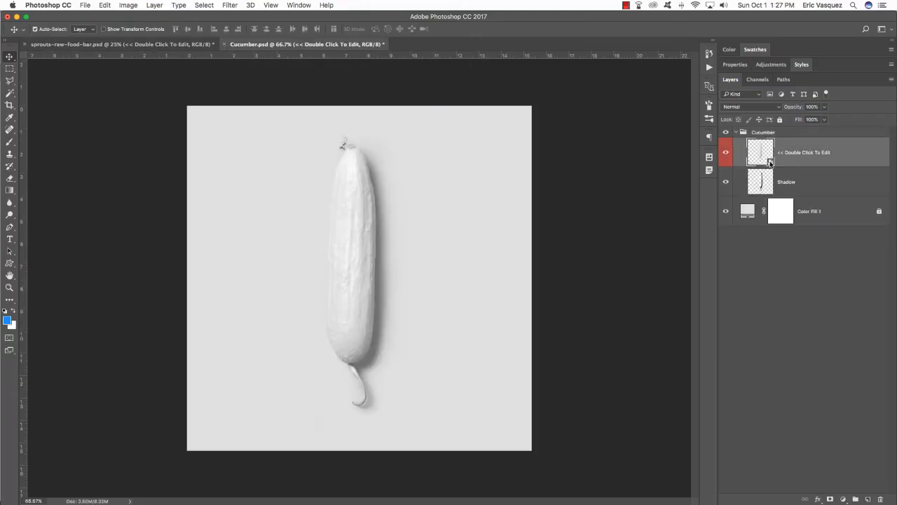
{"action": "left_click", "coordinate": [755, 207]}
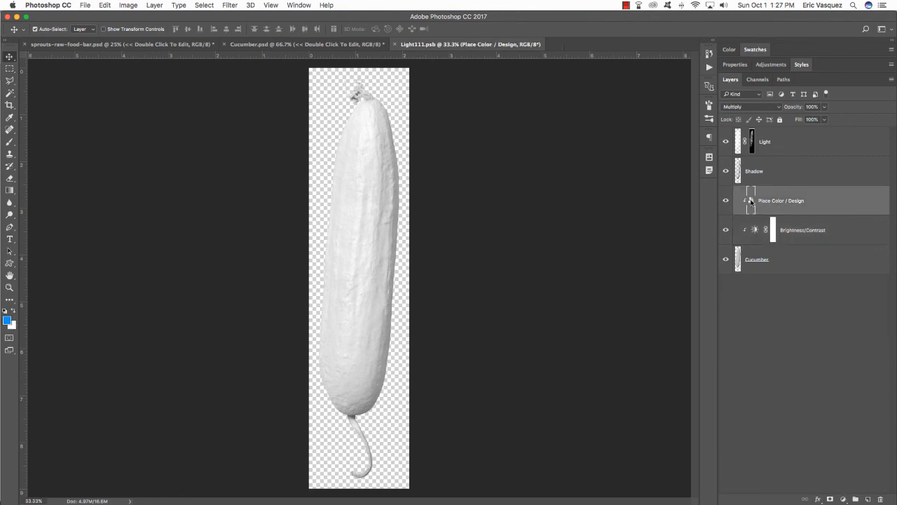
{"action": "double_click", "coordinate": [751, 201]}
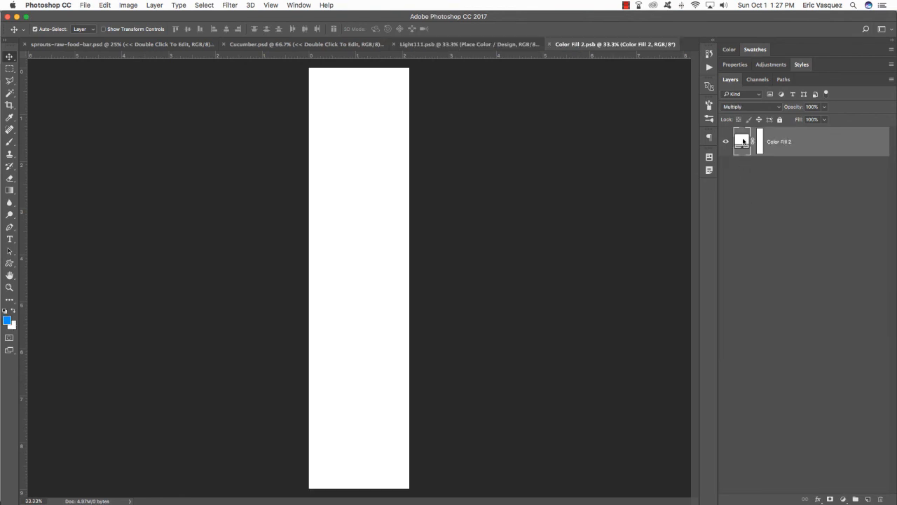
- Set the cucumber's Color Fill 2 layer to teal 00716B, and save and close that smart object
{"action": "double_click", "coordinate": [743, 141]}
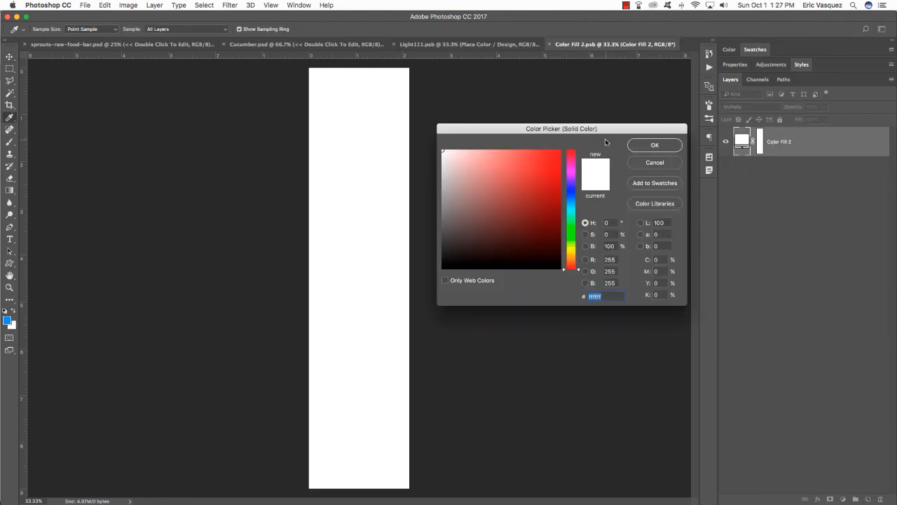
{"action": "type", "text": "00716B"}
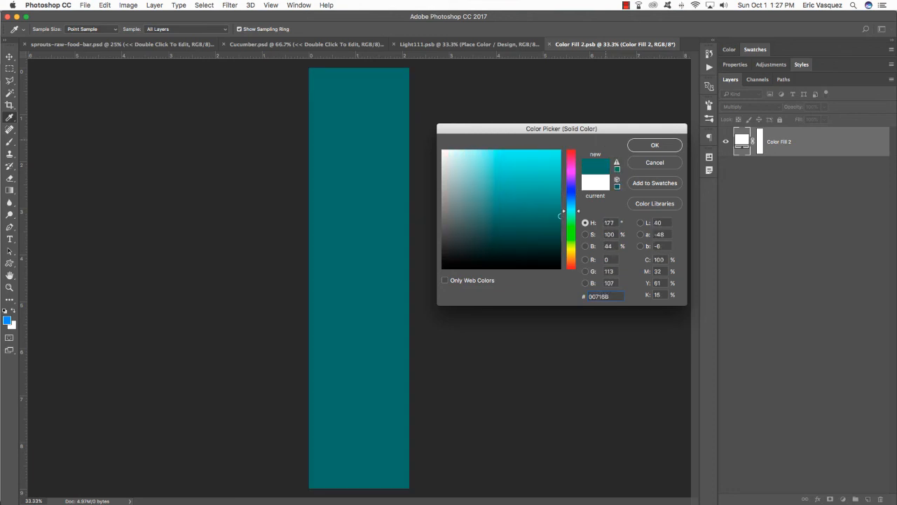
{"action": "key", "text": "Return"}
{"action": "key", "text": "super+s"}
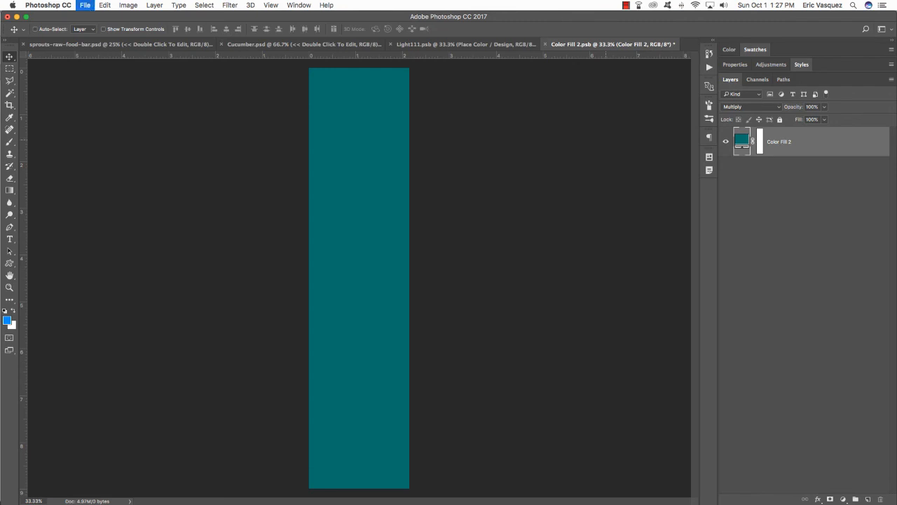
{"action": "key", "text": "super+w"}
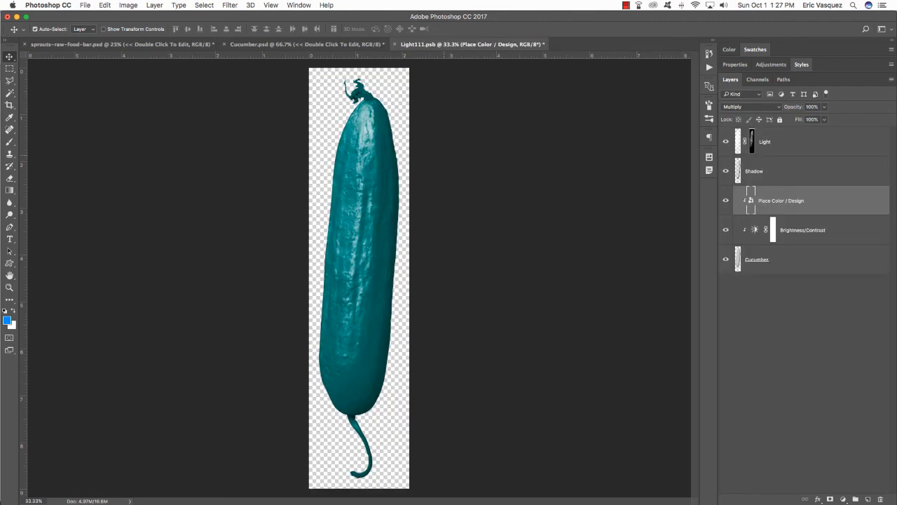
- Set the Light layer's opacity to 70% in the cucumber's Light111.psb smart object, and save and close it
{"action": "left_click", "coordinate": [765, 141]}
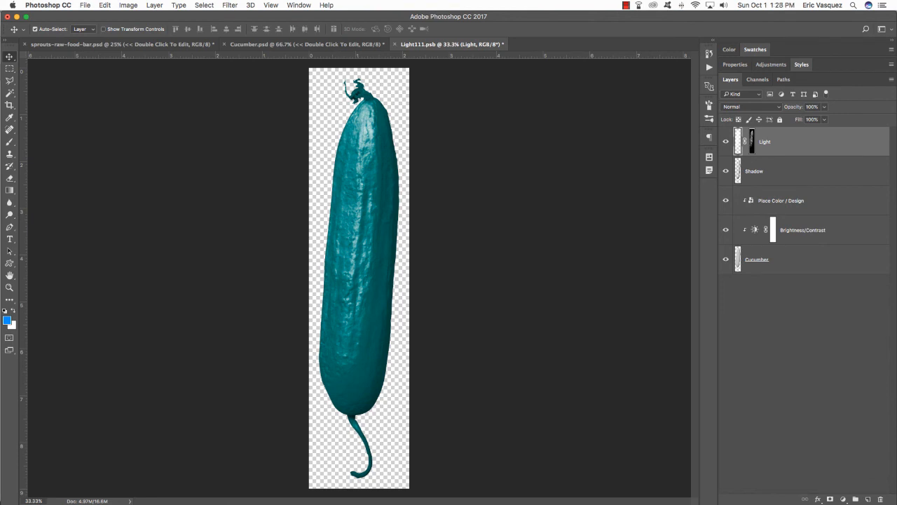
{"action": "key", "text": "7"}
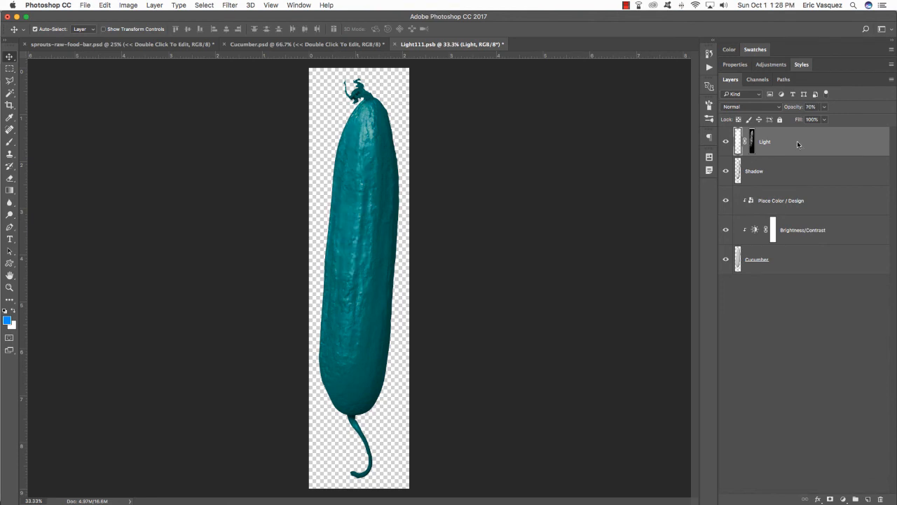
{"action": "key", "text": "super+s"}
{"action": "key", "text": "super+s"}
{"action": "key", "text": "super+w"}
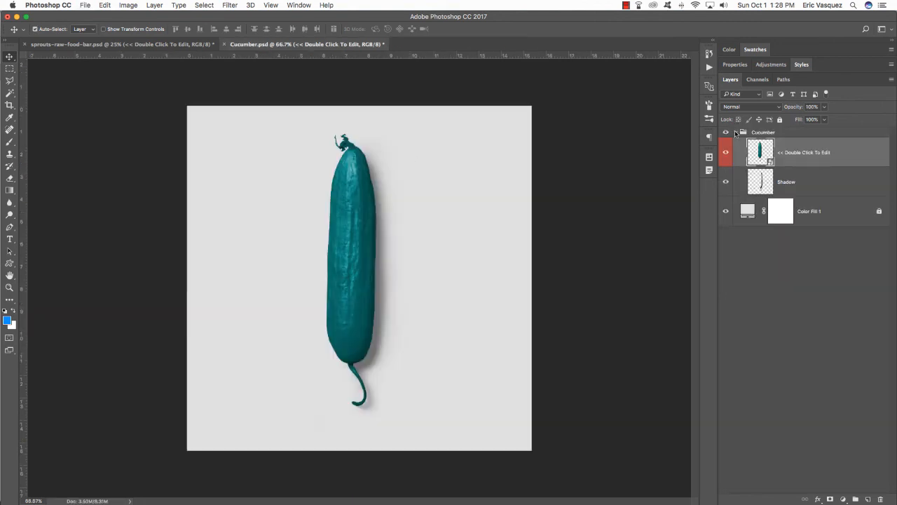
- Copy the Cucumber group from Cucumber.psd into the Sprouts composition and move it out of the Grape group, directly above it
{"action": "left_click", "coordinate": [739, 133]}
{"action": "left_click", "coordinate": [736, 132]}
{"action": "left_click_drag", "start_coordinate": [315, 45], "coordinate": [743, 337]}
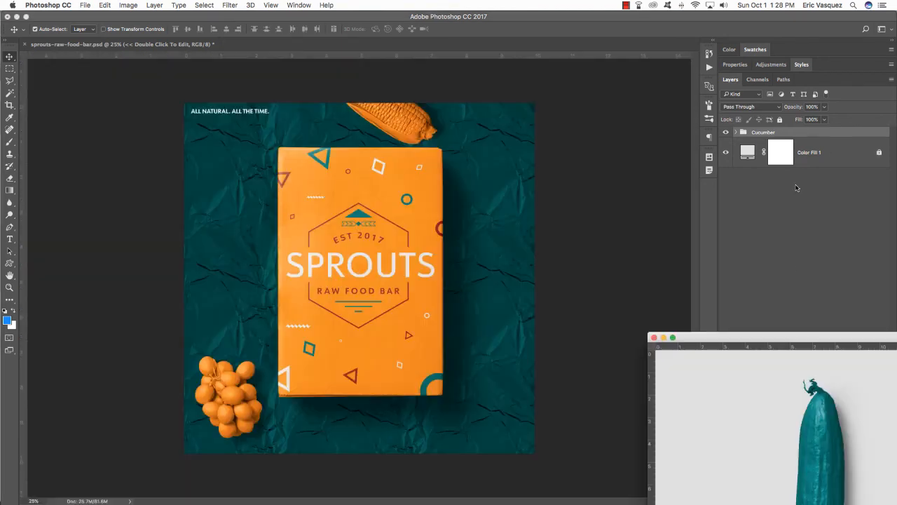
{"action": "left_click_drag", "start_coordinate": [788, 133], "coordinate": [165, 222]}
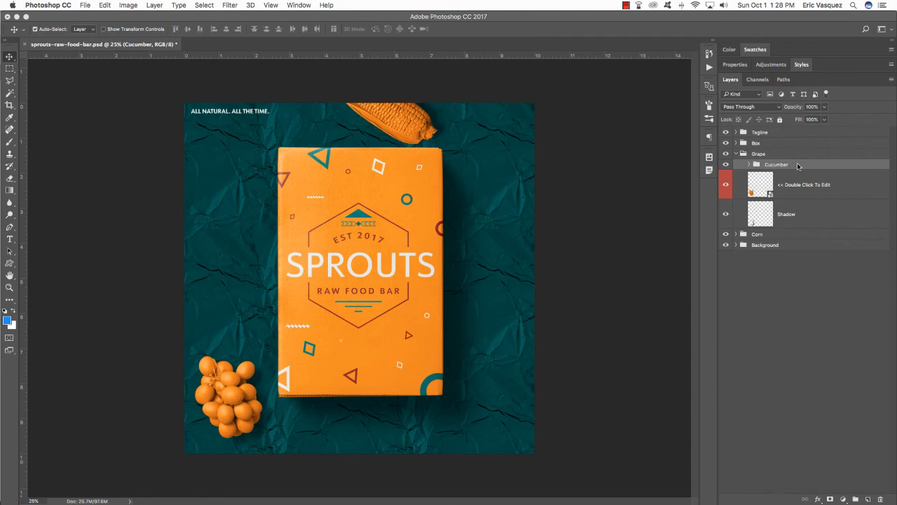
{"action": "key", "text": "super+bracketright"}
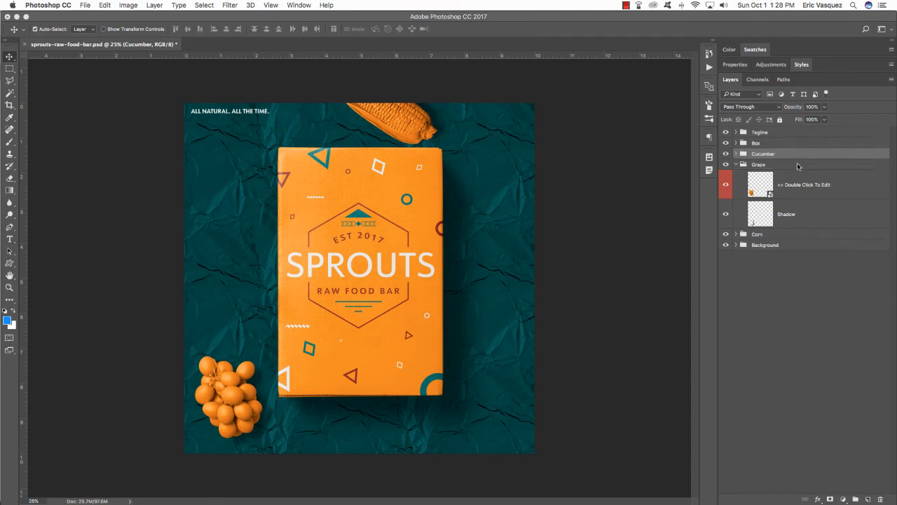
{"action": "left_click", "coordinate": [736, 165]}
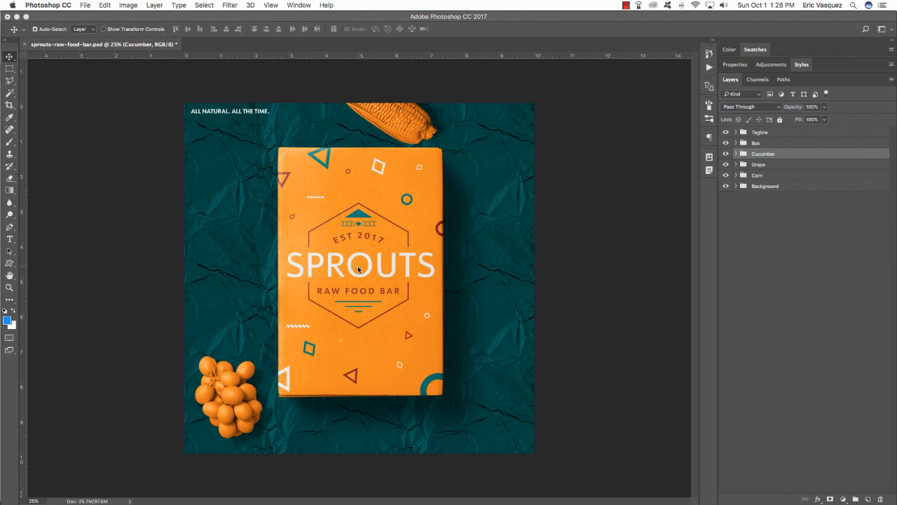
- Scale the Cucumber group to about 156%, rotate it about -27°, and place it beside the box above the grapes
{"action": "key", "text": "super+t"}
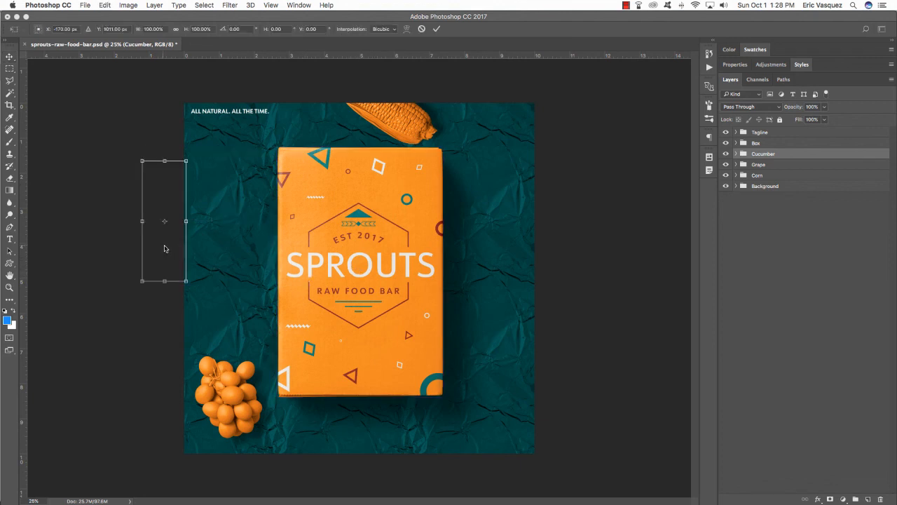
{"action": "left_click_drag", "start_coordinate": [169, 249], "coordinate": [232, 260]}
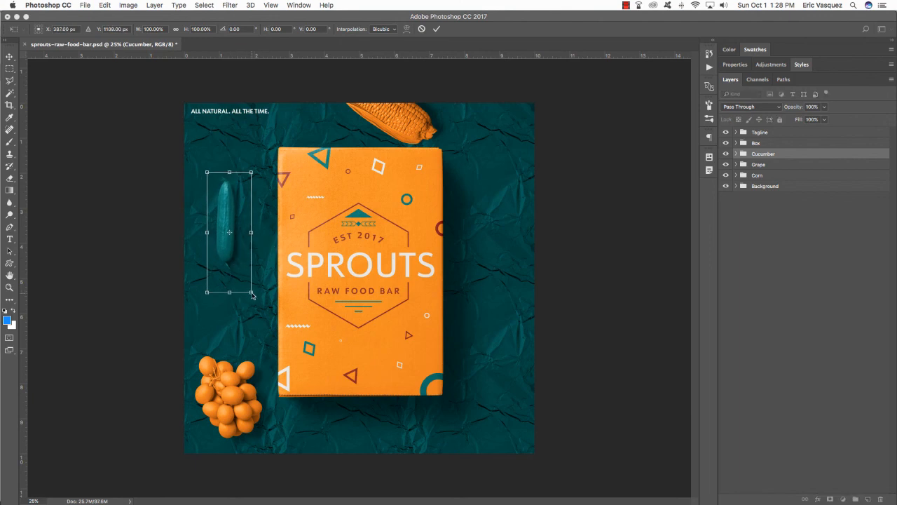
{"action": "left_click_drag", "start_coordinate": [252, 295], "coordinate": [332, 307]}
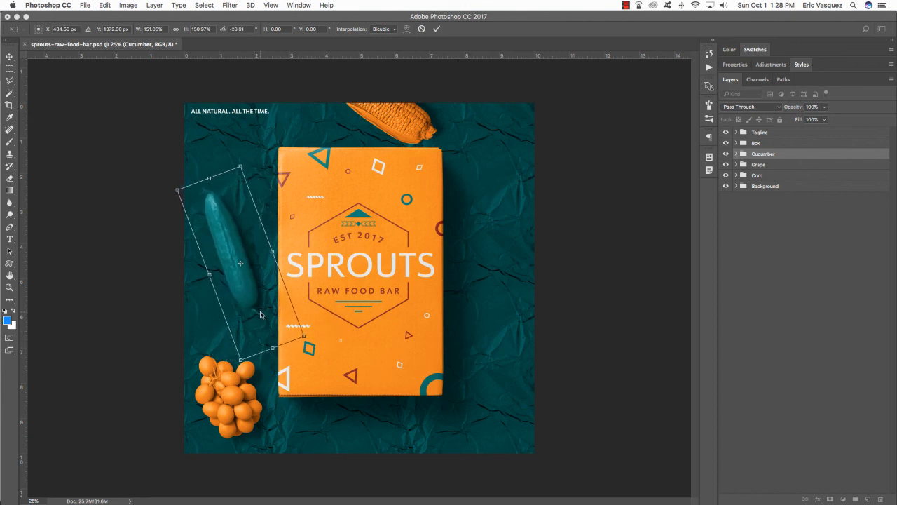
{"action": "left_click_drag", "start_coordinate": [260, 315], "coordinate": [255, 310]}
{"action": "left_click_drag", "start_coordinate": [305, 328], "coordinate": [313, 329]}
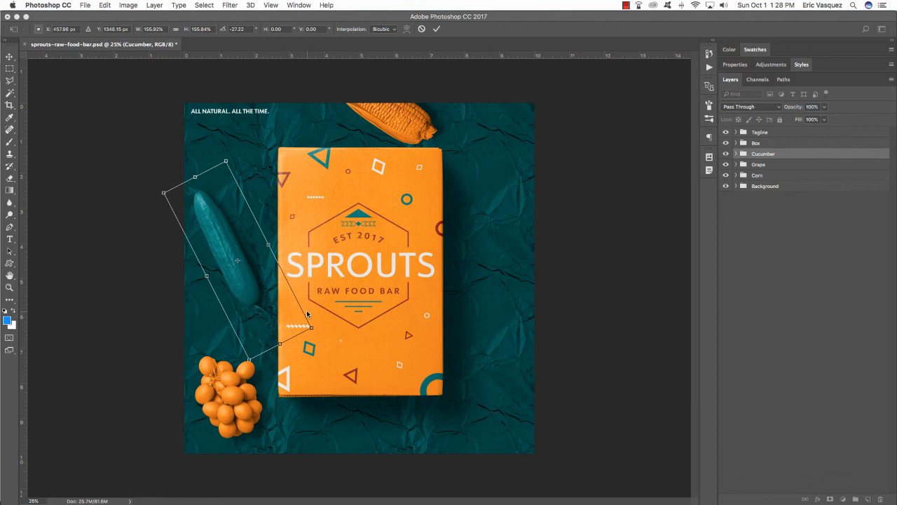
{"action": "key", "text": "Return"}
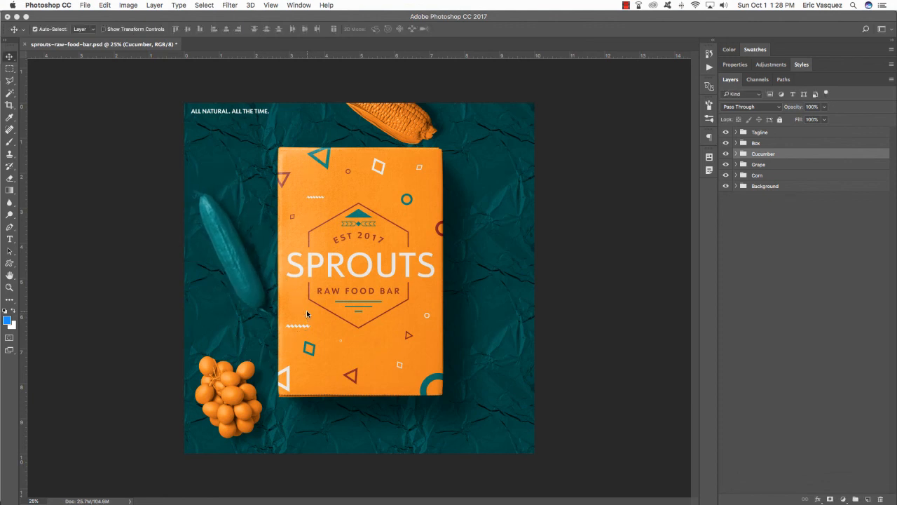
- Open Pepper.psd from the Unicolor-Mockup-Pack folder in Photoshop, bring its floating window fully into view, and expand the Pepper group
{"action": "key", "text": "super+Tab"}
{"action": "double_click", "coordinate": [504, 101]}
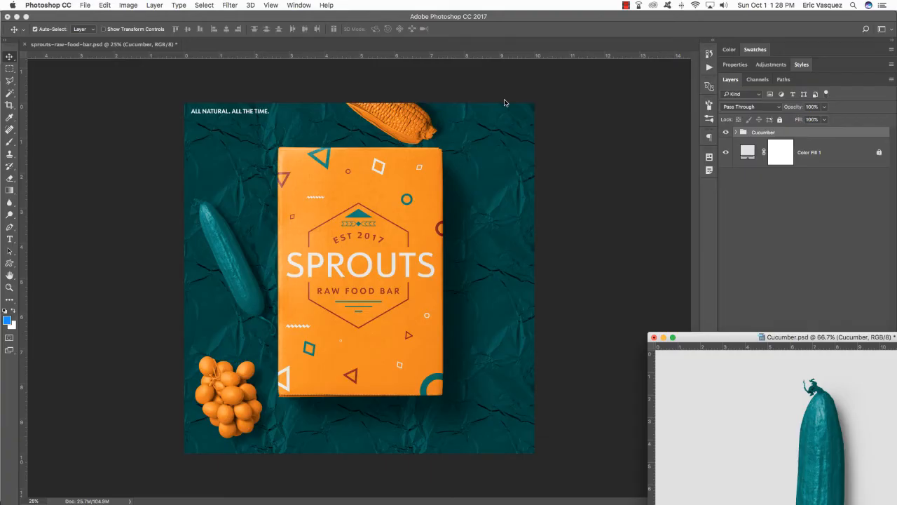
{"action": "double_click", "coordinate": [707, 339]}
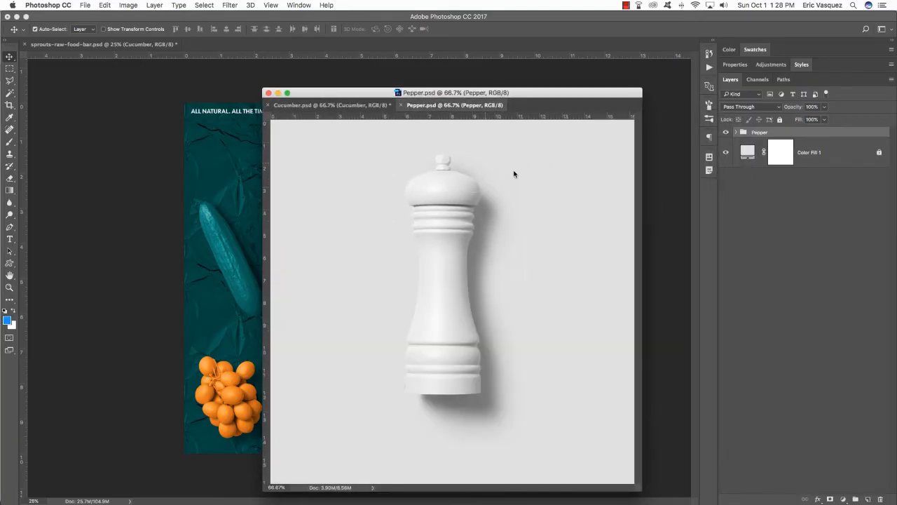
{"action": "left_click", "coordinate": [741, 132]}
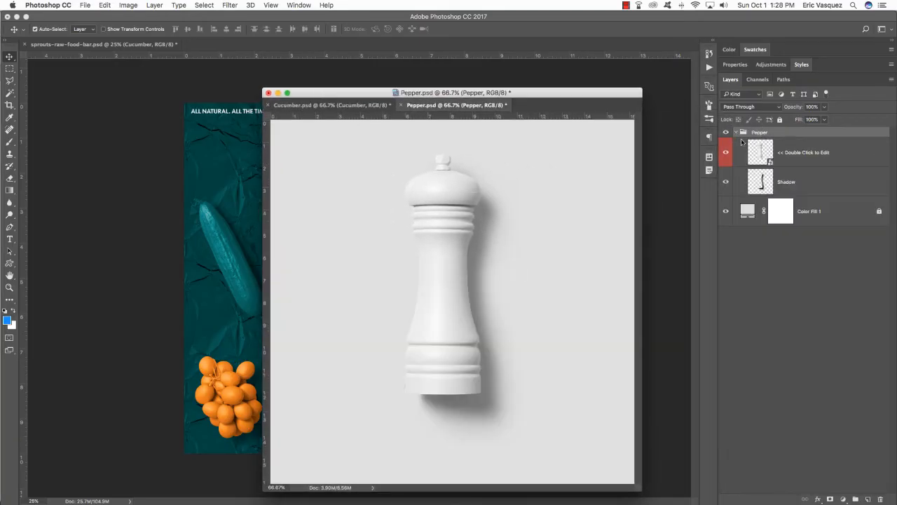
- Recolor the pepper mill's nested design color smart object to #00716B, saving and closing both Color Fill 1.psb and Your Design251.psb
{"action": "left_click", "coordinate": [808, 162]}
{"action": "double_click", "coordinate": [771, 162]}
{"action": "left_click", "coordinate": [760, 188]}
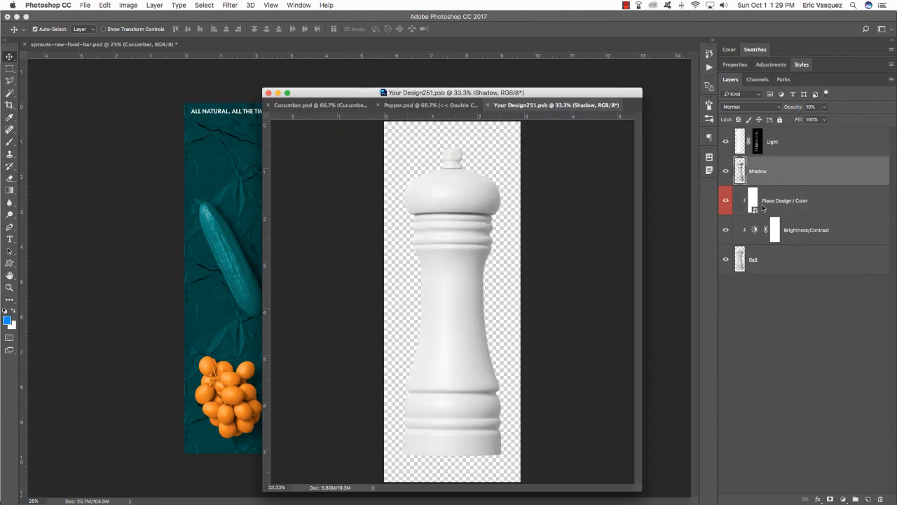
{"action": "double_click", "coordinate": [756, 212]}
{"action": "double_click", "coordinate": [743, 142]}
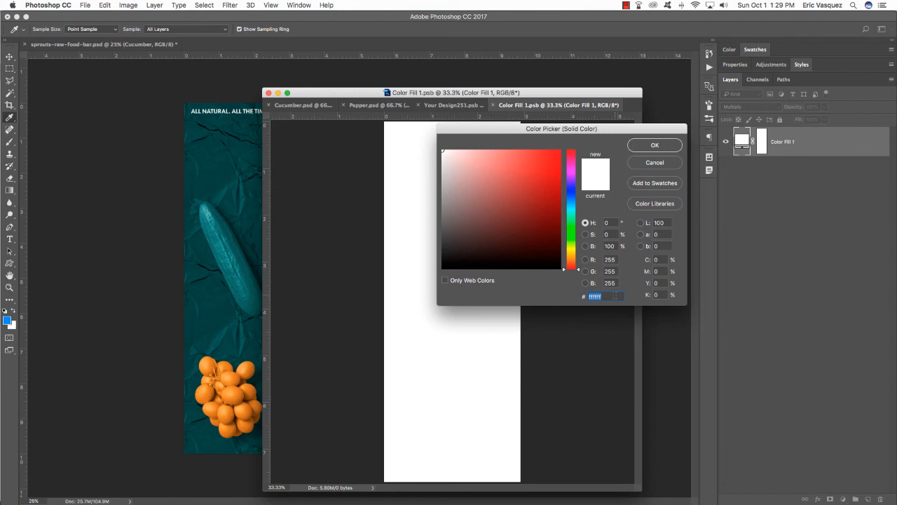
{"action": "type", "text": "00716B"}
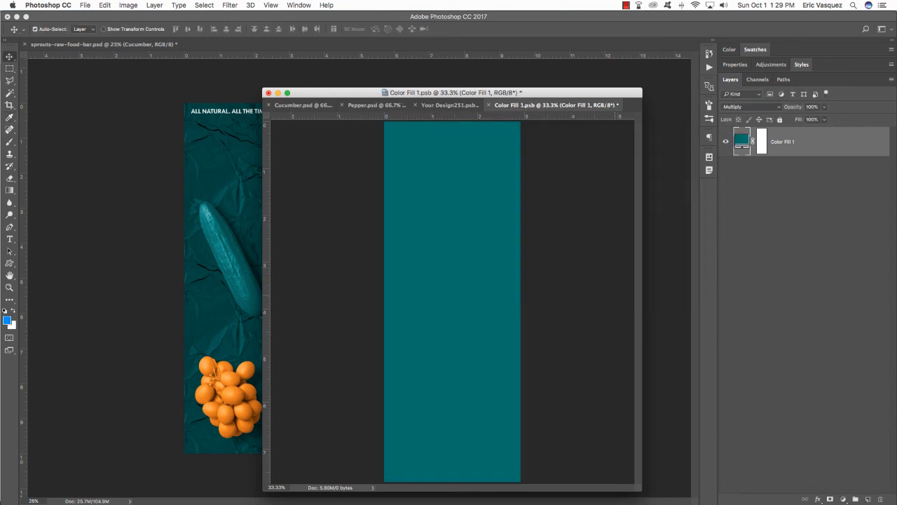
{"action": "key", "text": "super+s"}
{"action": "key", "text": "super+w"}
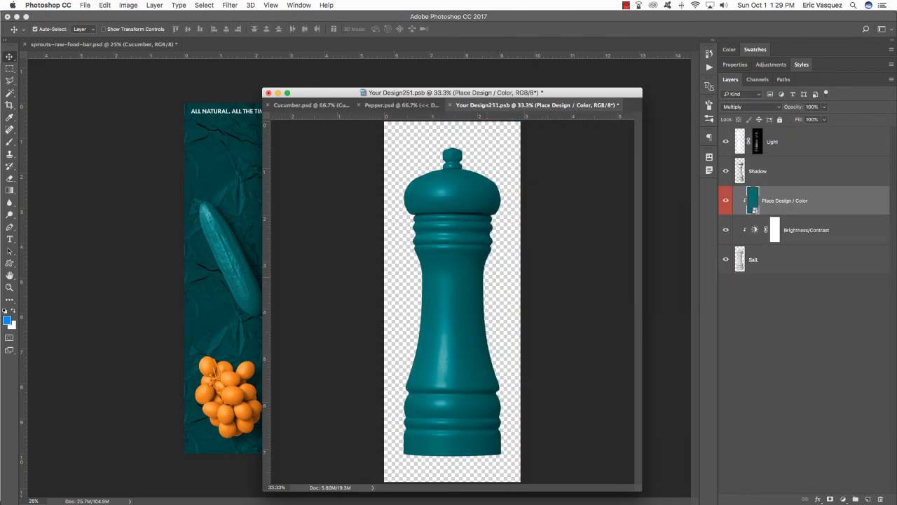
{"action": "key", "text": "super+s"}
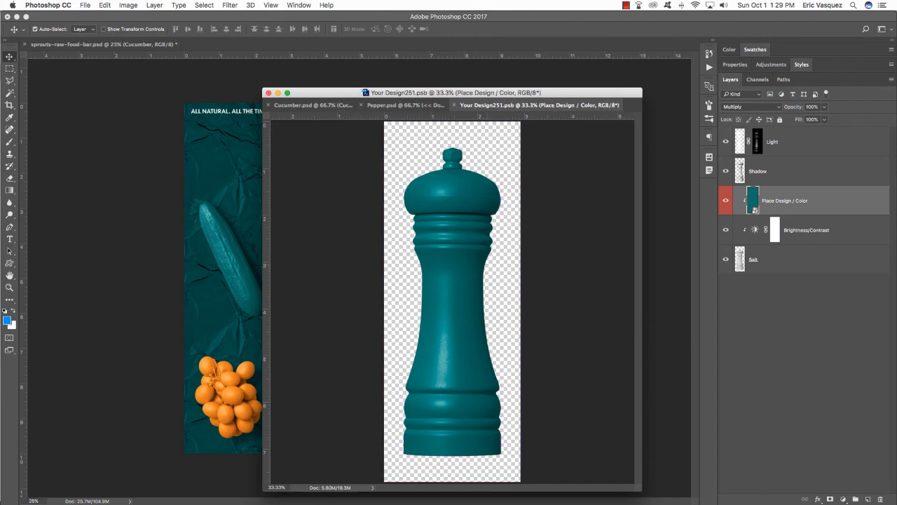
{"action": "key", "text": "super+w"}
- Detach Pepper.psd into its own window and close Cucumber.psd without saving its changes
{"action": "left_click_drag", "start_coordinate": [490, 104], "coordinate": [654, 261]}
{"action": "left_click", "coordinate": [268, 92]}
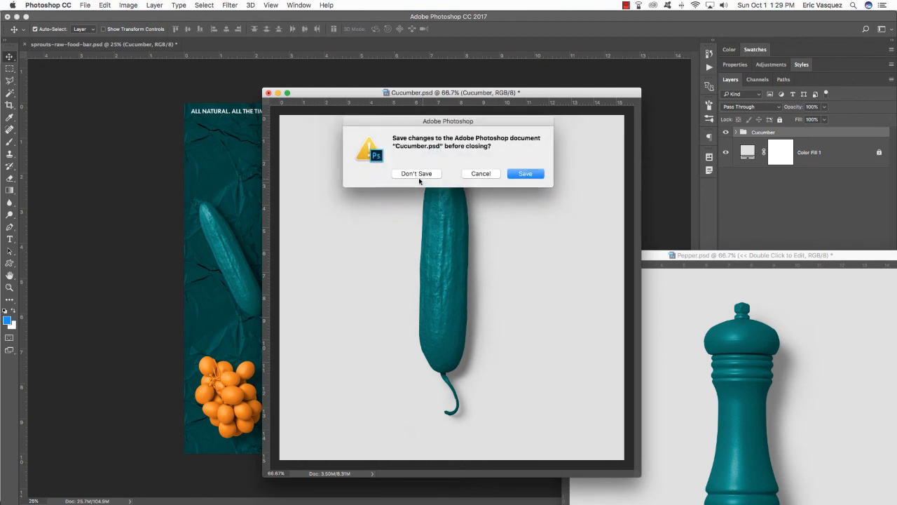
{"action": "left_click", "coordinate": [418, 174]}
- Copy the collapsed Pepper group into the Sprouts composition, to the right of the box near its top, and nudge it slightly toward the box
{"action": "left_click", "coordinate": [771, 133]}
{"action": "left_click", "coordinate": [735, 132]}
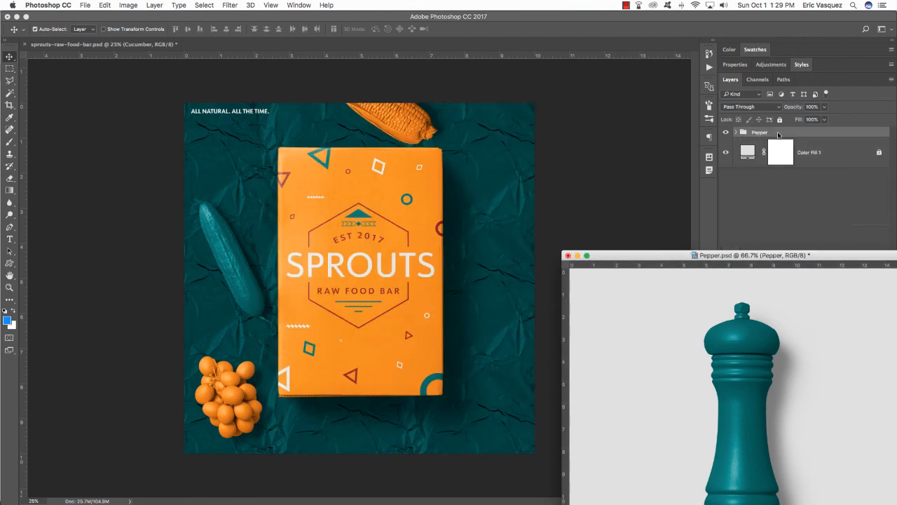
{"action": "left_click_drag", "start_coordinate": [779, 133], "coordinate": [505, 198]}
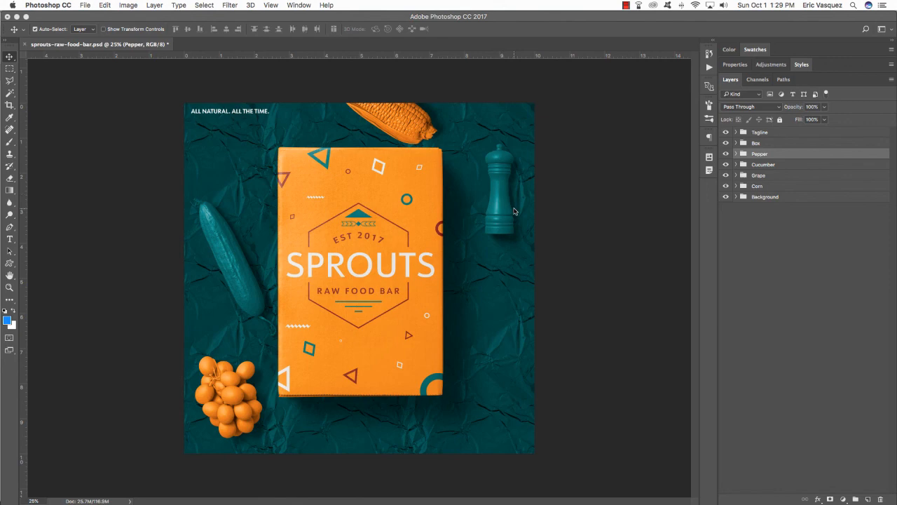
{"action": "key", "text": "shift+Left"}
{"action": "key", "text": "shift+Left"}
{"action": "key", "text": "shift+Left"}
{"action": "key", "text": "shift+Left"}
{"action": "key", "text": "shift+Left"}
{"action": "key", "text": "shift+Left"}
{"action": "key", "text": "shift+Left"}
{"action": "key", "text": "shift+Left"}
- Open Plate.psd from the Unicolor-Mockup-Pack folder in Finder and expand its Plate group
{"action": "key", "text": "super+Tab"}
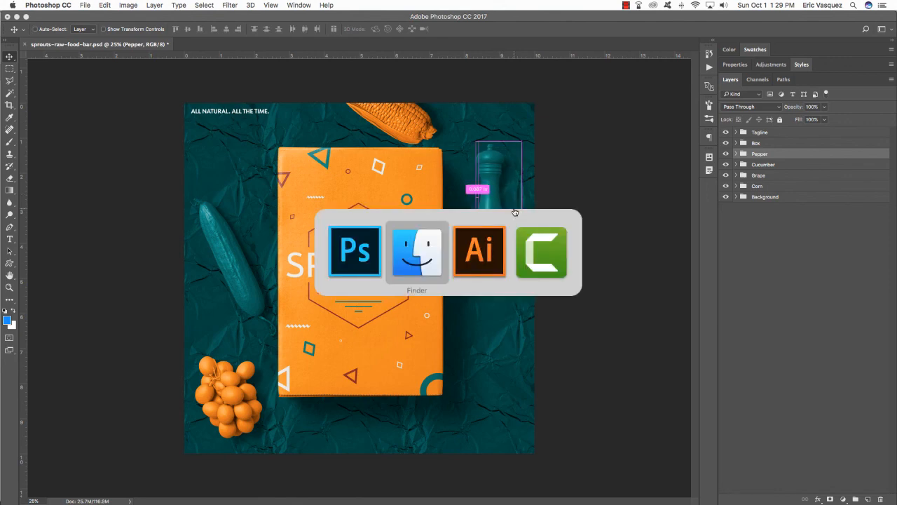
{"action": "double_click", "coordinate": [498, 109]}
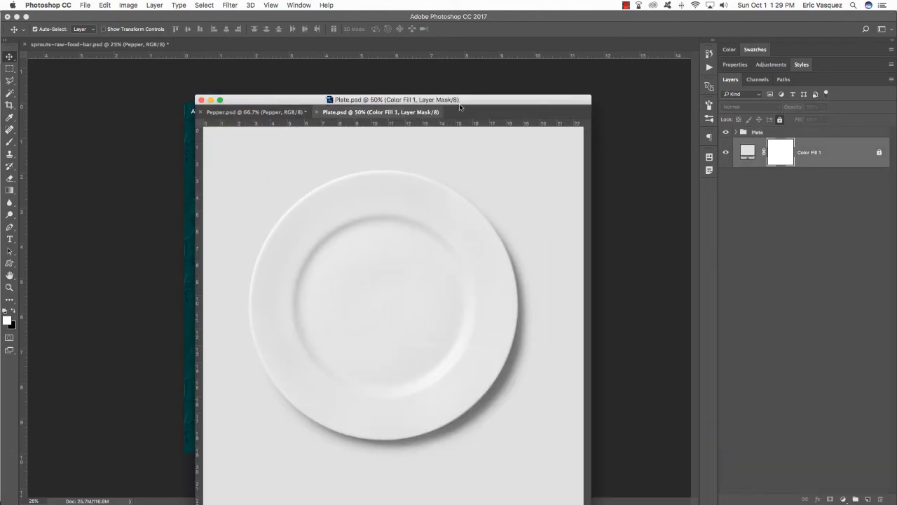
{"action": "left_click", "coordinate": [735, 132]}
- Recolor the plate's nested design color smart object to #00716B, saving and closing both Plate copy.psb and Your Design31.psb
{"action": "left_click", "coordinate": [771, 161]}
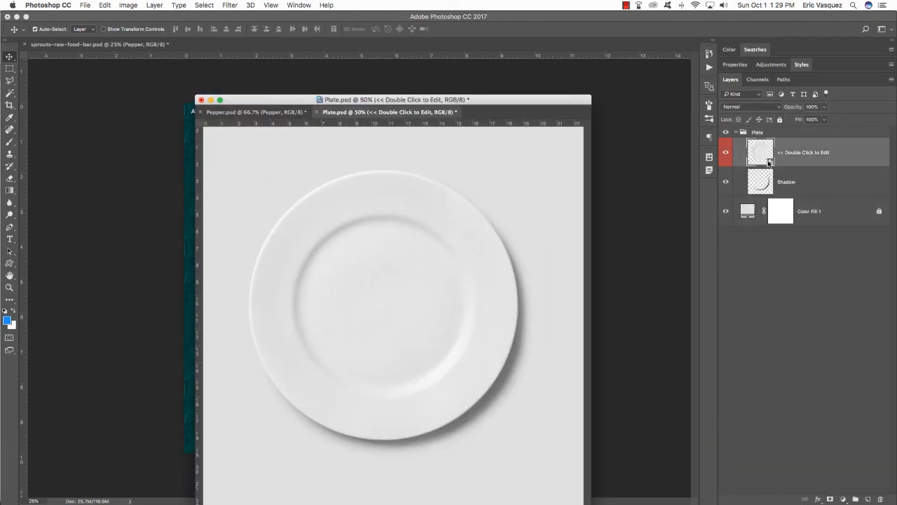
{"action": "double_click", "coordinate": [769, 162]}
{"action": "double_click", "coordinate": [771, 212]}
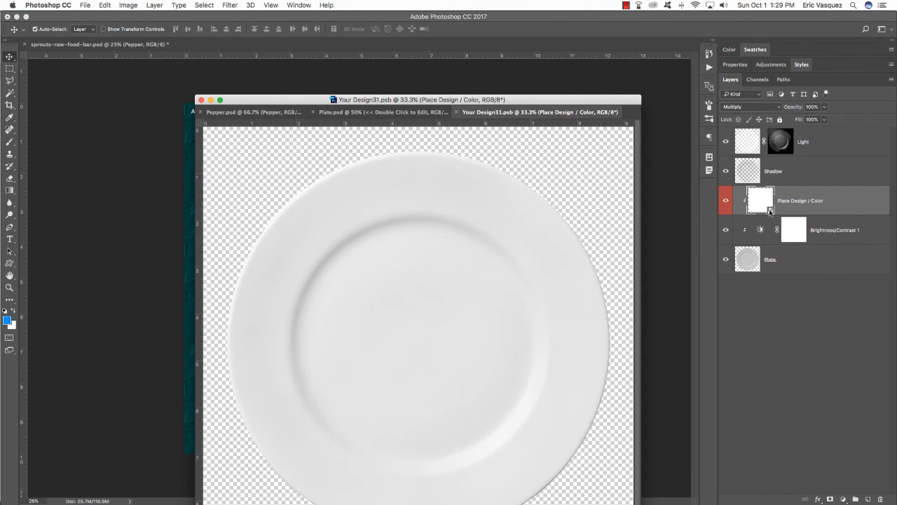
{"action": "double_click", "coordinate": [747, 144]}
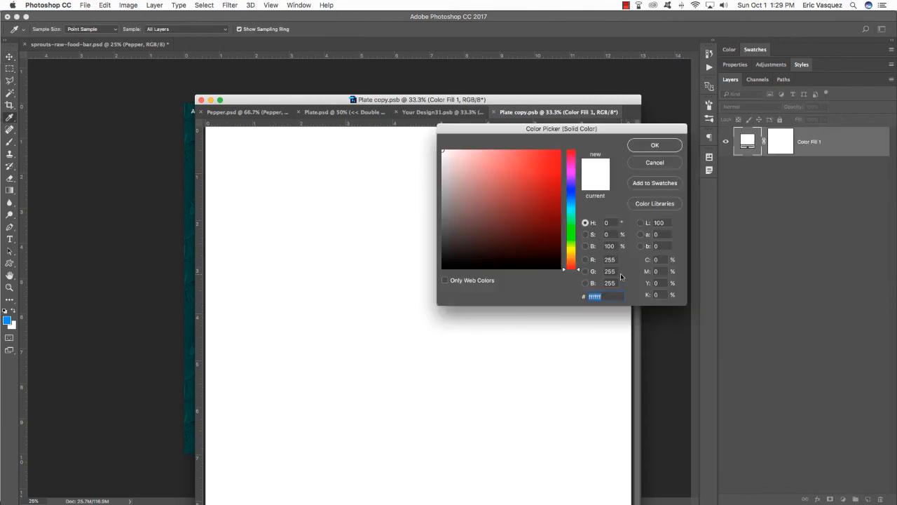
{"action": "type", "text": "00716B"}
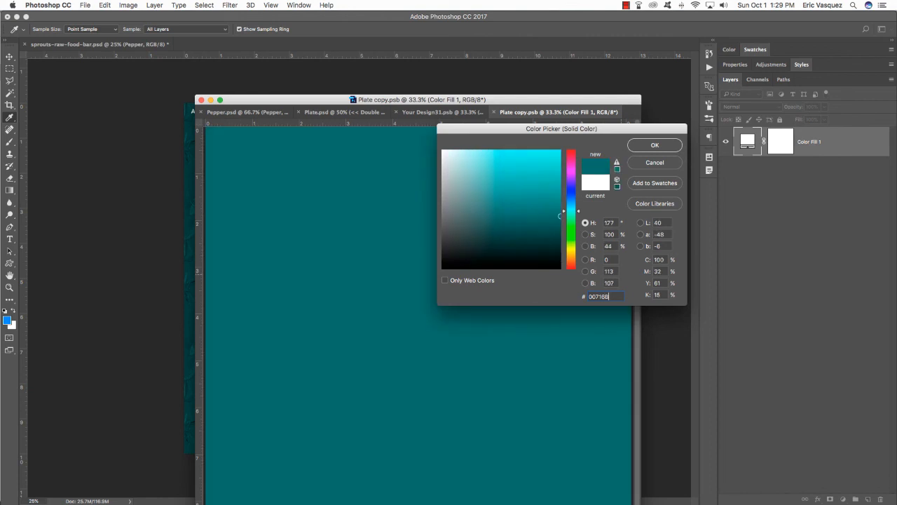
{"action": "key", "text": "Return"}
{"action": "key", "text": "super+w"}
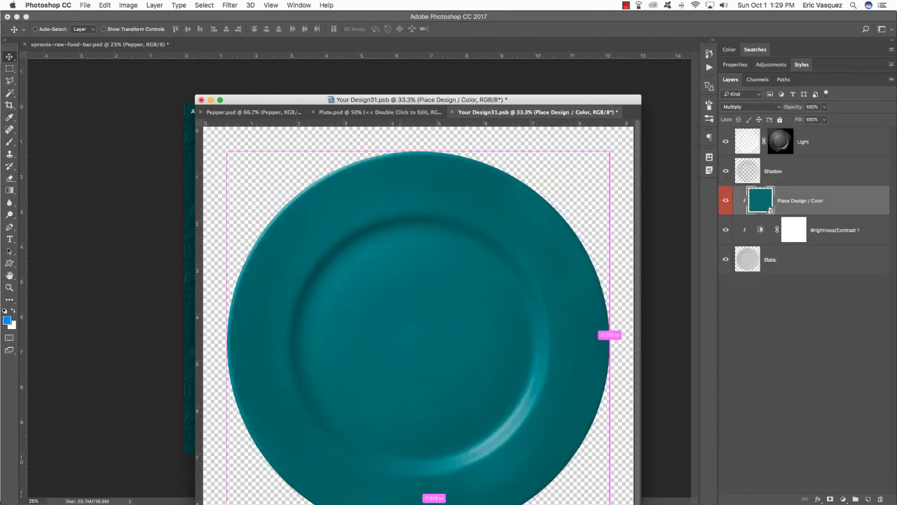
{"action": "key", "text": "super+s"}
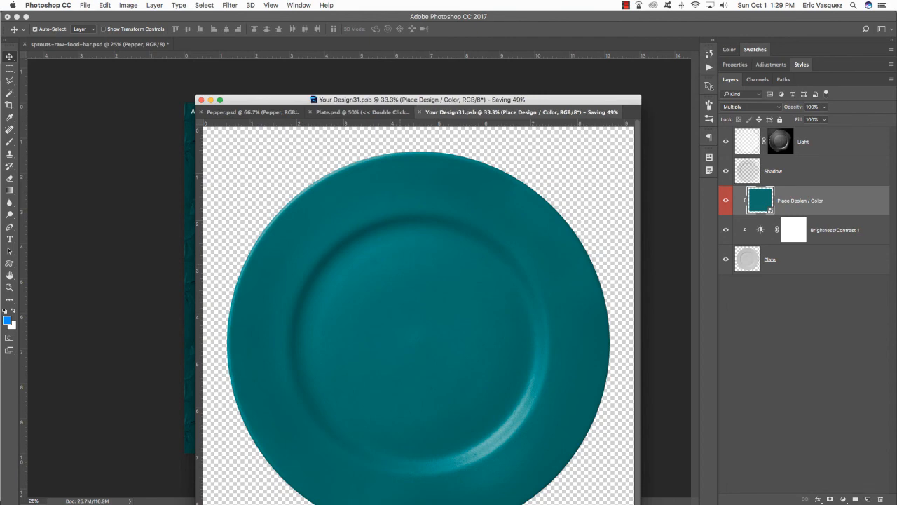
{"action": "key", "text": "super+w"}
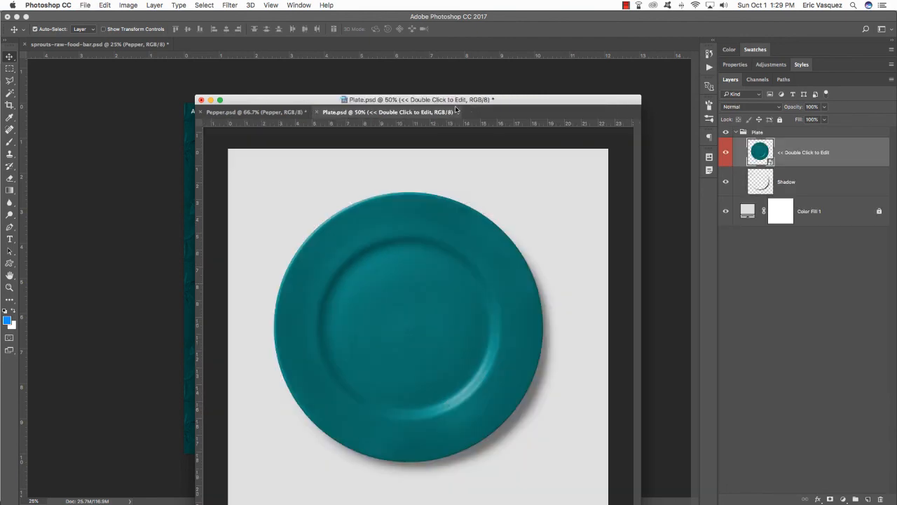
- Move the plate mockup window clear of the Sprouts composition, collapse the Plate group, and copy it in directly above the Pepper group
{"action": "left_click_drag", "start_coordinate": [467, 101], "coordinate": [598, 284]}
{"action": "left_click", "coordinate": [736, 133]}
{"action": "left_click", "coordinate": [737, 134]}
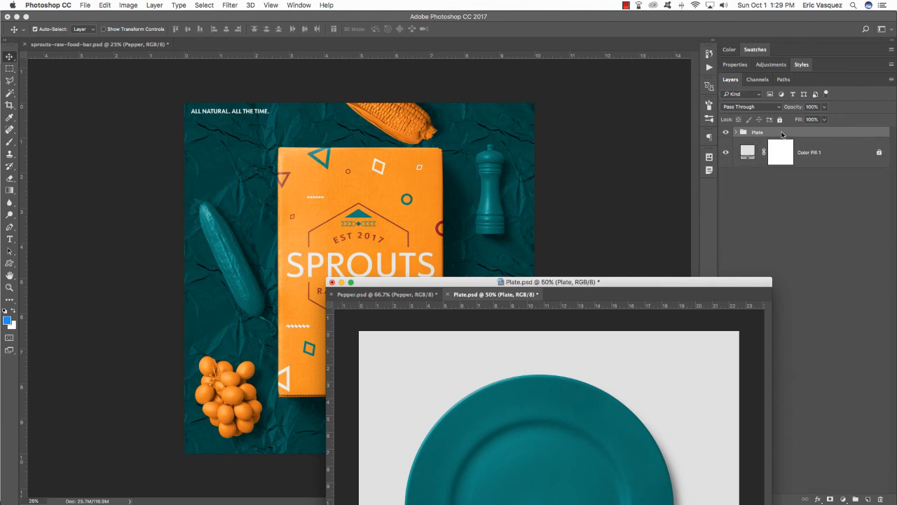
{"action": "left_click_drag", "start_coordinate": [743, 133], "coordinate": [469, 221]}
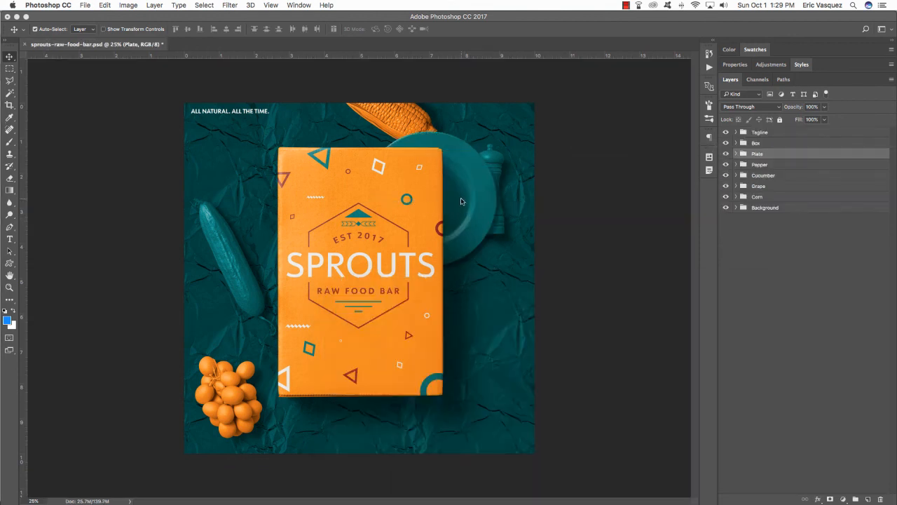
- Transform the plate into the composition's lower-right corner, partly behind the box and running off the canvas edge
{"action": "key", "text": "ctrl+t"}
{"action": "left_click_drag", "start_coordinate": [505, 185], "coordinate": [531, 351]}
{"action": "key", "text": "Return"}
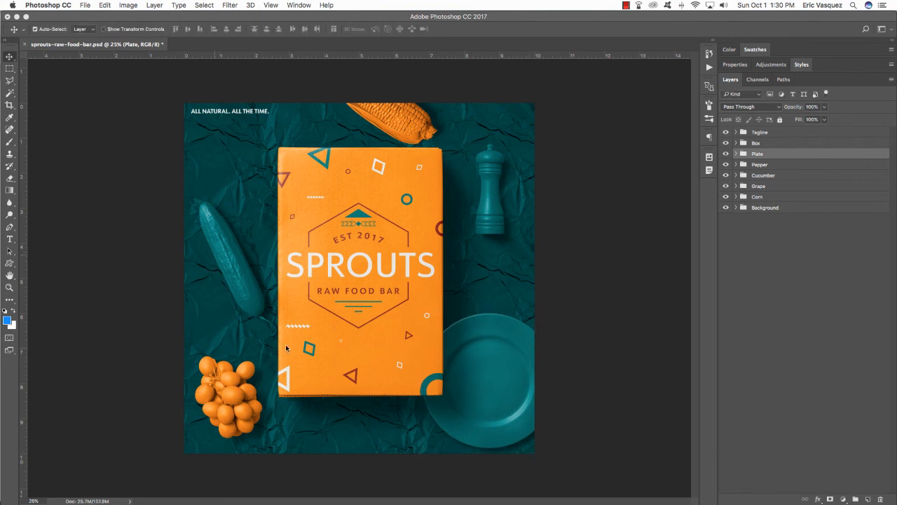
- Open Fork.psd from the Unicolor-Mockup-Pack folder in Finder and copy its Fork group into the Sprouts composition, directly above the Plate group
{"action": "key", "text": "super+Tab"}
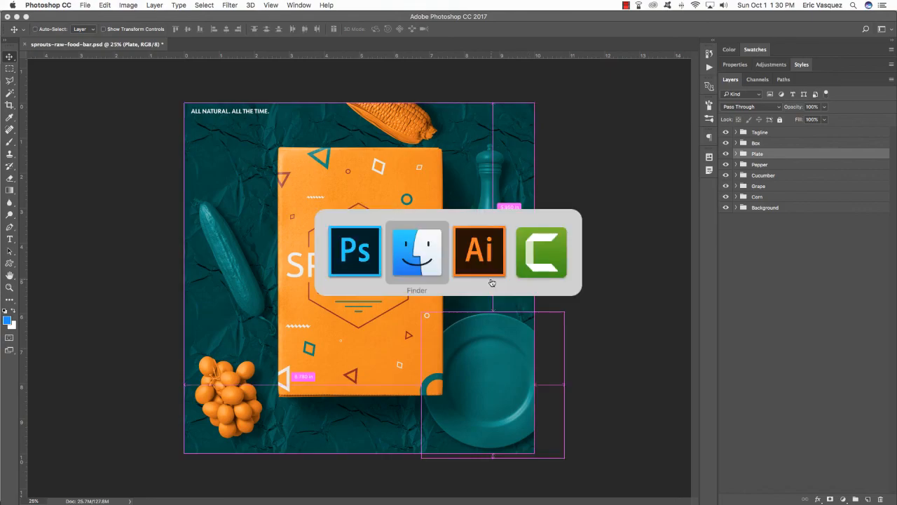
{"action": "double_click", "coordinate": [508, 74]}
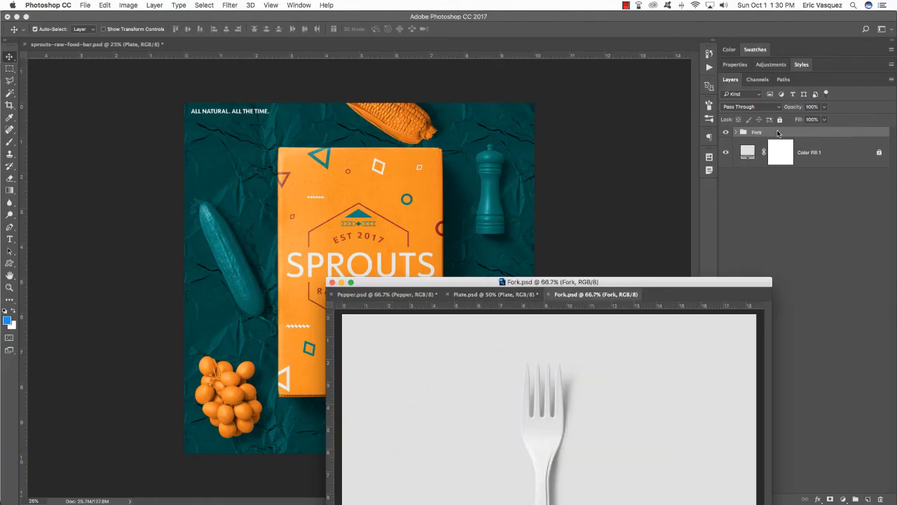
{"action": "left_click_drag", "start_coordinate": [775, 135], "coordinate": [419, 212]}
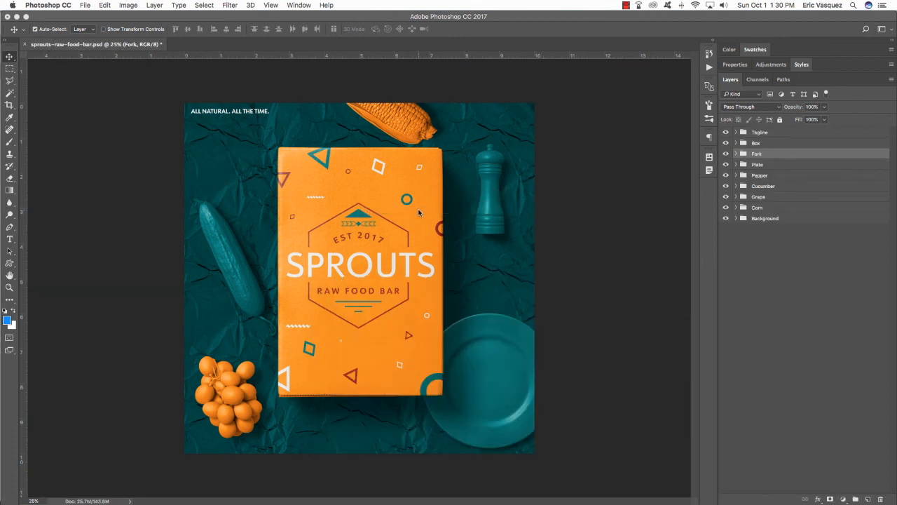
- Rotate the fork to lie horizontally with its tines toward the plate, and place it below the box
{"action": "key", "text": "super"}
{"action": "key", "text": "super+t"}
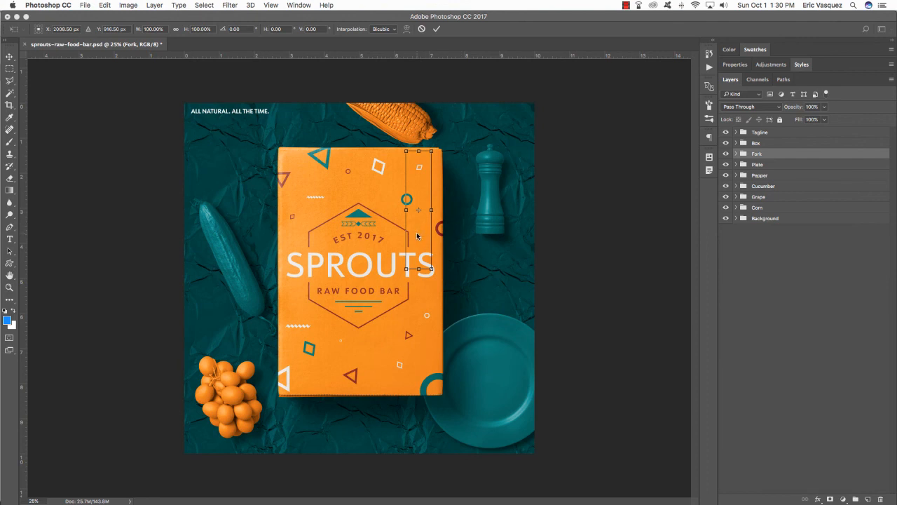
{"action": "left_click_drag", "start_coordinate": [429, 187], "coordinate": [395, 428]}
{"action": "key", "text": "Return"}
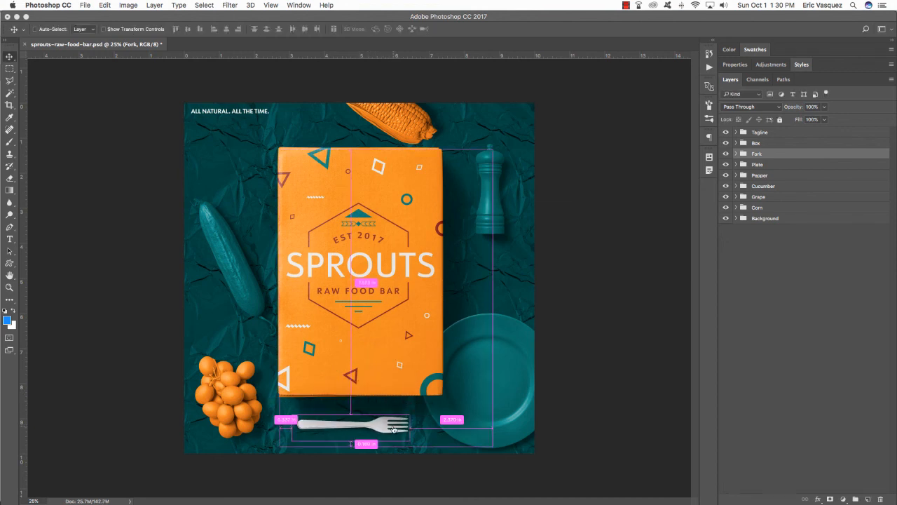
- Open Orange_Peel.psd from the mockup folder in Finder and copy its Orange Peel group into the Sprouts composition, above the cucumber
{"action": "key", "text": "super+Tab"}
{"action": "double_click", "coordinate": [514, 92]}
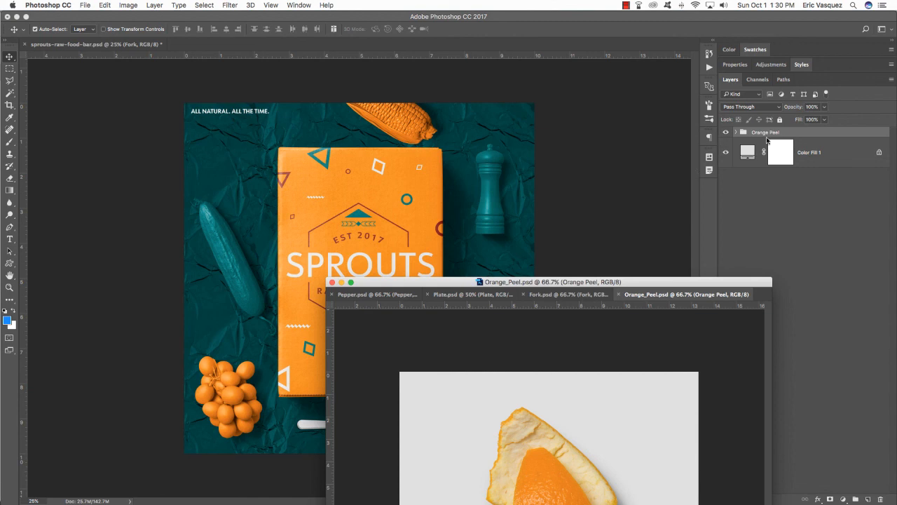
{"action": "left_click_drag", "start_coordinate": [803, 133], "coordinate": [234, 167]}
- Rotate the orange peel counterclockwise and fit it between the tagline and the cucumber
{"action": "key", "text": "ctrl+t"}
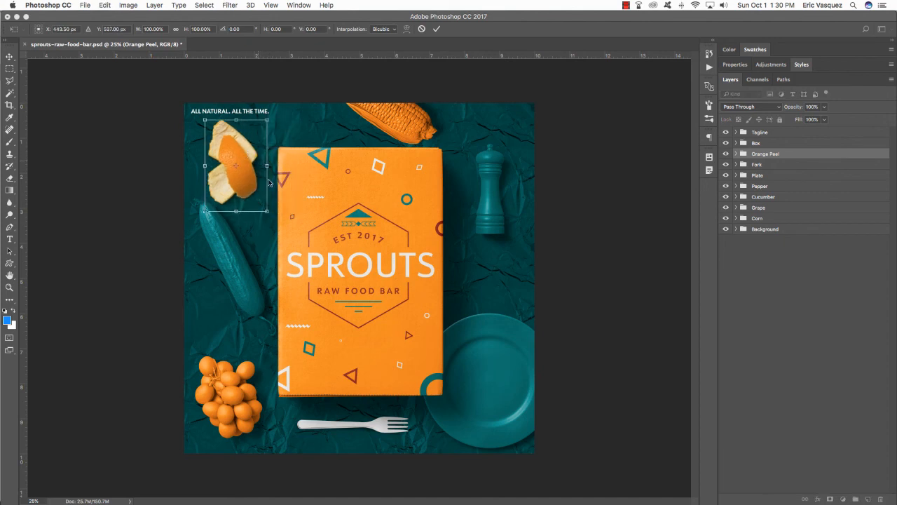
{"action": "left_click_drag", "start_coordinate": [293, 214], "coordinate": [264, 176]}
{"action": "key", "text": "Return"}
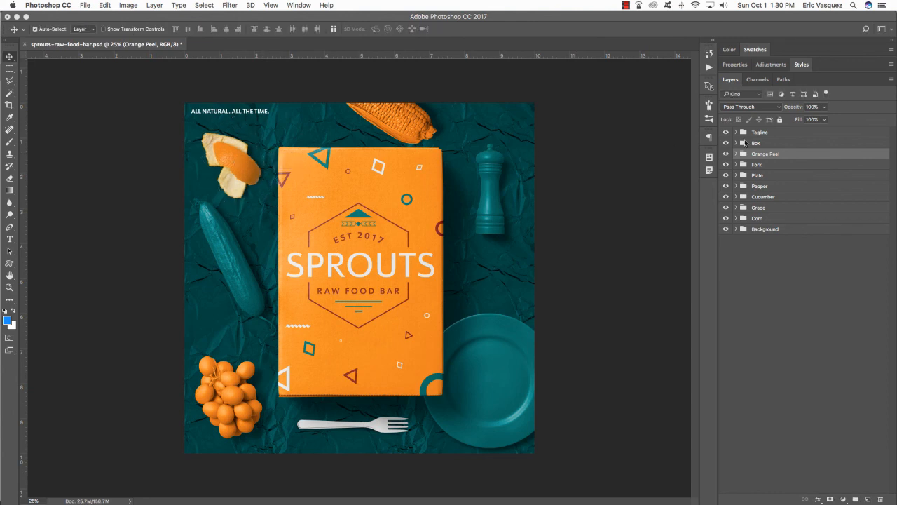
- Move the Cucumber group slightly down, away from the orange peel, and rotate it about -1.9°
{"action": "left_click", "coordinate": [774, 197]}
{"action": "key", "text": "ctrl+t"}
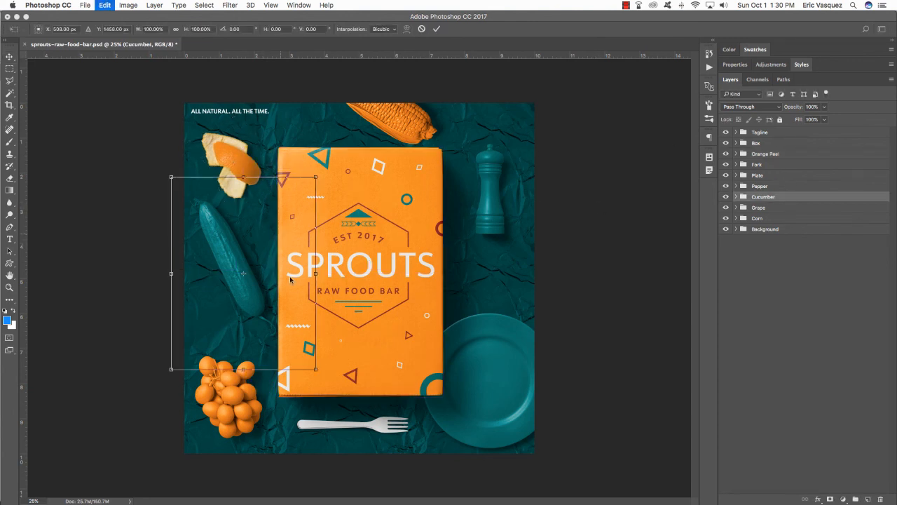
{"action": "left_click_drag", "start_coordinate": [258, 290], "coordinate": [257, 300]}
{"action": "left_click_drag", "start_coordinate": [353, 310], "coordinate": [353, 307]}
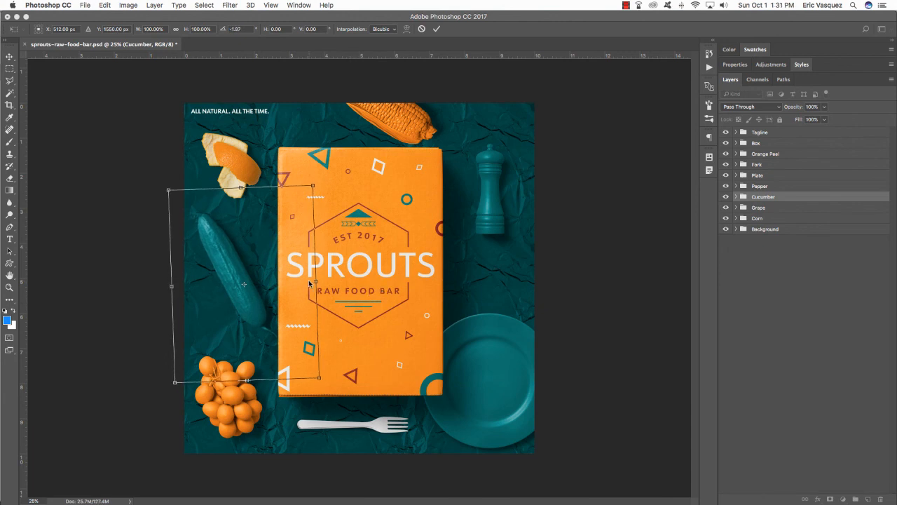
{"action": "key", "text": "Return"}
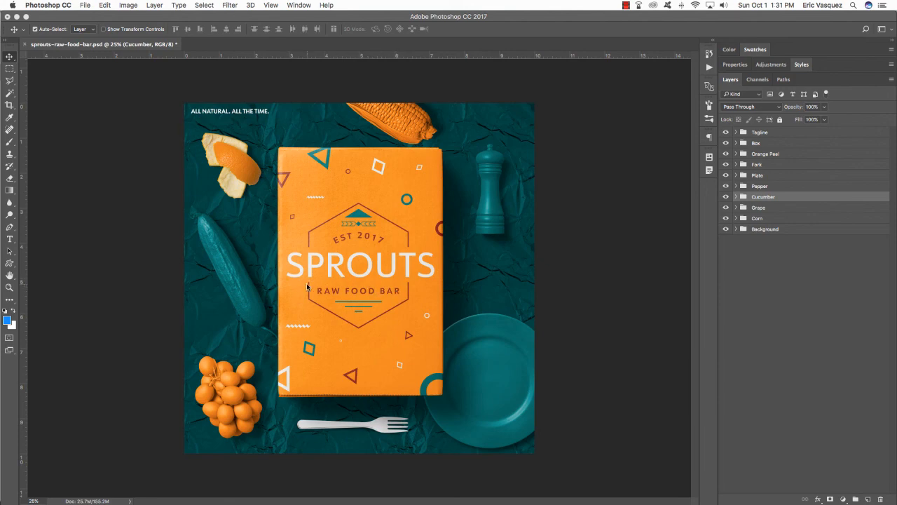
- Open Avocode.psd from the Unicolor-Mockup-Pack folder in Finder and expand its Avocode group
{"action": "key", "text": "super+Tab"}
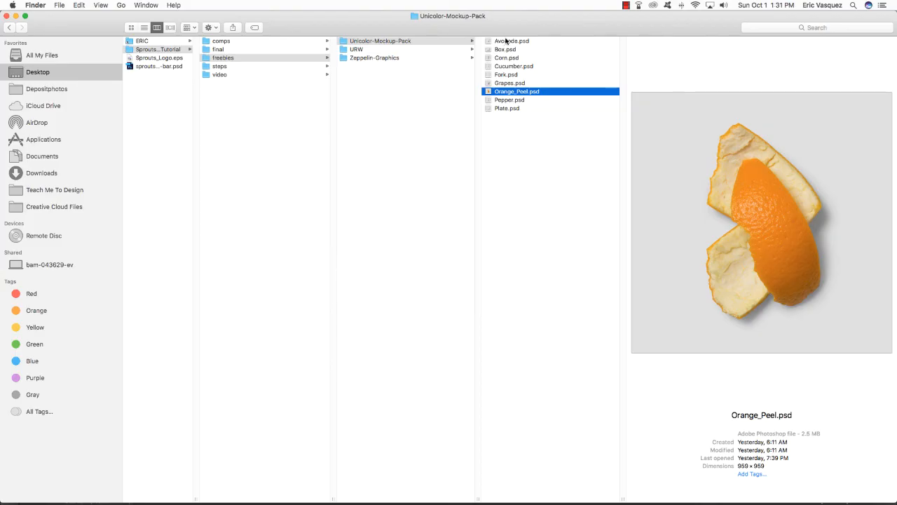
{"action": "double_click", "coordinate": [506, 41]}
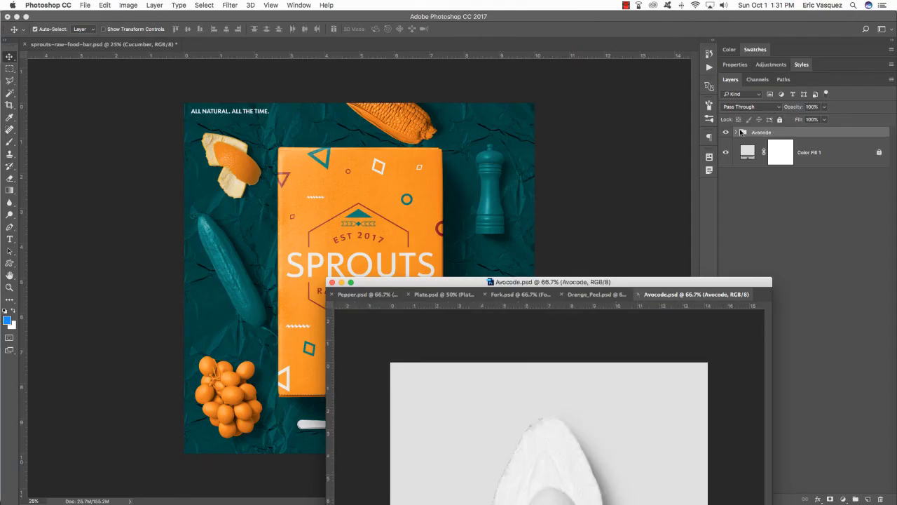
{"action": "left_click", "coordinate": [738, 133]}
- Open the avocado's nested smart objects and recolor the Place Design / Color fill to orange F48B00, closing the fill document
{"action": "left_click", "coordinate": [771, 162]}
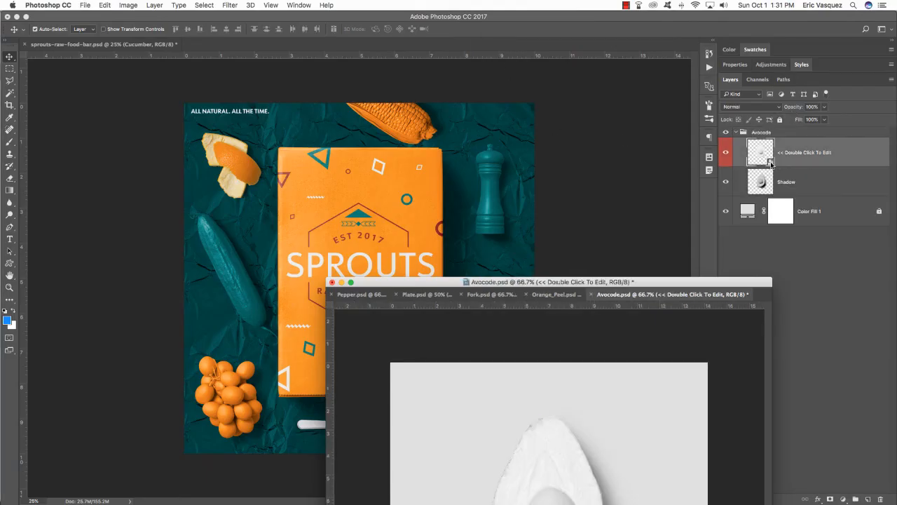
{"action": "double_click", "coordinate": [771, 163]}
{"action": "double_click", "coordinate": [763, 209]}
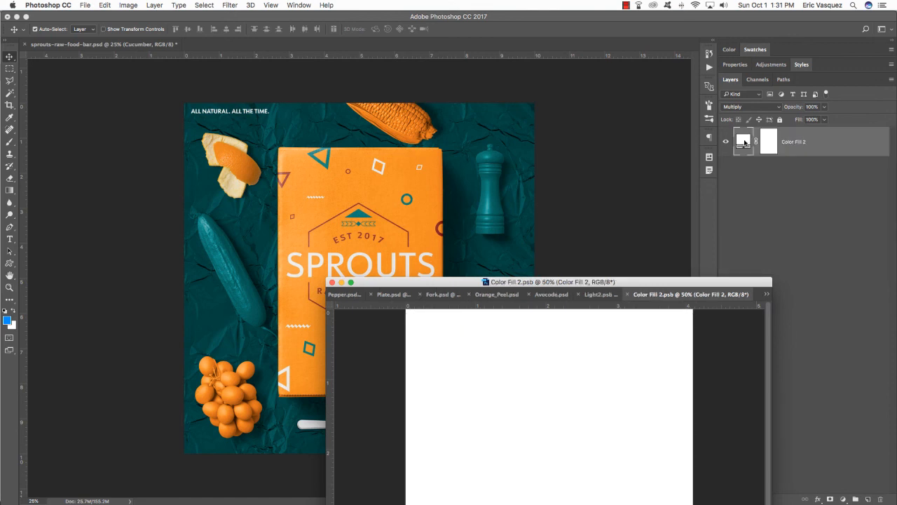
{"action": "double_click", "coordinate": [745, 141]}
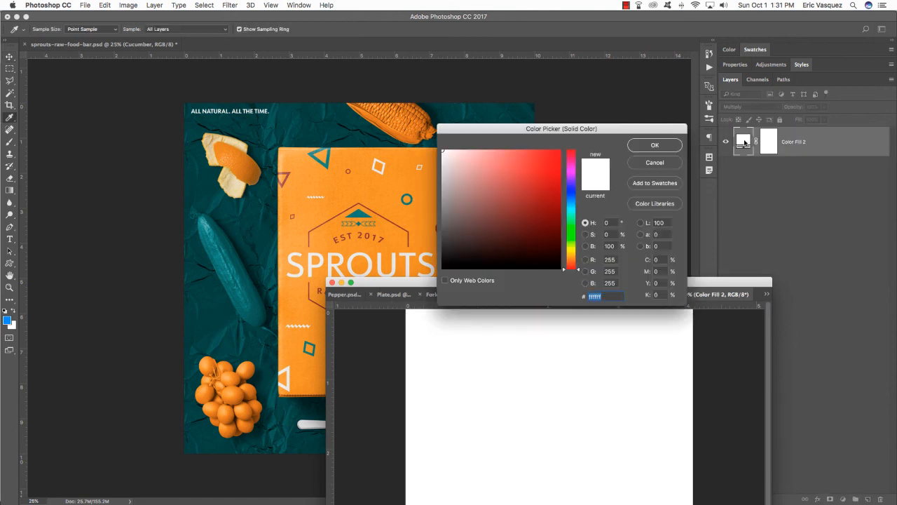
{"action": "type", "text": "f"}
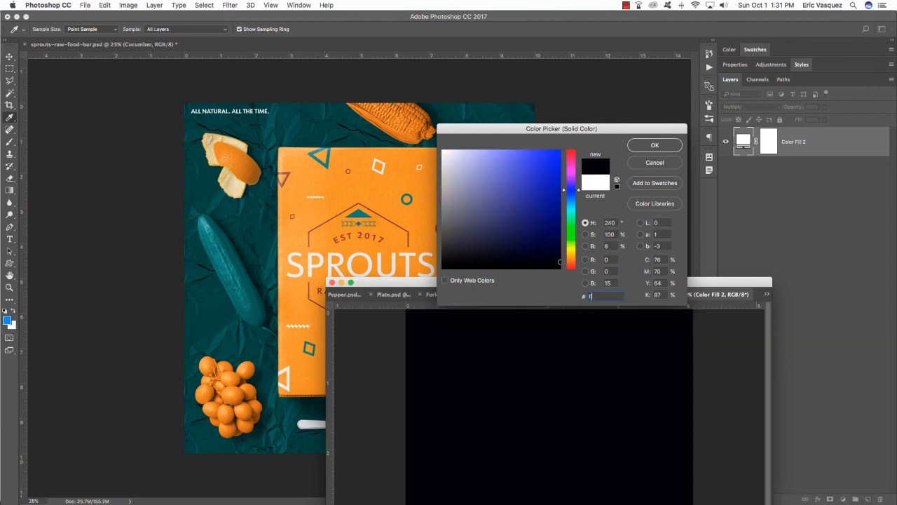
{"action": "type", "text": "48B00"}
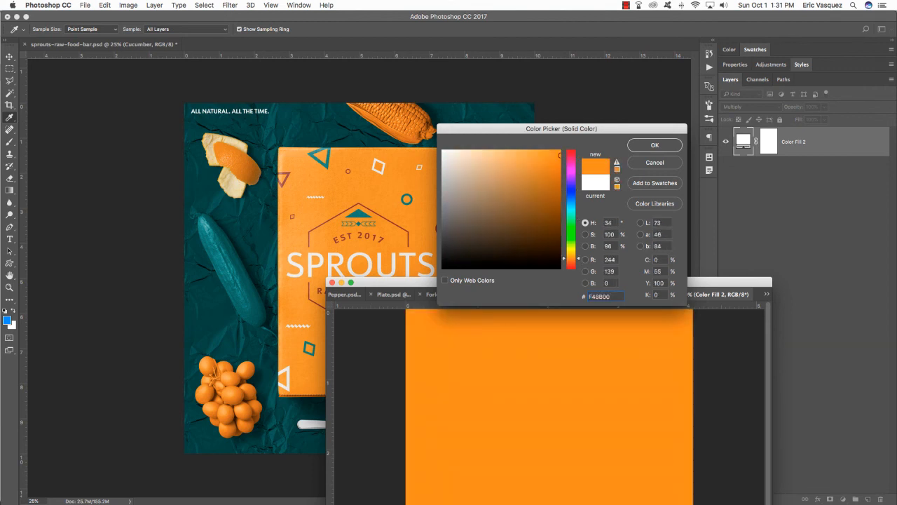
{"action": "key", "text": "Return"}
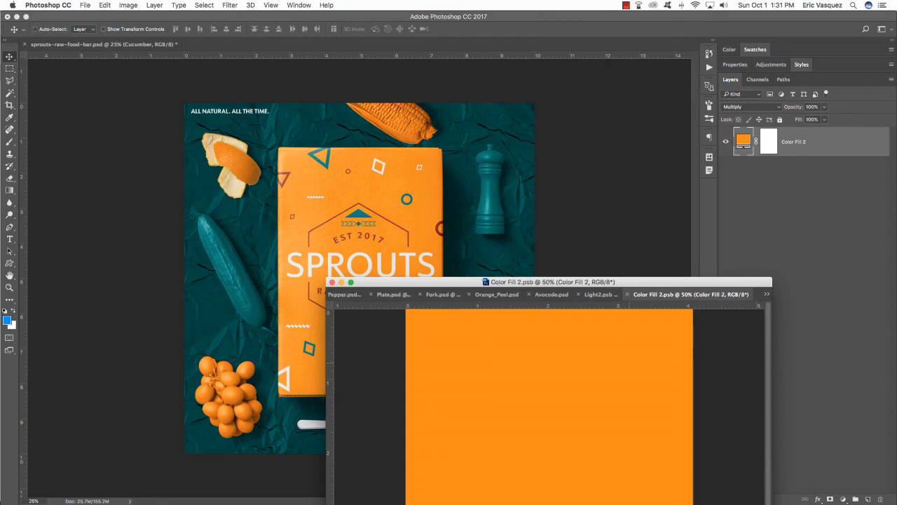
{"action": "key", "text": "super+w"}
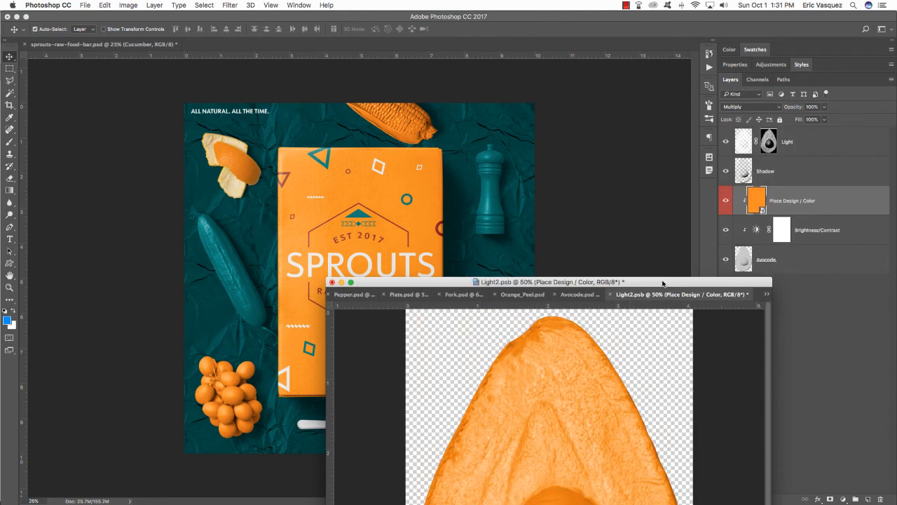
- Lower the avocado's Light layer to 70% opacity, then save and close the Light2.psb smart object
{"action": "left_click_drag", "start_coordinate": [663, 282], "coordinate": [520, 128]}
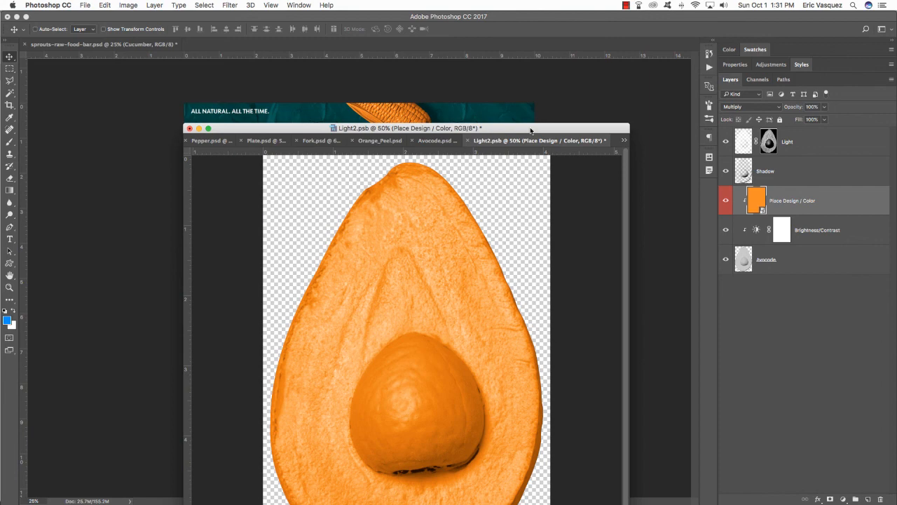
{"action": "key", "text": "super+minus"}
{"action": "key", "text": "alt+period"}
{"action": "key", "text": "7"}
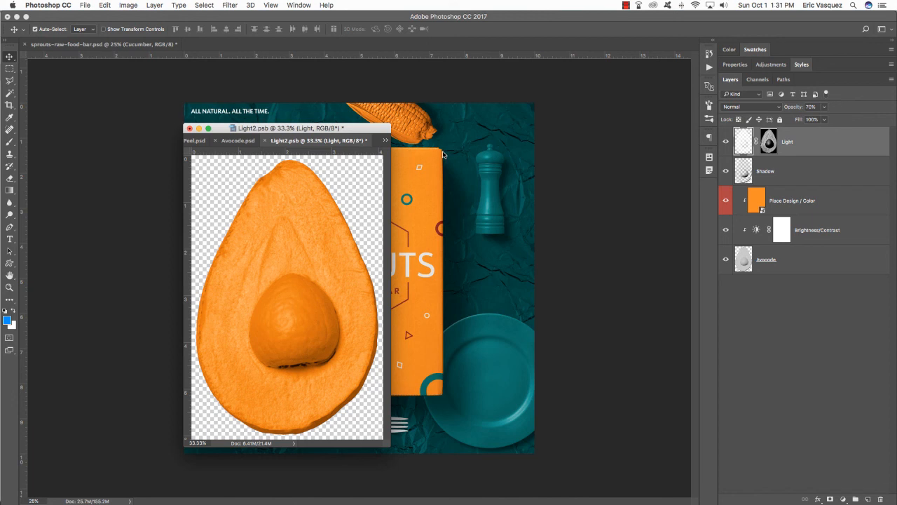
{"action": "key", "text": "super+s"}
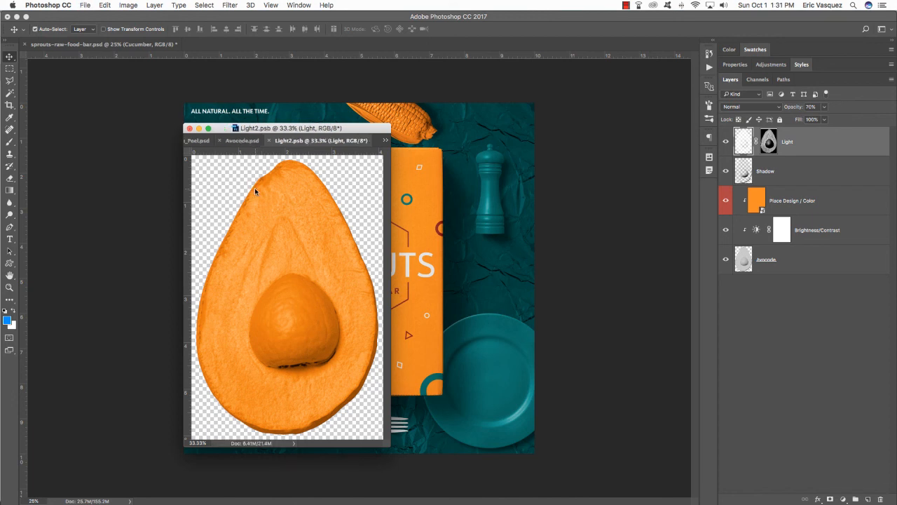
{"action": "key", "text": "super+w"}
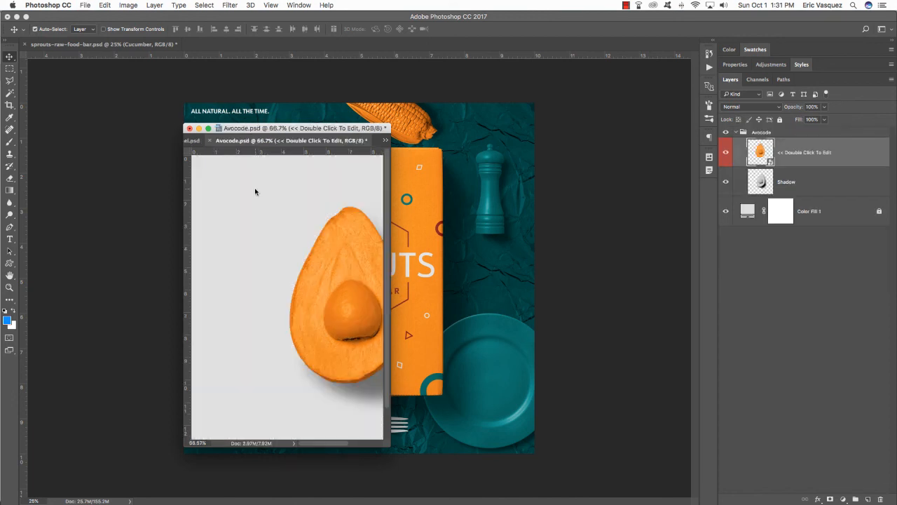
- Collapse the Avocode group and copy it into the Sprouts composition, near the plate's upper edge
{"action": "left_click", "coordinate": [737, 132]}
{"action": "left_click", "coordinate": [736, 132]}
{"action": "left_click_drag", "start_coordinate": [777, 133], "coordinate": [510, 319]}
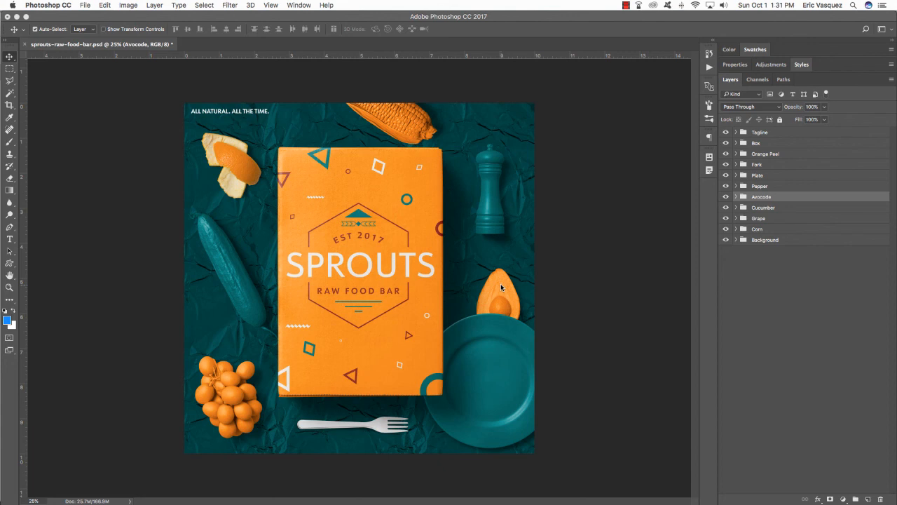
- Reorder the Avocode group so it sits directly above Plate and below Fork in the layer stack
{"action": "key", "text": "super"}
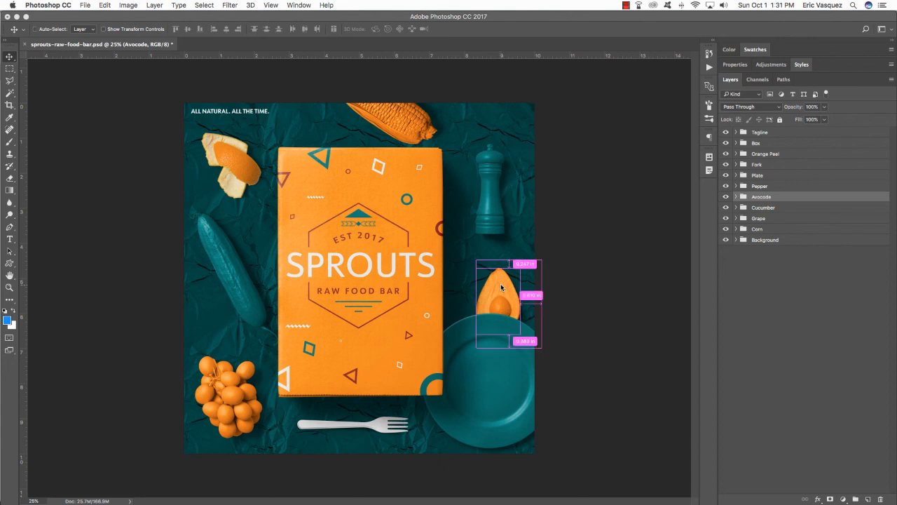
{"action": "key", "text": "super+bracketright"}
{"action": "key", "text": "super+bracketright"}
{"action": "key", "text": "super+bracketright"}
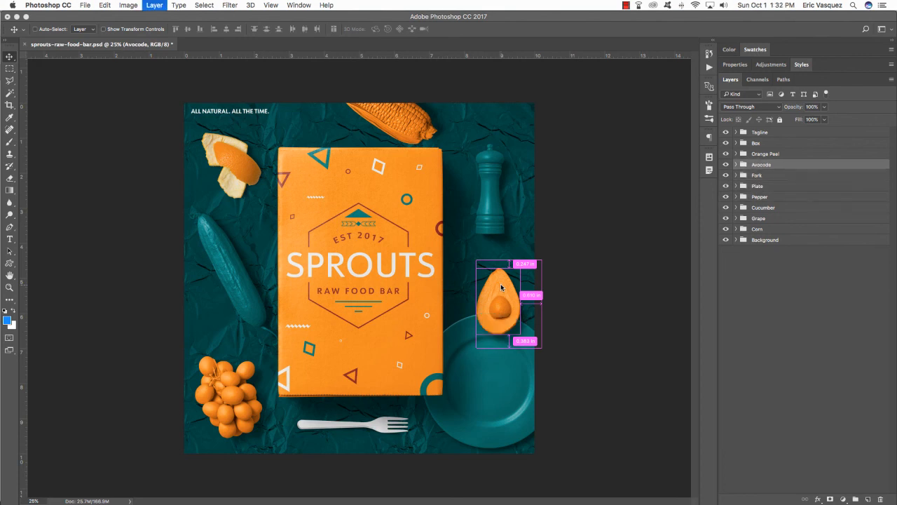
{"action": "key", "text": "super+bracketleft"}
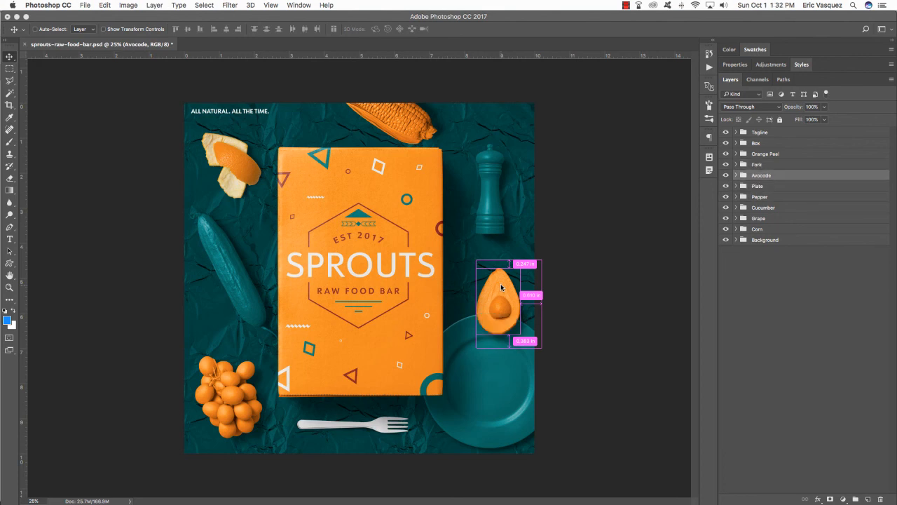
{"action": "key", "text": "super+bracketleft"}
{"action": "key", "text": "super+bracketright"}
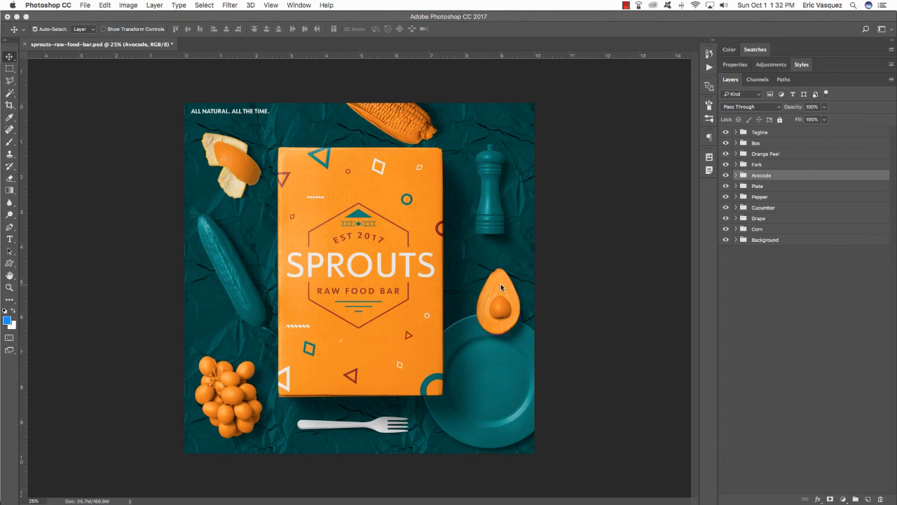
- Transform the avocado: enlarge it slightly, rotate it a little counterclockwise, and center it on the teal plate
{"action": "key", "text": "super+t"}
{"action": "left_click_drag", "start_coordinate": [498, 290], "coordinate": [492, 352]}
{"action": "left_click_drag", "start_coordinate": [529, 319], "coordinate": [514, 341]}
{"action": "left_click_drag", "start_coordinate": [575, 336], "coordinate": [570, 320]}
{"action": "left_click_drag", "start_coordinate": [511, 346], "coordinate": [520, 348]}
{"action": "key", "text": "Return"}
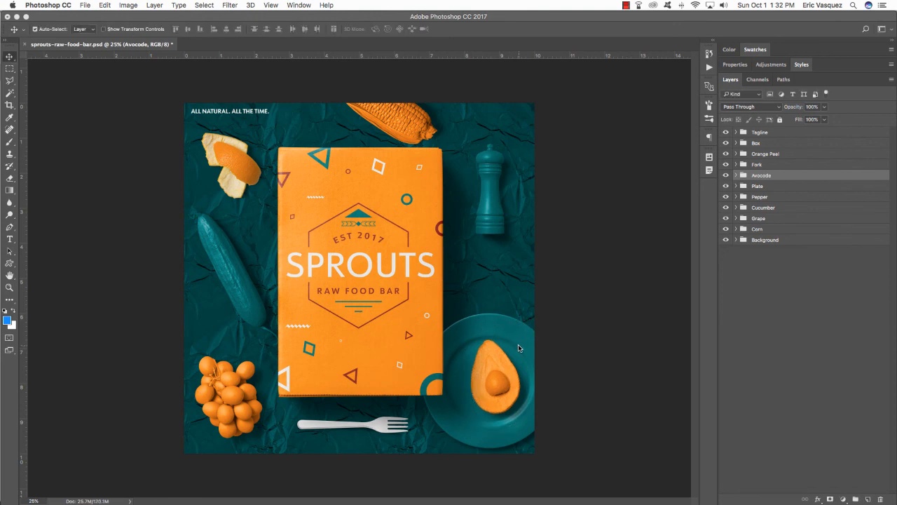